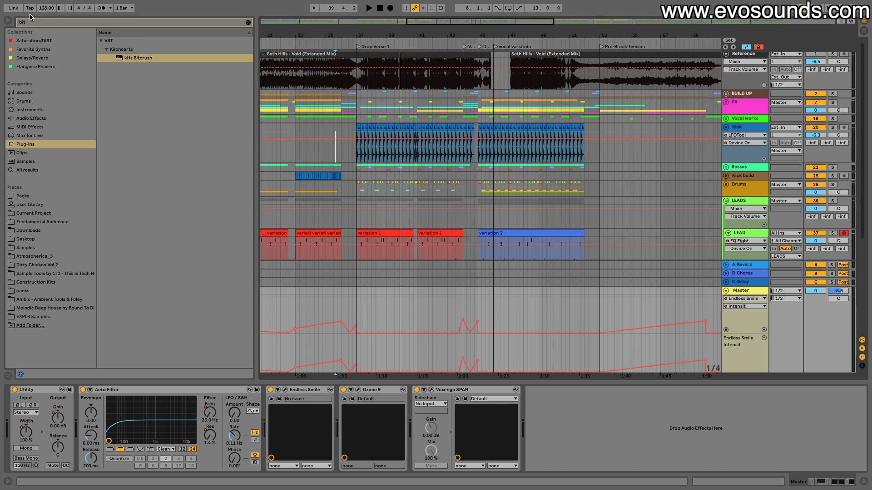
# Review the LEADS group's LEAD and LEAD 2 clips around the drop and check the group track's device chain.
pyautogui.scroll(-5, 408, 147)
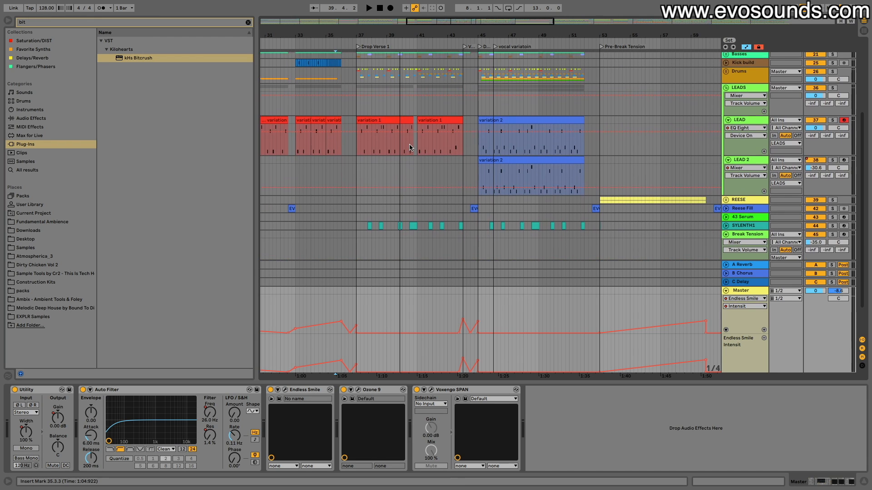
pyautogui.scroll(3, 409, 147)
pyautogui.hscroll(5, 410, 147)
pyautogui.scroll(-5, 410, 147)
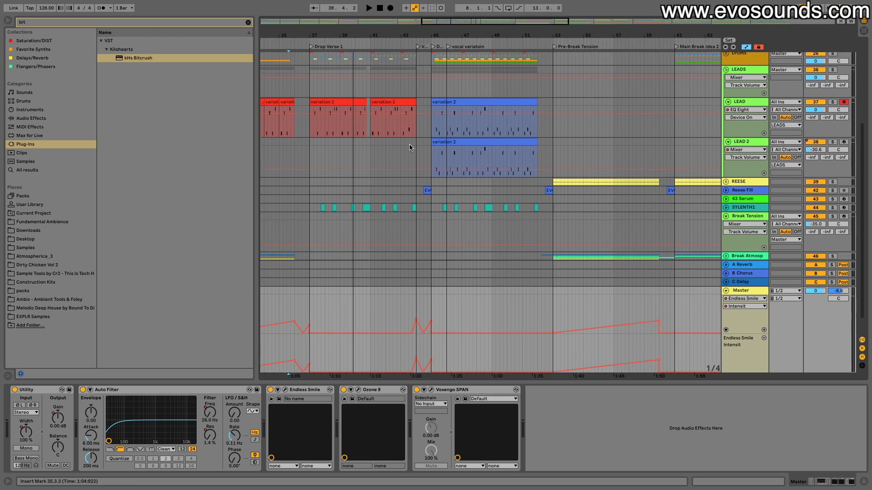
pyautogui.hscroll(-6, 409, 147)
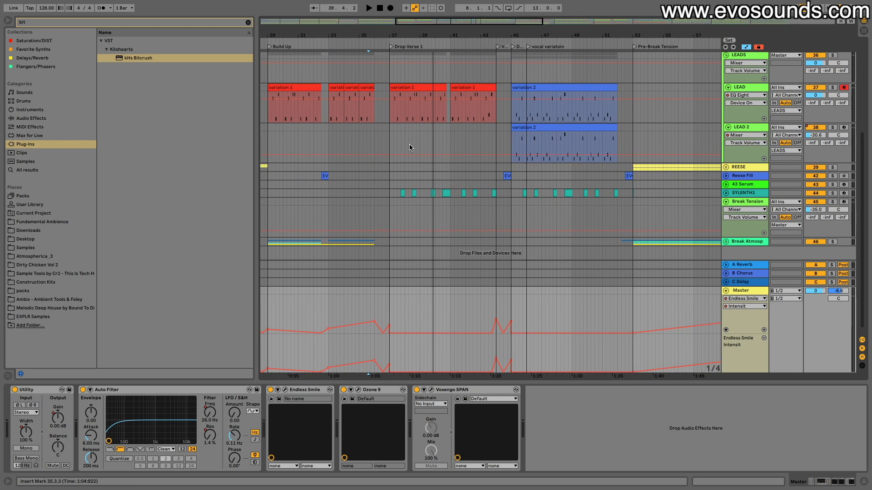
pyautogui.click(701, 101)
pyautogui.click(741, 59)
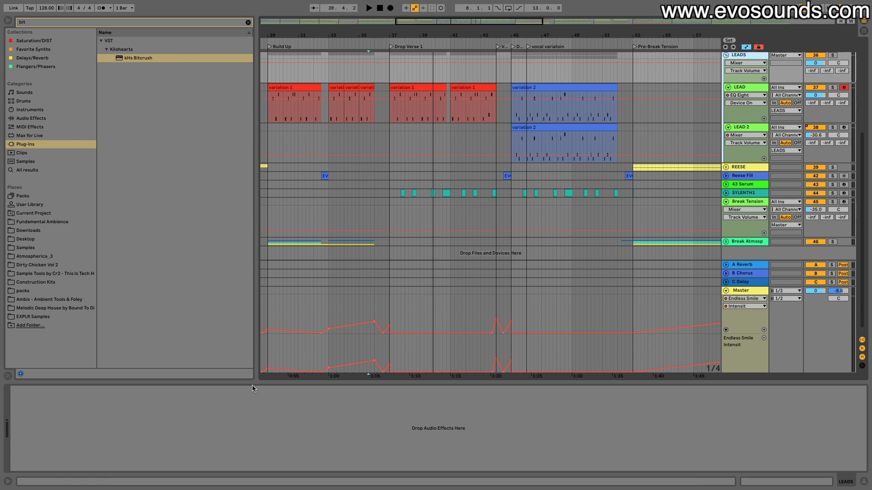
pyautogui.click(43, 422)
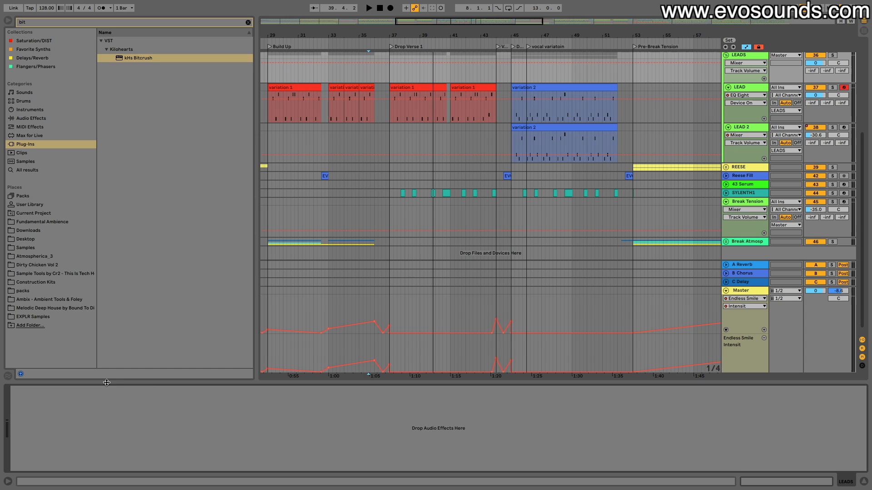
pyautogui.scroll(5, 504, 223)
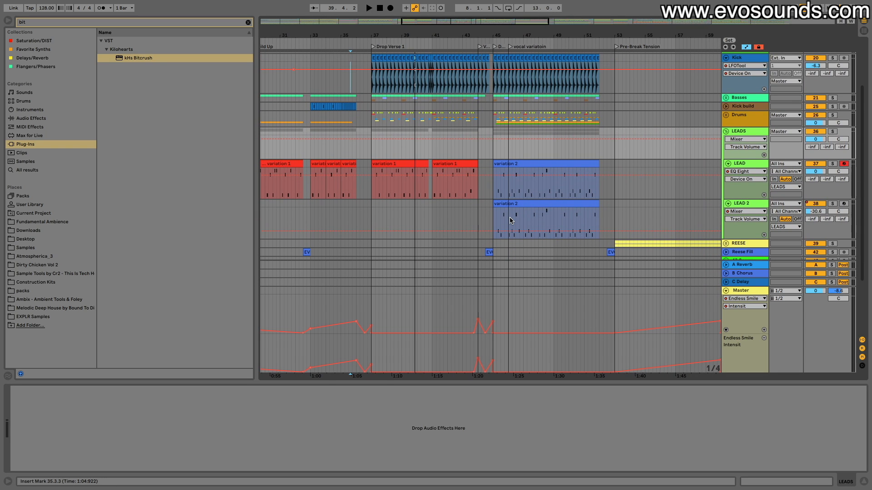
# Solo the LEAD track and play its first variation 1 clip in Drop Verse 1.
pyautogui.click(754, 168)
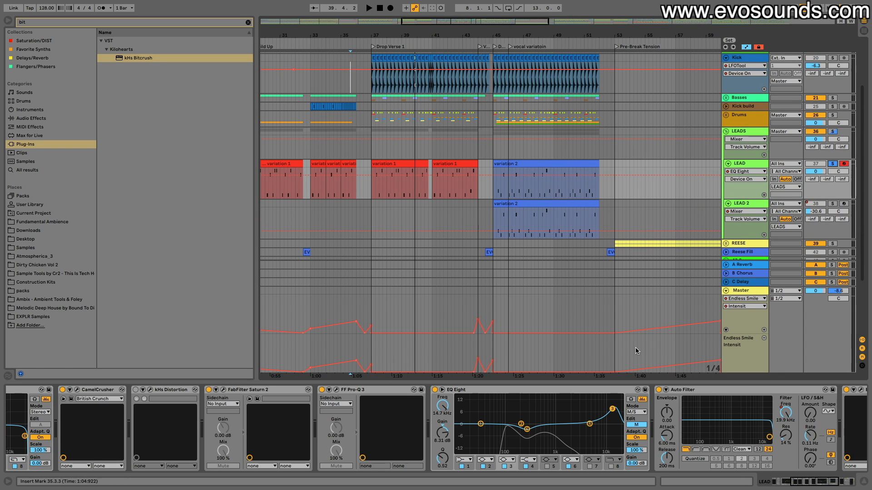
pyautogui.click(603, 390)
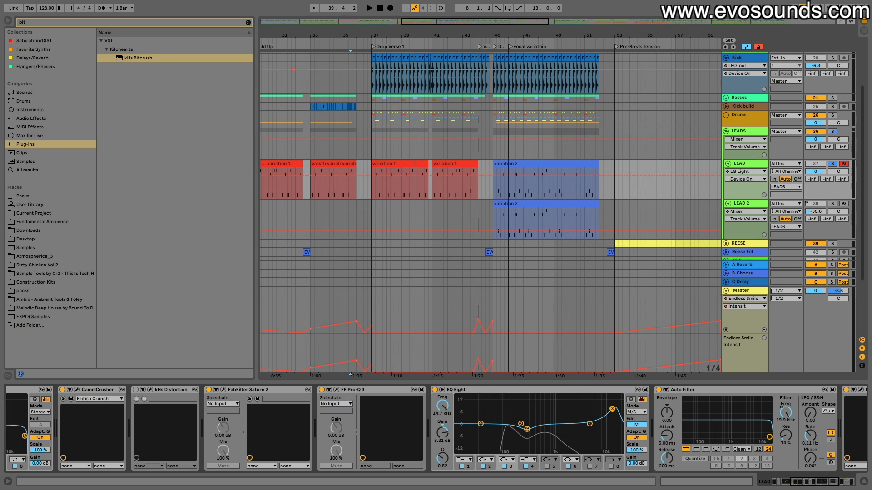
pyautogui.press('space')
pyautogui.click(393, 165)
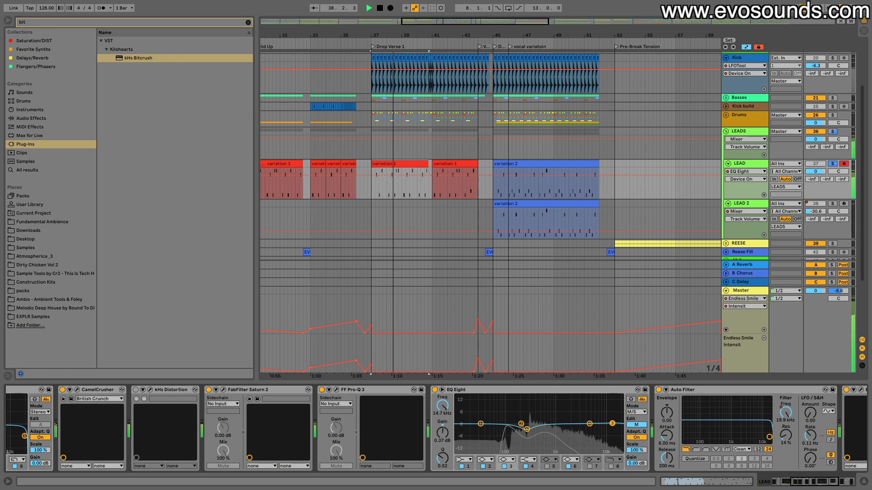
pyautogui.hscroll(-1, 603, 415)
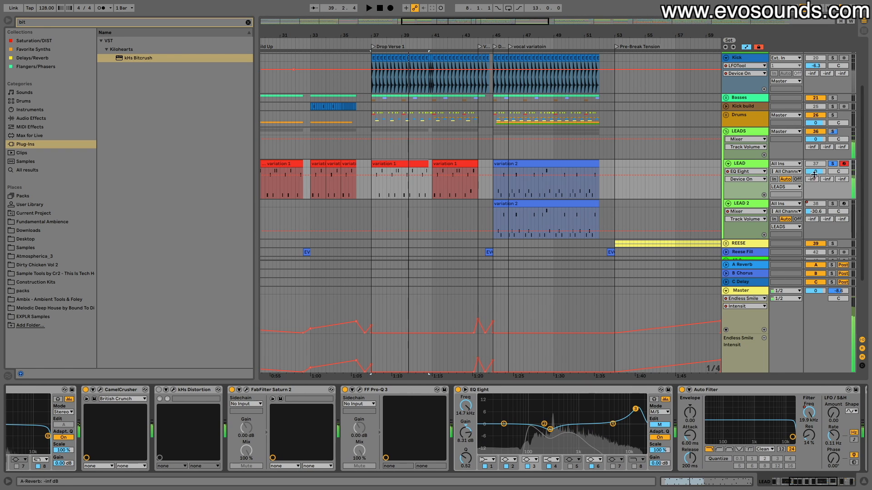
# Unsolo the LEAD track and compare the full mix with EQ Eight's third band off and on.
pyautogui.click(832, 164)
pyautogui.press('space')
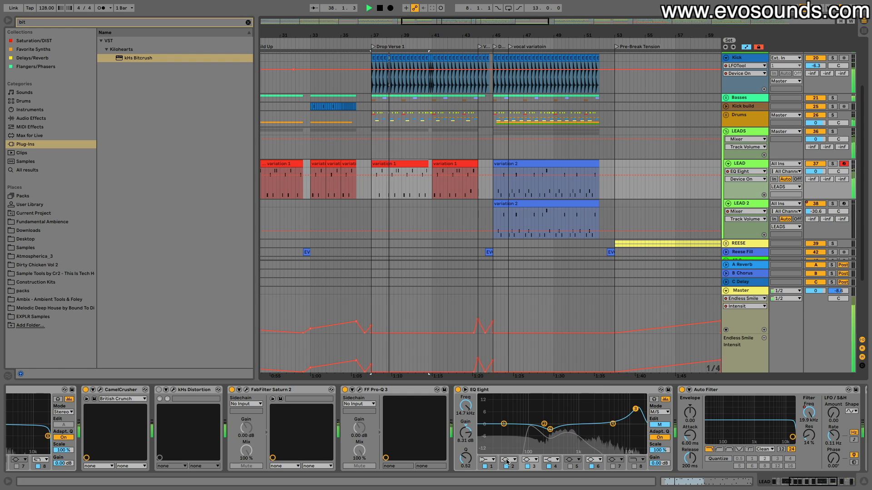
pyautogui.click(528, 467)
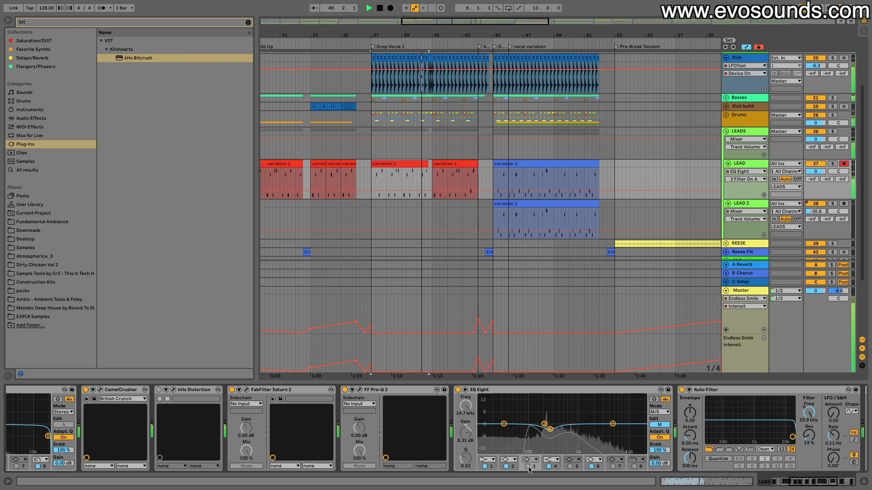
pyautogui.click(528, 467)
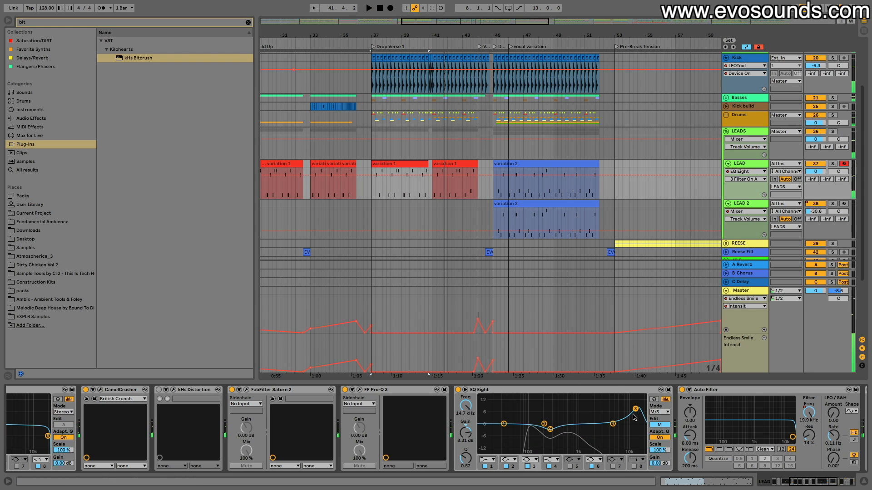
# Search the audio effects for OTT and select the OTT.adv preset under Multiband Dynamics.
pyautogui.hscroll(10, 574, 428)
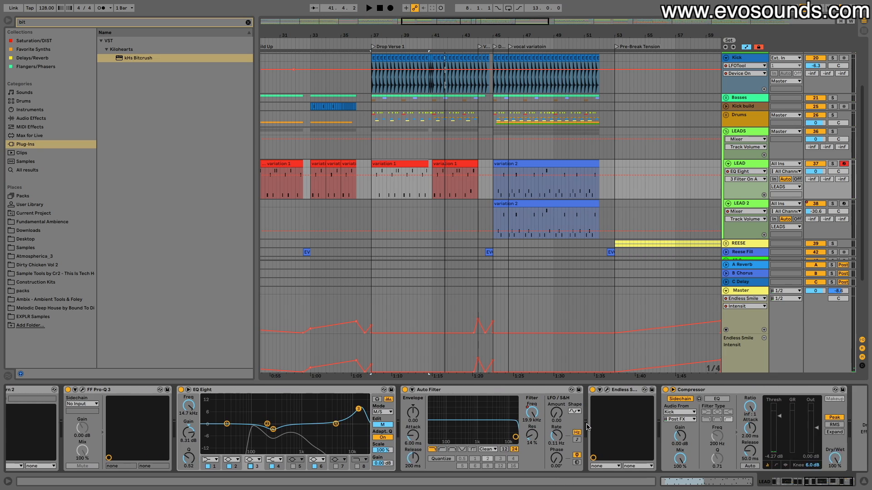
pyautogui.hscroll(-8, 588, 427)
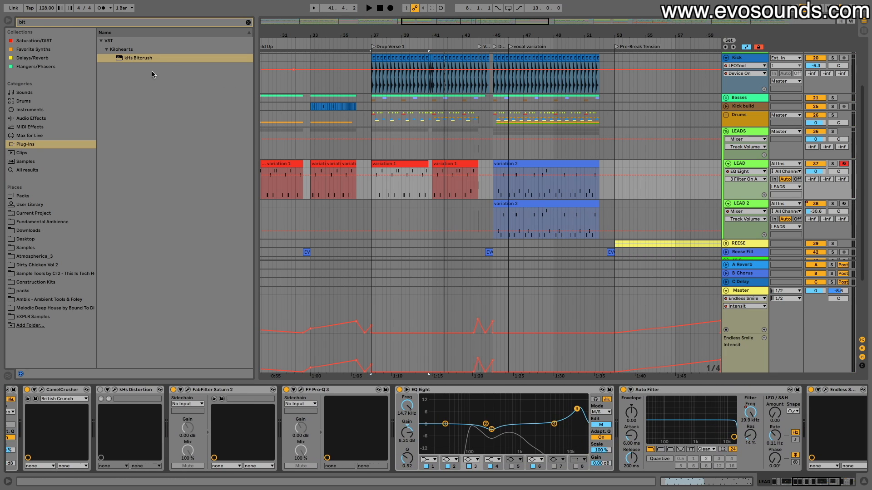
pyautogui.click(46, 118)
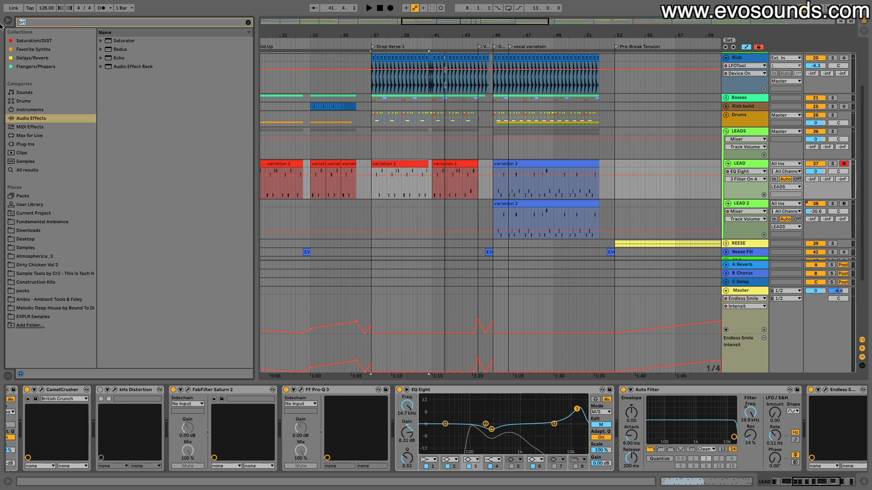
pyautogui.write('OTT')
pyautogui.press('Down')
pyautogui.press('Right')
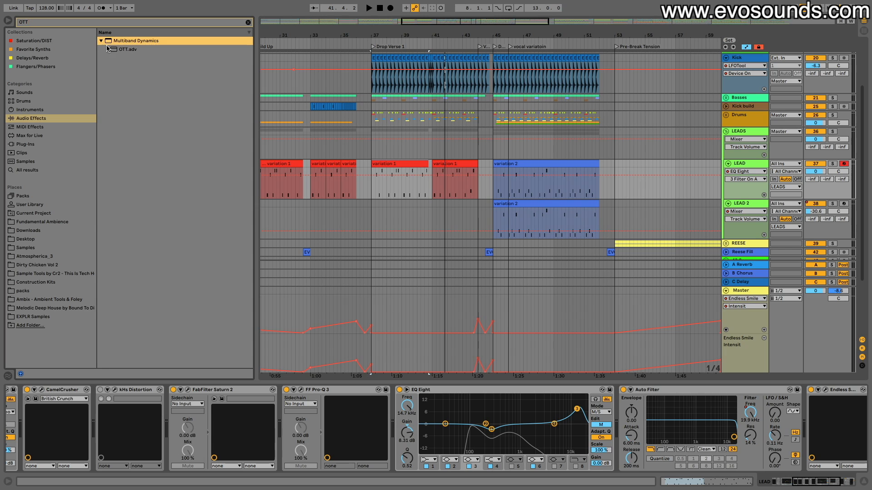
pyautogui.press('Down')
# Insert the OTT preset in the LEAD track's device chain between Auto Filter and Endless Smile.
pyautogui.hscroll(2, 831, 424)
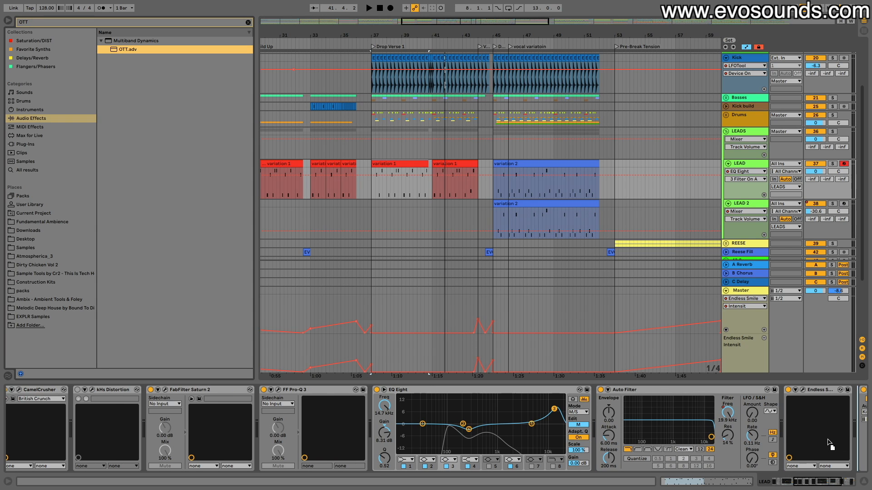
pyautogui.hscroll(2, 831, 424)
pyautogui.hscroll(8, 772, 429)
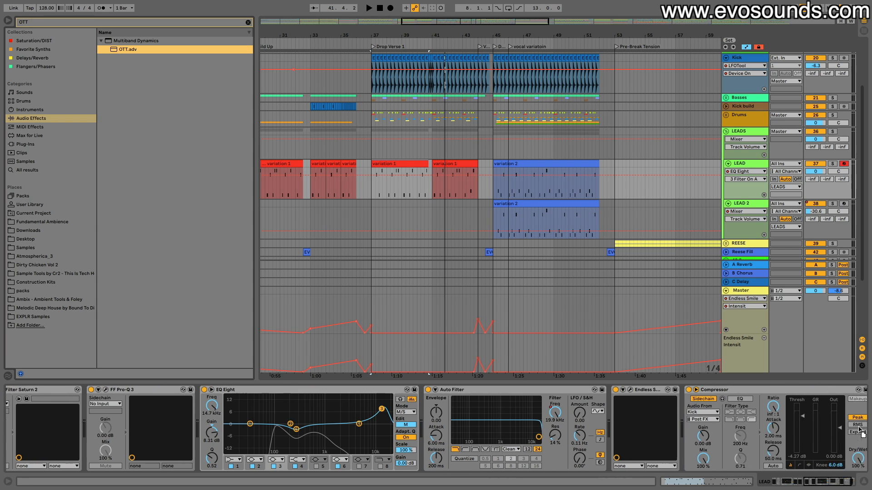
pyautogui.moveTo(613, 428); pyautogui.dragTo(557, 430)
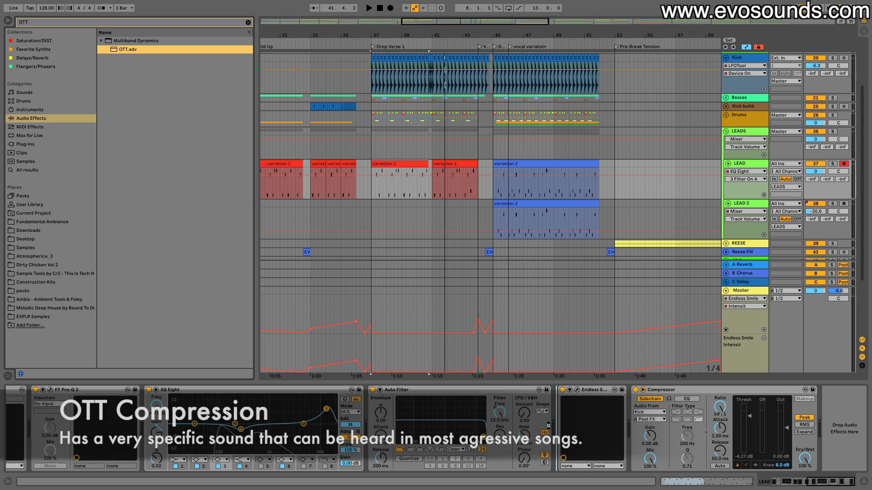
pyautogui.hscroll(7, 558, 426)
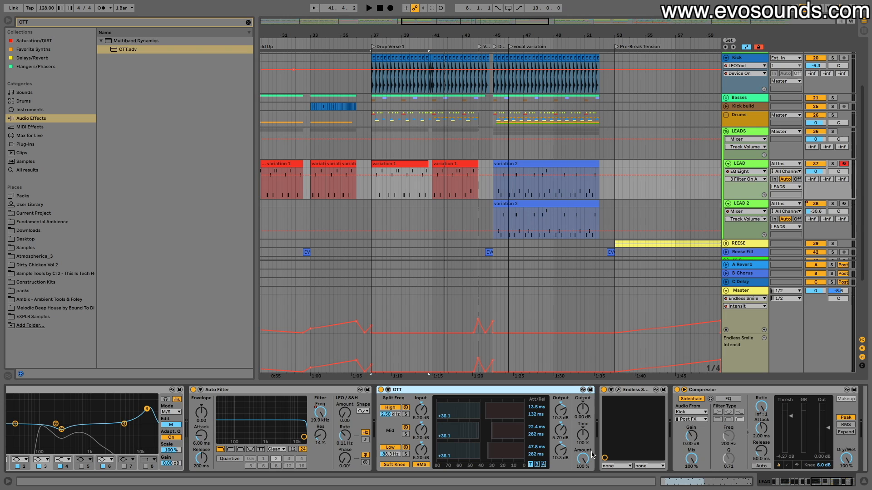
# Reduce the OTT amount to 37% and lower EQ Eight's high-frequency boost to 0.87 dB.
pyautogui.moveTo(583, 458); pyautogui.dragTo(583, 485)
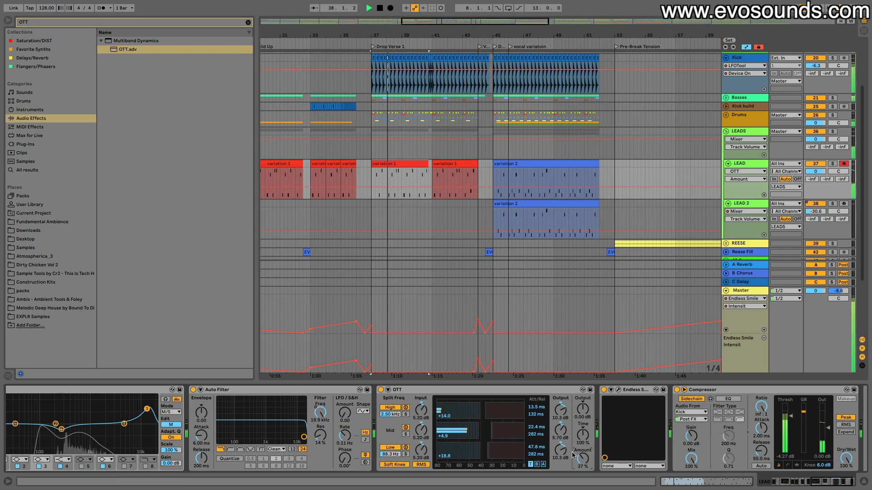
pyautogui.moveTo(146, 408); pyautogui.dragTo(146, 421)
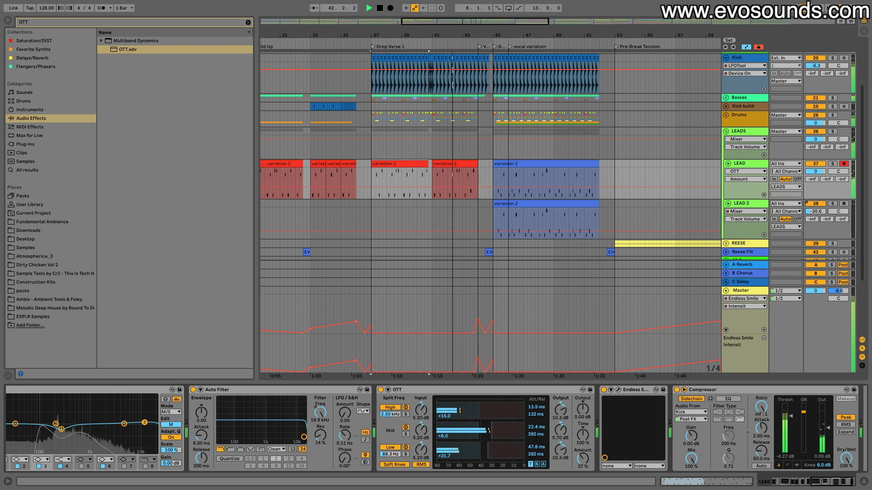
# Raise the OTT amount to 63% and its master output to 2.70 dB during playback.
pyautogui.moveTo(580, 462)
pyautogui.mouseDown()
pyautogui.moveTo(580, 413)
pyautogui.moveTo(579, 454)
pyautogui.moveTo(580, 446)
pyautogui.mouseUp()
pyautogui.moveTo(583, 409); pyautogui.dragTo(582, 400)
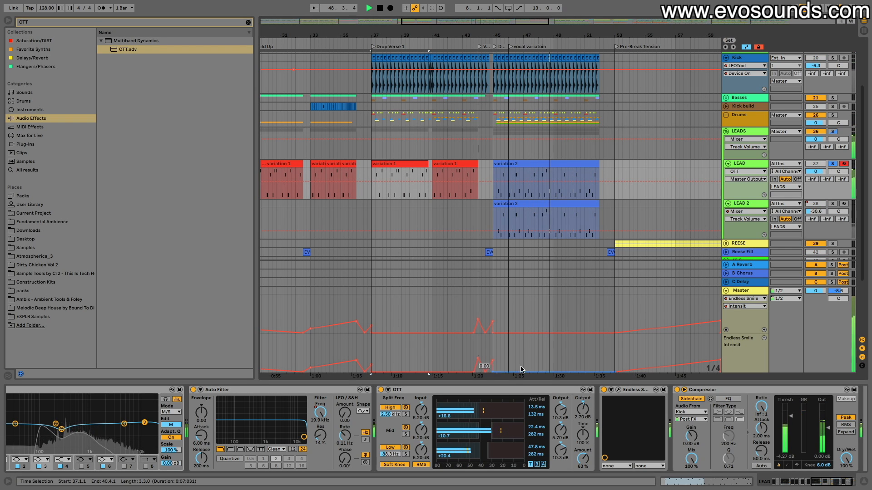
pyautogui.press('space')
# Inspect the FabFilter Saturn 2 settings in the LEAD track's device chain and close its window.
pyautogui.hscroll(-10, 400, 393)
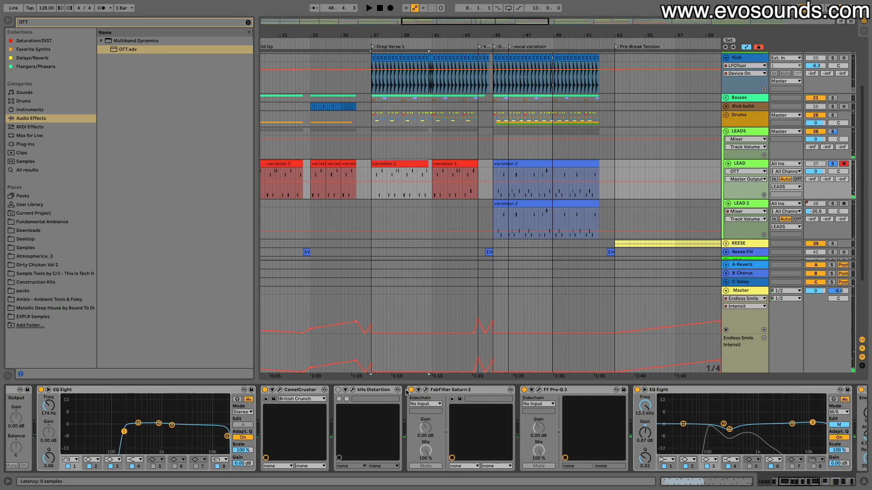
pyautogui.hscroll(5, 407, 393)
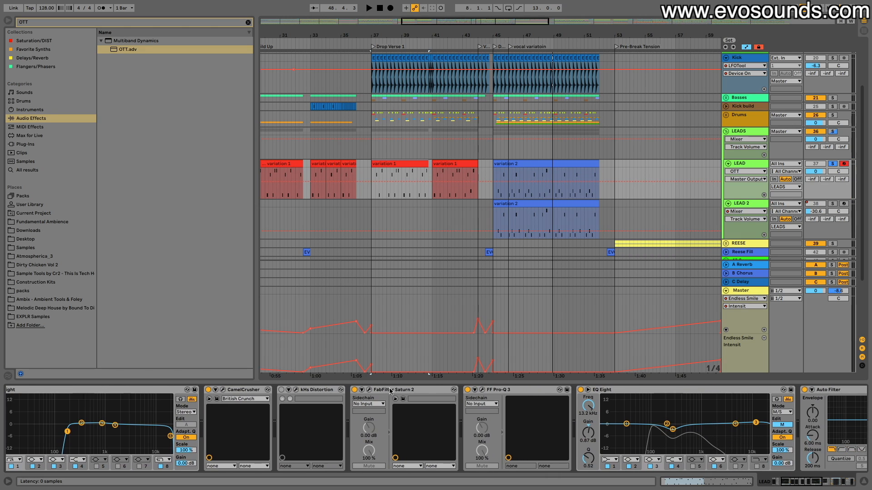
pyautogui.click(369, 390)
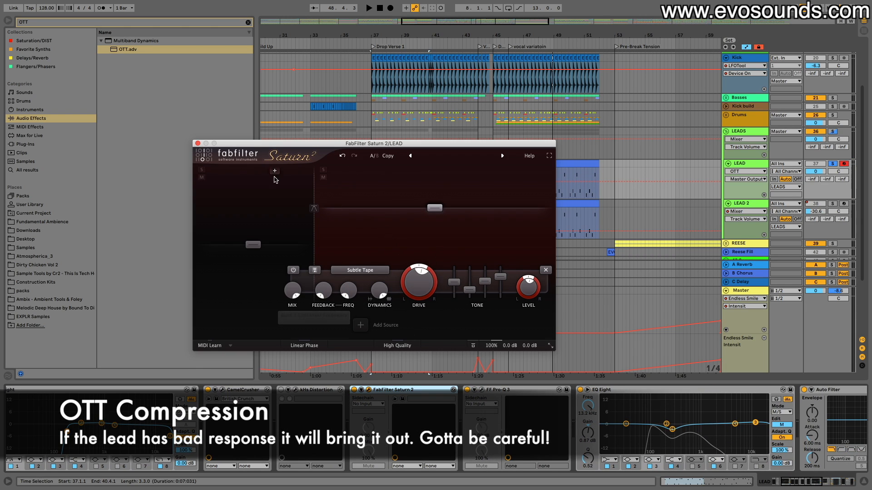
pyautogui.click(198, 143)
pyautogui.hscroll(10, 765, 466)
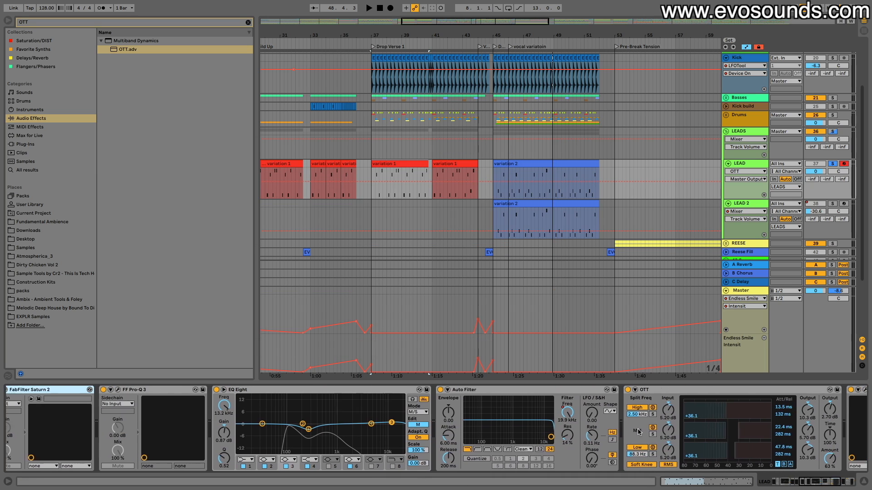
# During playback, lower the OTT amount to 36% and the low band's input gain to -23.6 dB.
pyautogui.press('space')
pyautogui.moveTo(786, 458); pyautogui.dragTo(786, 476)
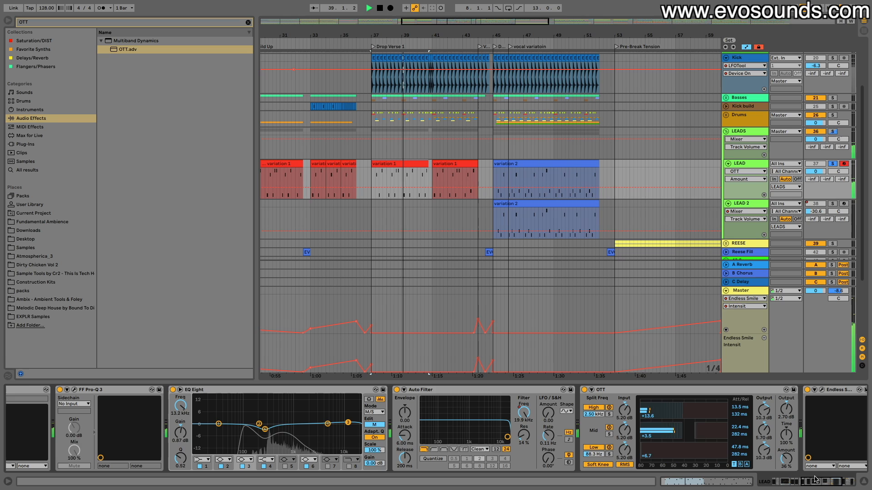
pyautogui.moveTo(625, 449); pyautogui.dragTo(624, 481)
pyautogui.press('space')
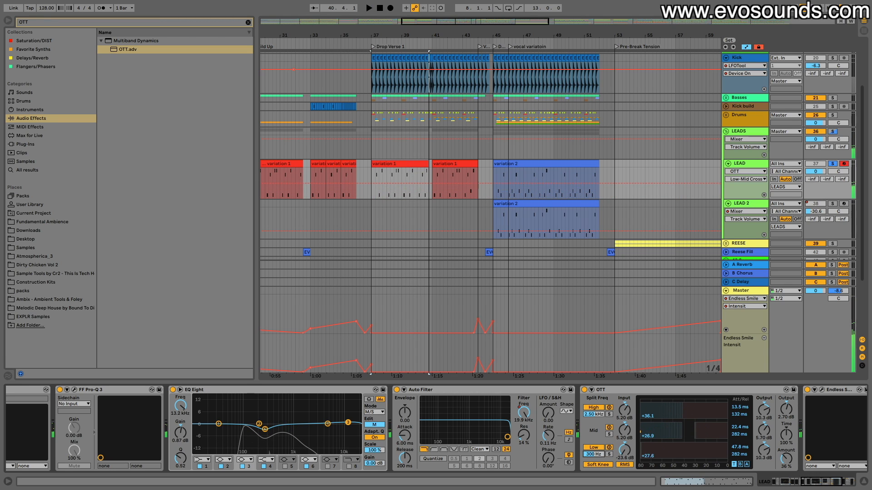
# Set the OTT low split frequency to 151 Hz and reduce the amount to 26%.
pyautogui.press('space')
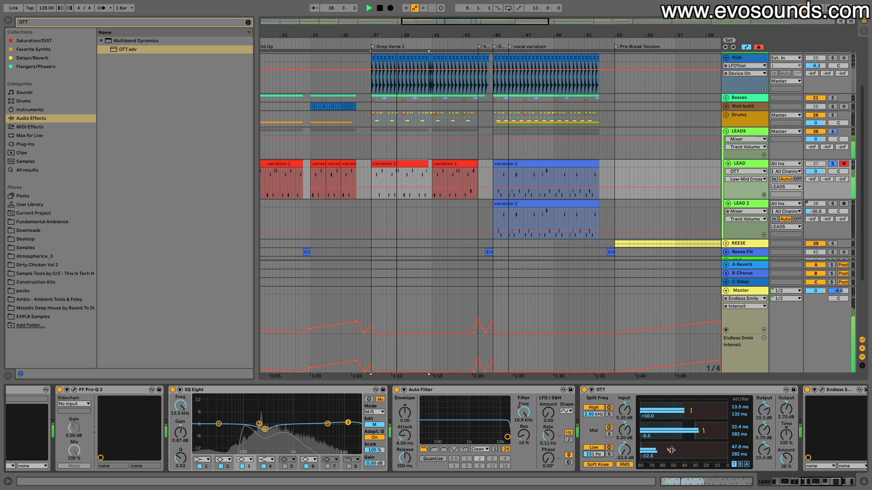
pyautogui.hscroll(2, 661, 449)
pyautogui.hscroll(1, 659, 450)
pyautogui.moveTo(715, 459); pyautogui.dragTo(716, 464)
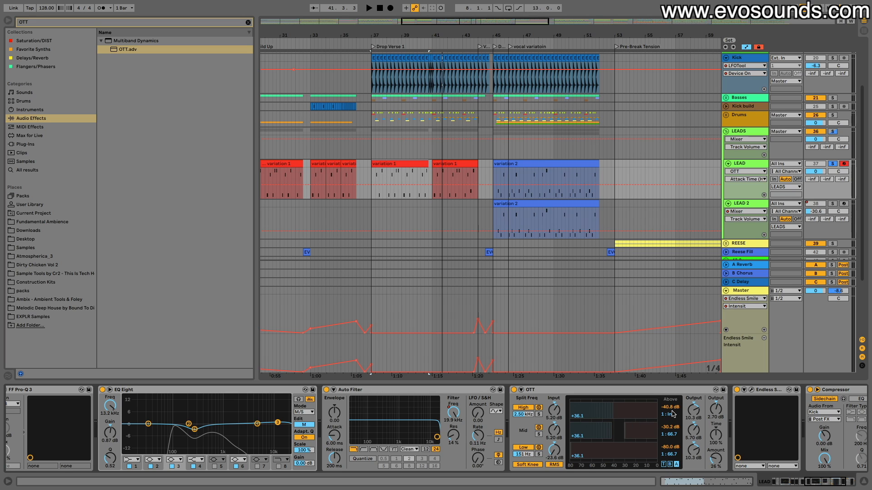
# Play the drop and compare the lead in the full mix with OTT on and off.
pyautogui.press('space')
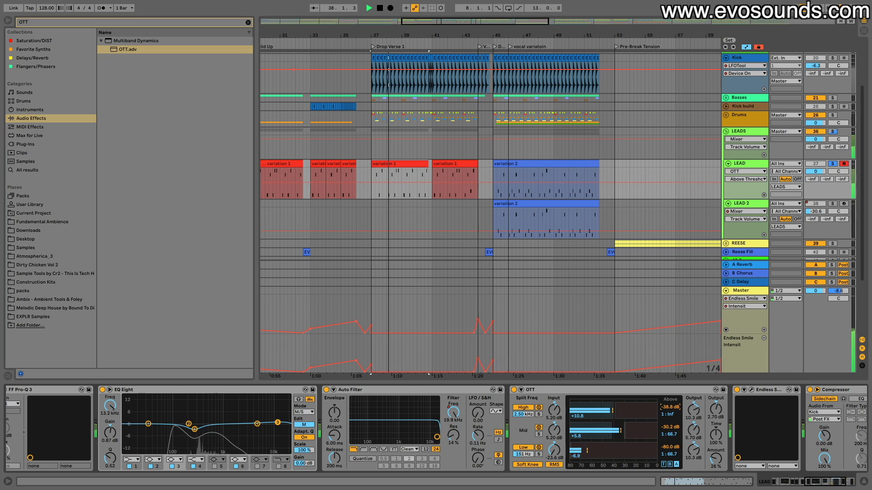
pyautogui.click(514, 390)
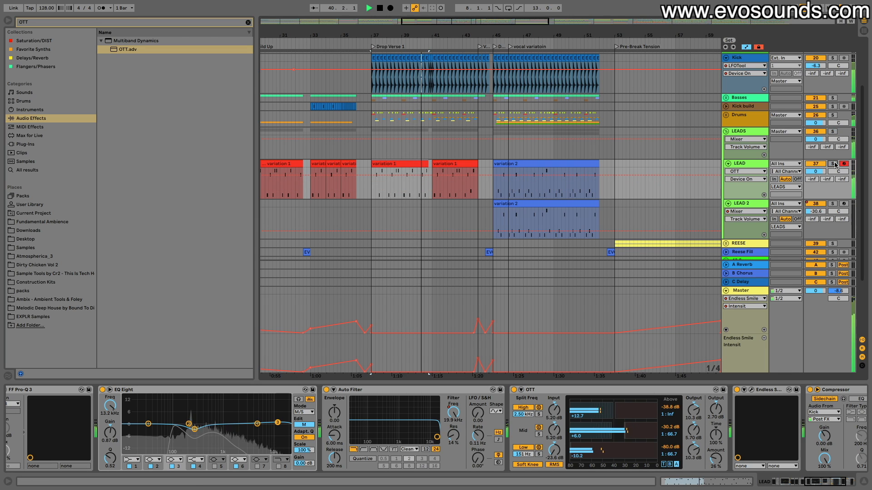
pyautogui.click(514, 390)
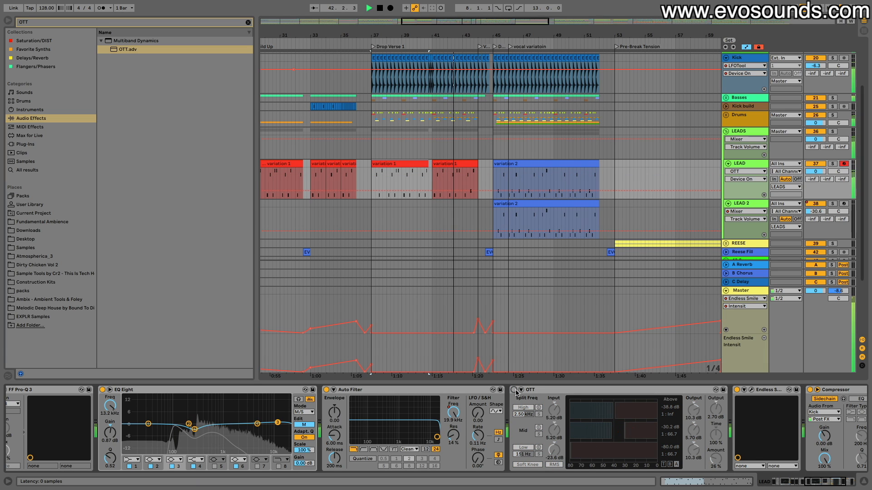
# Switch OTT back on in the LEAD chain and listen through the drop with the Master track selected.
pyautogui.click(514, 390)
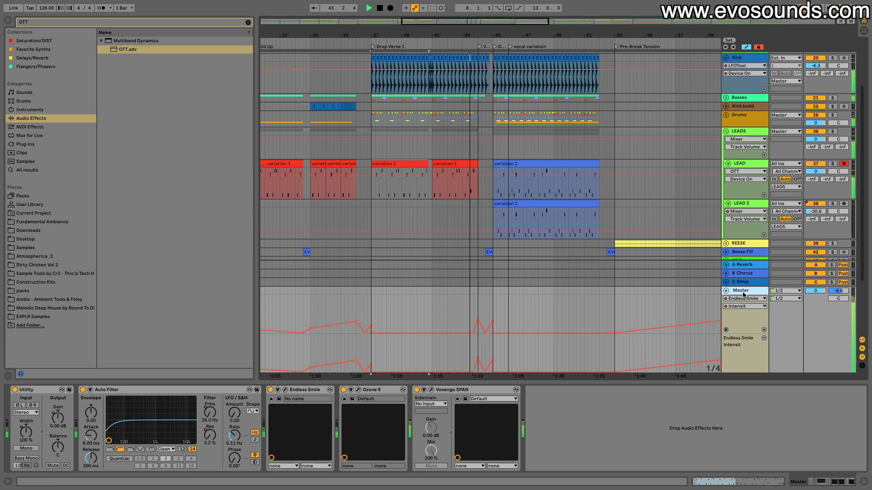
pyautogui.click(653, 328)
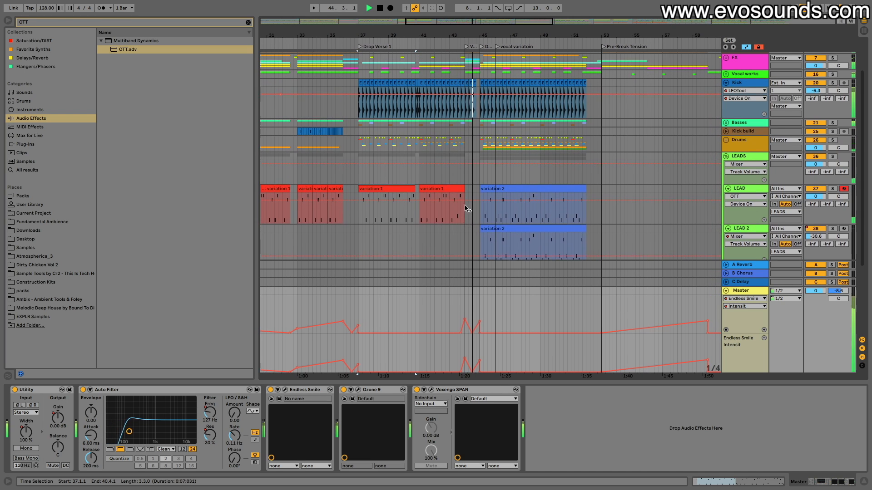
pyautogui.scroll(1, 465, 209)
pyautogui.scroll(-2, 465, 209)
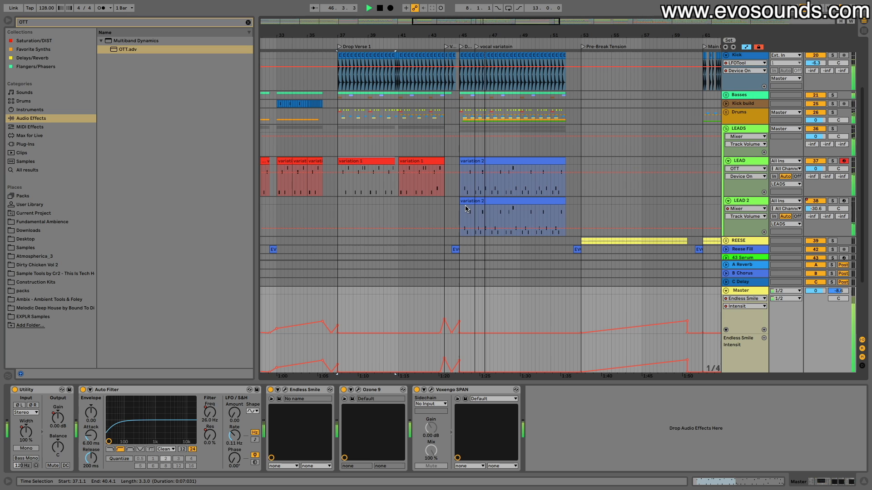
pyautogui.scroll(3, 465, 208)
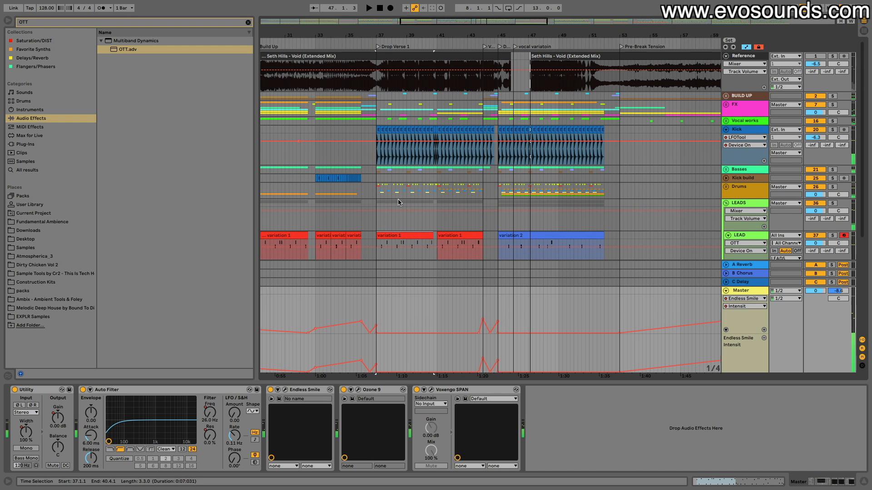
# Collapse the LEADS group and solo the Kick track.
pyautogui.click(739, 235)
pyautogui.click(725, 204)
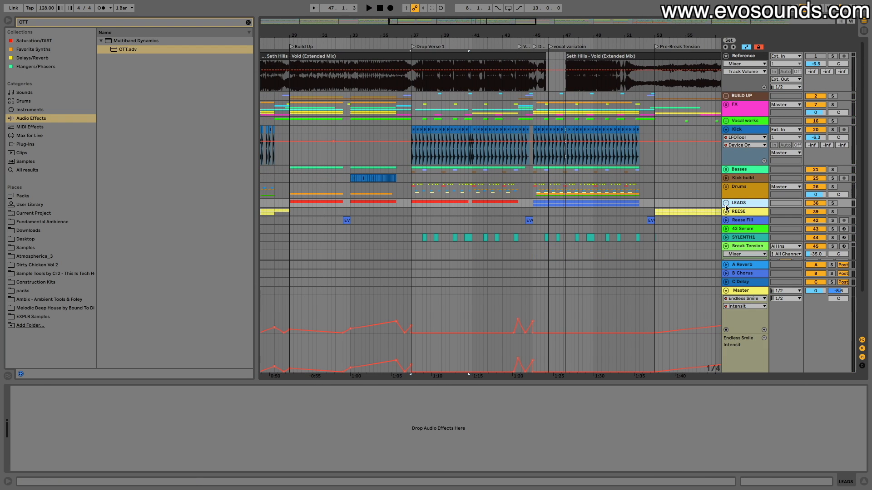
pyautogui.click(737, 191)
pyautogui.click(754, 130)
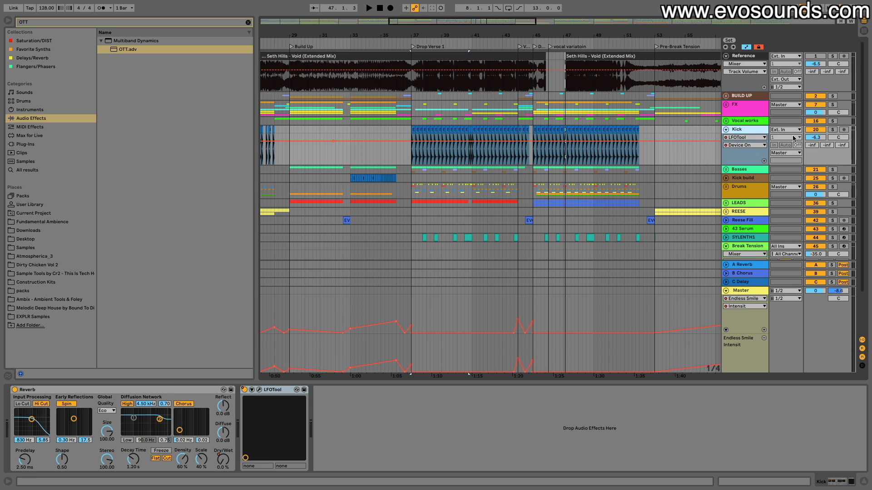
pyautogui.click(832, 129)
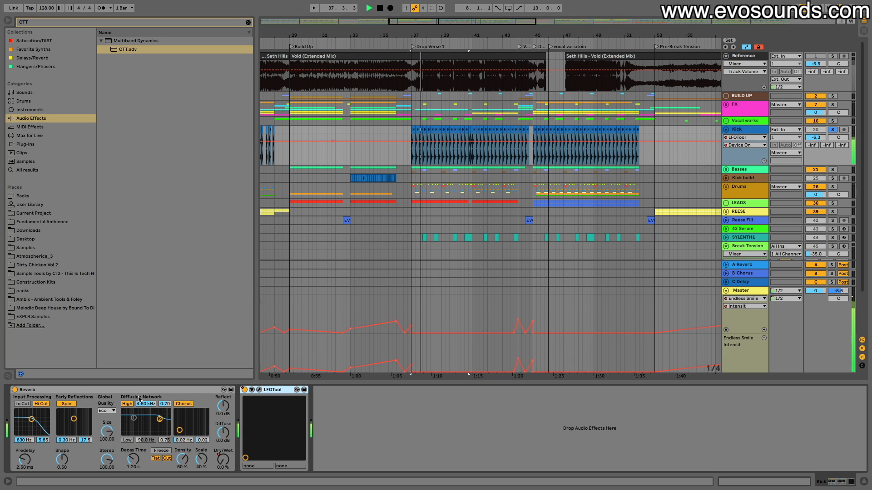
# Open LFOTool on the Kick track and view its waveform display while playing the start of Drop Verse 1.
pyautogui.click(260, 389)
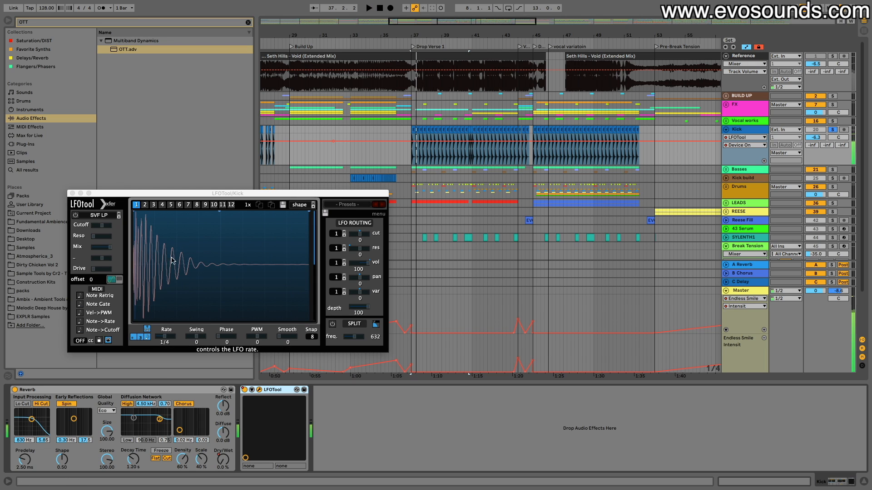
pyautogui.moveTo(104, 194); pyautogui.dragTo(490, 223)
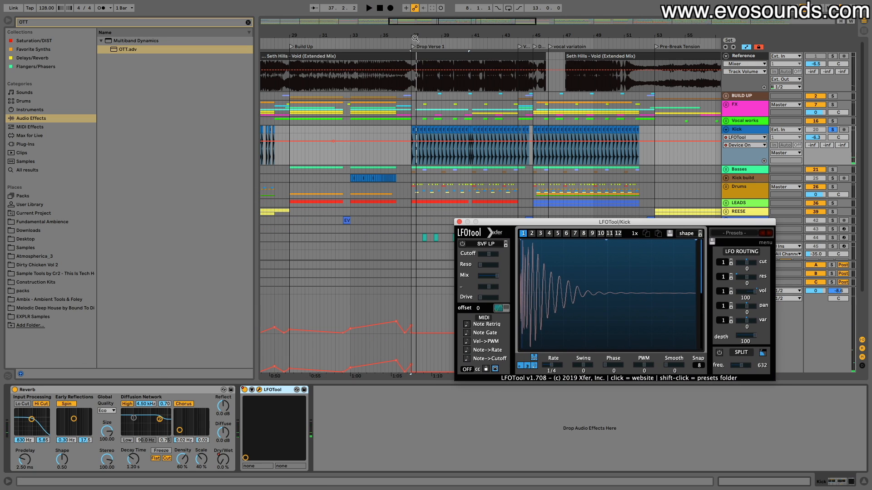
pyautogui.press('z')
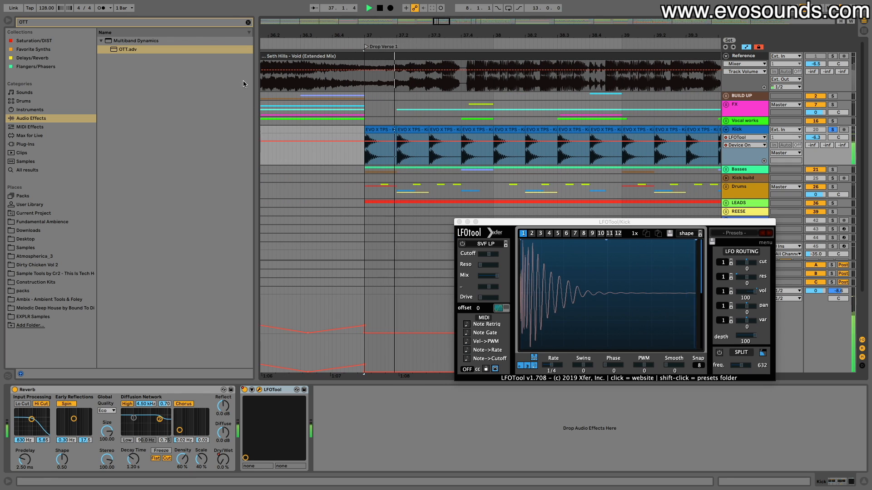
pyautogui.click(246, 21)
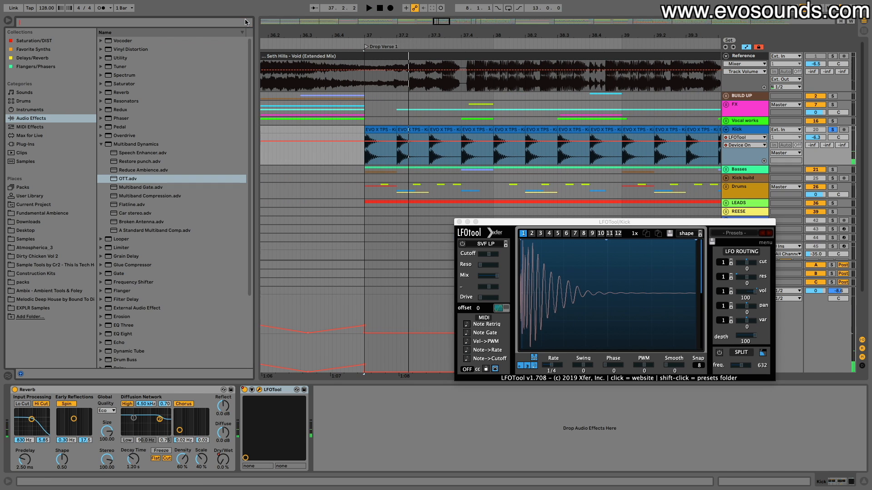
pyautogui.write('deca')
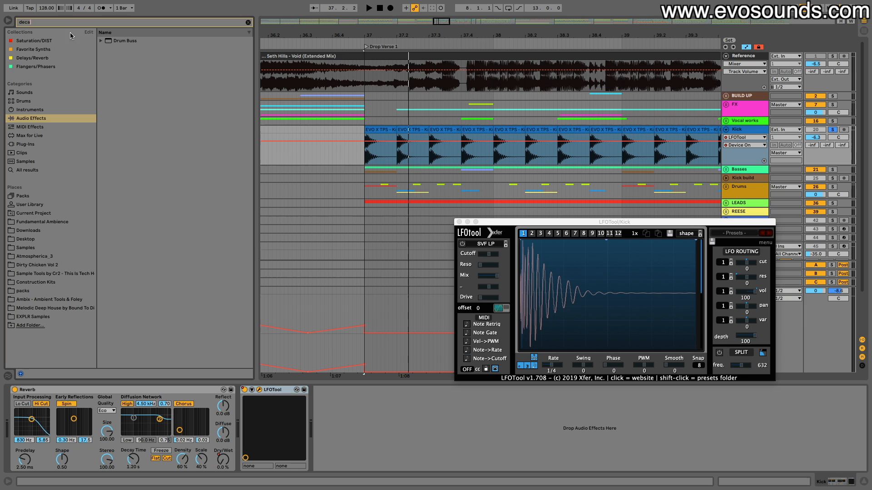
pyautogui.press('BackSpace')
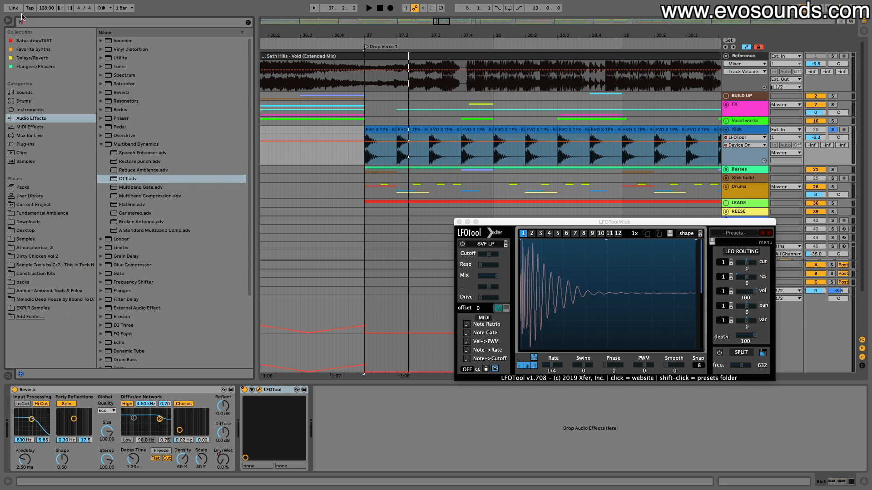
# Search the plug-ins for "hg" and load Black Box Analog Design HG-2 onto the Kick track.
pyautogui.click(37, 147)
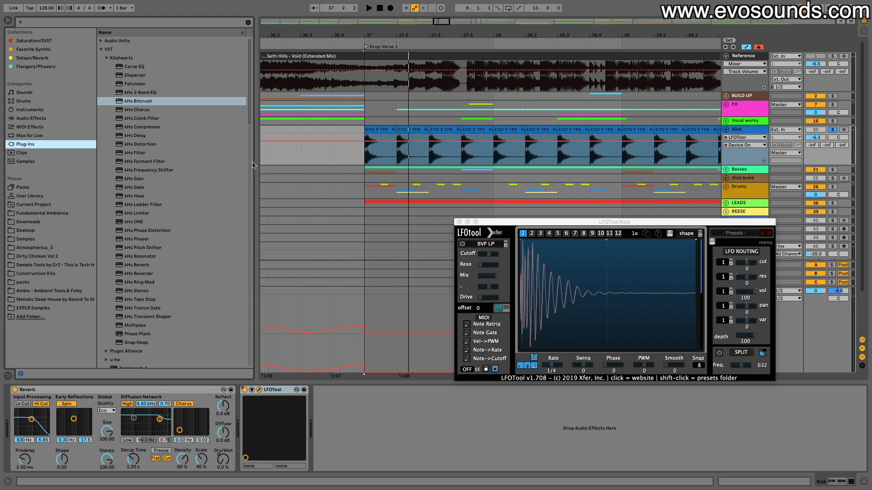
pyautogui.moveTo(256, 155); pyautogui.dragTo(244, 156)
pyautogui.click(127, 103)
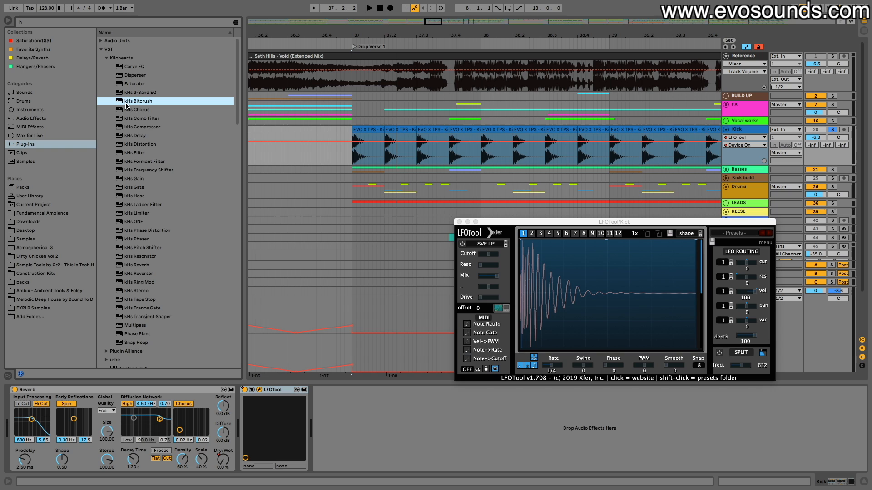
pyautogui.click(96, 24)
pyautogui.write('h')
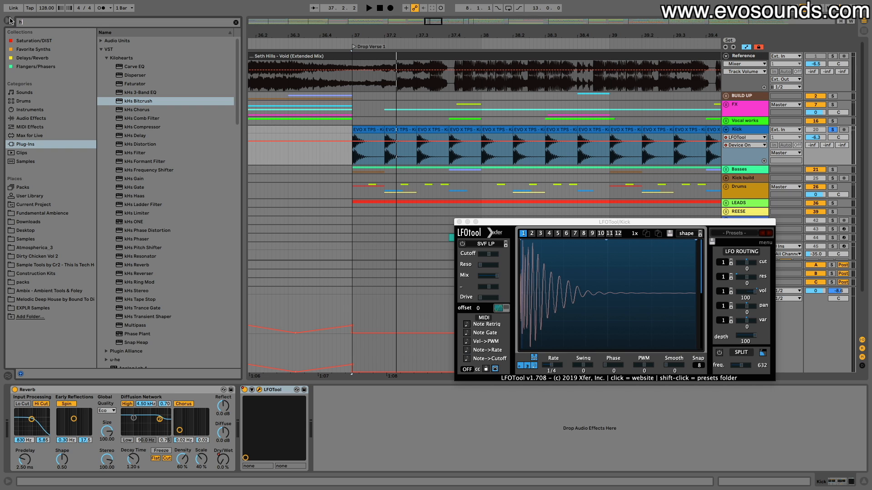
pyautogui.write('g')
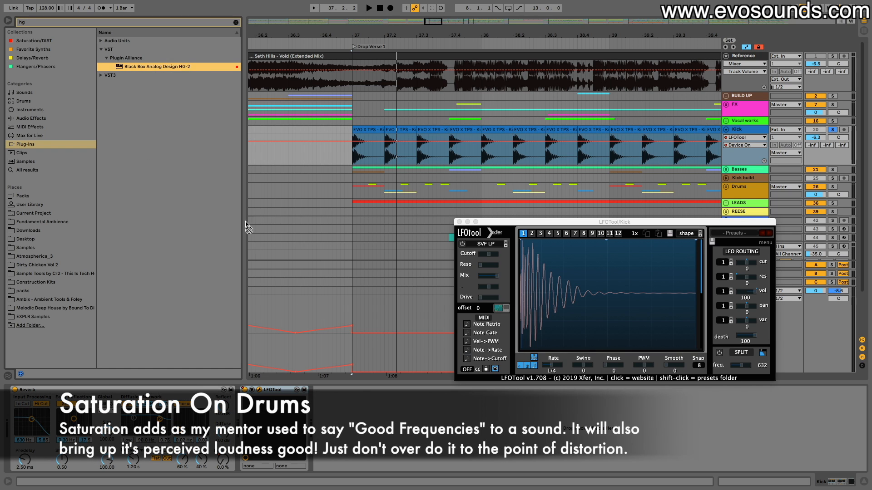
pyautogui.press('Return')
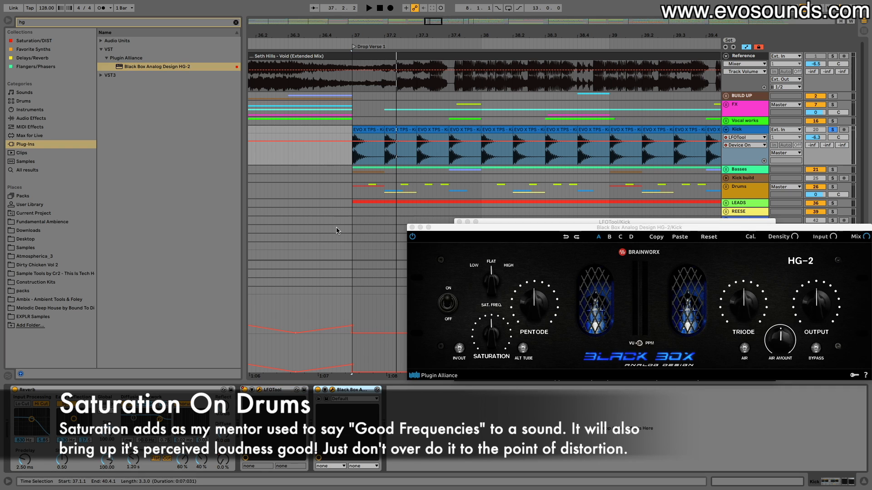
pyautogui.moveTo(533, 231); pyautogui.dragTo(529, 230)
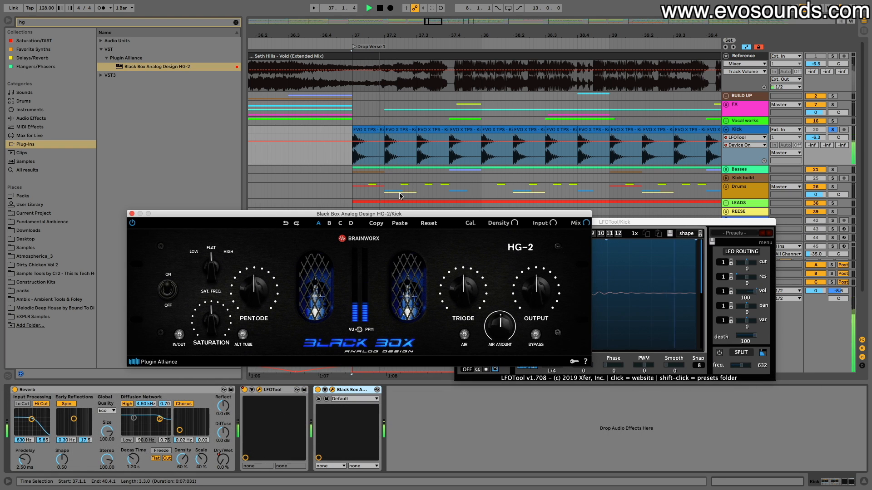
# Play the soloed kick and compare it with HG-2 on and off.
pyautogui.press('space')
pyautogui.click(318, 390)
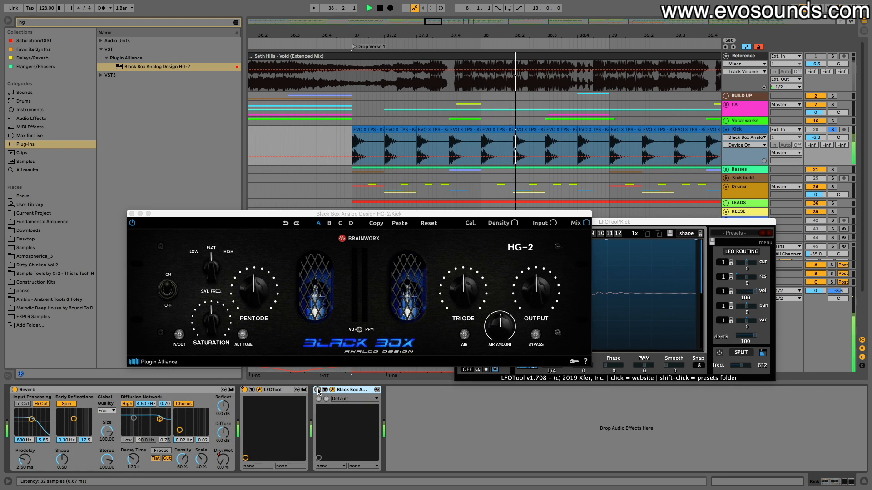
pyautogui.click(318, 390)
# Place HG-2 before LFOTool in the Kick chain and raise its Pentode amount slightly during playback.
pyautogui.moveTo(345, 390); pyautogui.dragTo(254, 390)
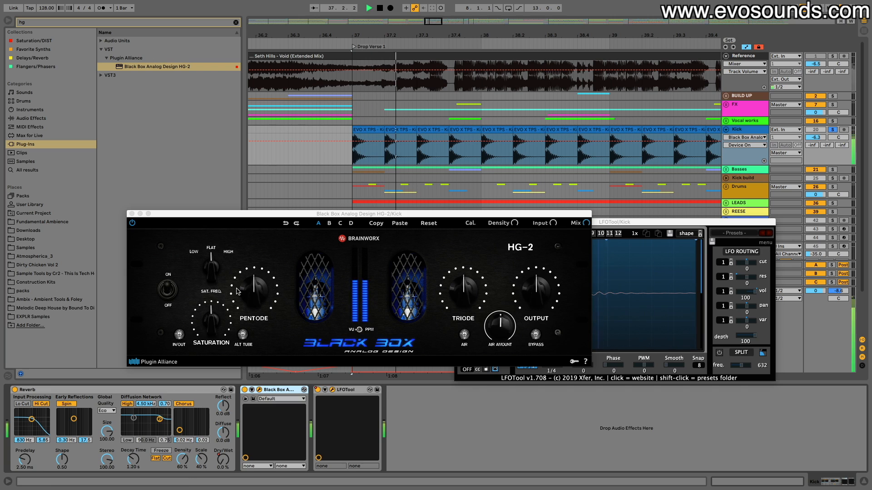
pyautogui.moveTo(237, 291); pyautogui.dragTo(250, 287)
pyautogui.press('space')
pyautogui.press('space')
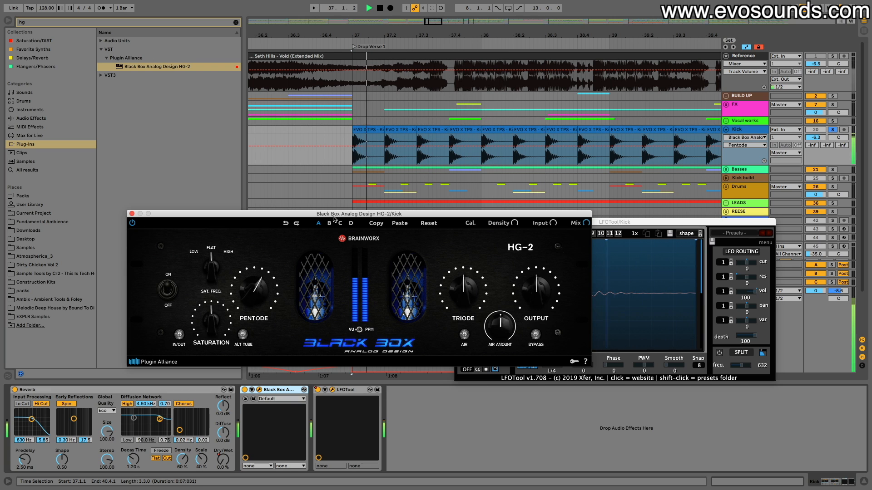
# Show the Session mixer and reposition the HG-2 and LFOTool windows so the Kick channel's meter is in view.
pyautogui.click(383, 138)
pyautogui.moveTo(447, 214); pyautogui.dragTo(323, 263)
pyautogui.click(751, 130)
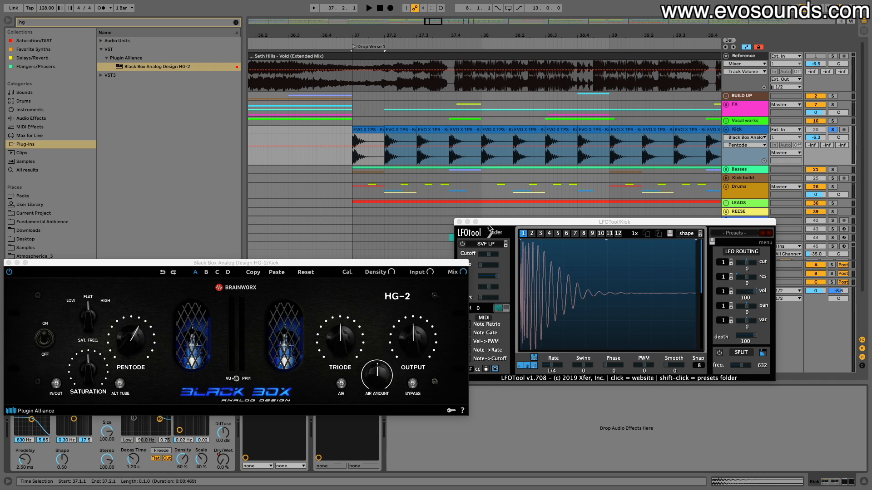
pyautogui.moveTo(568, 222); pyautogui.dragTo(732, 282)
pyautogui.press('Tab')
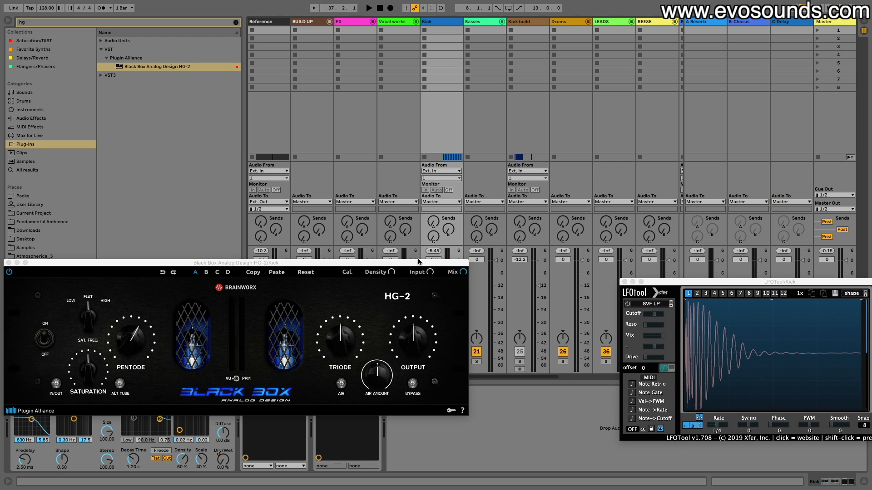
pyautogui.moveTo(418, 262); pyautogui.dragTo(481, 324)
pyautogui.press('space')
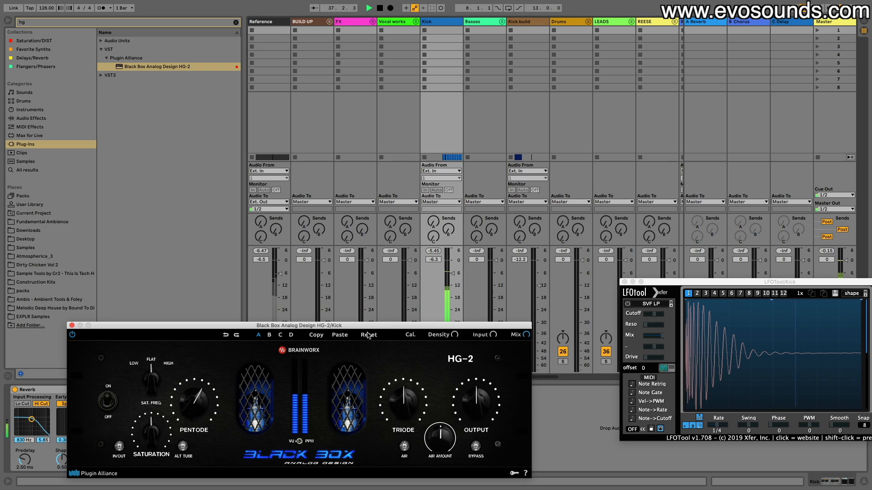
pyautogui.moveTo(368, 326); pyautogui.dragTo(423, 93)
pyautogui.press('space')
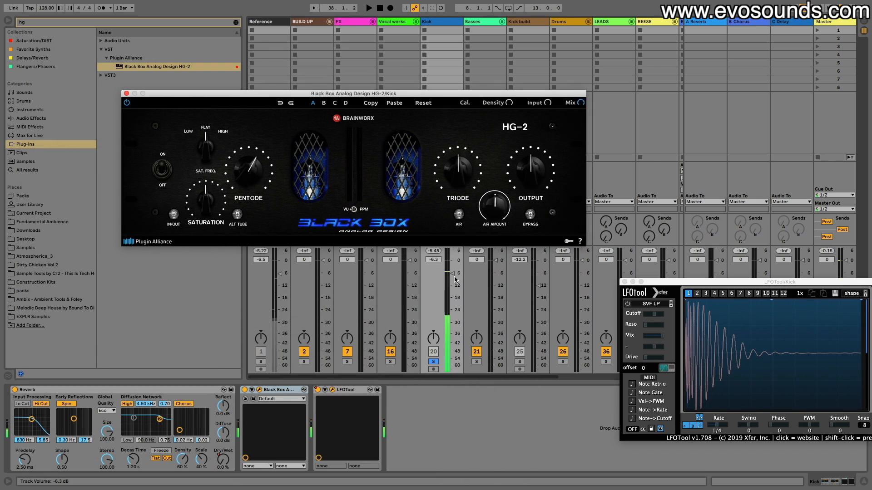
# Play the soloed kick and compare its channel level with HG-2 off and on.
pyautogui.press('space')
pyautogui.click(244, 389)
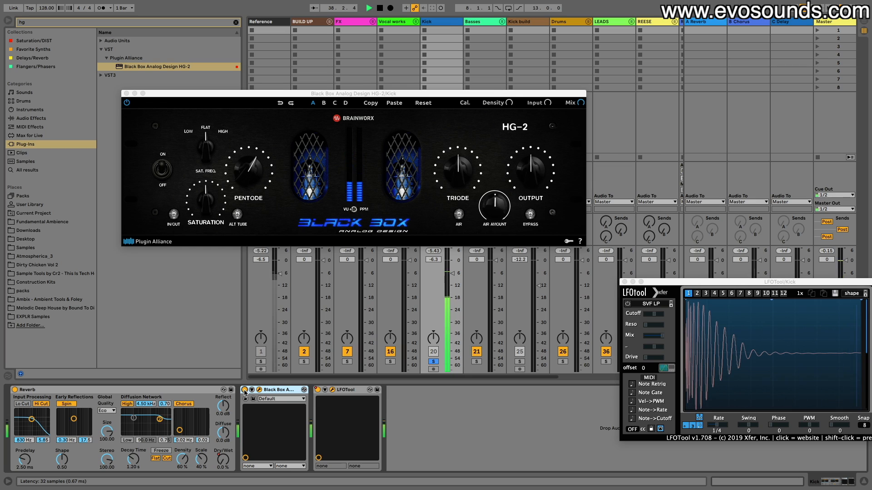
pyautogui.click(244, 390)
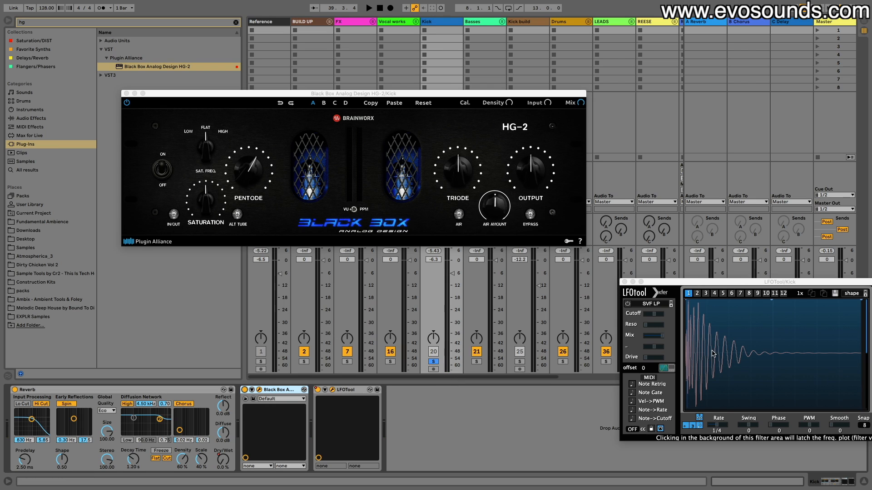
pyautogui.press('space')
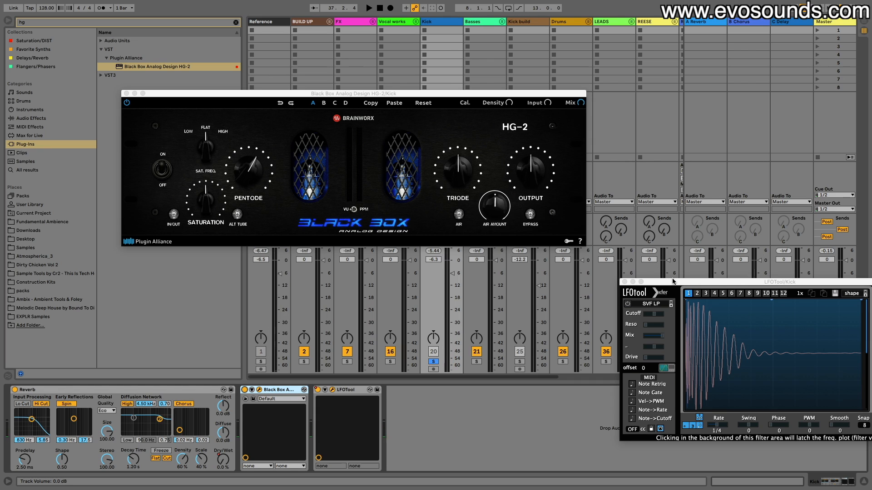
# Unsolo the Kick track and compare the full mix with HG-2 off and on.
pyautogui.moveTo(672, 281); pyautogui.dragTo(561, 269)
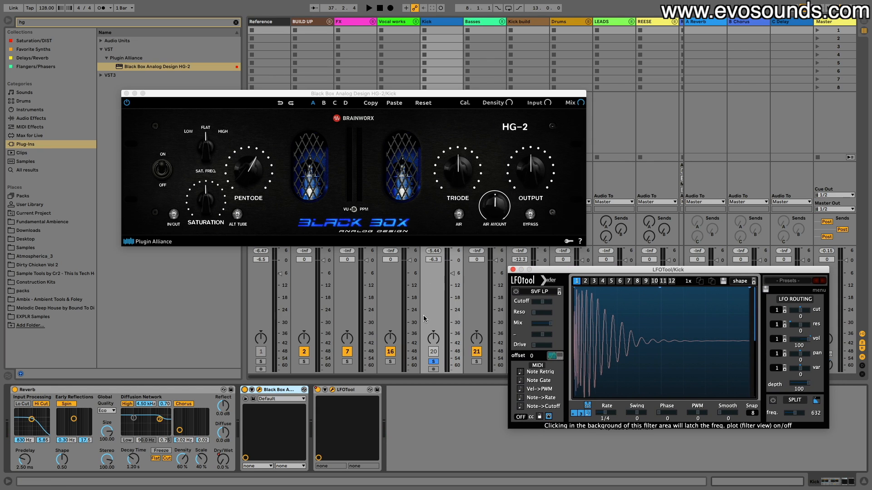
pyautogui.click(430, 361)
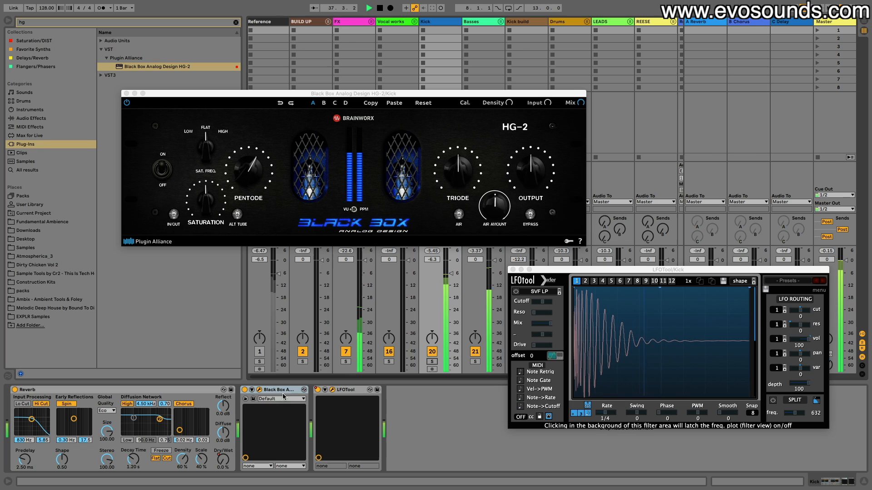
pyautogui.click(244, 390)
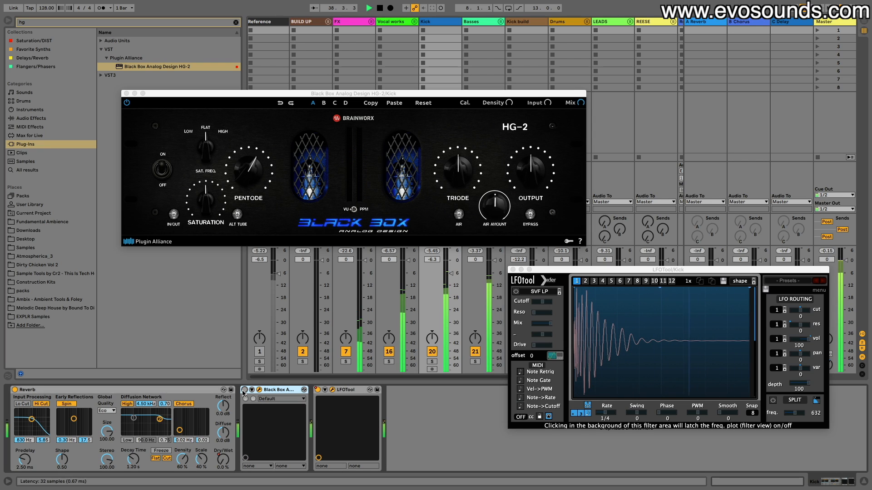
pyautogui.click(244, 390)
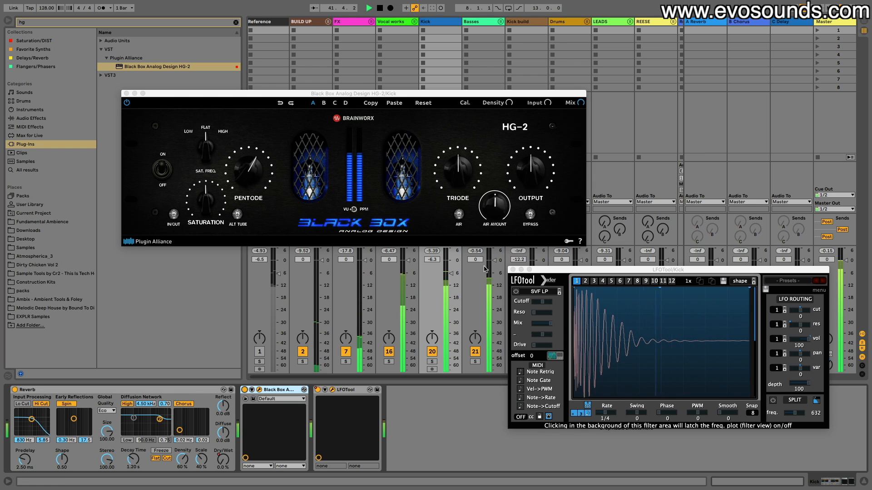
# Move the LFOTool window clear of the mixer, mute the LEADS track and play the drop.
pyautogui.press('space')
pyautogui.moveTo(539, 274); pyautogui.dragTo(590, 365)
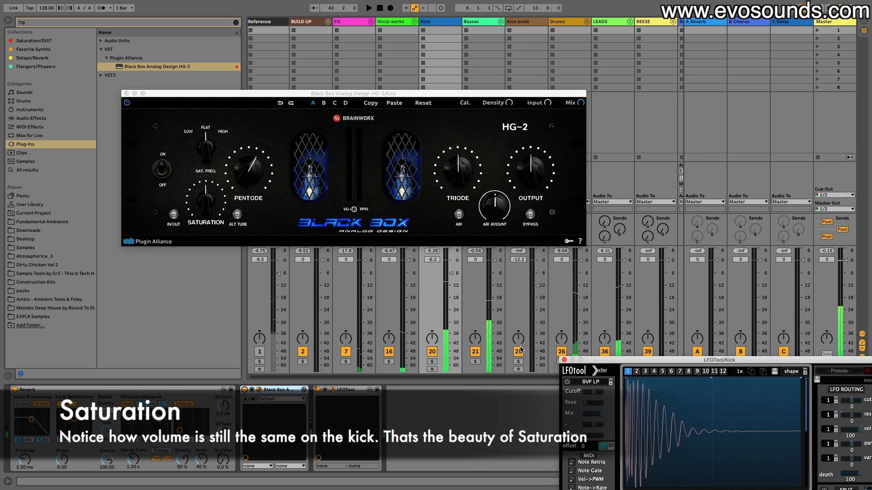
pyautogui.hscroll(3, 519, 349)
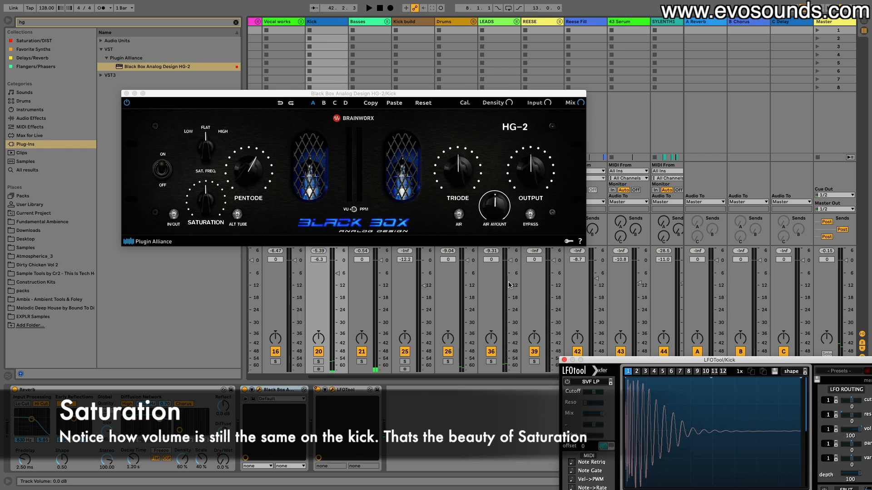
pyautogui.click(490, 351)
pyautogui.press('space')
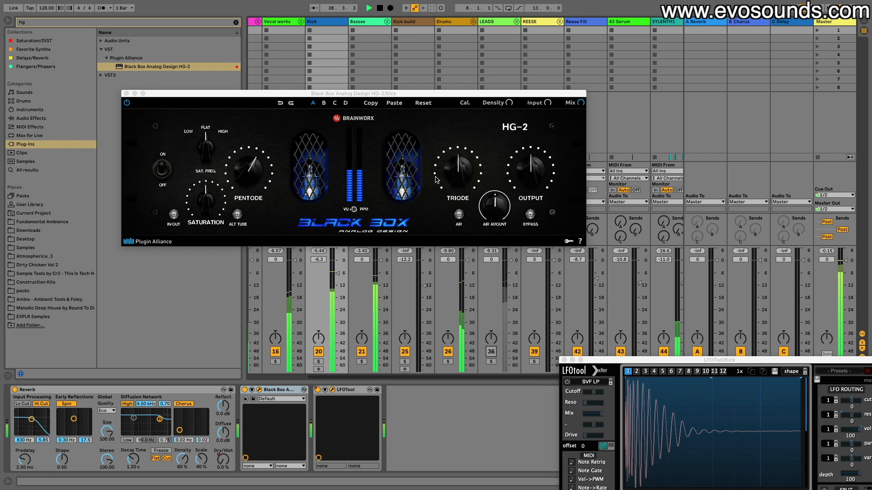
# Engage HG-2's low-frequency saturation at 36 % on the Kick, compare it with HG-2 off, and lower the Kick's volume to -7.2 dB.
pyautogui.click(210, 154)
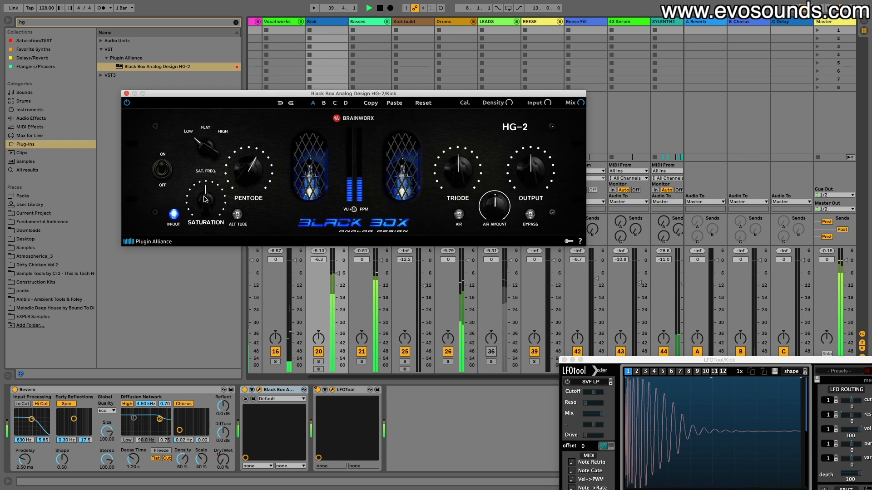
pyautogui.moveTo(204, 200); pyautogui.dragTo(203, 206)
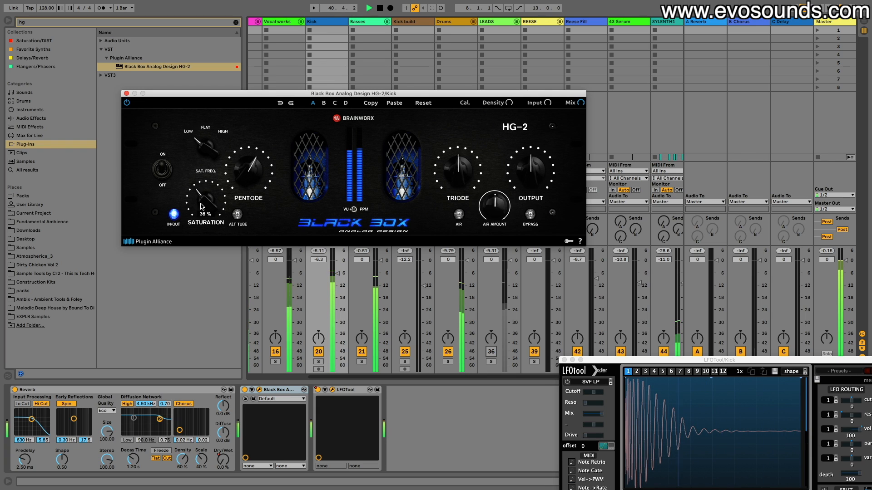
pyautogui.click(245, 390)
pyautogui.click(245, 390)
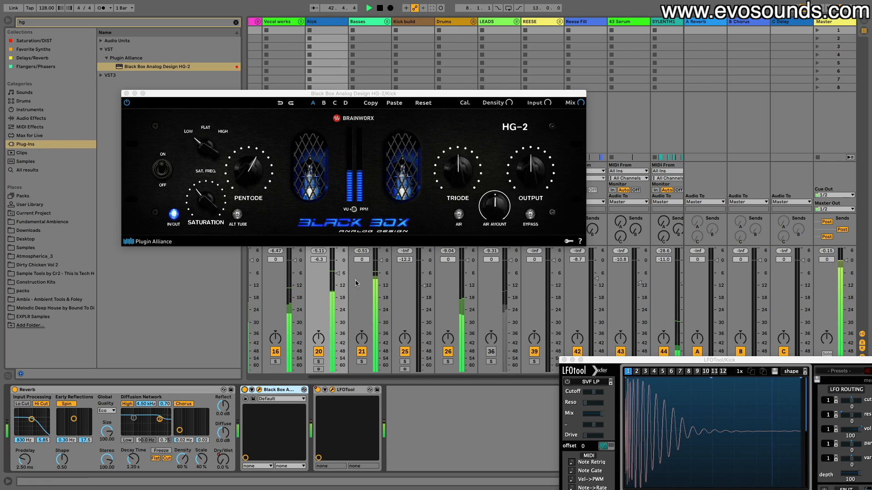
pyautogui.moveTo(336, 273); pyautogui.dragTo(337, 275)
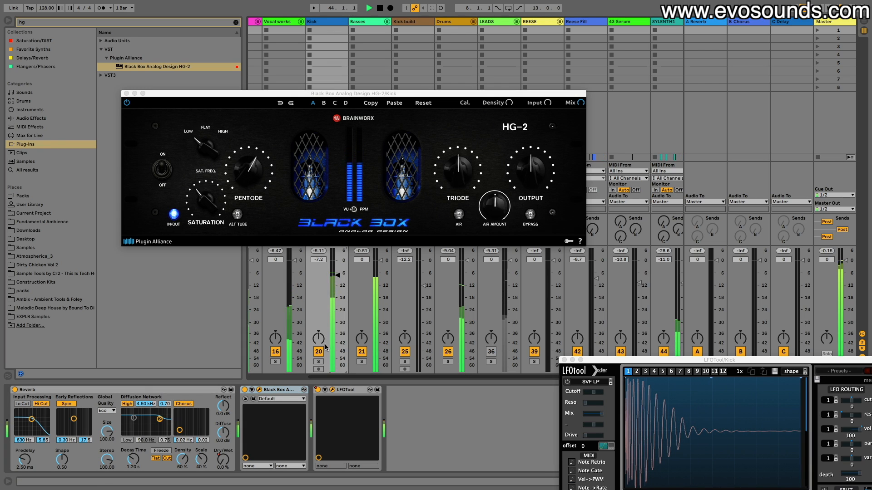
# Solo the Kick track and compare its sound and level with HG-2 off and on.
pyautogui.click(365, 21)
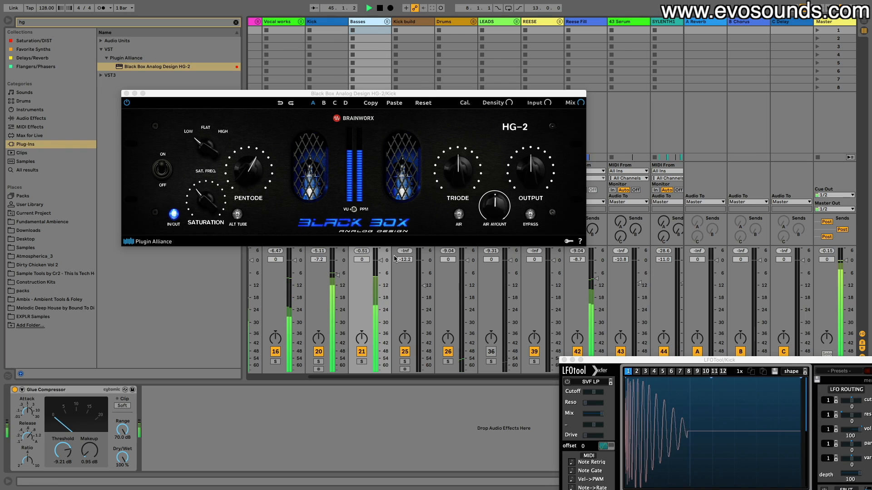
pyautogui.hscroll(-3, 407, 267)
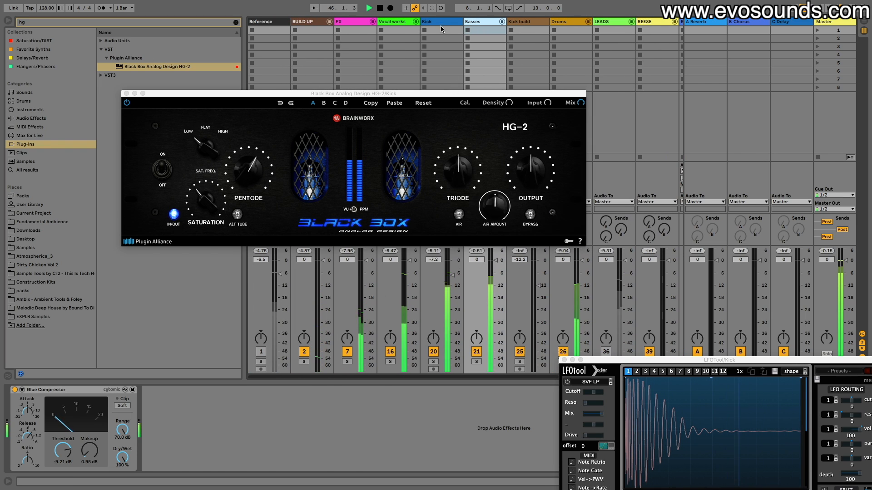
pyautogui.click(454, 300)
pyautogui.click(433, 361)
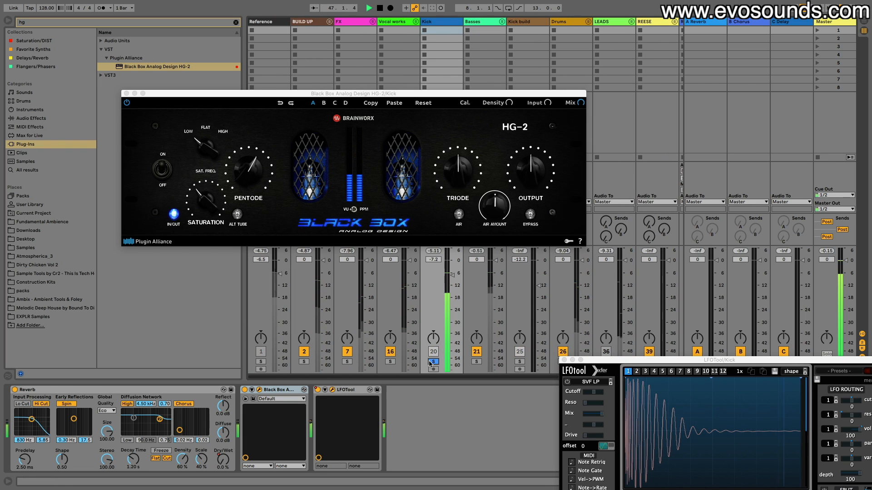
pyautogui.click(244, 389)
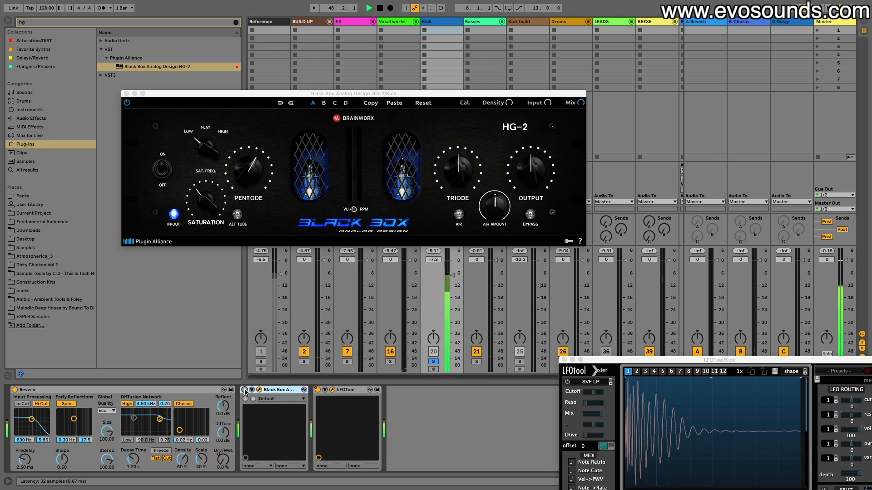
pyautogui.click(244, 390)
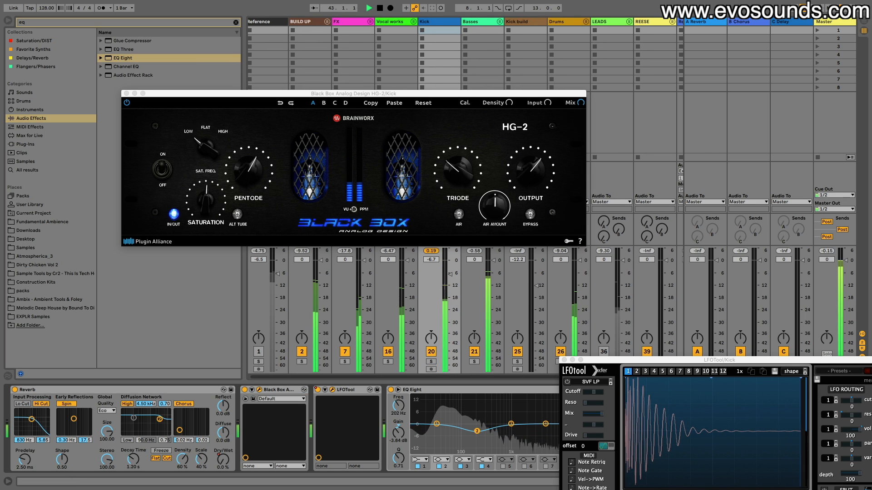
# Raise the Kick's volume to -5.4 dB and compare the mix with the Kick's EQ Eight off and on.
pyautogui.moveTo(446, 275); pyautogui.dragTo(446, 271)
pyautogui.click(390, 390)
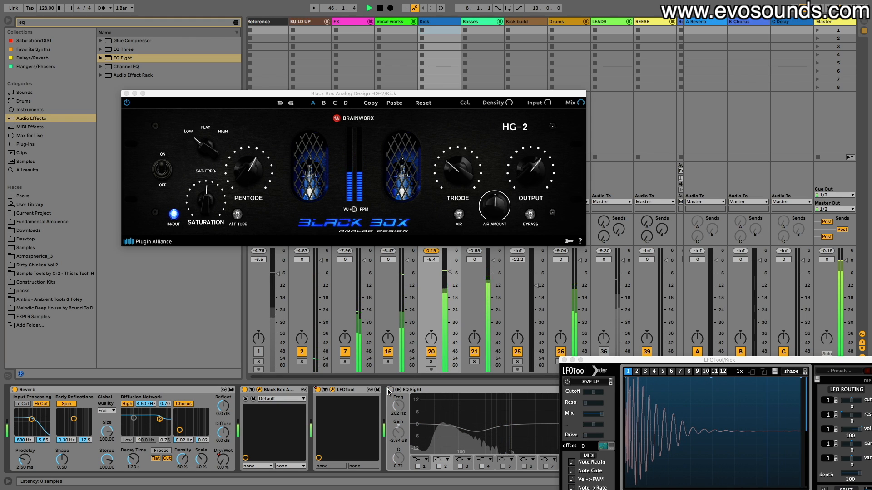
pyautogui.click(390, 390)
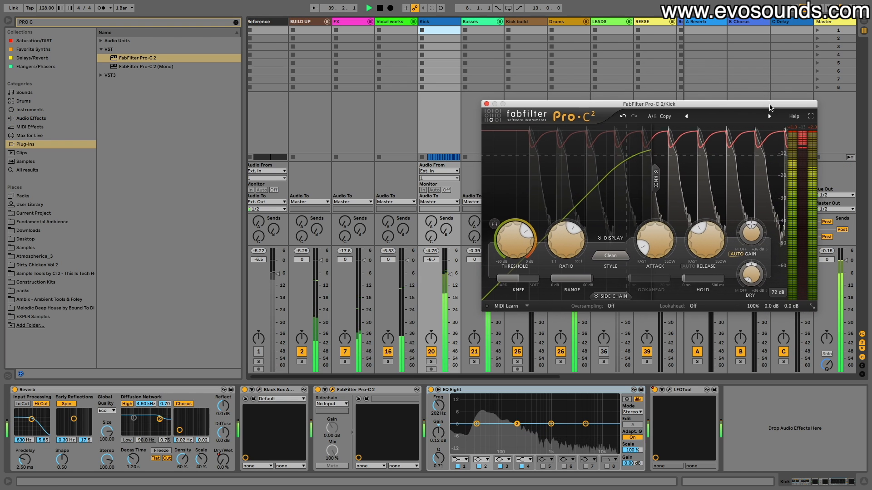
# Raise the threshold of FabFilter Pro-C 2 on the Kick and move its window clear of the channel meters.
pyautogui.moveTo(656, 107); pyautogui.dragTo(407, 115)
pyautogui.moveTo(267, 245); pyautogui.dragTo(266, 225)
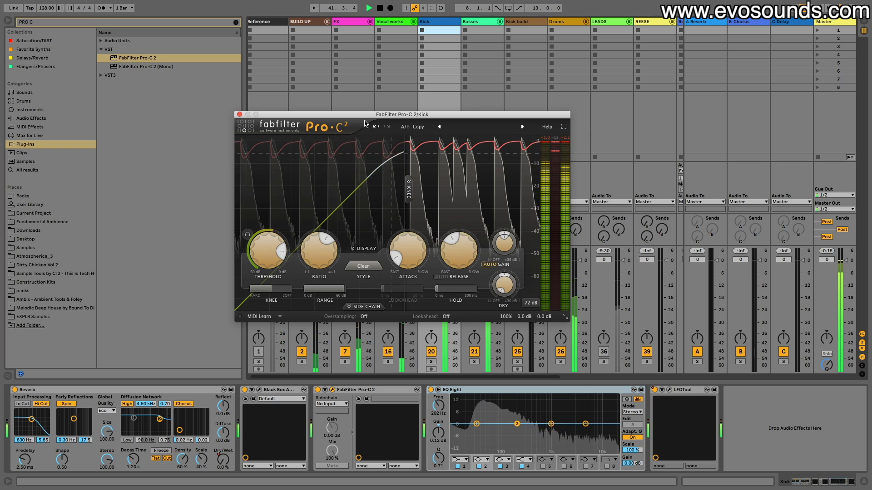
pyautogui.moveTo(308, 114); pyautogui.dragTo(290, 39)
# Solo the Kick and give Pro-C 2 a slower attack and a release of about 89.6 ms.
pyautogui.click(431, 362)
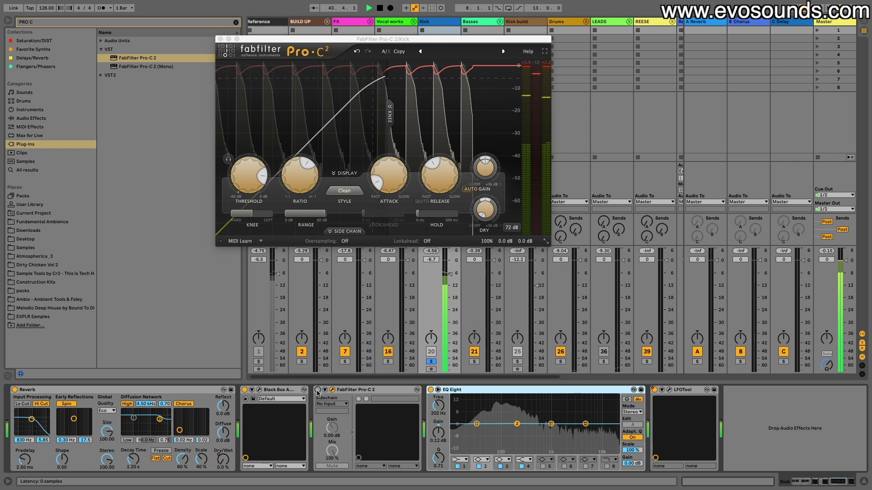
pyautogui.moveTo(370, 183); pyautogui.dragTo(397, 166)
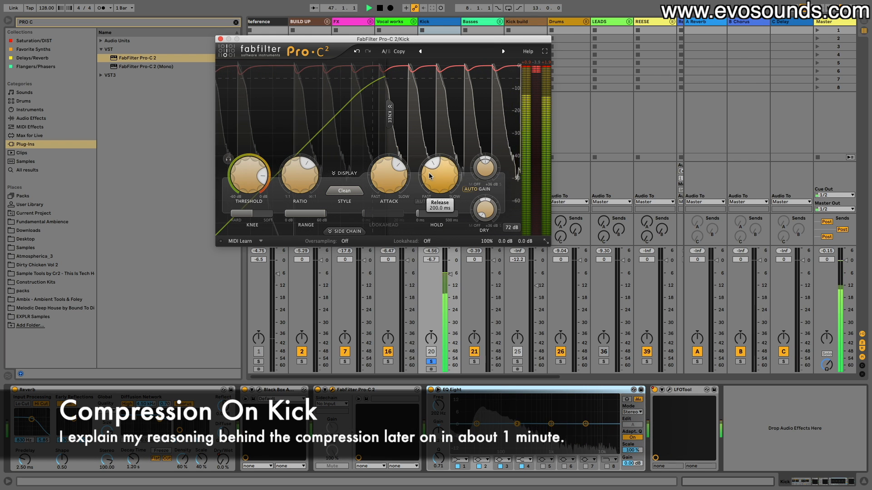
pyautogui.moveTo(428, 172); pyautogui.dragTo(424, 186)
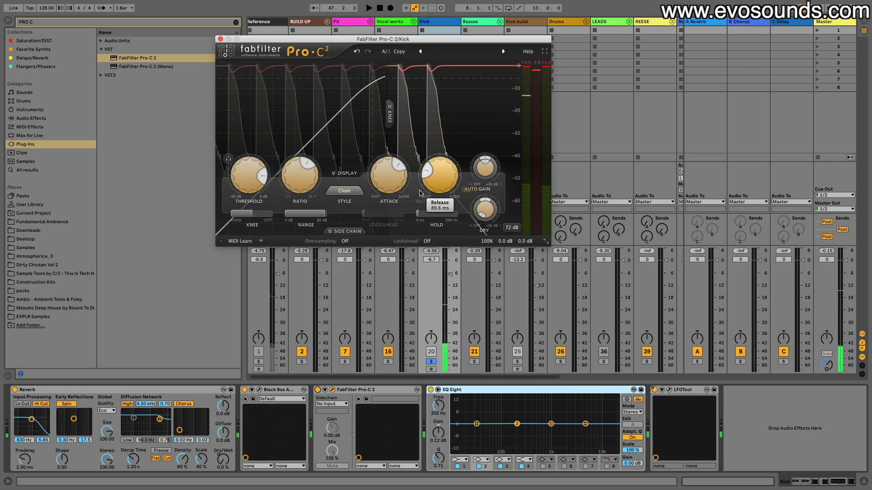
# Bypass Equalizer 1 and Equalizer 2 in the Master track's Ozone 9, restart playback and close the Ozone window.
pyautogui.click(828, 30)
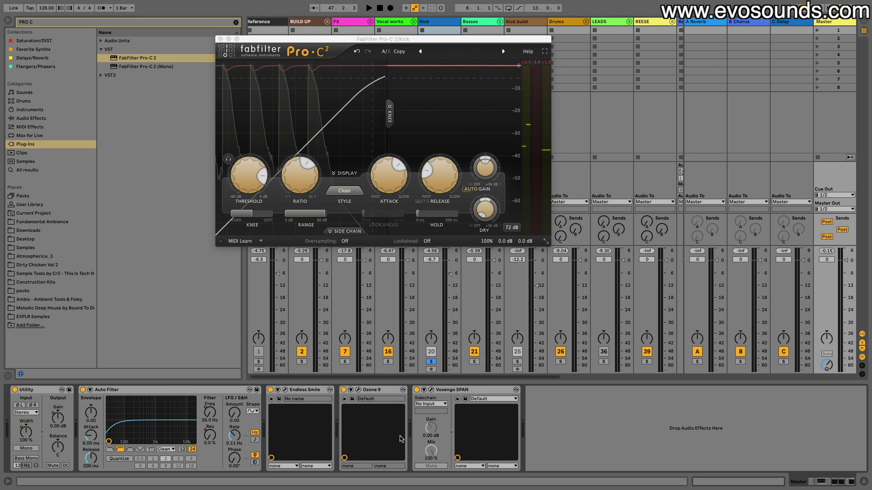
pyautogui.click(357, 390)
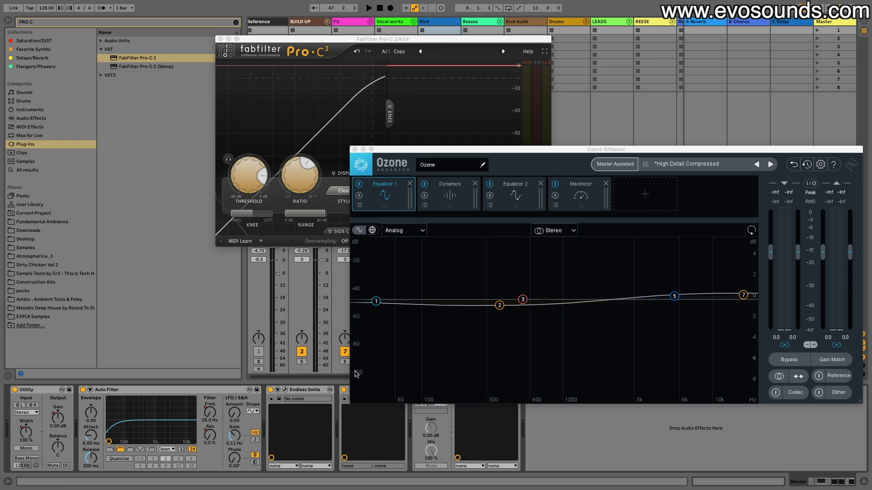
pyautogui.click(370, 187)
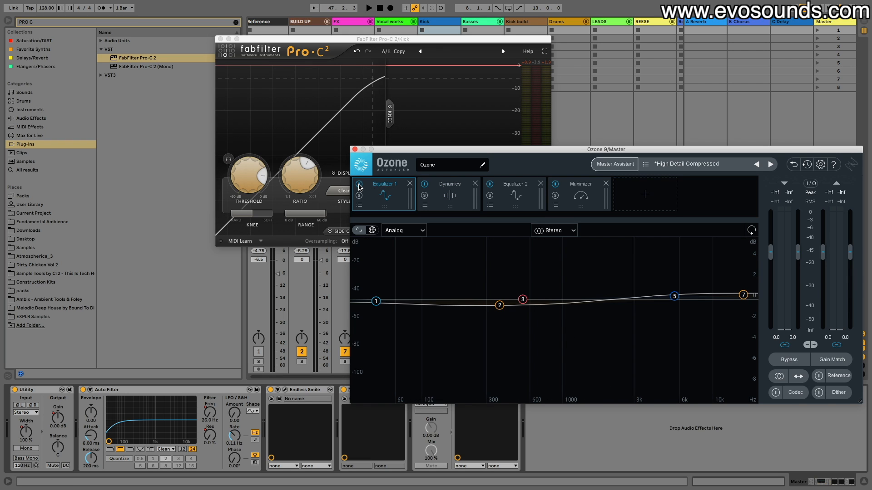
pyautogui.click(358, 184)
pyautogui.click(493, 189)
pyautogui.click(489, 185)
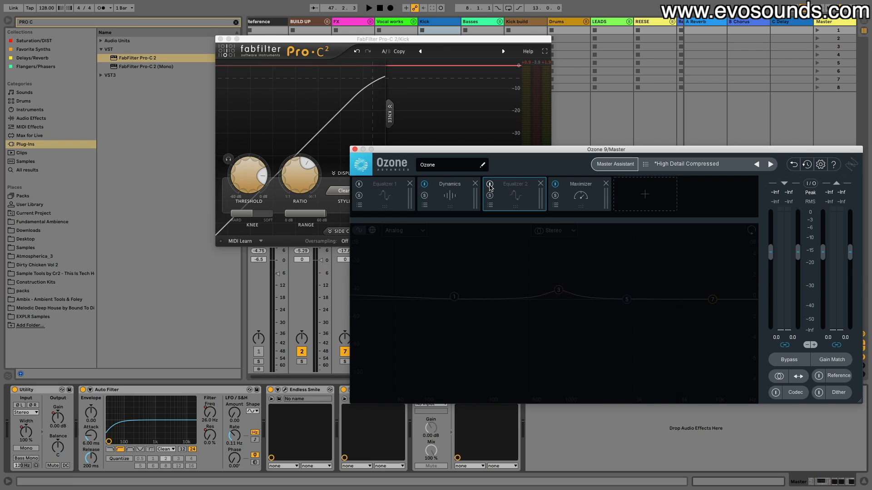
pyautogui.press('space')
pyautogui.click(354, 149)
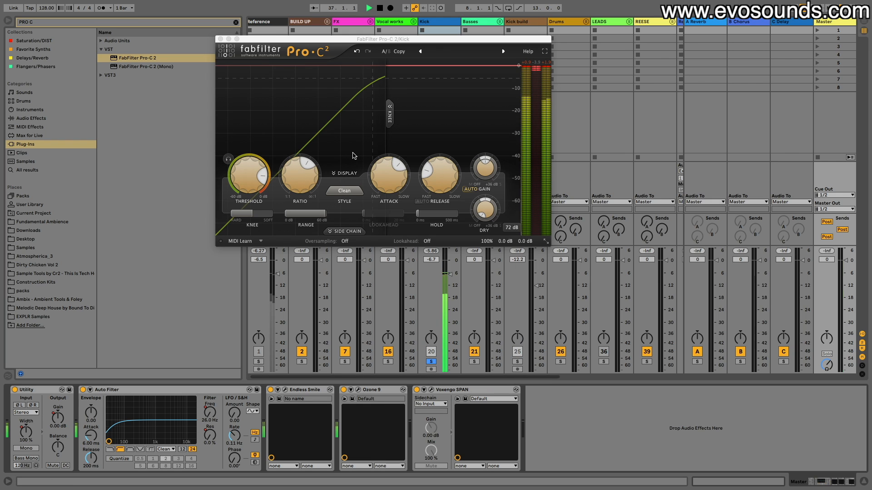
# Unsolo the Kick, close the Pro-C 2 window and show the Arrangement view.
pyautogui.click(429, 362)
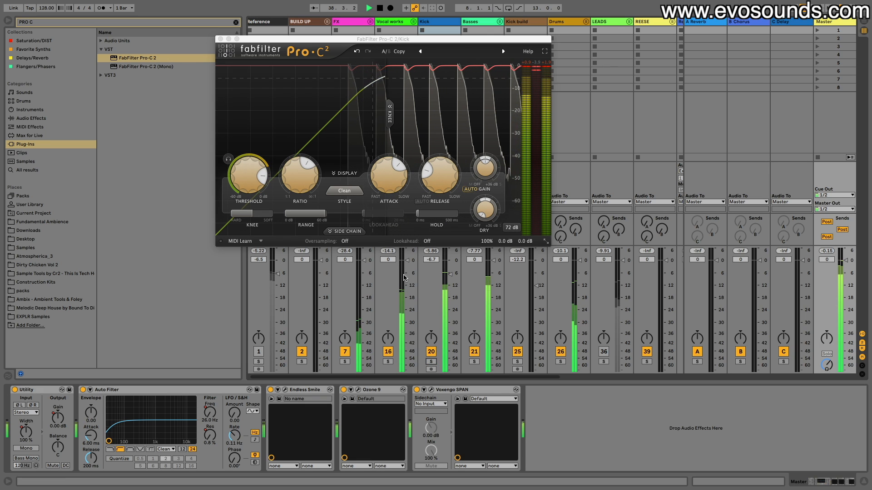
pyautogui.click(220, 39)
pyautogui.press('Tab')
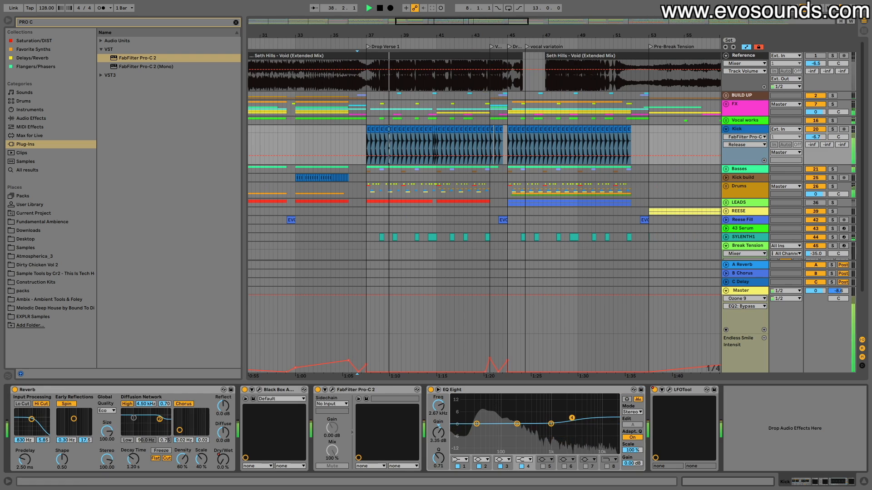
# Shape the Kick's EQ Eight with a 2.85 dB boost at 41.7 Hz, compare it with the EQ off, and enable band 8.
pyautogui.moveTo(551, 423); pyautogui.dragTo(548, 417)
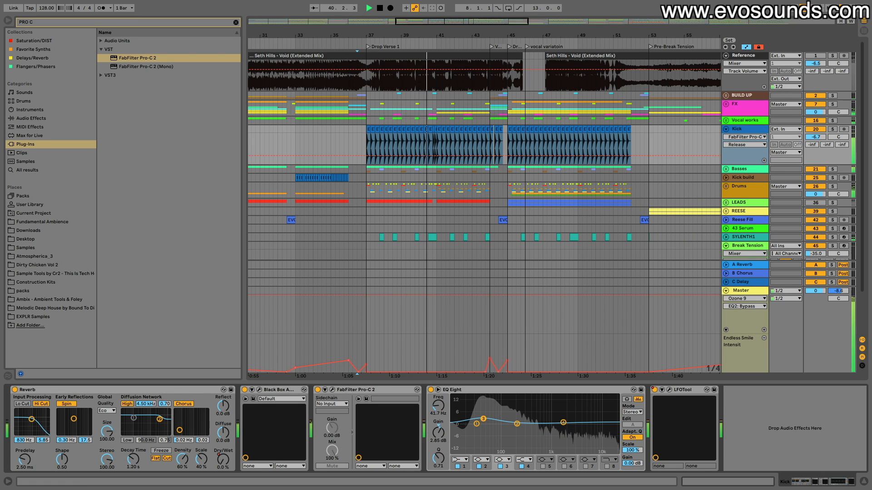
pyautogui.click(432, 392)
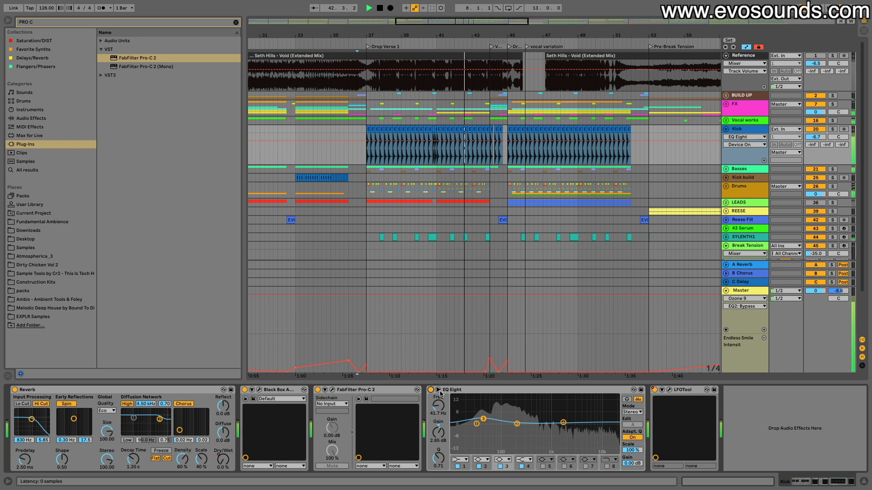
pyautogui.click(606, 467)
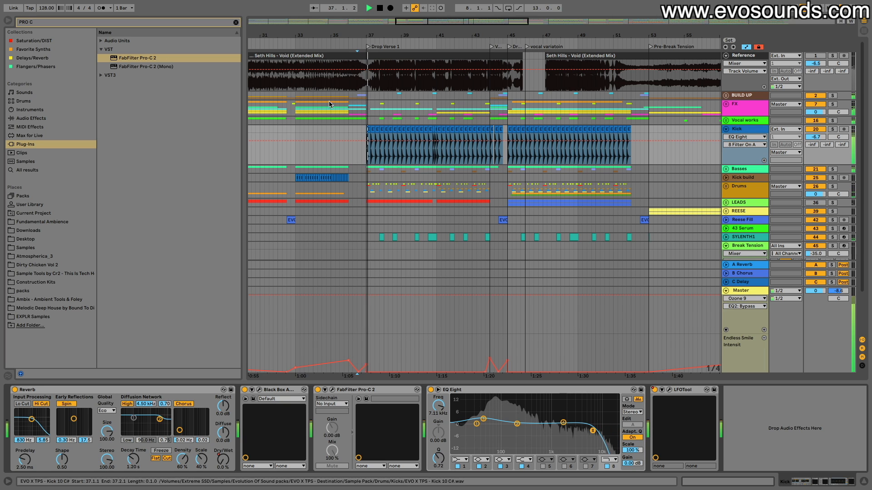
# Play the intro section and set the band 8 high cut in the Kick's EQ Eight to 10.0 kHz.
pyautogui.click(356, 146)
pyautogui.hscroll(-10, 380, 158)
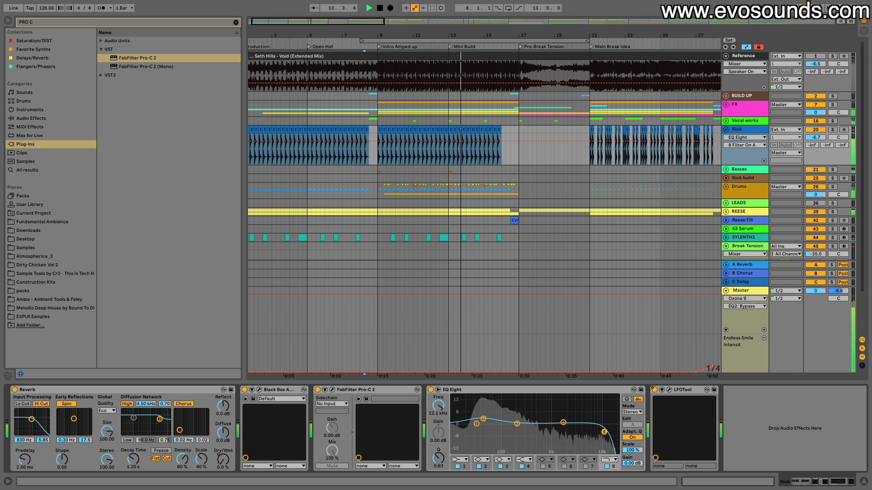
pyautogui.moveTo(604, 432); pyautogui.dragTo(600, 431)
# Look through the break sections of the arrangement and play from 20.3.1, just before Main Break Idea.
pyautogui.scroll(-2, 744, 172)
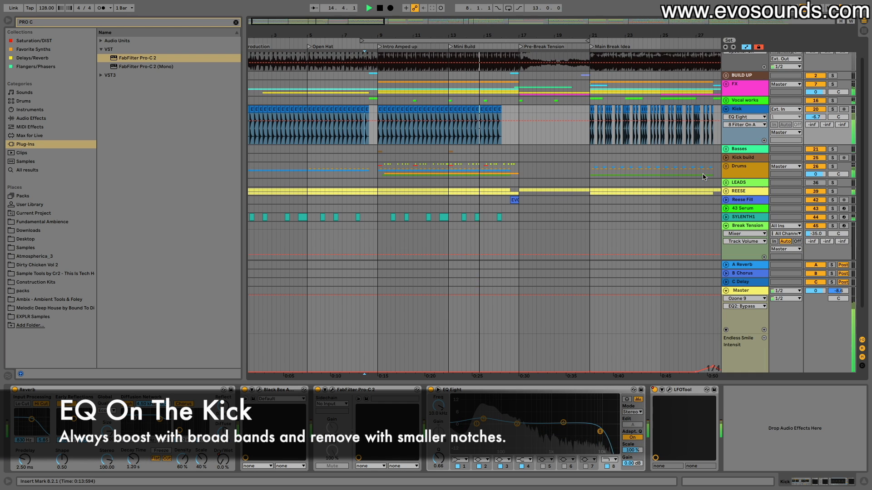
pyautogui.scroll(2, 772, 150)
pyautogui.hscroll(10, 470, 156)
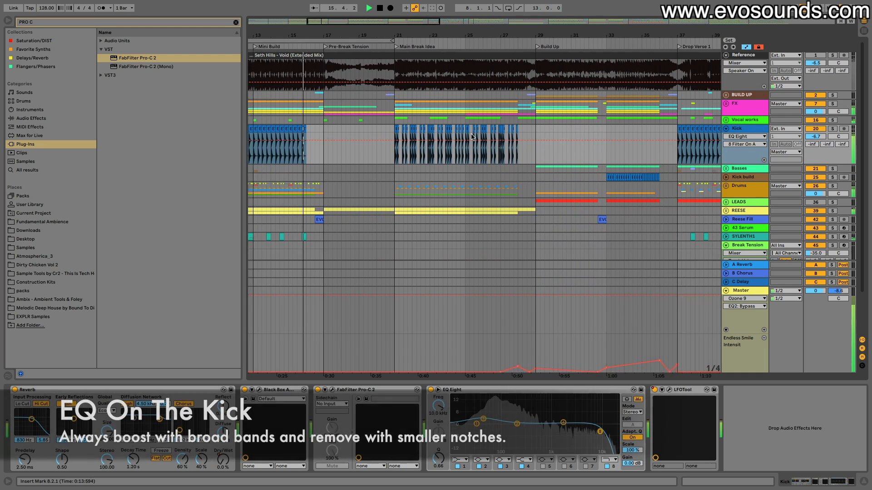
pyautogui.hscroll(-5, 437, 157)
pyautogui.scroll(-1, 436, 157)
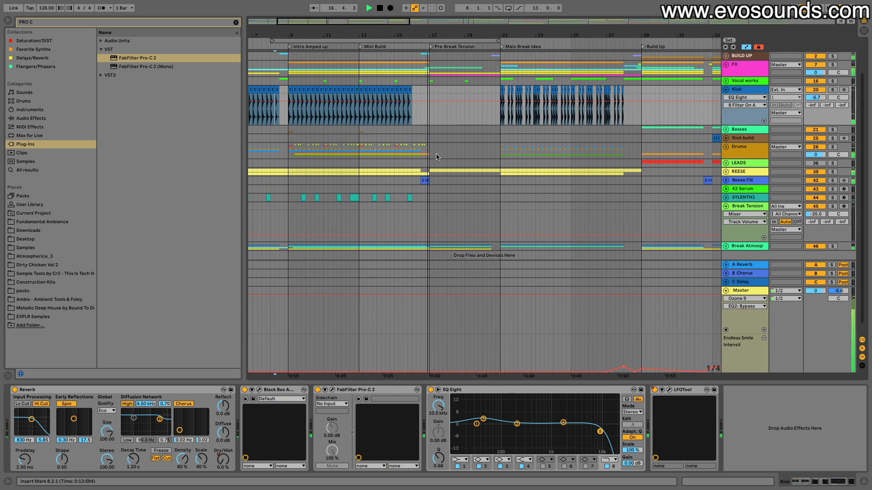
pyautogui.click(441, 146)
pyautogui.press('space')
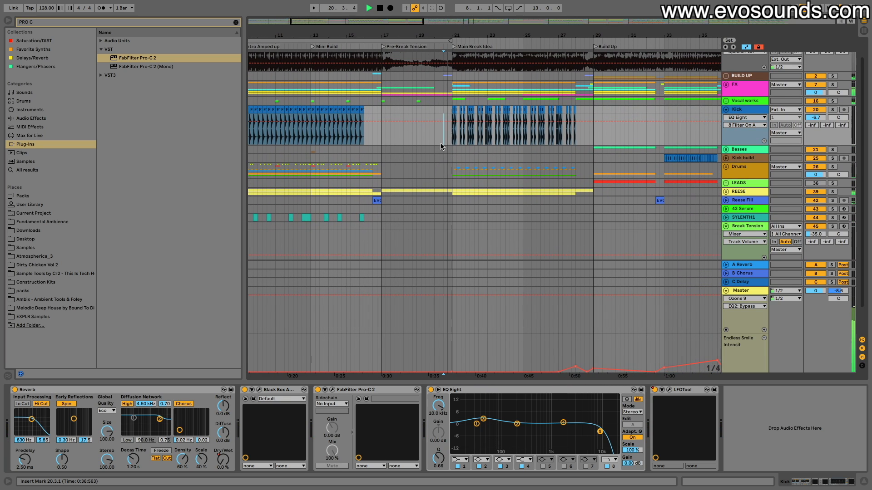
# Select the Master track, check the drop's channel levels in the Session mixer, and stop playback in Arrangement view.
pyautogui.click(759, 291)
pyautogui.press('Tab')
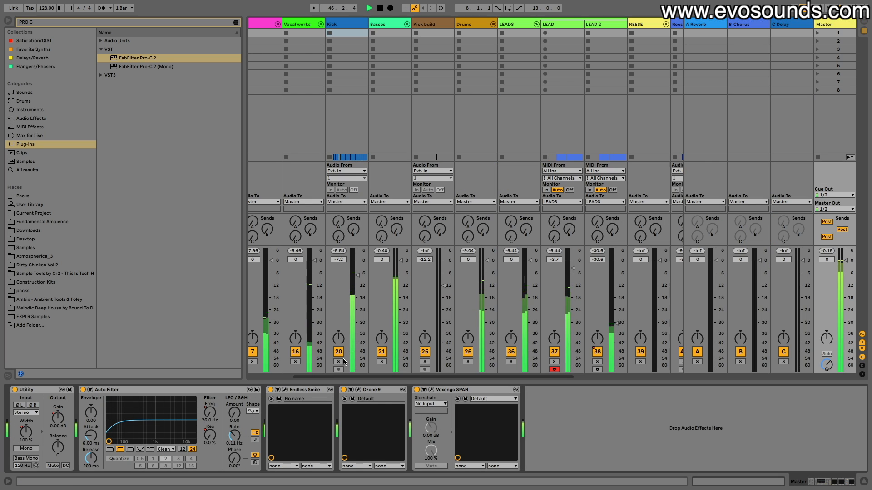
pyautogui.press('Tab')
pyautogui.press('space')
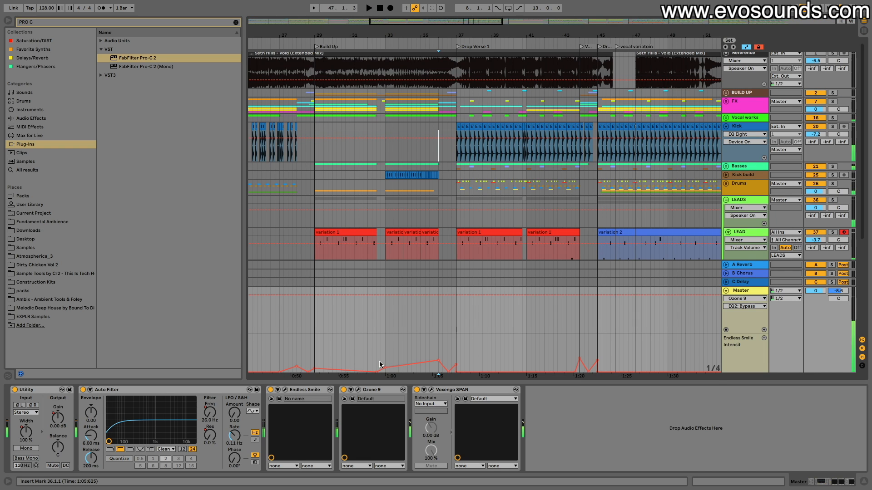
# Select the Kick track and play the soloed kick and bass from 37.1.1 while checking their levels in the Session mixer.
pyautogui.press('Tab')
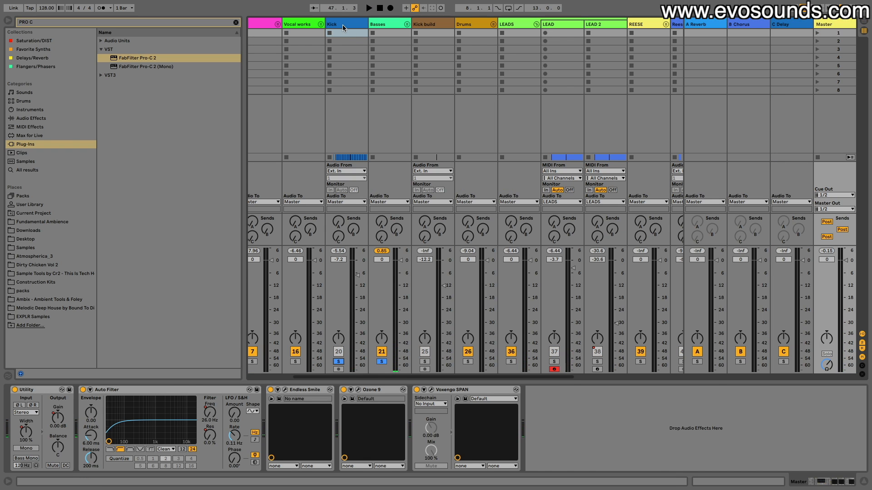
pyautogui.click(342, 25)
pyautogui.press('Tab')
pyautogui.click(457, 152)
pyautogui.press('space')
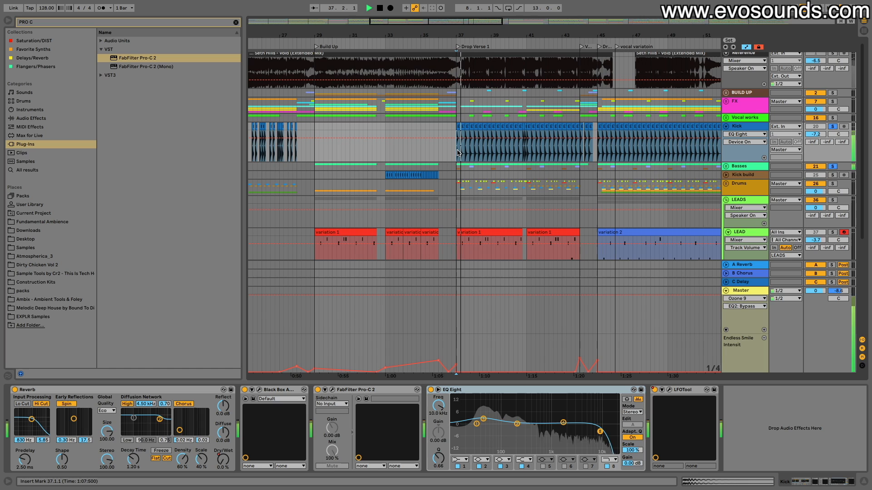
pyautogui.press('Tab')
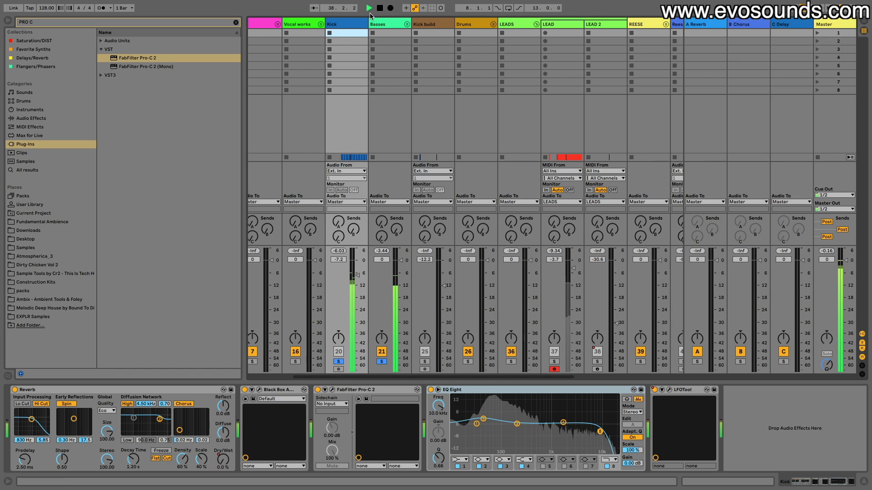
# Raise the 41.7 Hz boost in the Kick's EQ Eight to 3.35 dB and compare the sound with the EQ off.
pyautogui.click(483, 420)
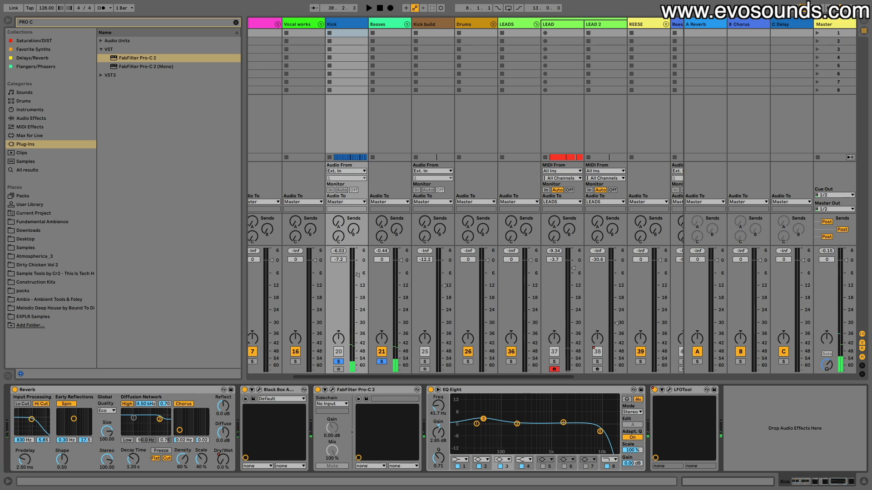
pyautogui.press('space')
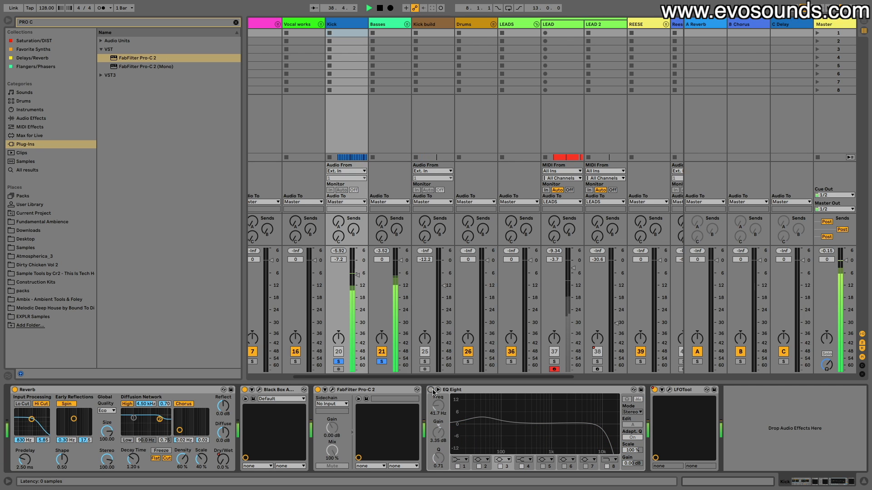
pyautogui.rightClick(469, 393)
pyautogui.click(454, 397)
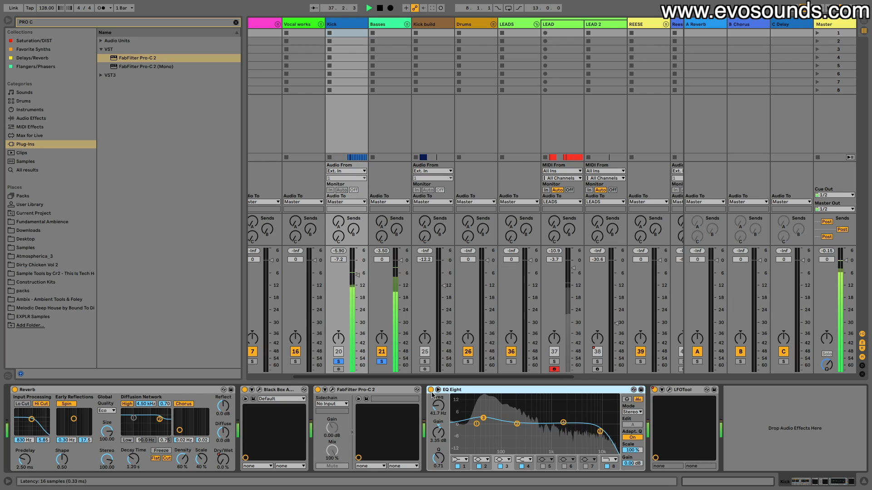
# Clear the Kick and Basses solos and compare the full drop with the Kick's FabFilter Pro-C 2 switched off.
pyautogui.click(338, 362)
pyautogui.click(320, 392)
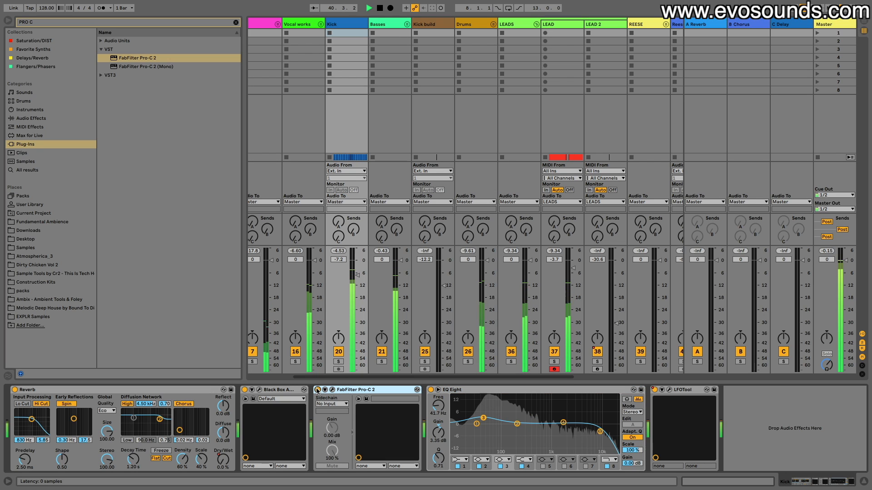
pyautogui.hscroll(-3, 365, 309)
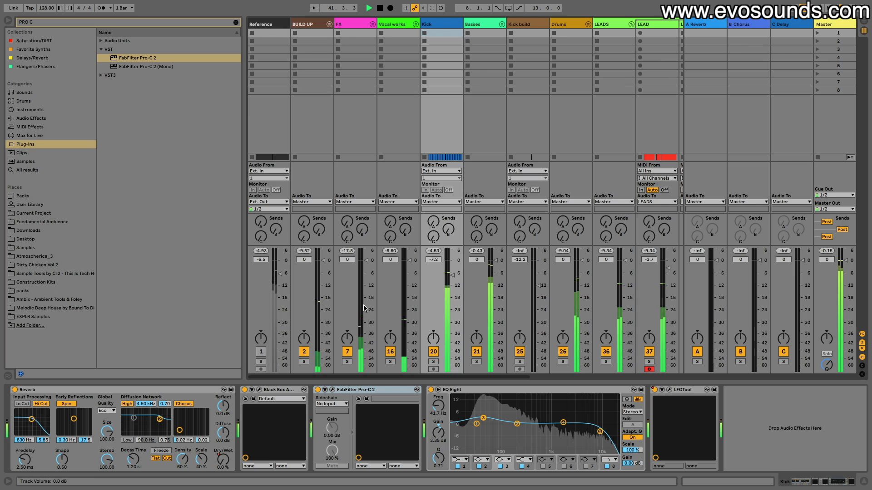
# Unfold and solo the Drums group in Arrangement view and play it from 45.1.1.
pyautogui.press('Tab')
pyautogui.scroll(4, 569, 206)
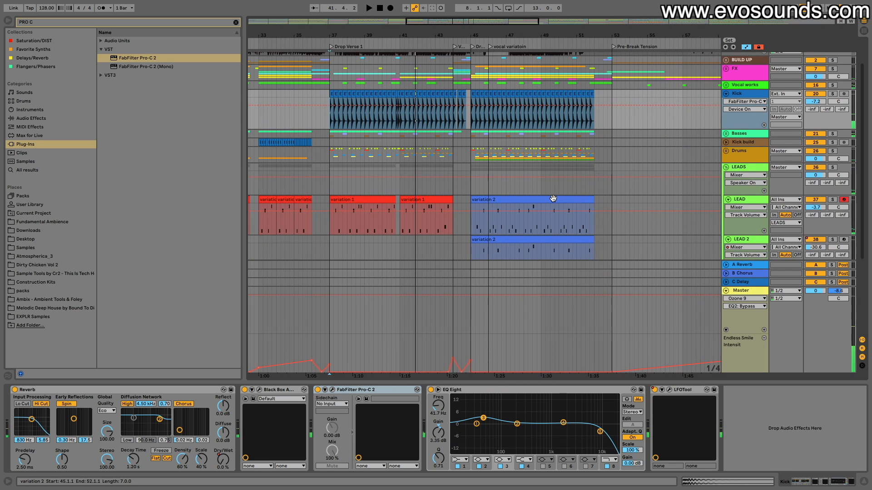
pyautogui.scroll(2, 553, 199)
pyautogui.click(740, 189)
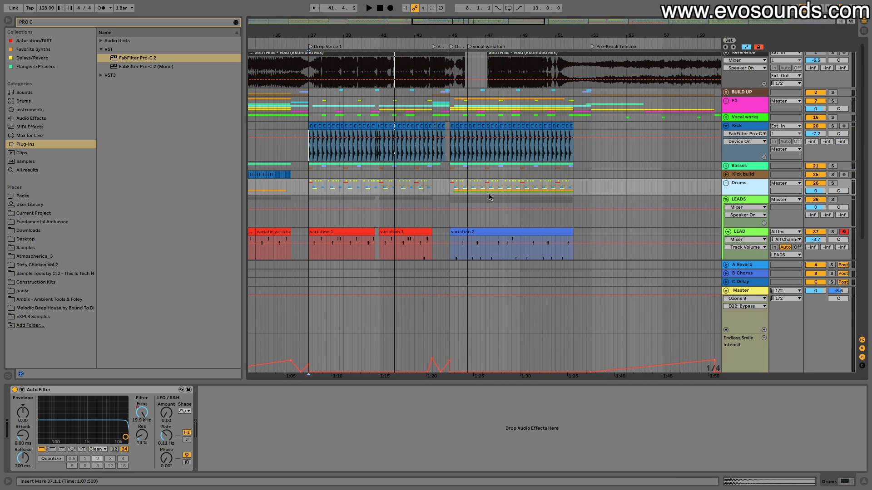
pyautogui.click(448, 192)
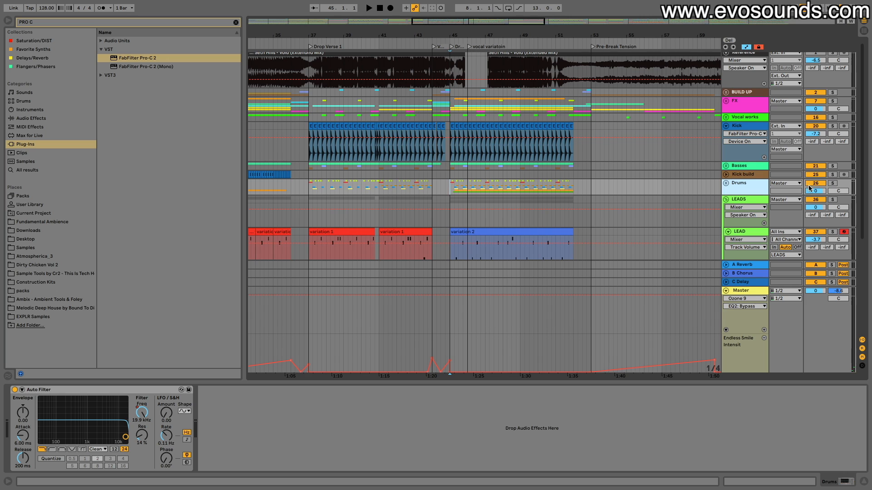
pyautogui.click(726, 183)
pyautogui.press('space')
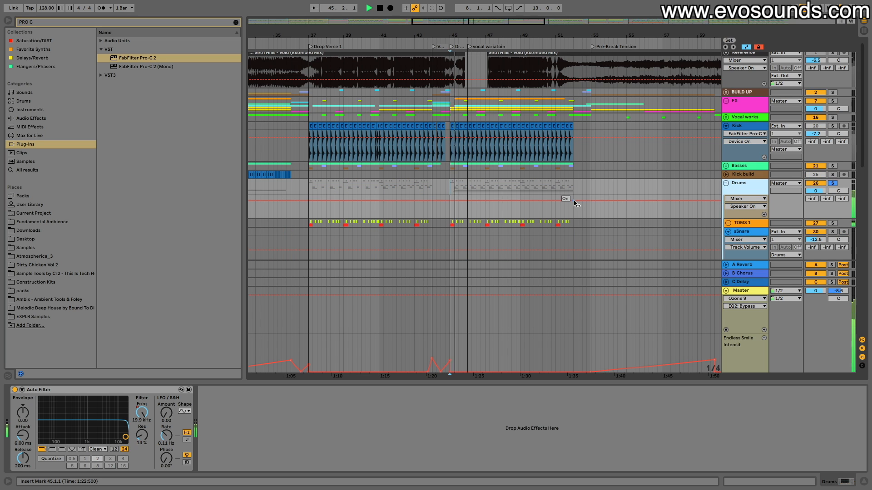
# Check the levels of the individual drum channels in the Session mixer, from TOMS 1 through faster.
pyautogui.scroll(-5, 572, 194)
pyautogui.press('Tab')
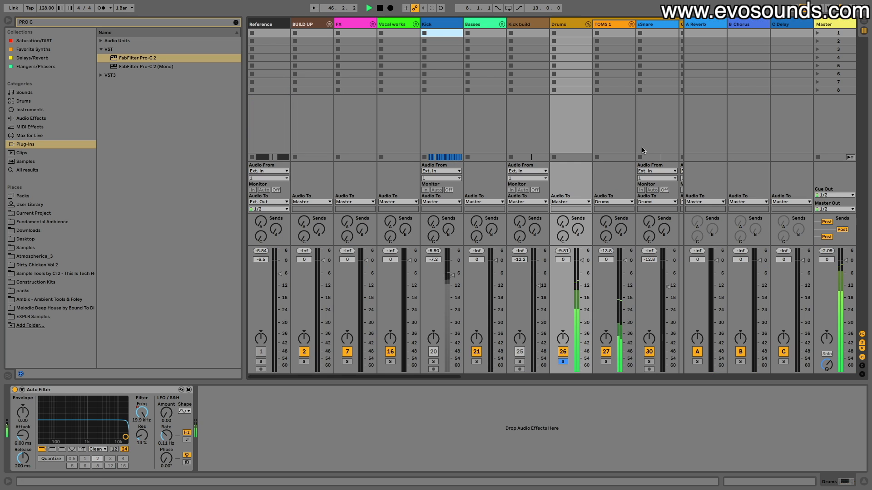
pyautogui.hscroll(10, 564, 91)
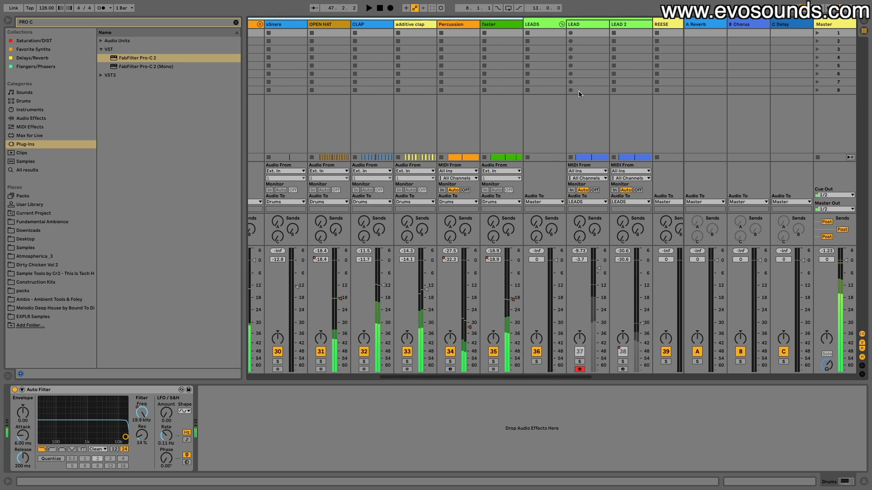
pyautogui.hscroll(-3, 477, 183)
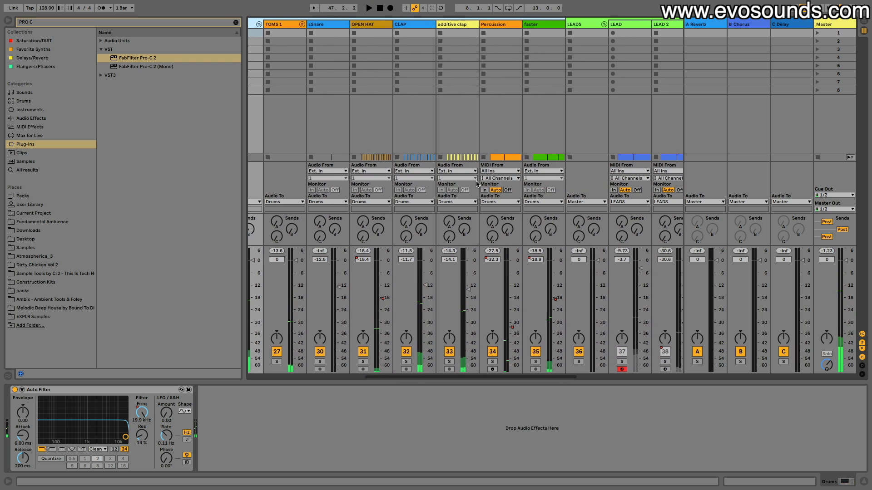
# Open Voxengo SPAN on the Master track and play the soloed drums to examine their frequency spectrum.
pyautogui.click(820, 27)
pyautogui.click(431, 390)
pyautogui.press('space')
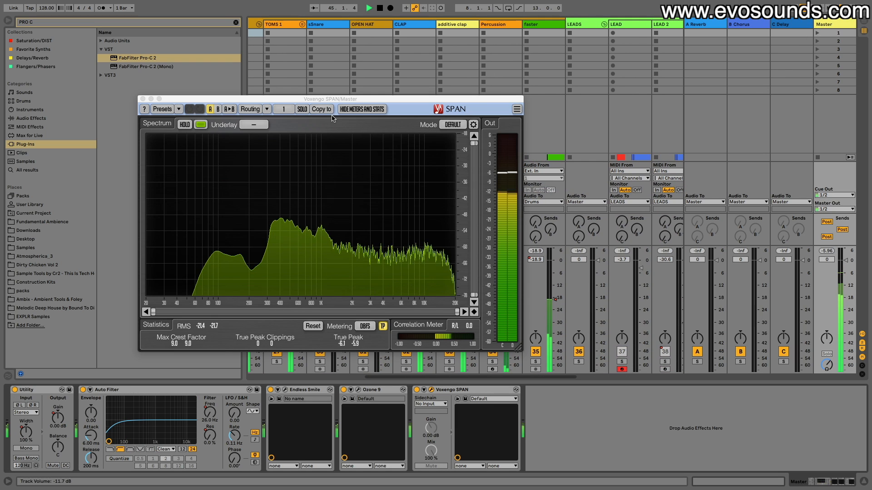
pyautogui.moveTo(322, 125); pyautogui.dragTo(557, 77)
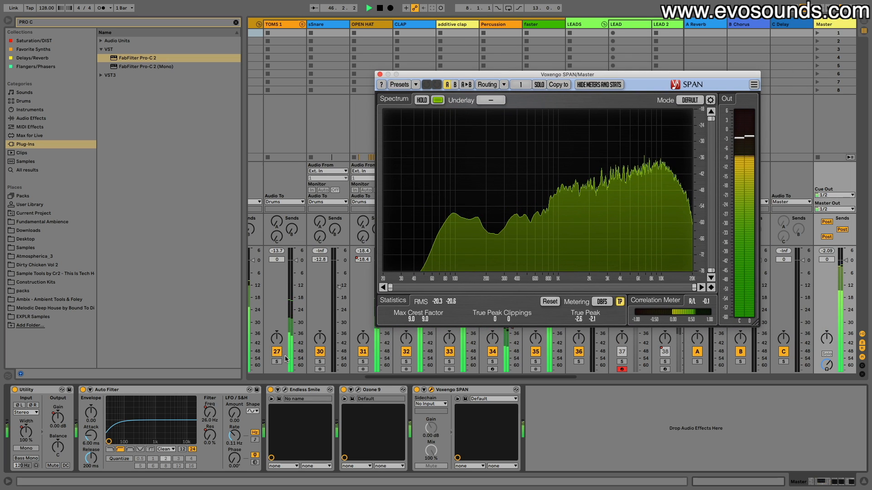
# Unsolo the Drums group, check the full mix in SPAN, and close the analyzer window.
pyautogui.hscroll(-3, 303, 318)
pyautogui.click(305, 362)
pyautogui.click(304, 362)
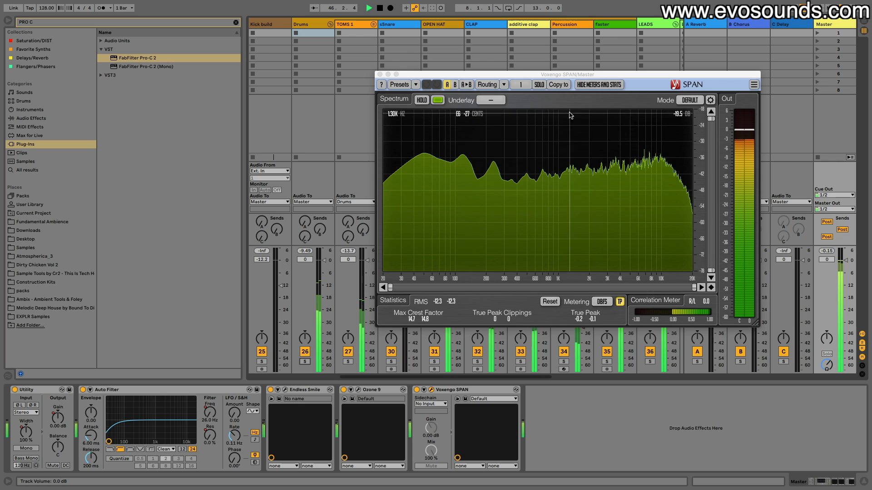
pyautogui.click(380, 74)
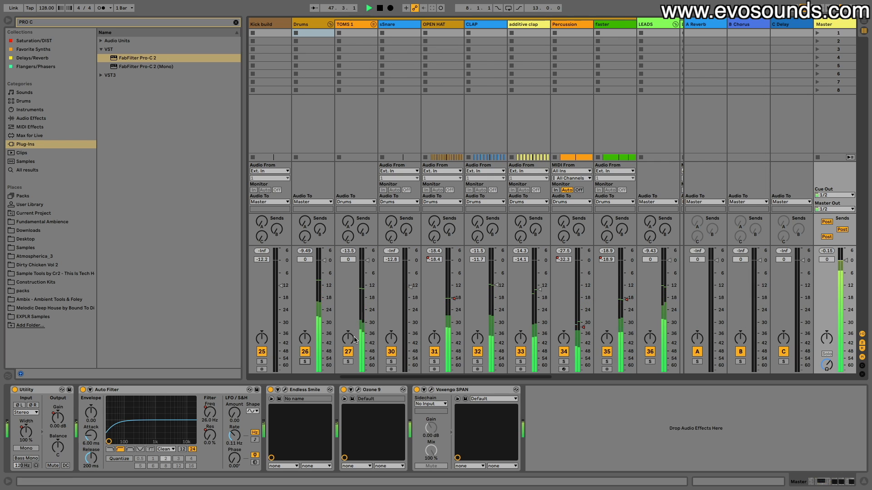
# Stop playback and review the device chains of the Drums group and the Kick track.
pyautogui.click(323, 27)
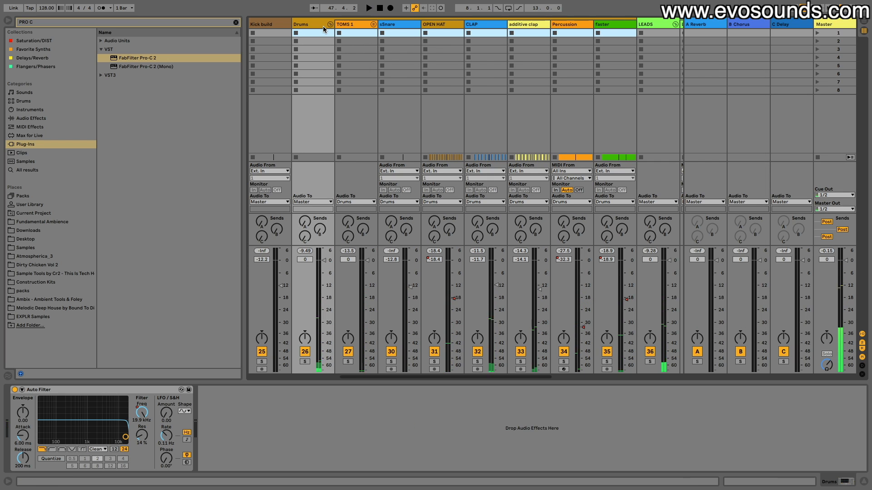
pyautogui.hscroll(-5, 323, 25)
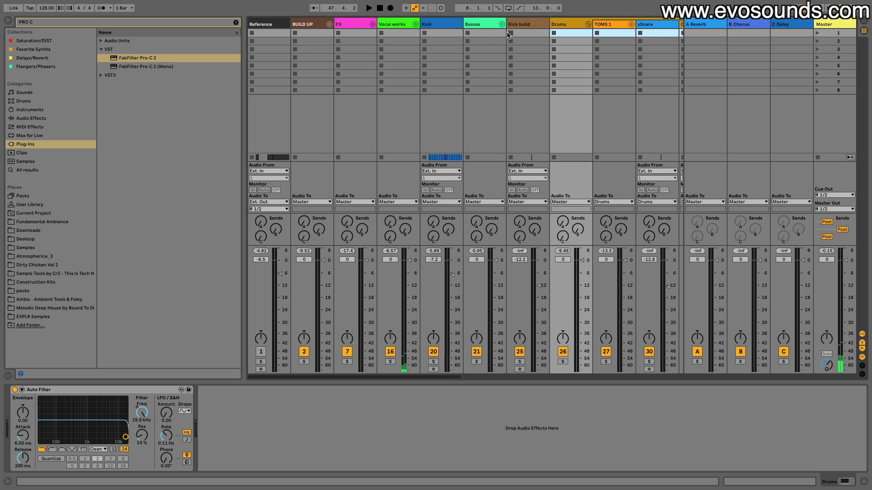
pyautogui.click(440, 24)
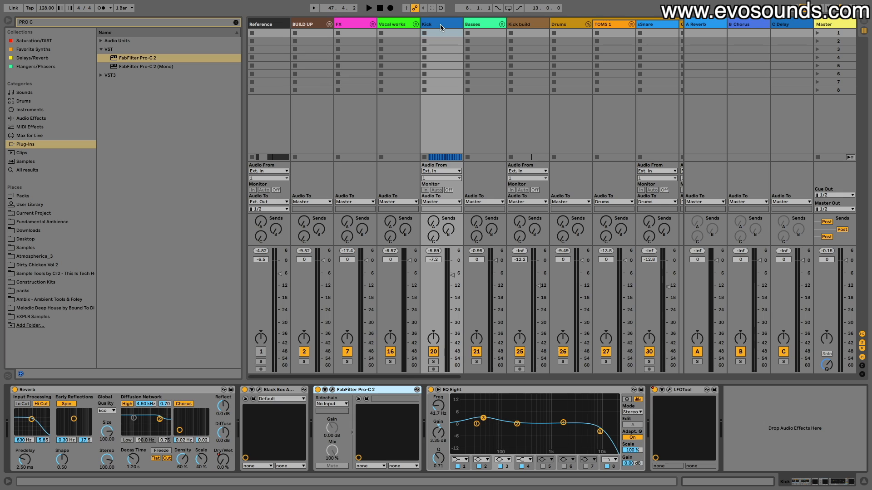
# Examine the saturation, pentode, triode and air settings in the Kick's Black Box HG-2, closing its window when finished.
pyautogui.click(261, 397)
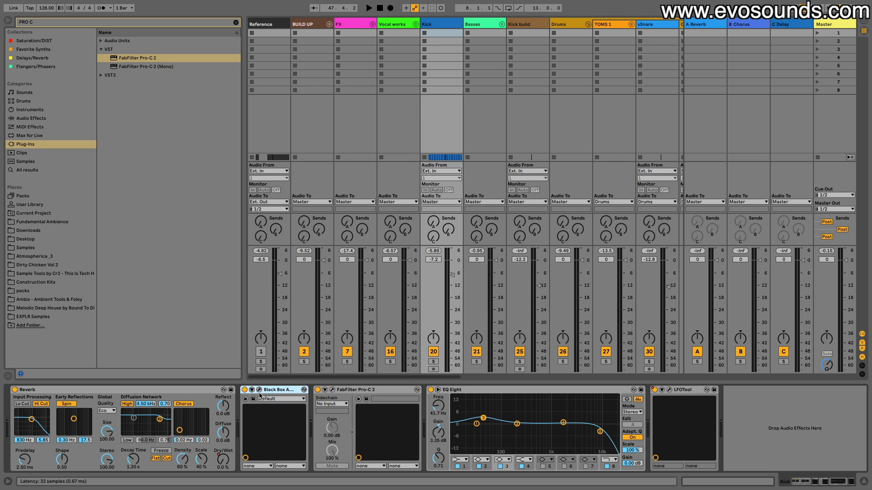
pyautogui.click(260, 390)
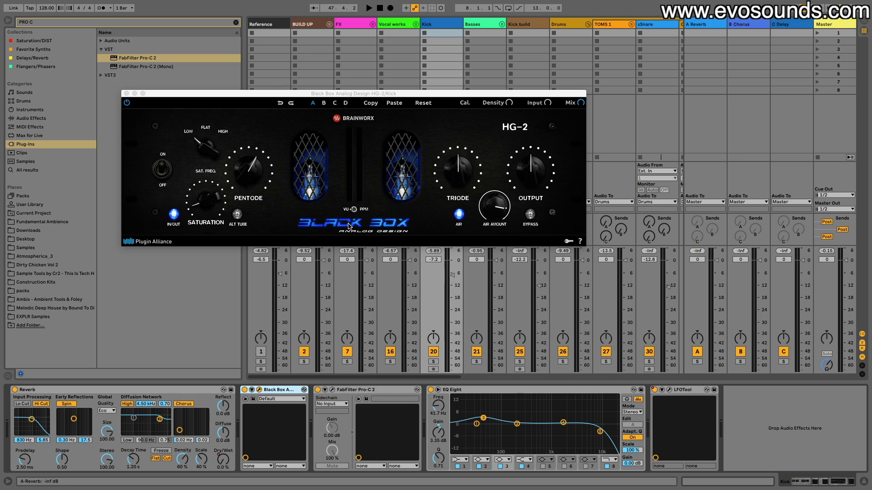
pyautogui.click(344, 228)
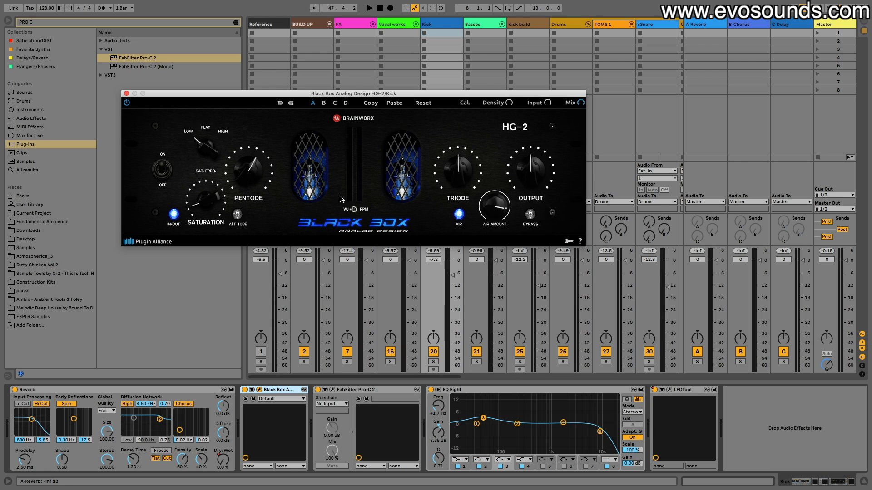
pyautogui.click(342, 198)
pyautogui.click(127, 94)
pyautogui.click(274, 390)
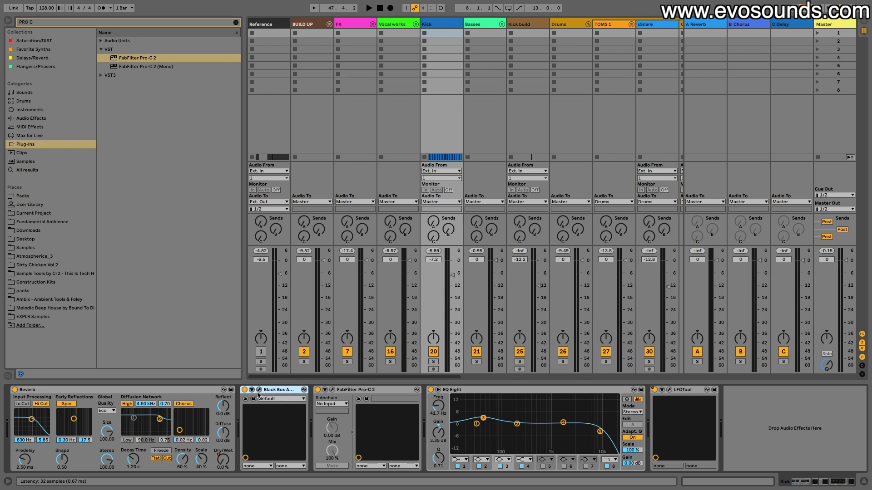
pyautogui.click(259, 389)
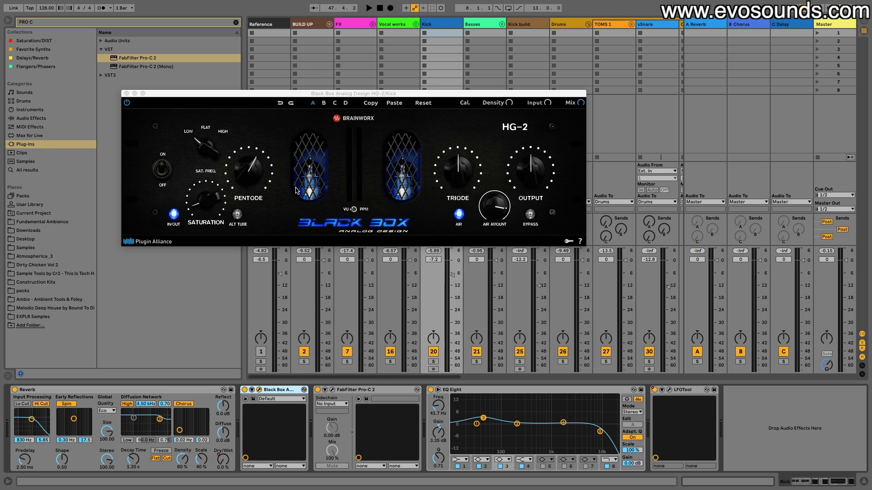
pyautogui.click(127, 94)
# Open the Kick's FabFilter Pro-C 2, look over its compression styles while keeping Clean, and check the attack time.
pyautogui.click(332, 389)
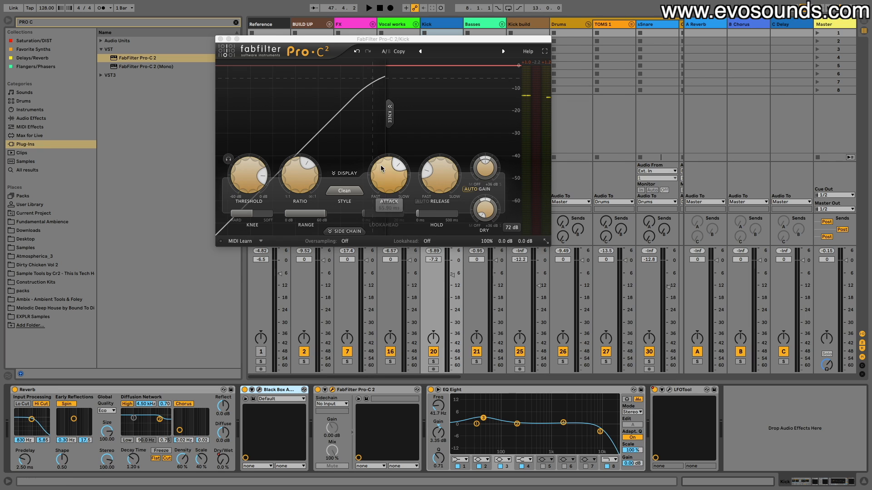
pyautogui.click(344, 190)
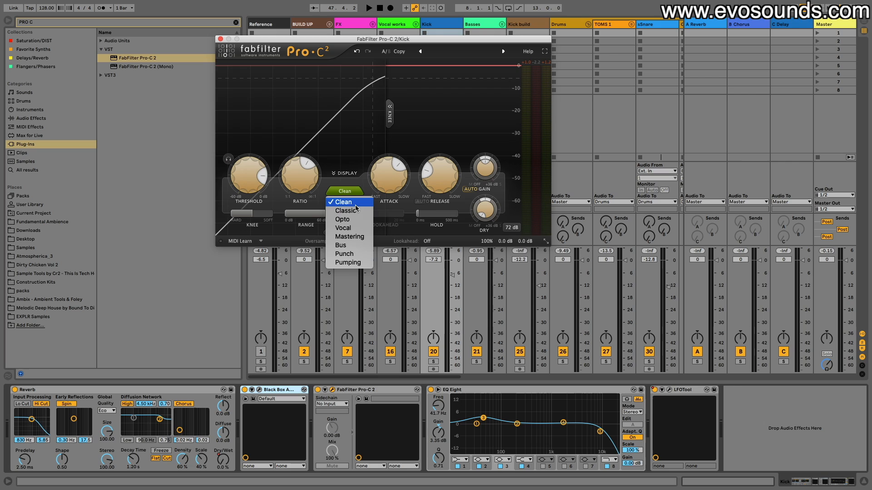
pyautogui.click(352, 197)
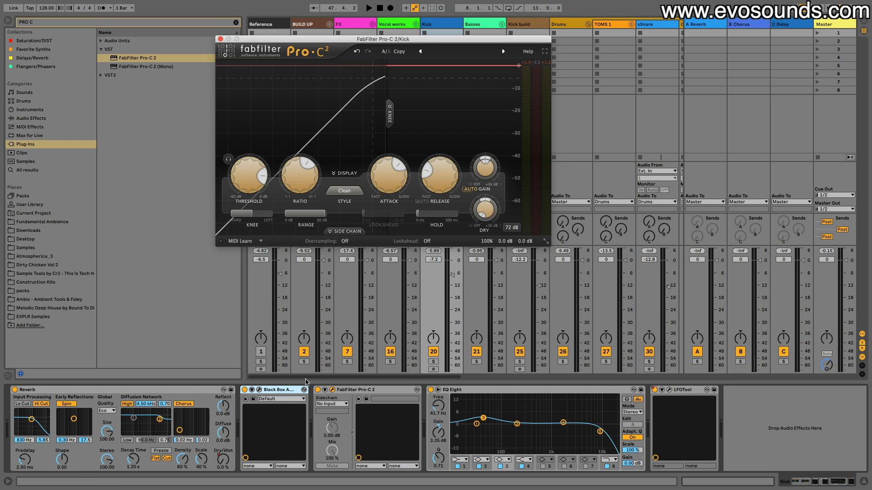
pyautogui.click(332, 390)
pyautogui.click(333, 390)
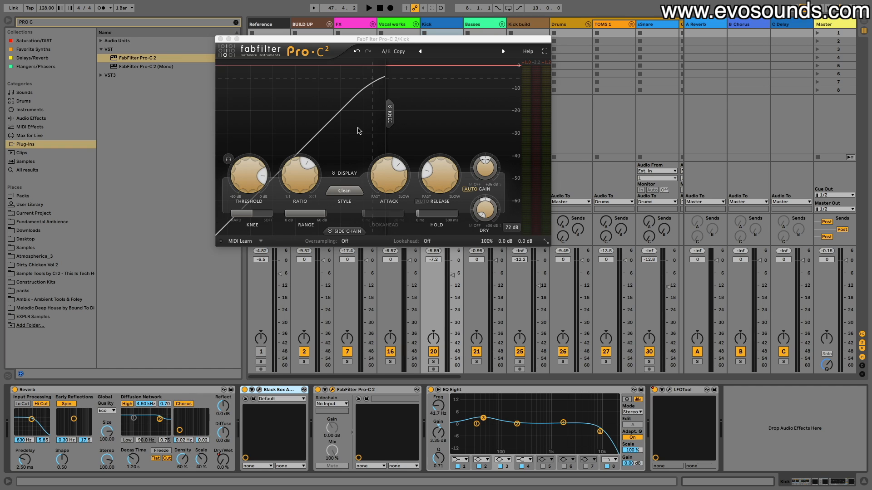
pyautogui.click(384, 178)
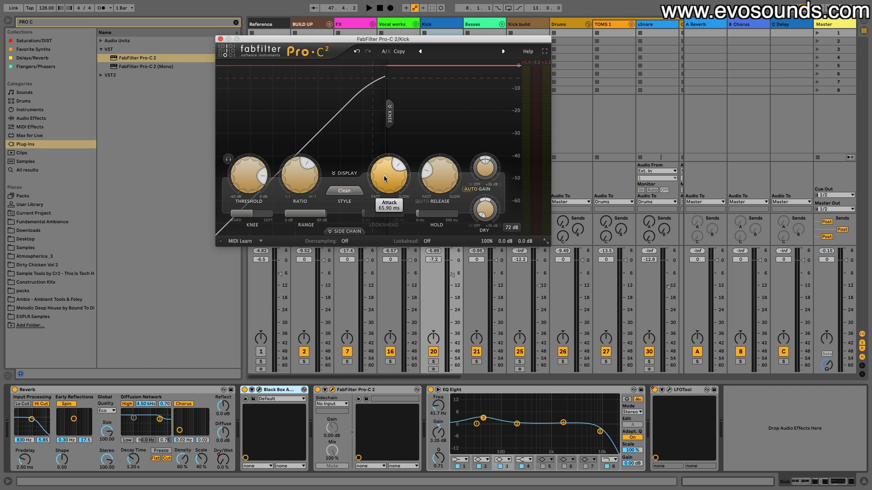
# Play the drop and lengthen the release in the Kick's Pro-C 2 to about 1135 ms.
pyautogui.moveTo(422, 178)
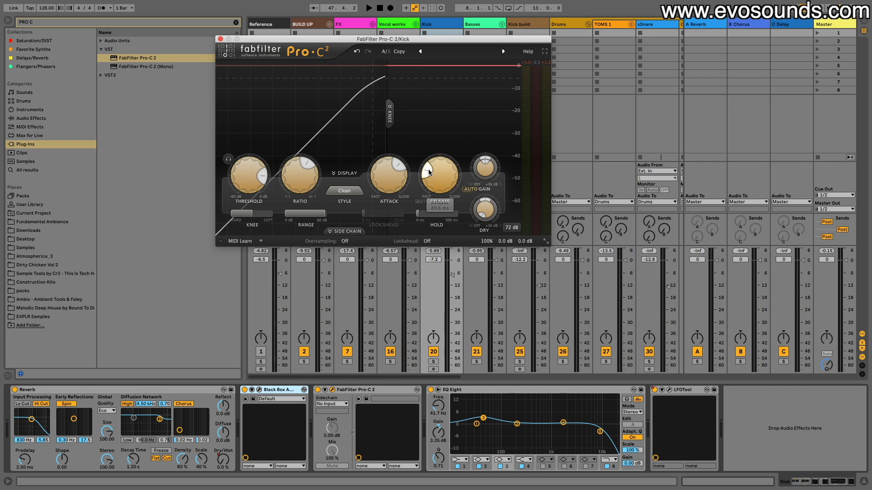
pyautogui.moveTo(428, 172); pyautogui.dragTo(457, 136)
pyautogui.press('space')
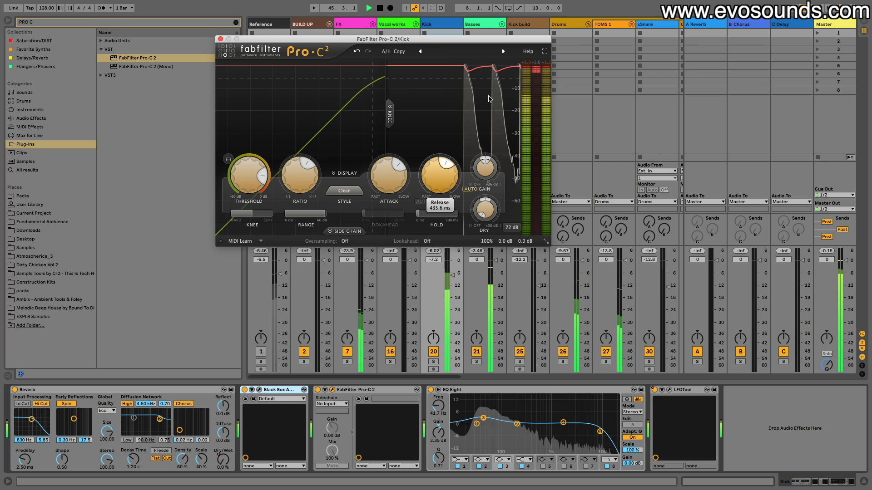
pyautogui.moveTo(489, 98)
pyautogui.mouseDown()
pyautogui.moveTo(493, 89)
pyautogui.moveTo(480, 105)
pyautogui.mouseUp()
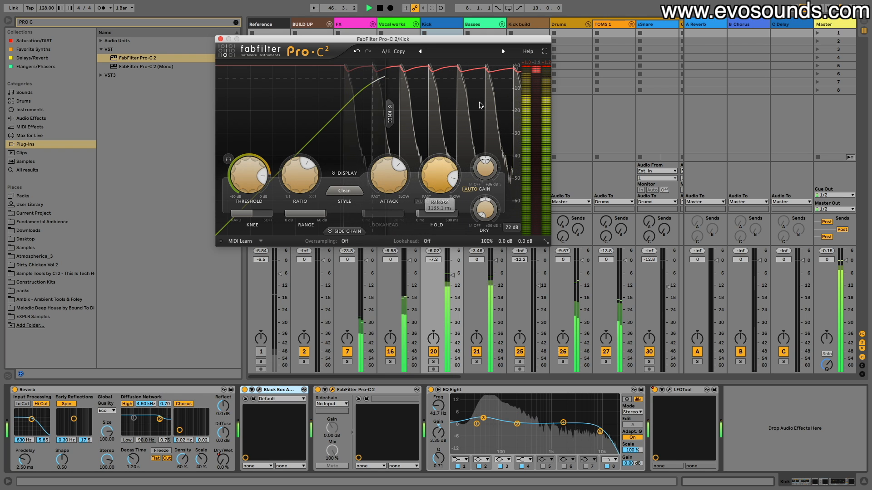
# Try an attack of about 10 ms with a lower threshold in the Kick's Pro-C 2 and audition it on the drop.
pyautogui.moveTo(389, 175); pyautogui.dragTo(327, 206)
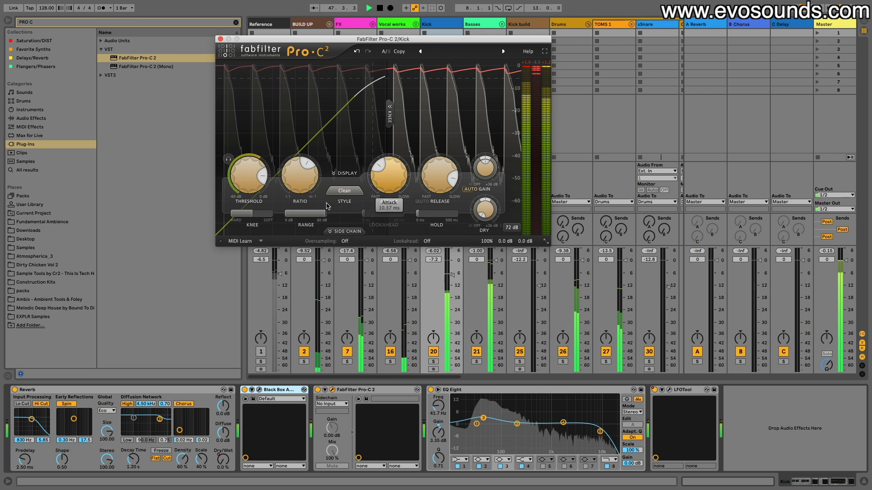
pyautogui.moveTo(255, 163); pyautogui.dragTo(257, 169)
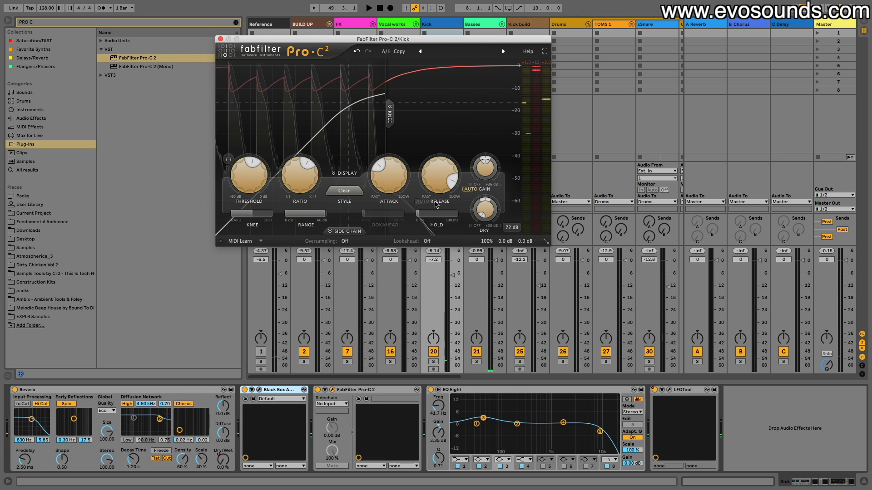
pyautogui.press('space')
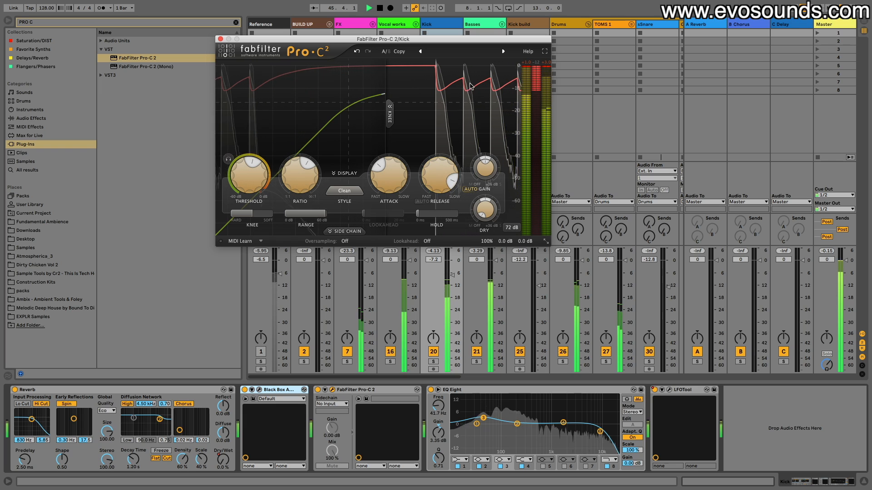
pyautogui.press('space')
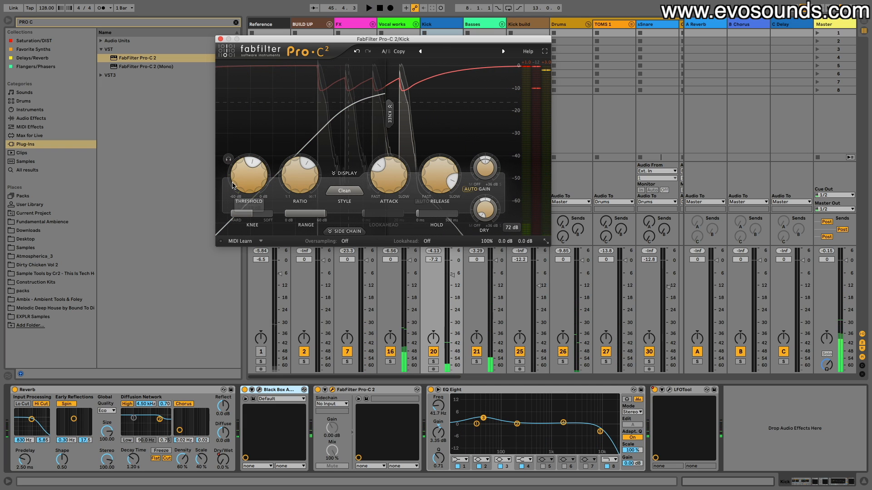
# Try an even lower threshold and a short release of about 110 ms in the Kick's Pro-C 2.
pyautogui.moveTo(233, 185); pyautogui.dragTo(234, 200)
pyautogui.moveTo(439, 180); pyautogui.dragTo(406, 219)
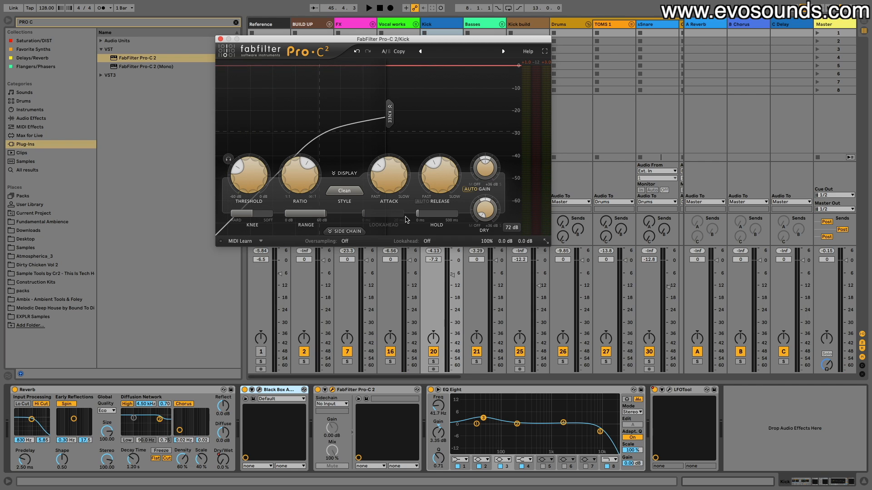
pyautogui.moveTo(413, 196); pyautogui.dragTo(426, 176)
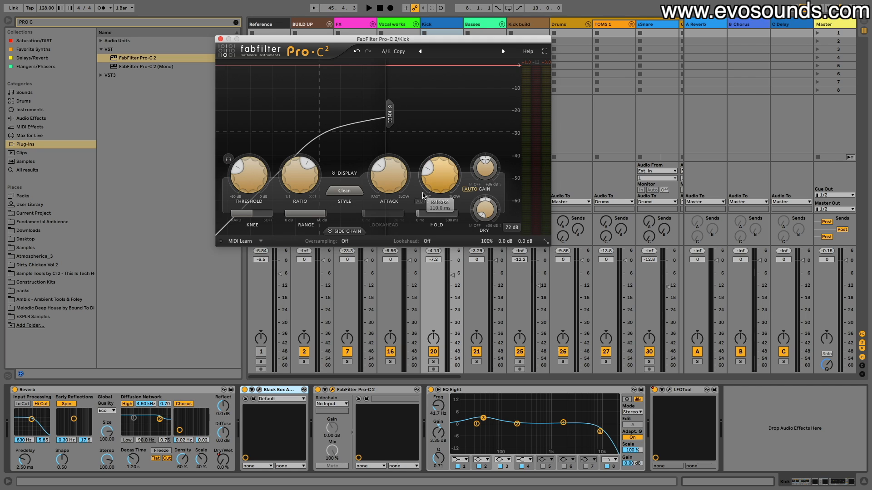
# Undo the trial threshold, attack and release changes in the Kick's Pro-C 2.
pyautogui.press('super+z')
pyautogui.press('super+z')
pyautogui.press('super+z')
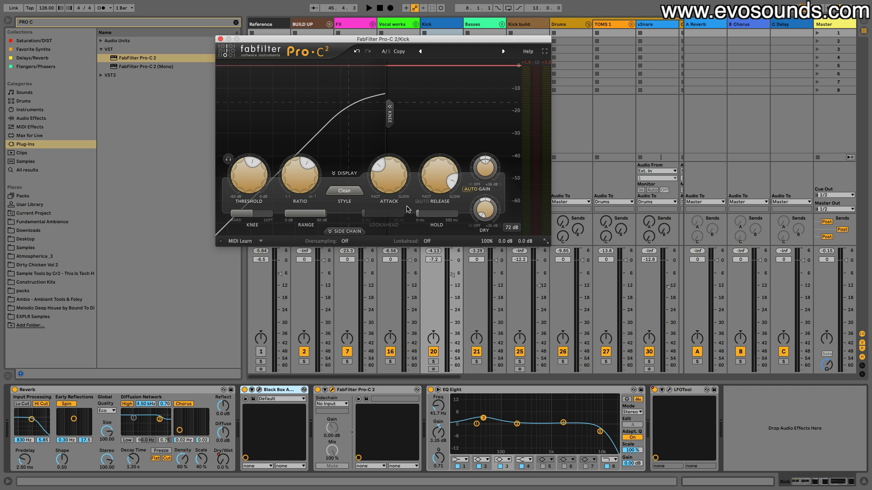
pyautogui.press('super+z')
pyautogui.press('super+z')
pyautogui.press('super+z')
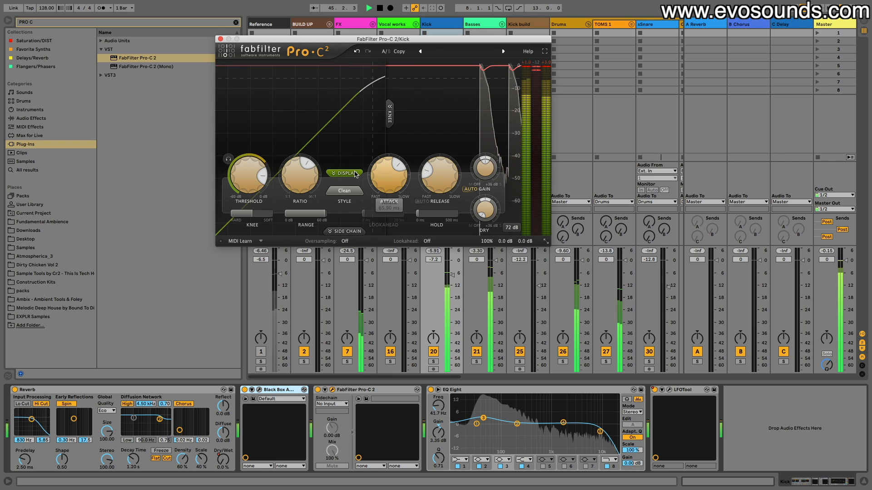
# Close the Kick's Pro-C 2 window and look through the arrangement's tracks down to the leads and break parts.
pyautogui.click(220, 39)
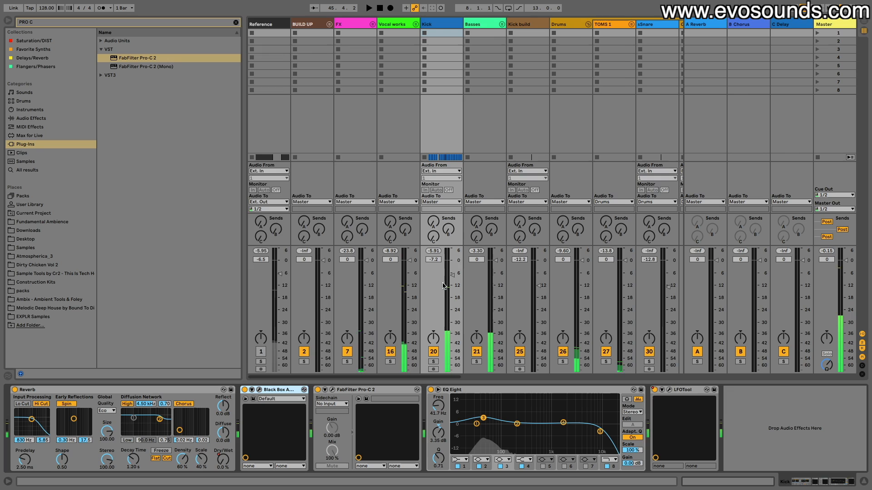
pyautogui.hscroll(5, 443, 282)
pyautogui.hscroll(-4, 442, 282)
pyautogui.press('Tab')
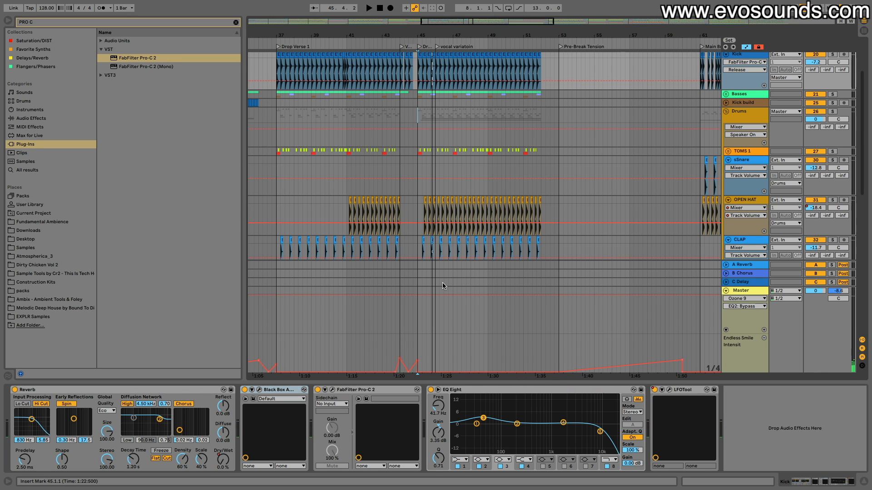
pyautogui.scroll(-5, 641, 266)
pyautogui.scroll(-5, 642, 265)
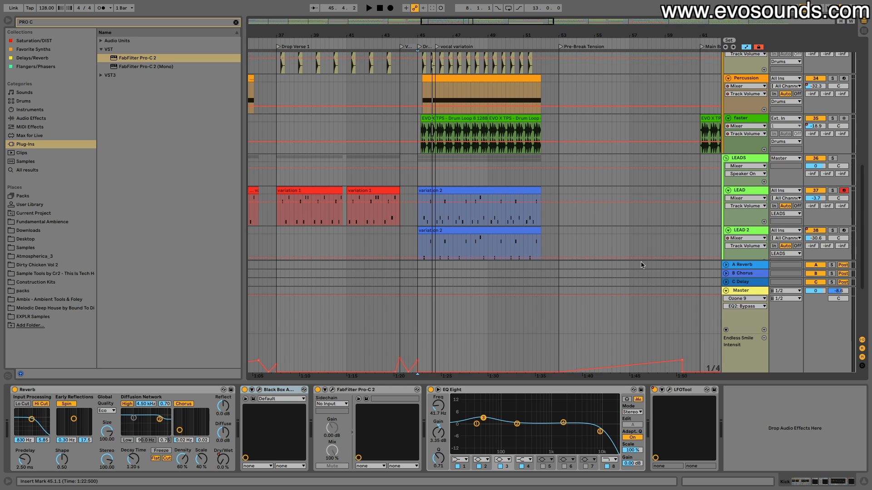
pyautogui.scroll(-5, 642, 265)
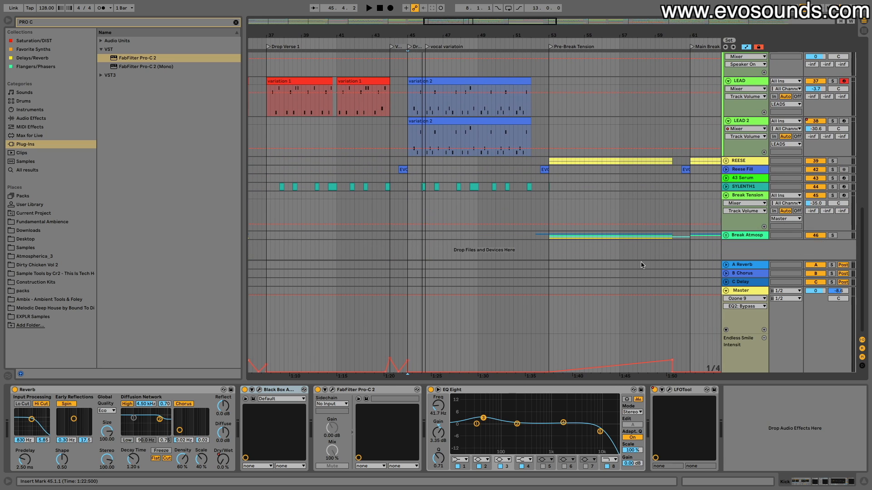
# Examine the Maximizer and Dynamics modules of Ozone 9 on the Master track, closing its window when finished.
pyautogui.click(682, 311)
pyautogui.click(357, 390)
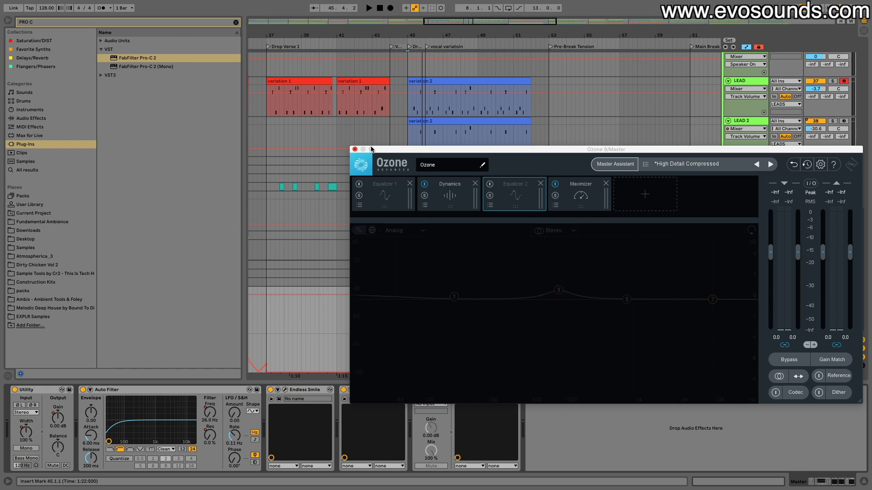
pyautogui.click(355, 149)
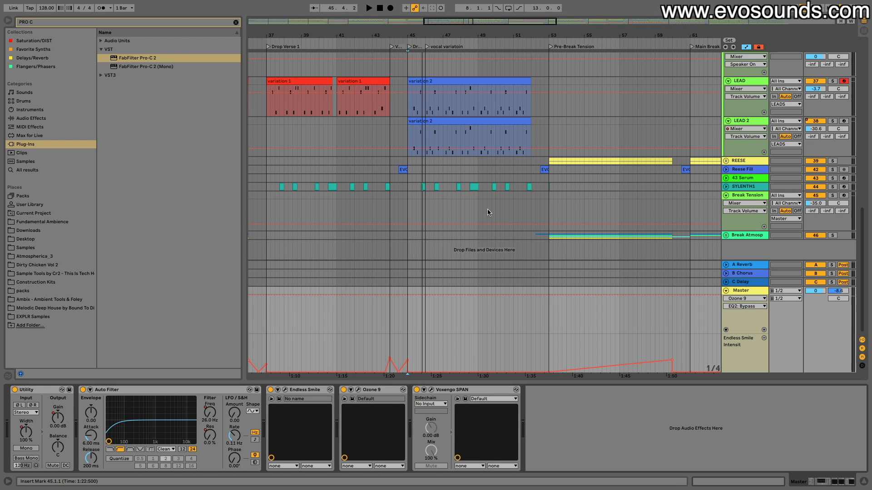
pyautogui.click(358, 390)
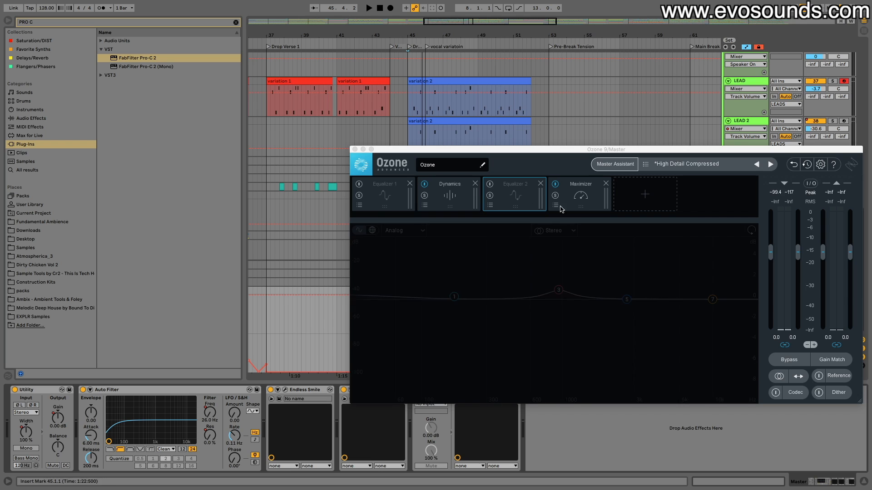
pyautogui.click(575, 202)
pyautogui.click(449, 195)
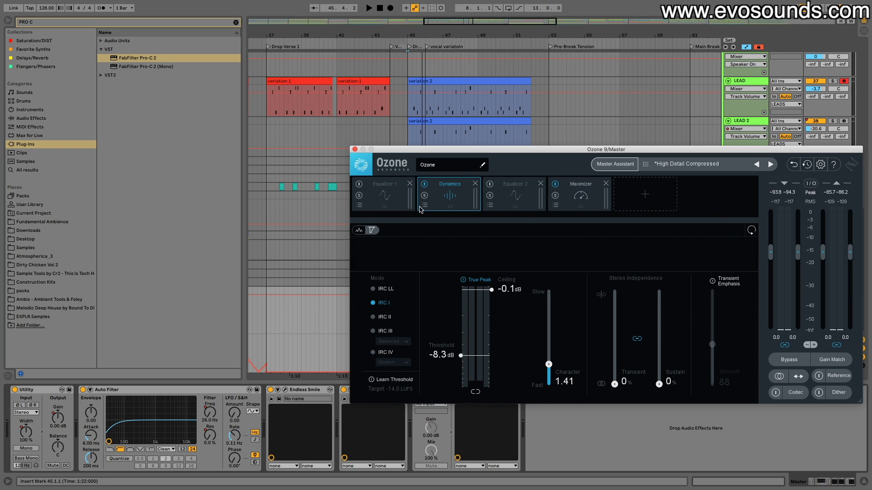
pyautogui.click(355, 148)
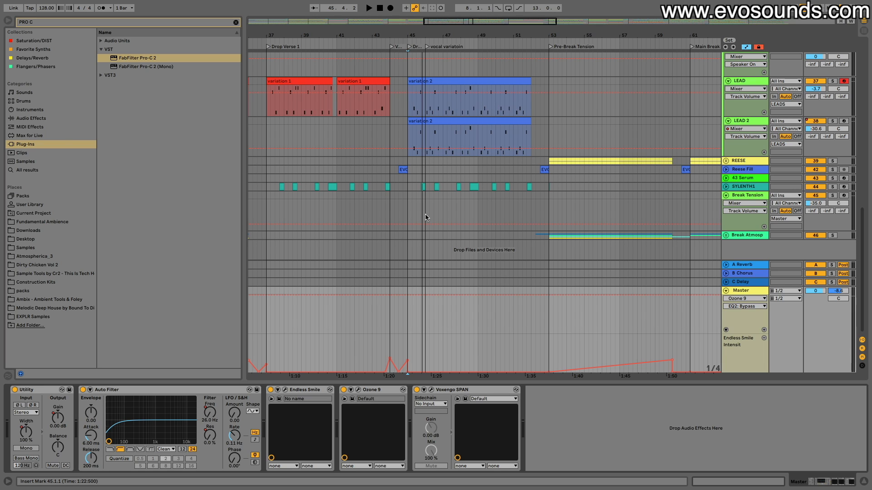
pyautogui.click(357, 390)
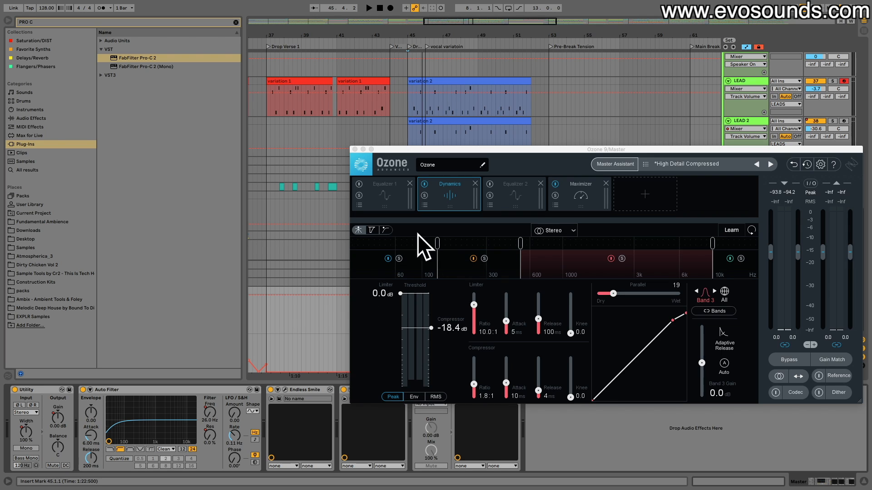
pyautogui.click(355, 149)
# Solo the Drums group and play the drop from bar 45 in the mixer to check the individual drum levels.
pyautogui.scroll(5, 408, 234)
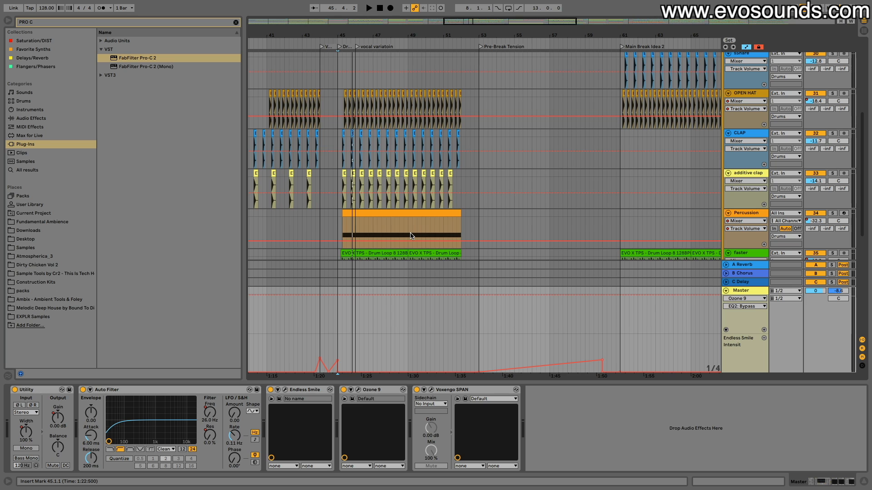
pyautogui.scroll(10, 446, 229)
pyautogui.click(752, 137)
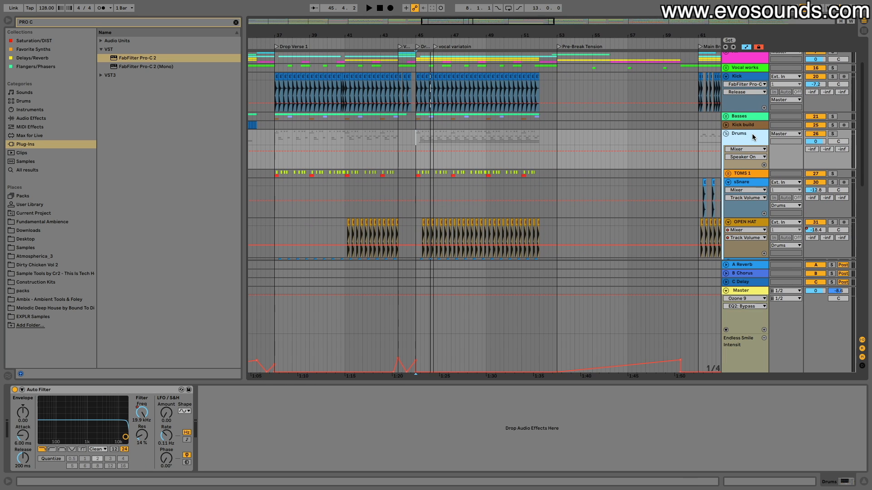
pyautogui.click(413, 160)
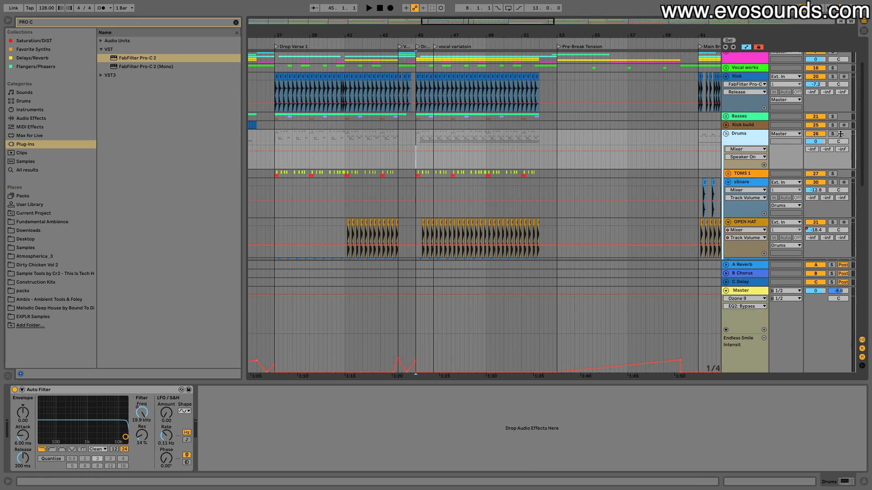
pyautogui.press('Tab')
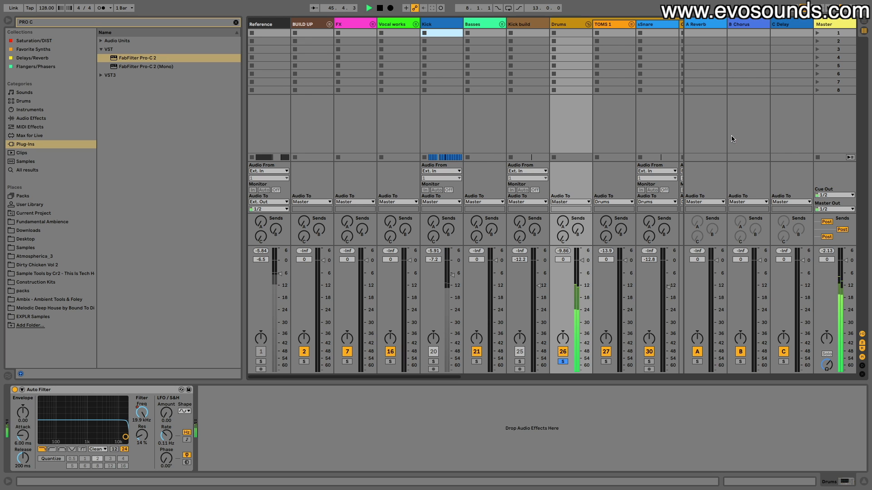
pyautogui.hscroll(5, 626, 221)
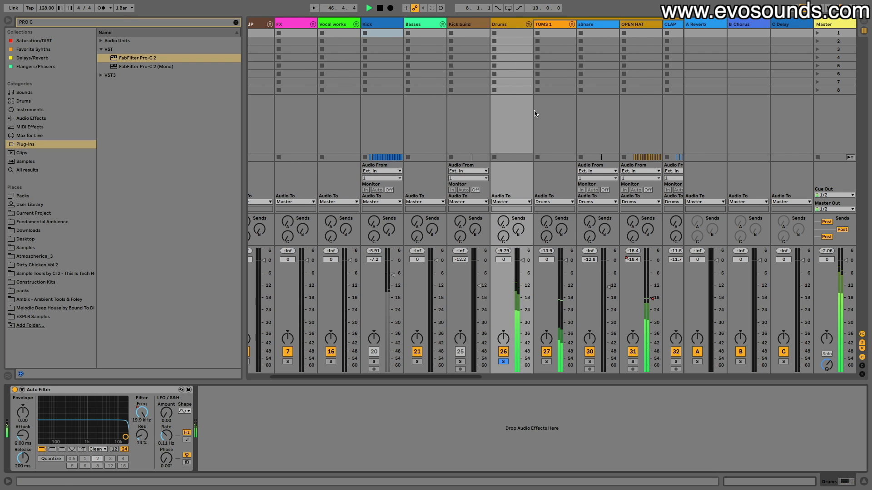
pyautogui.hscroll(3, 515, 141)
pyautogui.press('space')
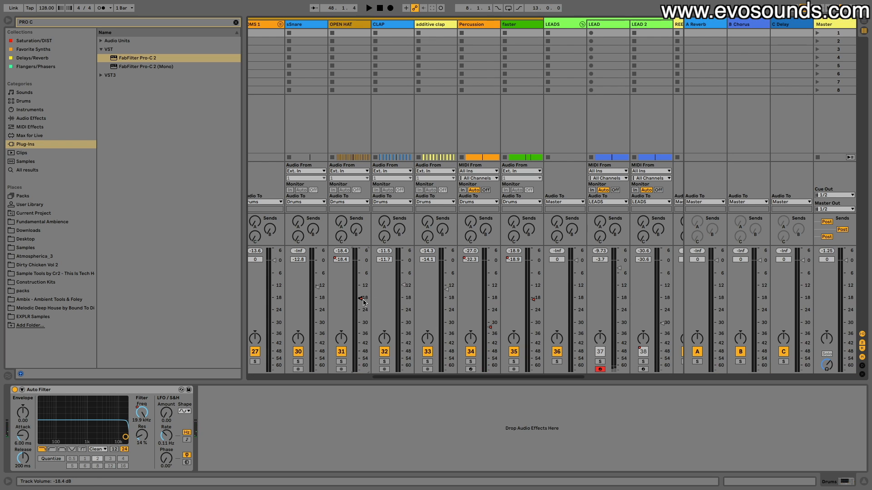
# Delete the volume automation on the OPEN HAT, Percussion and faster tracks.
pyautogui.press('Tab')
pyautogui.moveTo(445, 26); pyautogui.dragTo(408, 4)
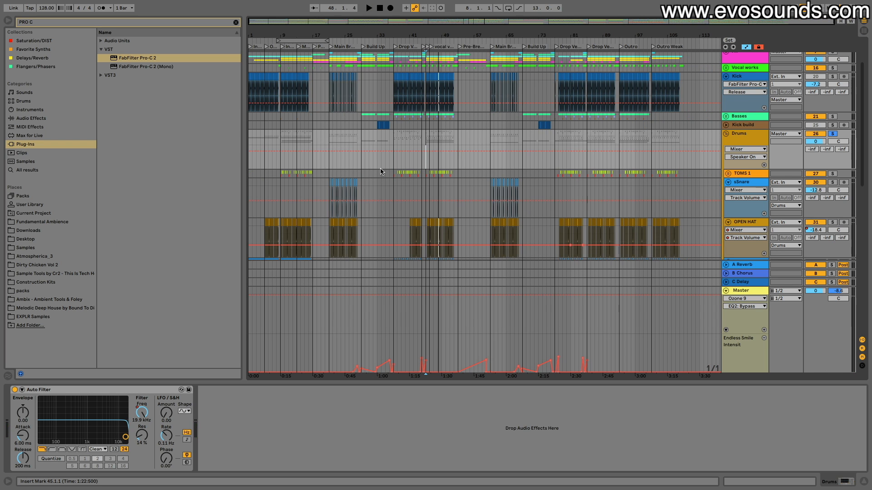
pyautogui.scroll(-10, 380, 171)
pyautogui.scroll(-3, 380, 171)
pyautogui.press('Tab')
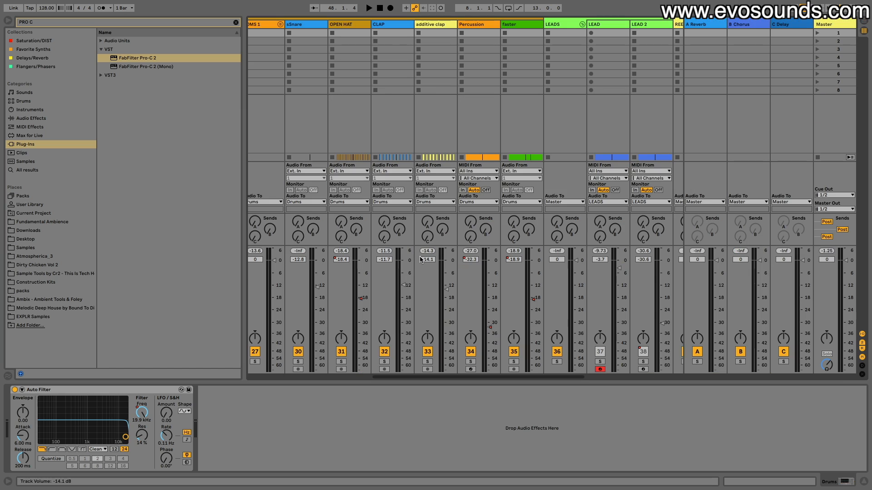
pyautogui.rightClick(361, 299)
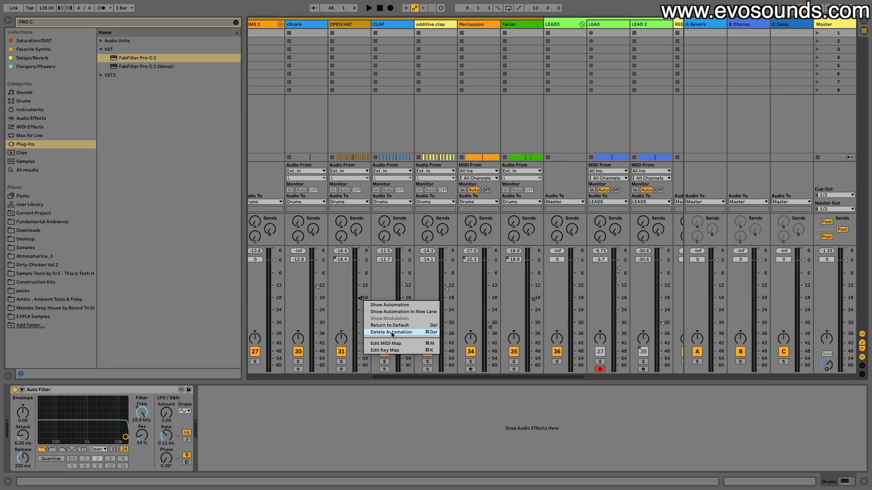
pyautogui.click(391, 332)
pyautogui.rightClick(489, 327)
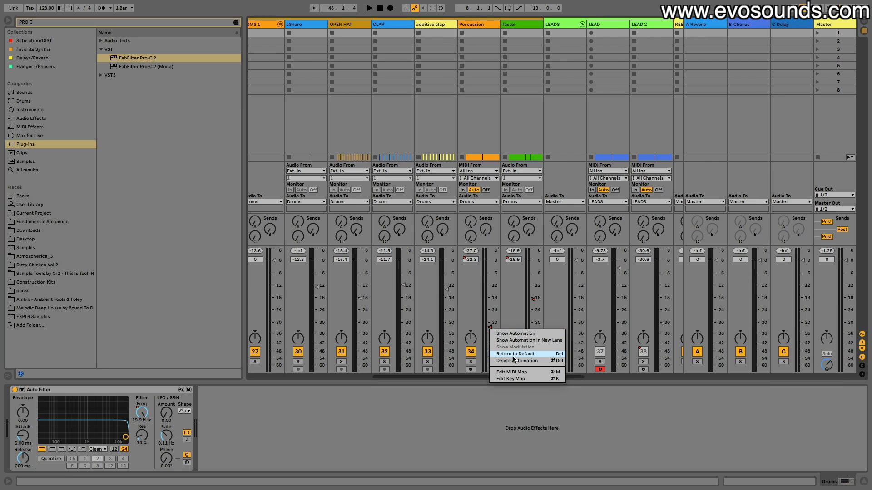
pyautogui.click(513, 361)
pyautogui.rightClick(536, 305)
pyautogui.click(560, 337)
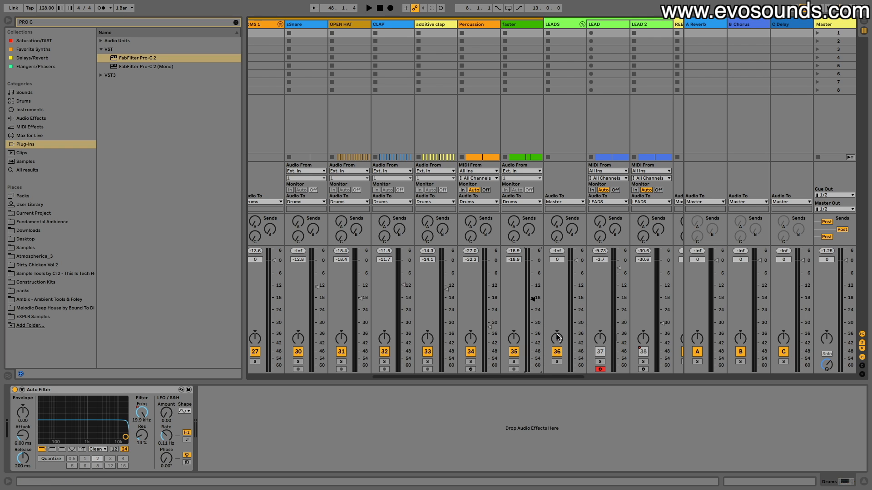
# Play the drop with the TOMS 1 group unfolded and soloed, and check the EQ Eight on its 28 EVO X TPS percussion track.
pyautogui.hscroll(1, 541, 327)
pyautogui.hscroll(-1, 541, 327)
pyautogui.press('space')
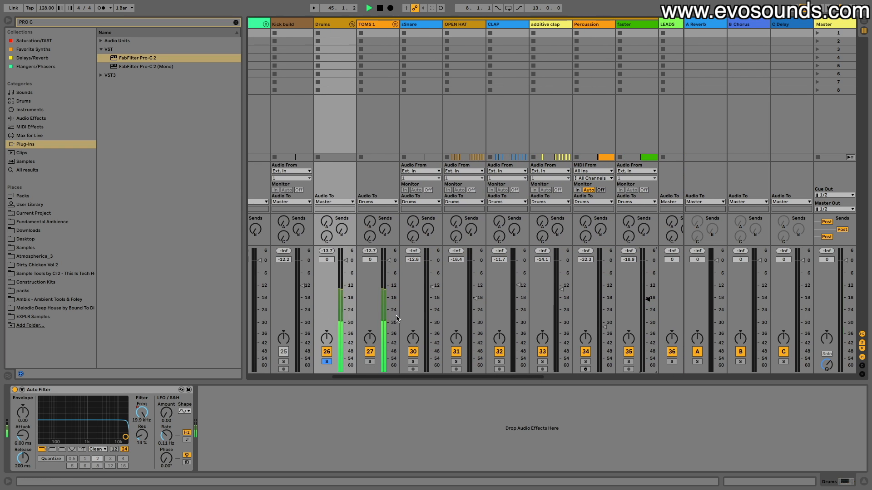
pyautogui.hscroll(-1, 394, 317)
pyautogui.click(367, 24)
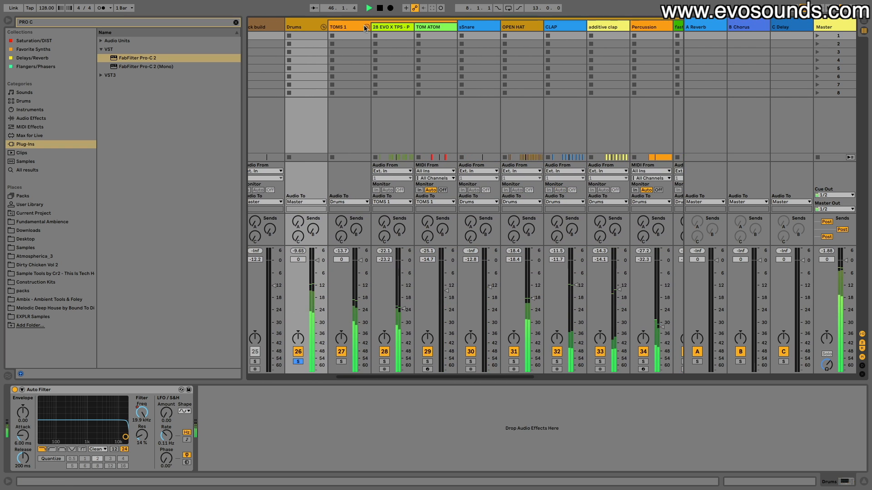
pyautogui.click(341, 362)
pyautogui.click(384, 369)
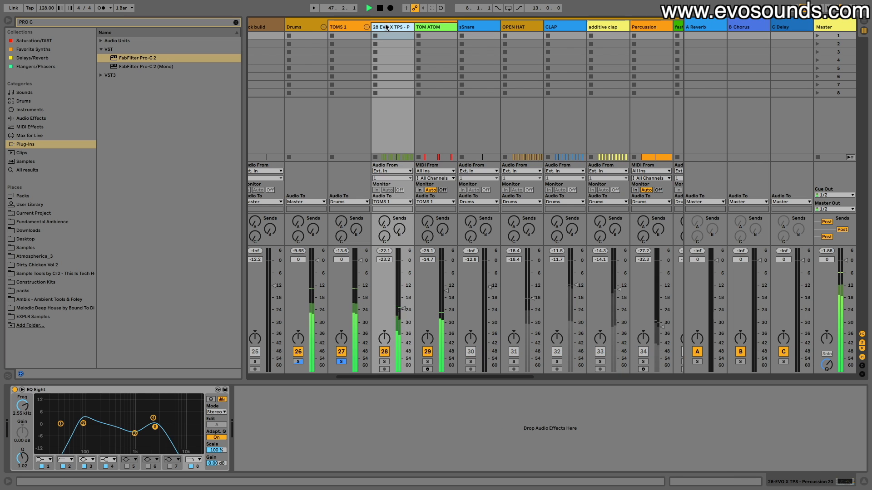
pyautogui.press('space')
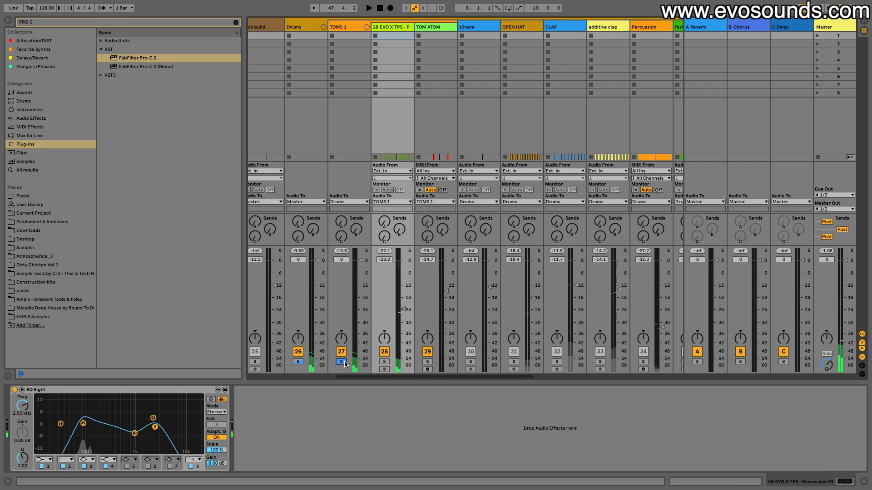
# Return to the arrangement with the solos cleared, and fold the Drums group to bring the LEADS tracks into view.
pyautogui.press('Tab')
pyautogui.scroll(10, 413, 178)
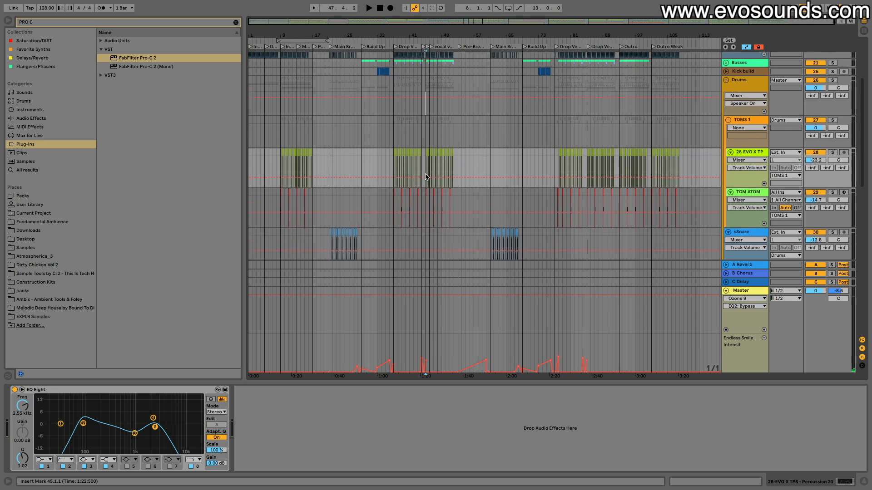
pyautogui.click(725, 187)
pyautogui.scroll(-2, 745, 167)
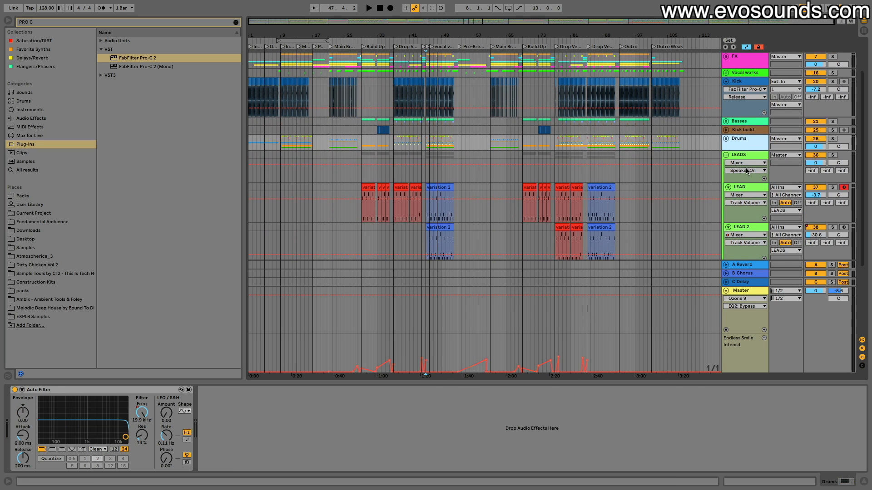
# Fold the LEADS group and play the drop from bar 45 in the arrangement.
pyautogui.click(726, 155)
pyautogui.scroll(3, 409, 163)
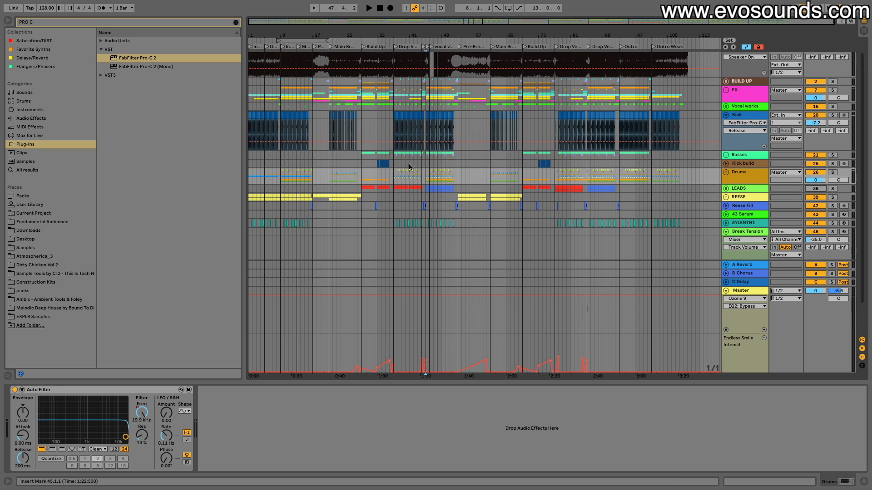
pyautogui.click(424, 109)
pyautogui.press('space')
pyautogui.scroll(5, 424, 109)
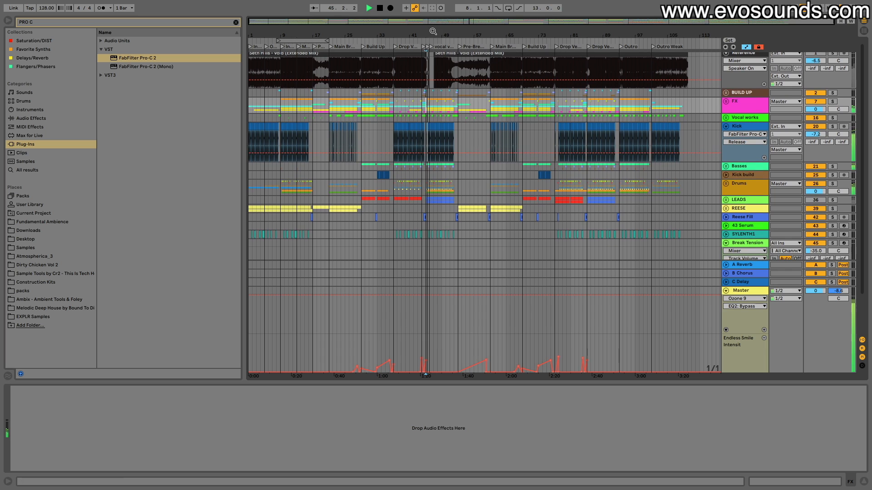
# Unfold the Drums group and check the EQ Eight on the 28 EVO X TPS percussion track during playback.
pyautogui.click(726, 184)
pyautogui.scroll(-8, 732, 177)
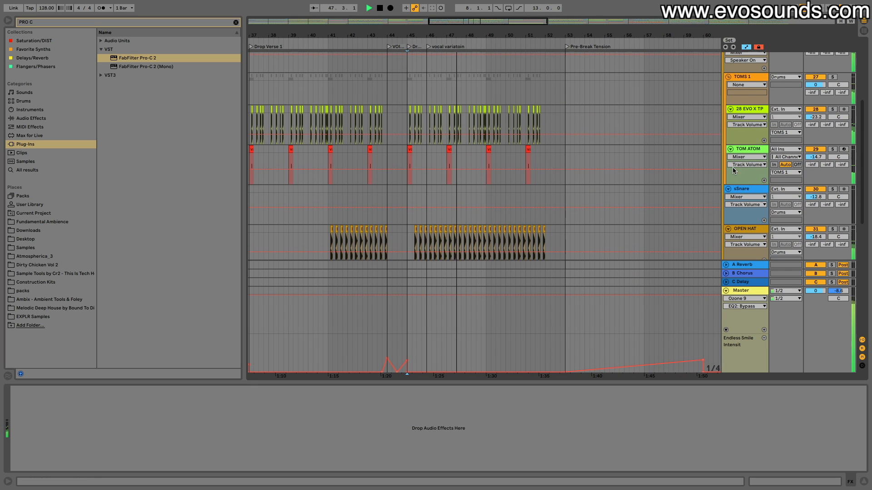
pyautogui.click(760, 112)
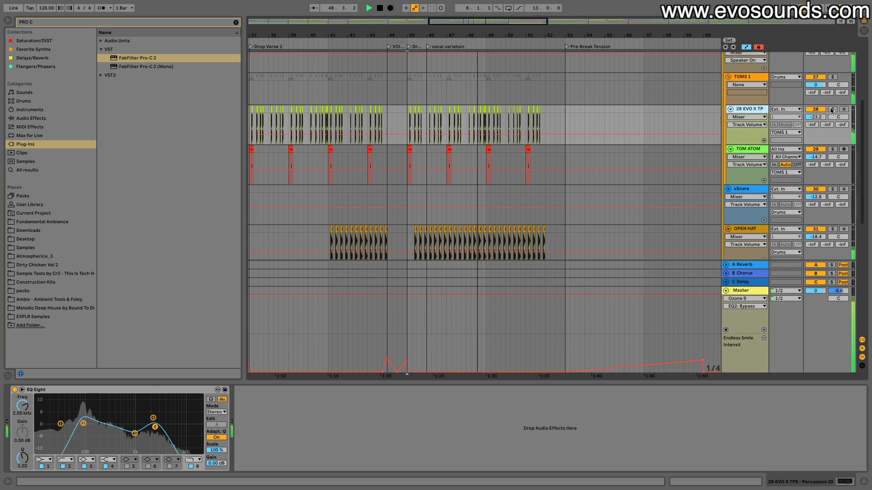
pyautogui.scroll(1, 829, 109)
pyautogui.scroll(5, 829, 109)
pyautogui.click(606, 132)
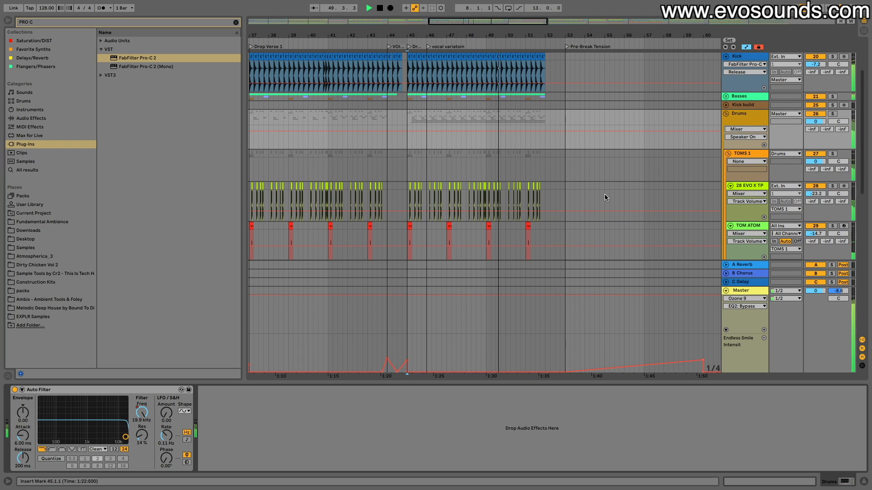
# Play from bar 43.4, solo the TOMS 1 group to audition its Transient Master, and replay with the solo cleared.
pyautogui.scroll(-1, 445, 127)
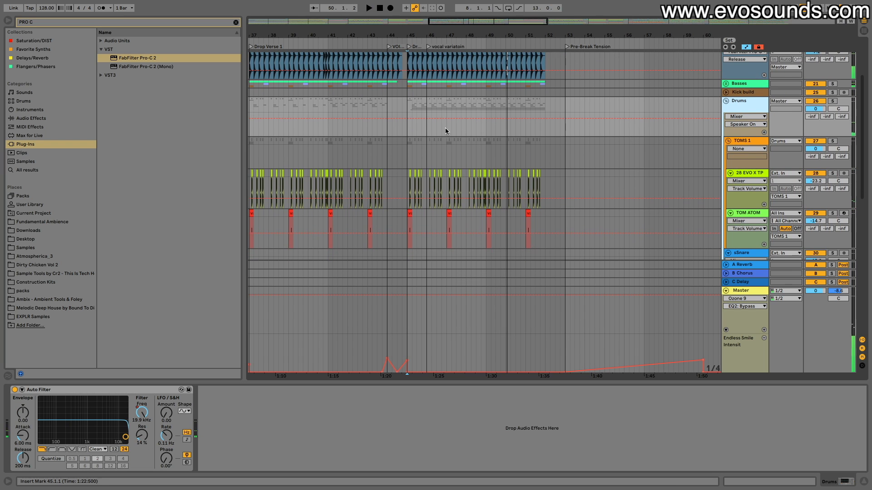
pyautogui.click(381, 105)
pyautogui.press('space')
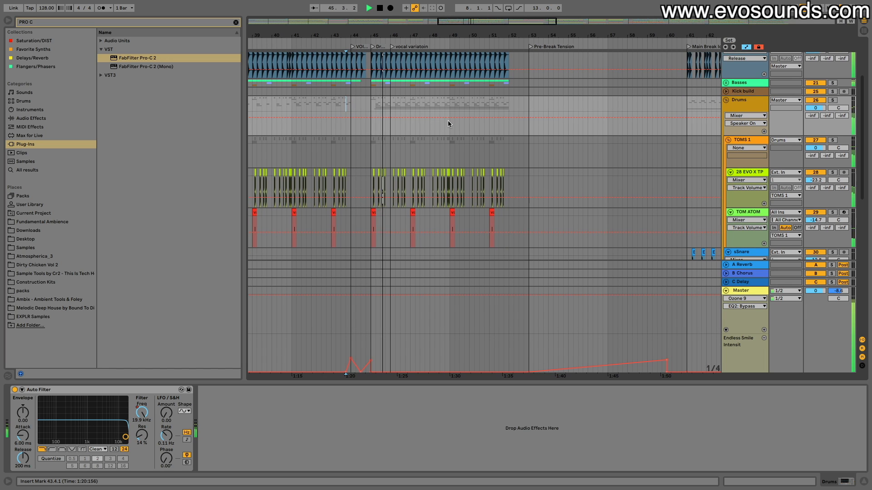
pyautogui.click(751, 140)
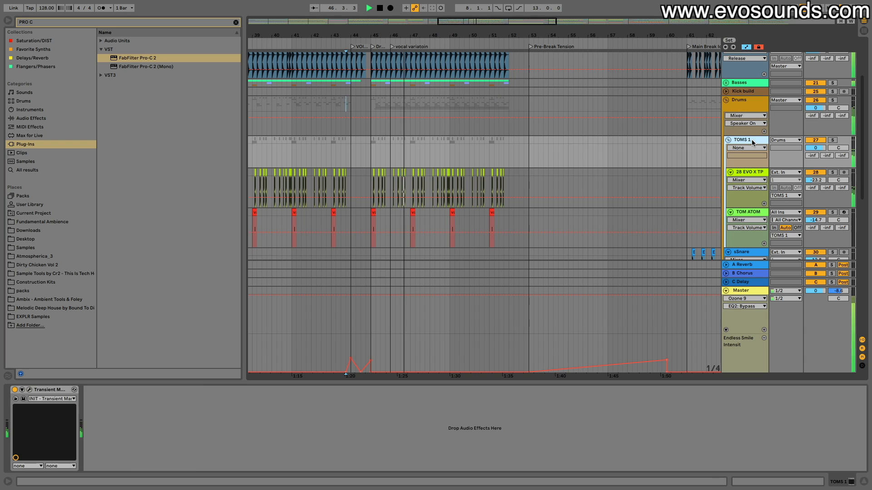
pyautogui.click(739, 145)
pyautogui.press('s')
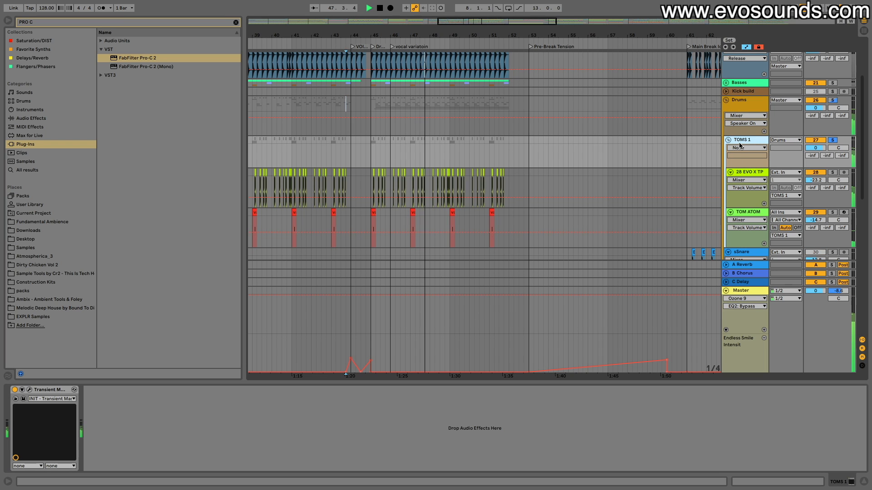
pyautogui.click(15, 390)
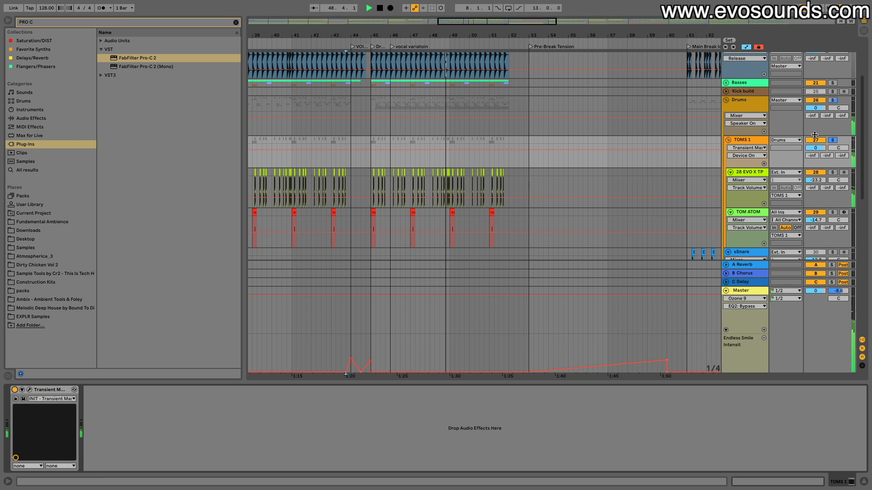
pyautogui.click(834, 100)
pyautogui.press('space')
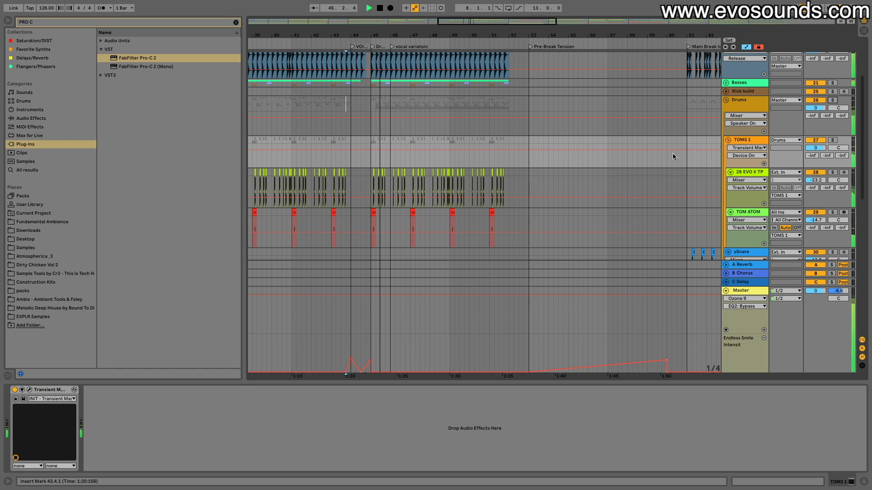
# Solo the 28 EVO X TPS percussion track, set its volume to -18.1 dB, and play it from bar 45.
pyautogui.click(754, 171)
pyautogui.click(832, 173)
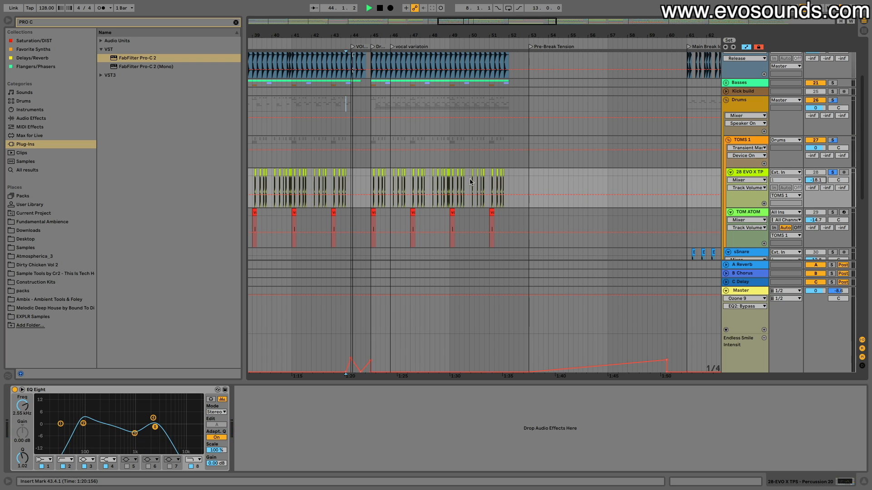
pyautogui.click(370, 174)
pyautogui.press('space')
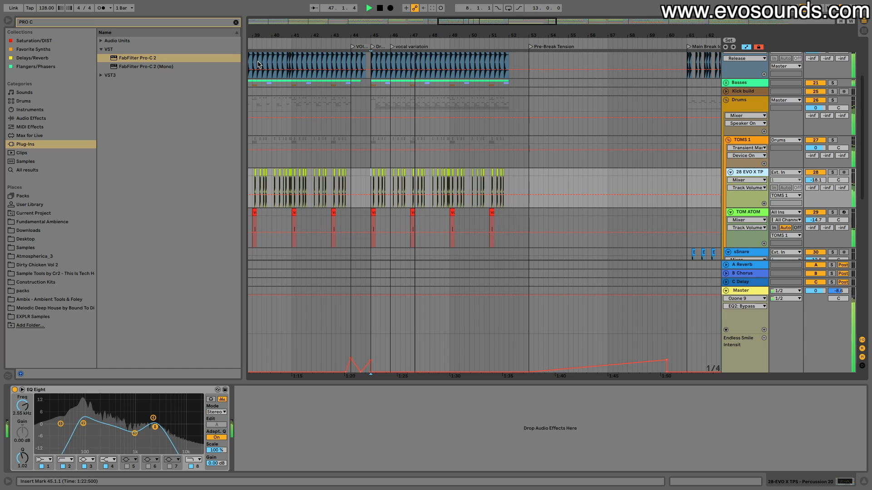
# Find the Compressor among the audio effects and add it after the EQ Eight on the 28 EVO X TPS track.
pyautogui.click(236, 23)
pyautogui.write('COMPRE')
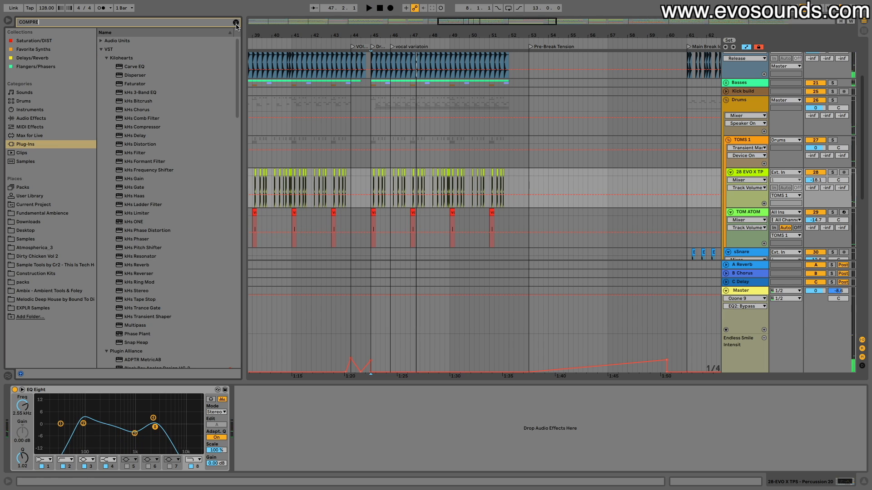
pyautogui.click(24, 119)
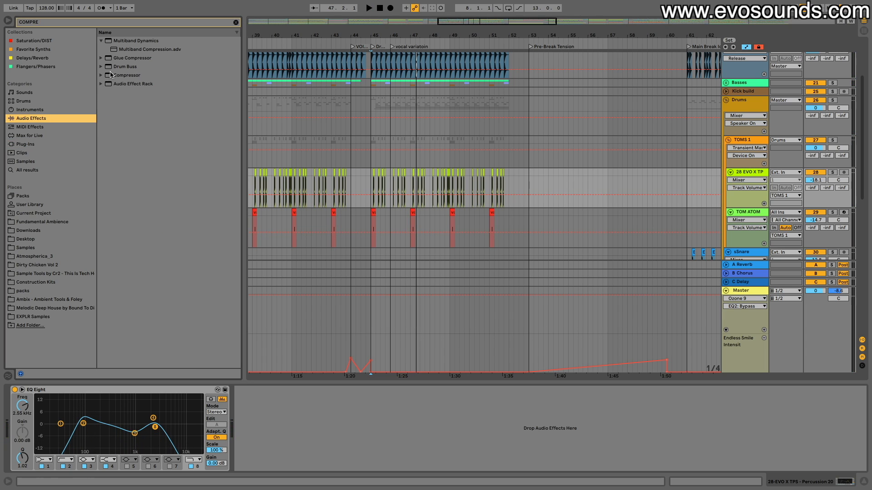
pyautogui.moveTo(122, 77); pyautogui.dragTo(289, 372)
pyautogui.moveTo(277, 405); pyautogui.dragTo(277, 405)
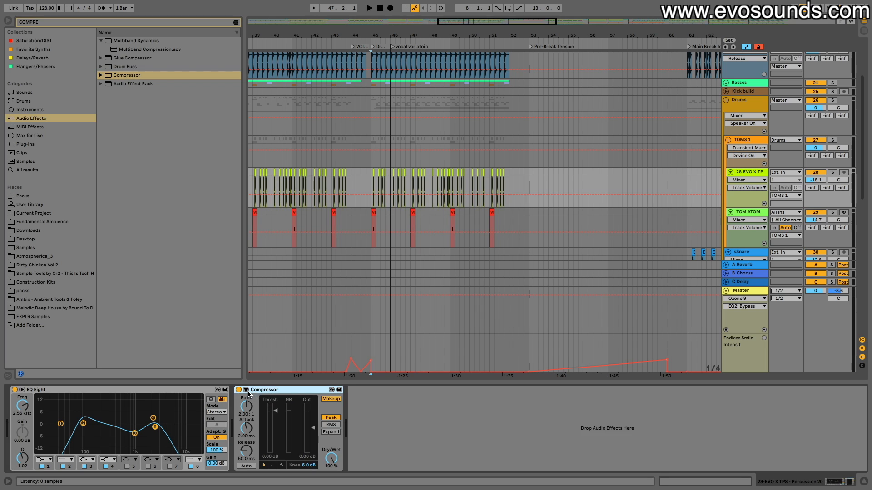
# Sidechain the Compressor to the Kick and set its ratio to infinite and its threshold to about -6.48 dB.
pyautogui.click(250, 402)
pyautogui.click(252, 413)
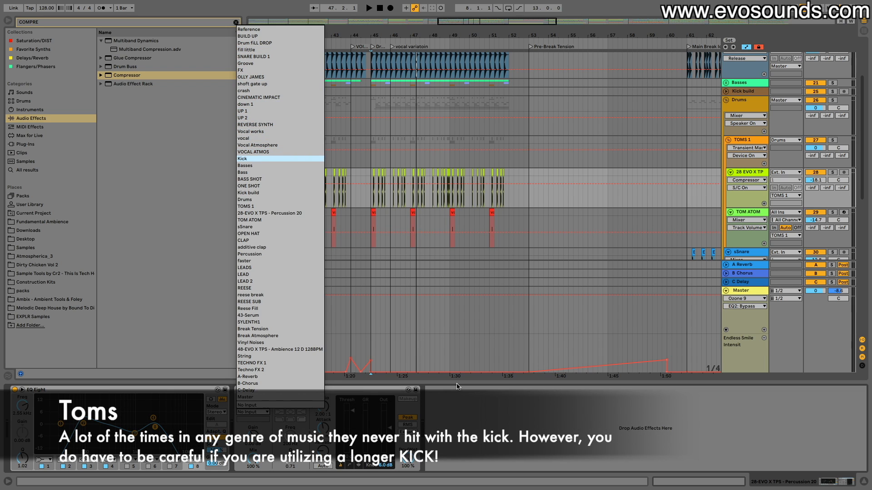
pyautogui.press('Return')
pyautogui.press('space')
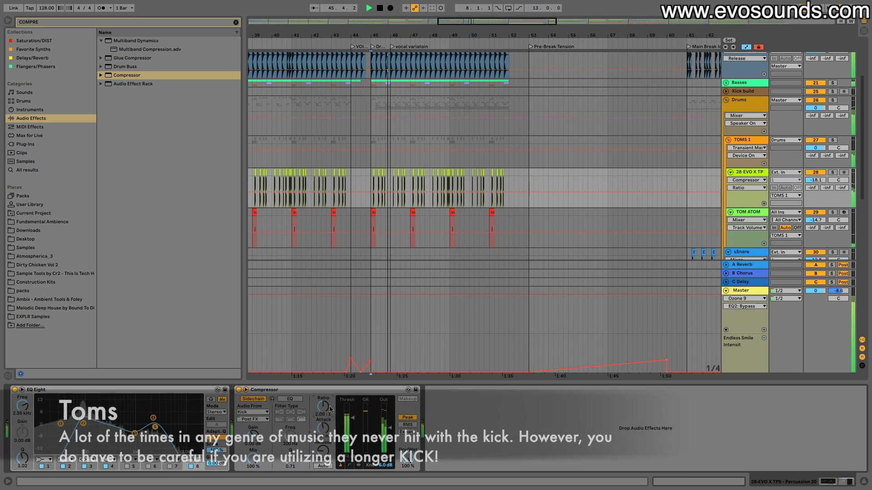
pyautogui.moveTo(330, 409); pyautogui.dragTo(347, 419)
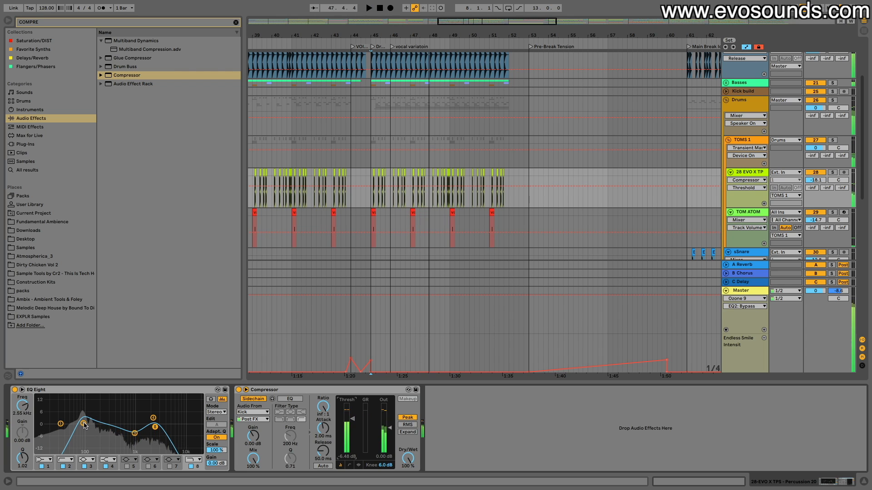
# Solo the 28 EVO X TPS track together with the Basses group and play the drop to compare them.
pyautogui.click(84, 424)
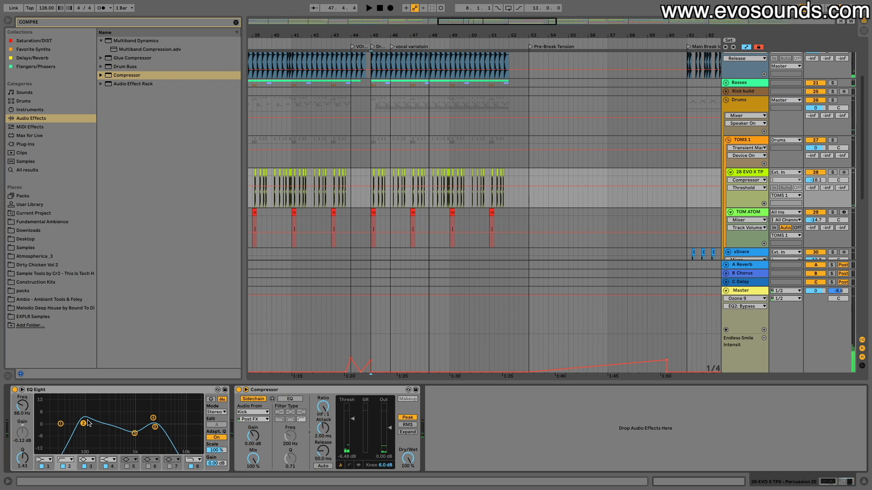
pyautogui.click(834, 173)
pyautogui.scroll(-3, 594, 200)
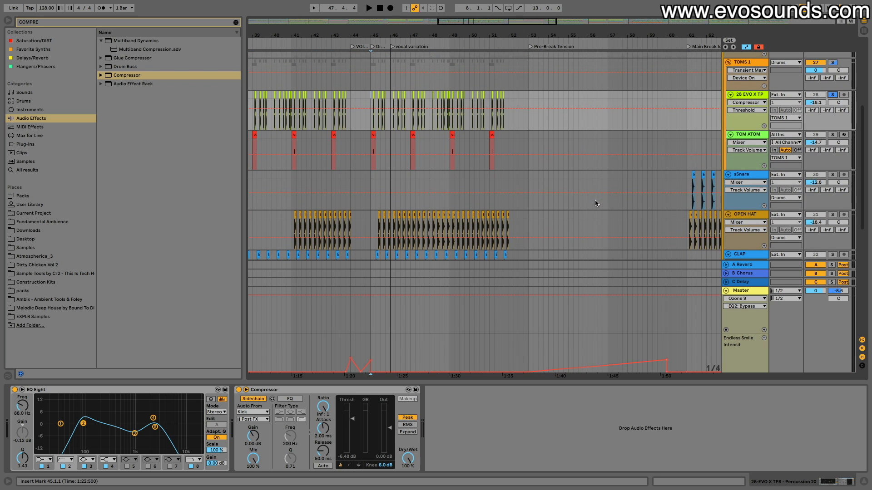
pyautogui.scroll(5, 596, 200)
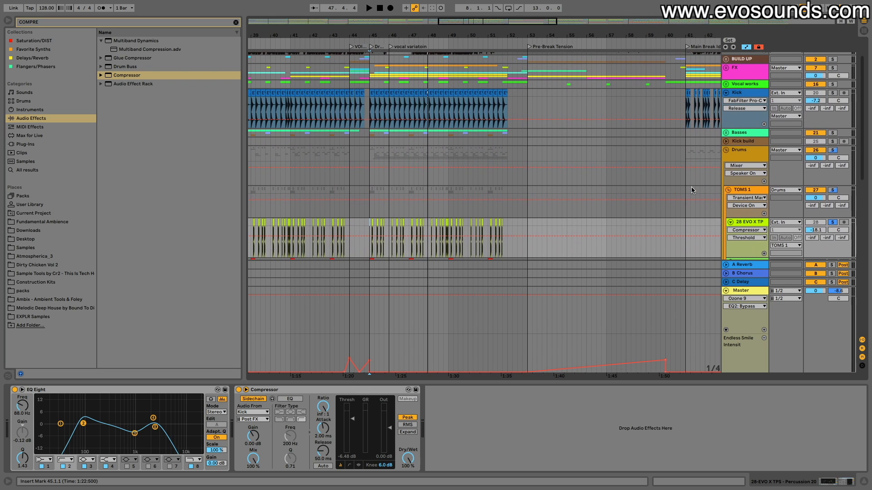
pyautogui.click(726, 150)
pyautogui.scroll(-4, 754, 173)
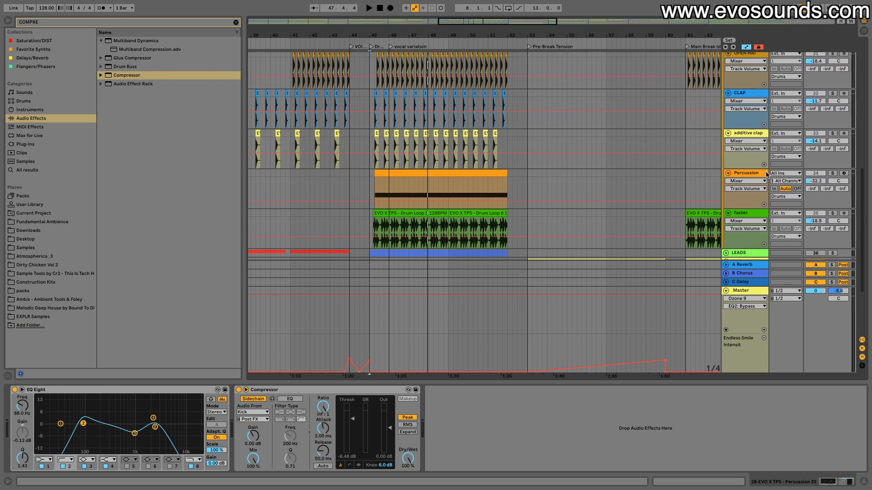
pyautogui.scroll(-4, 772, 175)
pyautogui.scroll(1, 804, 178)
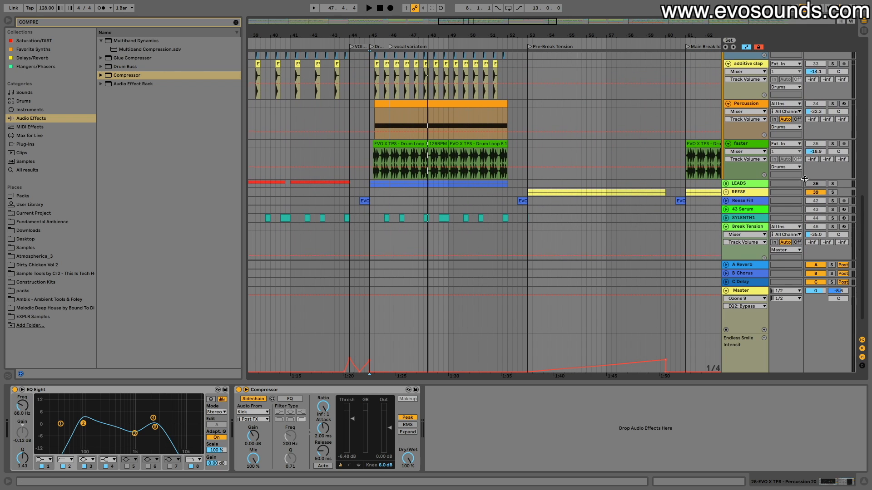
pyautogui.scroll(8, 808, 187)
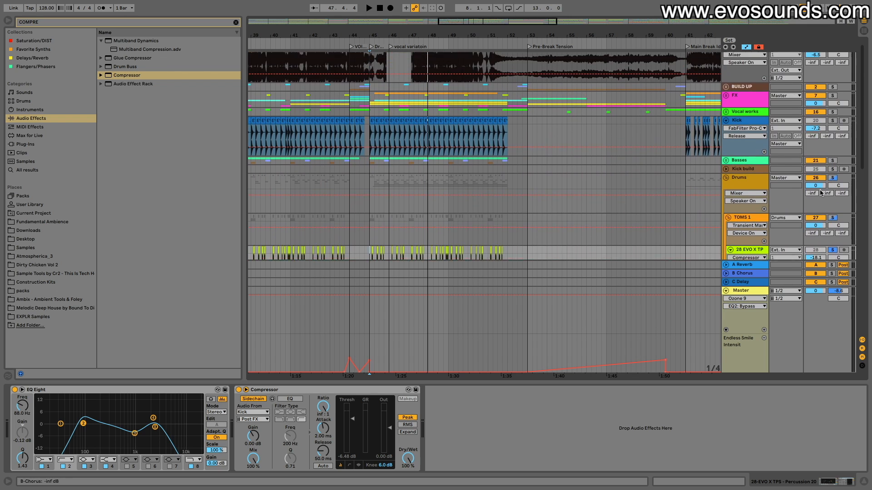
pyautogui.scroll(1, 822, 184)
pyautogui.press('space')
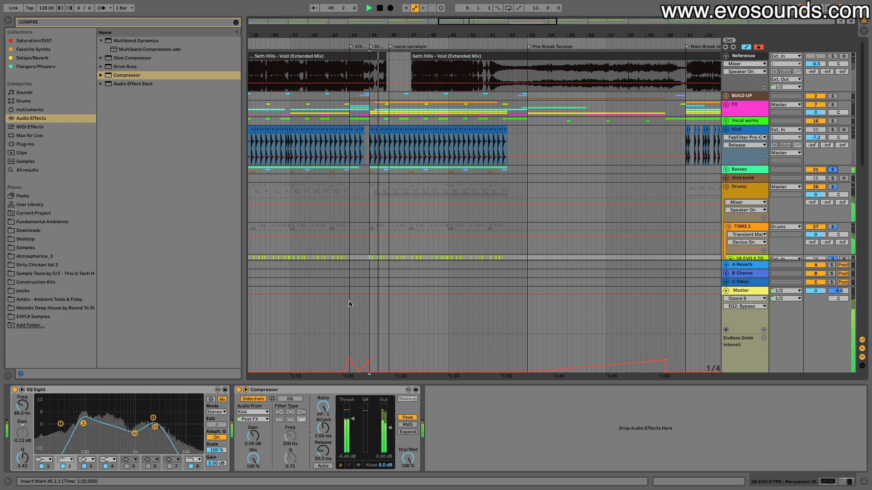
pyautogui.click(744, 172)
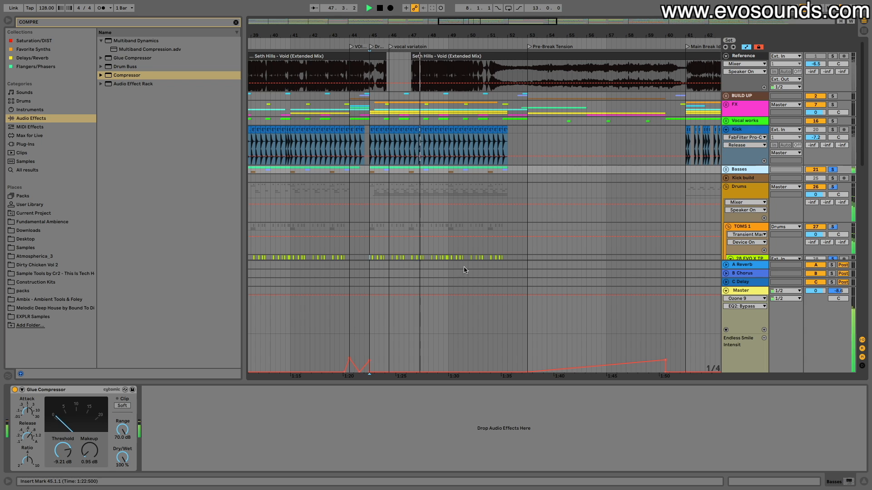
# Move band 2 of the EQ Eight on the 28 EVO X TPS track up to about 215 Hz.
pyautogui.click(749, 257)
pyautogui.scroll(-5, 749, 227)
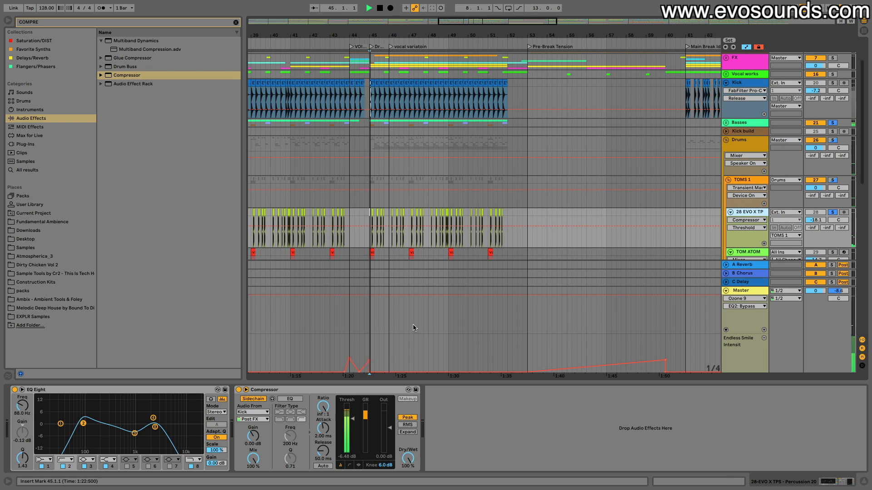
pyautogui.moveTo(83, 423); pyautogui.dragTo(103, 424)
pyautogui.press('space')
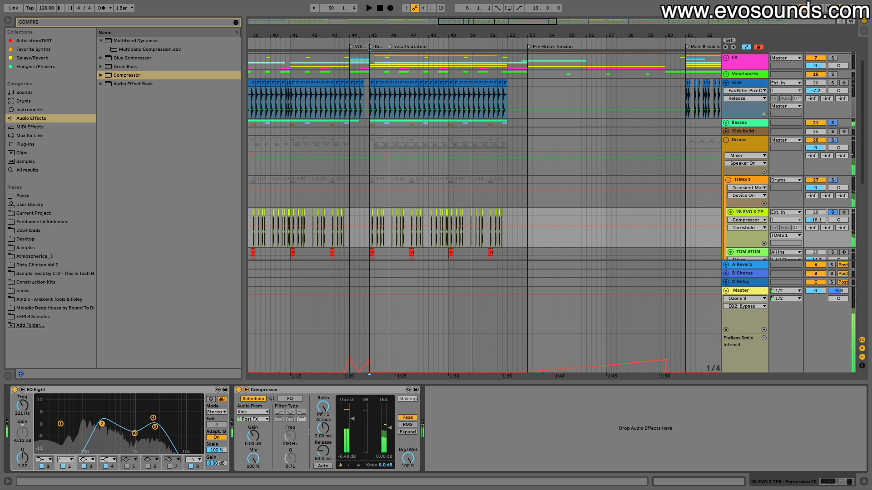
# Add an EQ Eight after the Glue Compressor on the Basses group.
pyautogui.scroll(-8, 547, 238)
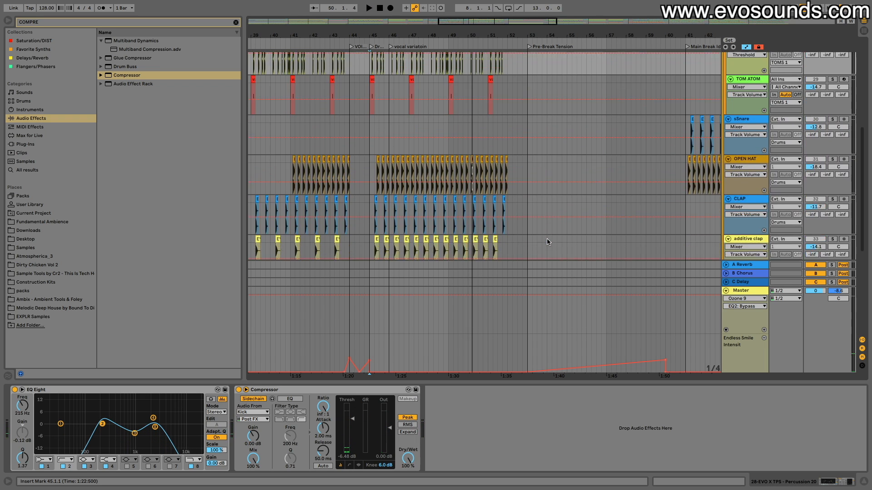
pyautogui.scroll(12, 546, 238)
pyautogui.click(739, 146)
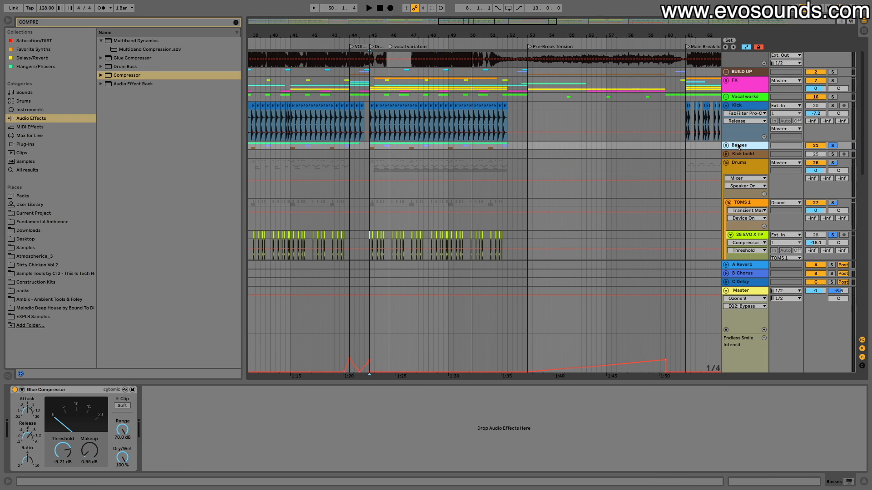
pyautogui.click(236, 22)
pyautogui.write('eq')
pyautogui.click(115, 60)
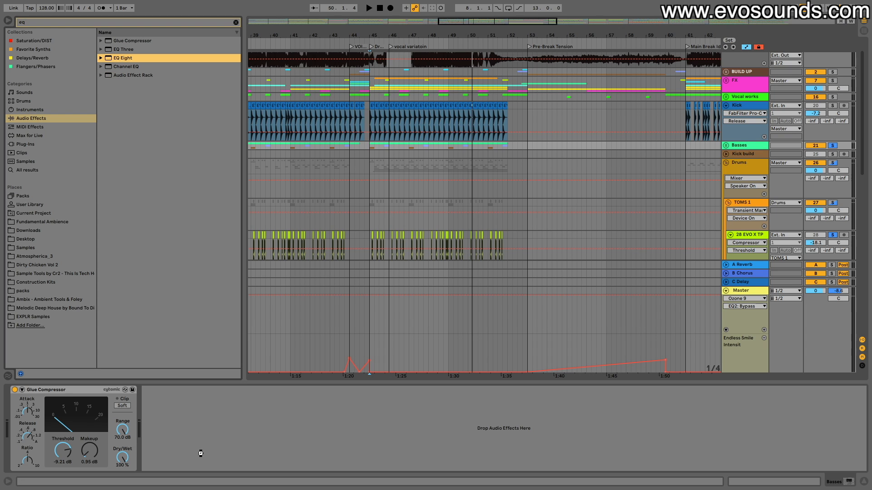
pyautogui.moveTo(200, 453); pyautogui.dragTo(202, 452)
# Check the Basses spectrum in the EQ Eight during playback, clear the solos, and replay the drop from bar 45.
pyautogui.press('space')
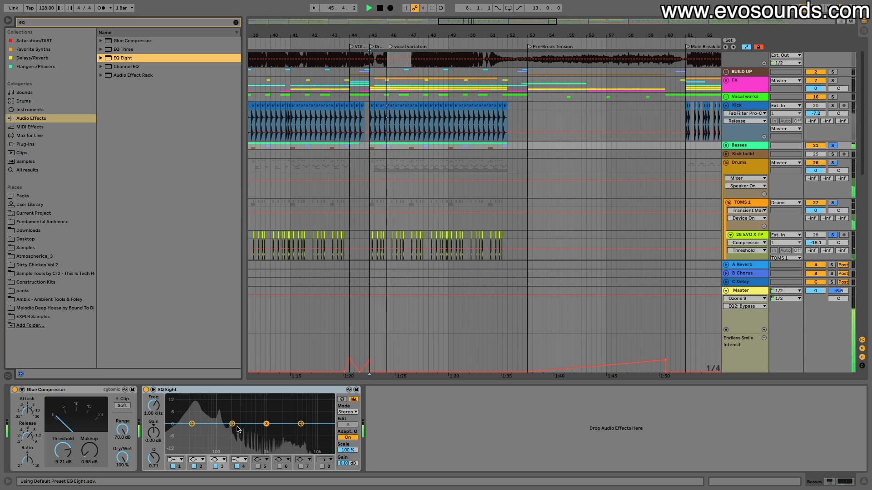
pyautogui.click(233, 424)
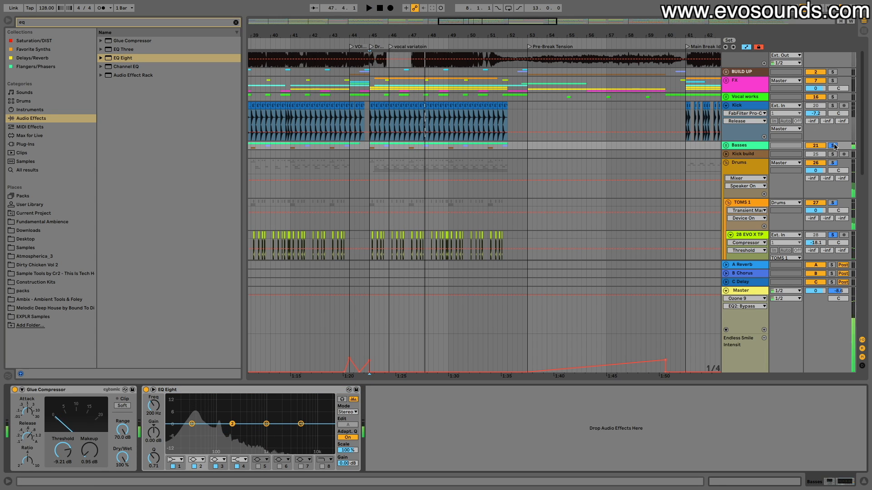
pyautogui.press('space')
pyautogui.press('space')
pyautogui.scroll(-4, 710, 148)
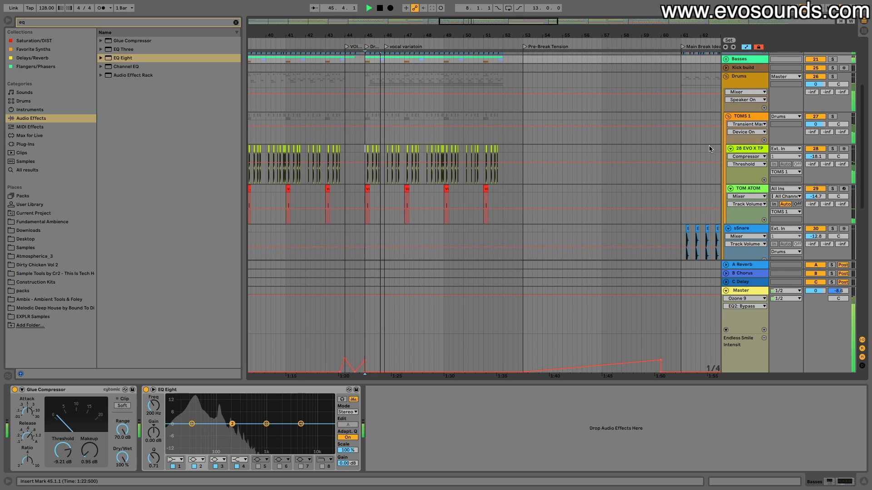
# Solo the TOMS 1 group during playback and compare it with its Transient Master switched off and on.
pyautogui.click(709, 149)
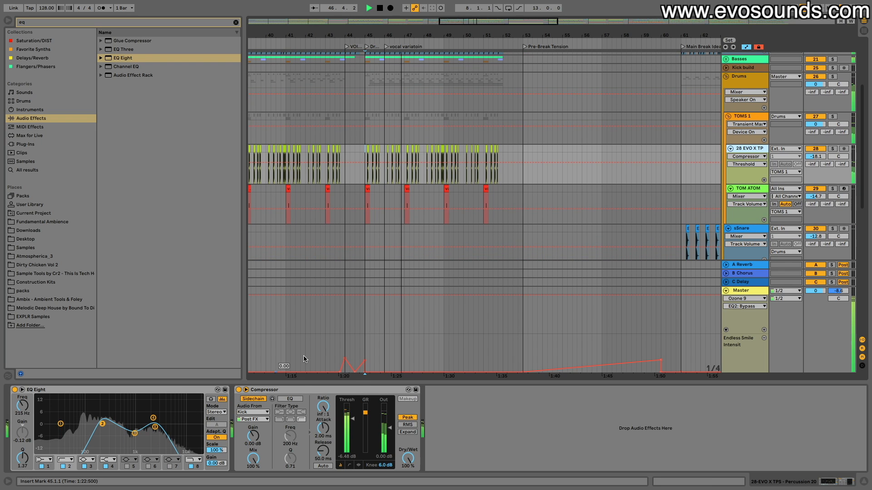
pyautogui.click(832, 116)
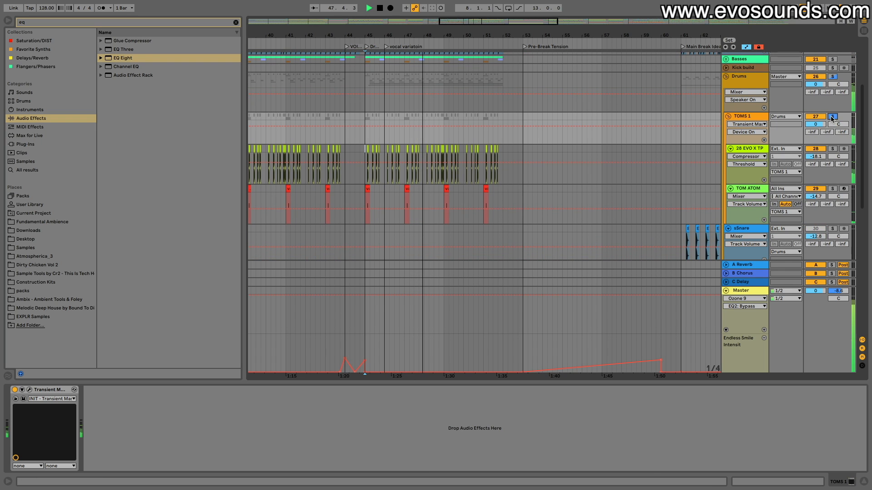
pyautogui.click(14, 390)
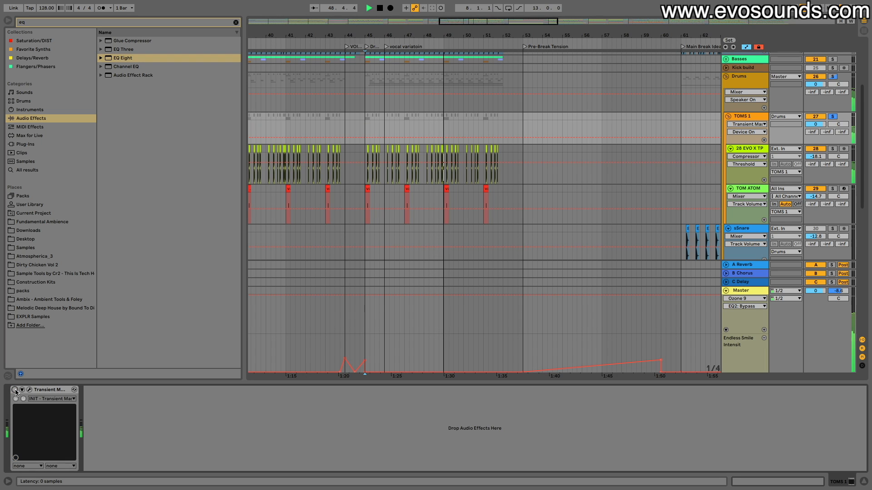
pyautogui.click(14, 390)
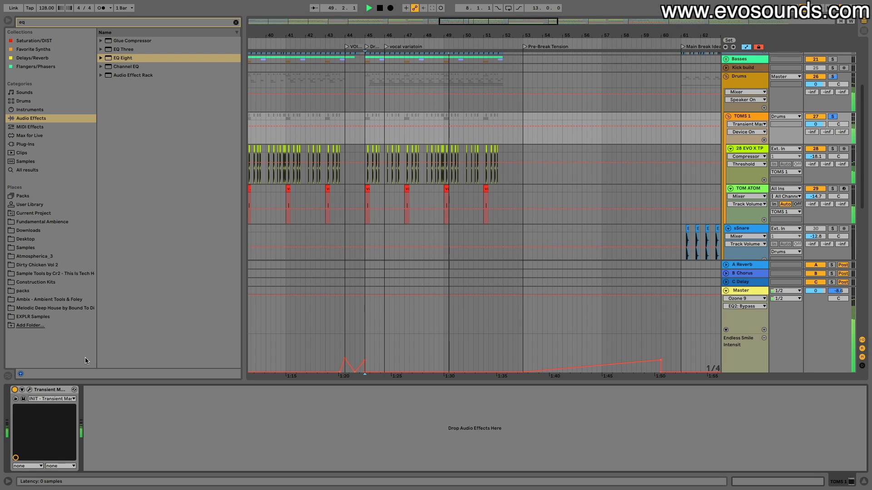
# Lower the TOM ATOM track volume to -19.9 dB and replay the drop from bar 45 with the TOMS 1 solo cleared.
pyautogui.click(366, 190)
pyautogui.press('space')
pyautogui.click(833, 117)
pyautogui.press('space')
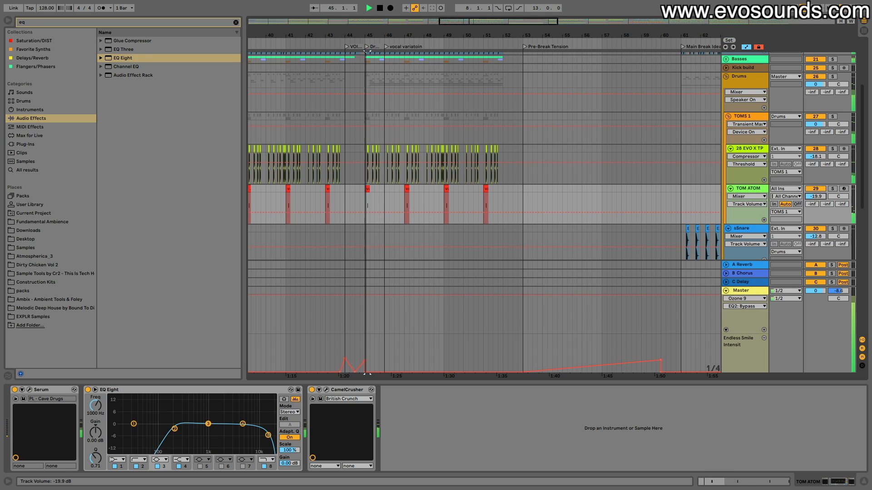
# Play the arrangement from bar 34 to hear the build-up lead into Drop Verse 1.
pyautogui.press('space')
pyautogui.hscroll(-5, 496, 169)
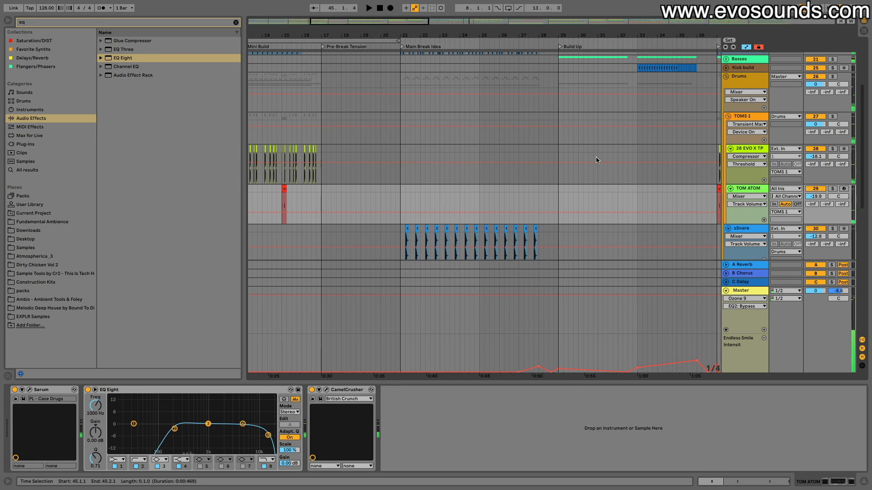
pyautogui.hscroll(5, 595, 157)
pyautogui.click(588, 93)
pyautogui.press('space')
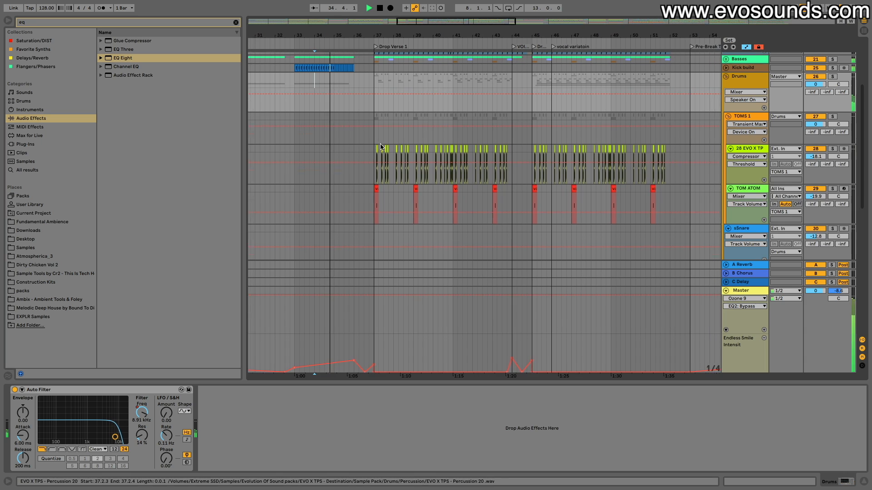
pyautogui.scroll(2, 381, 147)
pyautogui.hscroll(4, 381, 147)
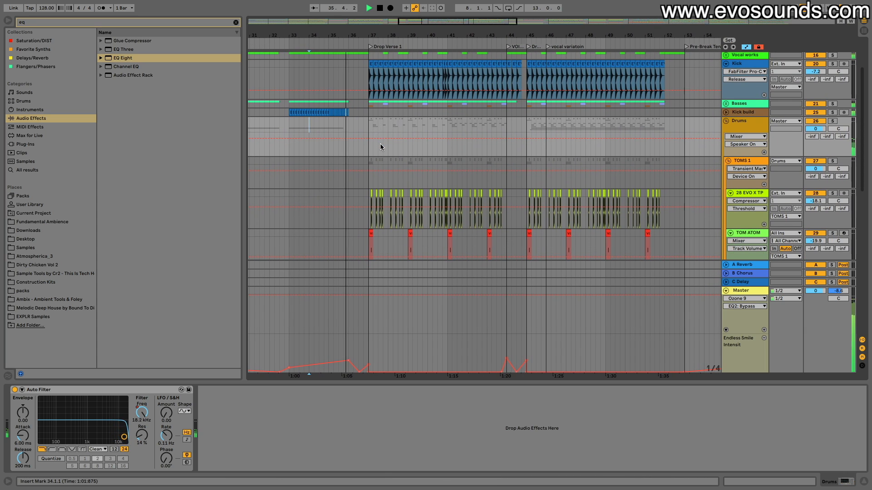
pyautogui.scroll(-2, 380, 147)
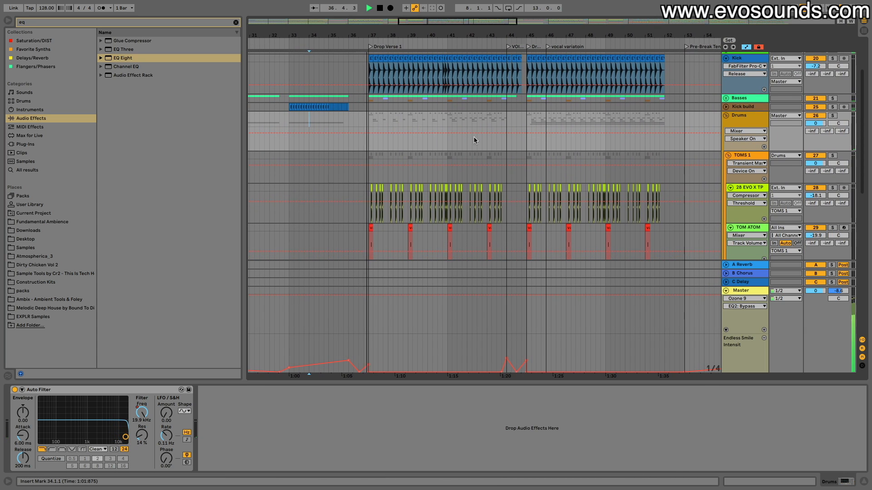
# Raise the TOM ATOM track volume to about -10 dB while replaying the transition into Drop Verse 1.
pyautogui.click(735, 210)
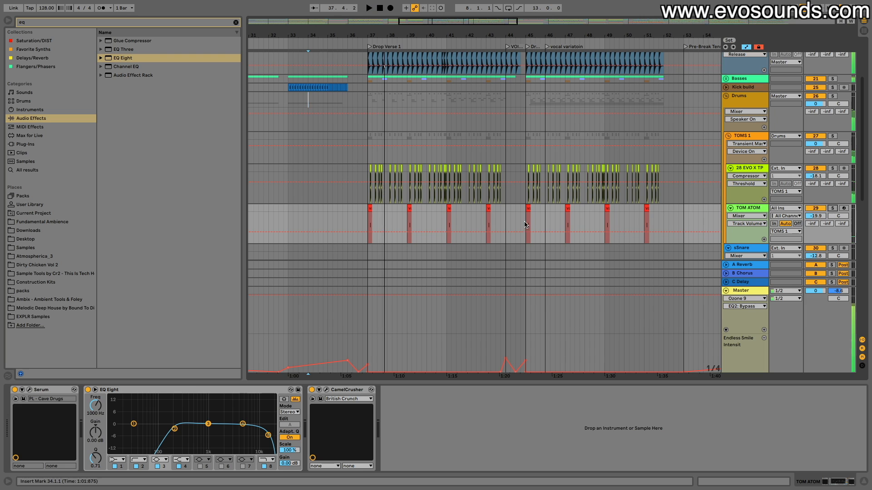
pyautogui.click(367, 199)
pyautogui.press('space')
pyautogui.click(757, 210)
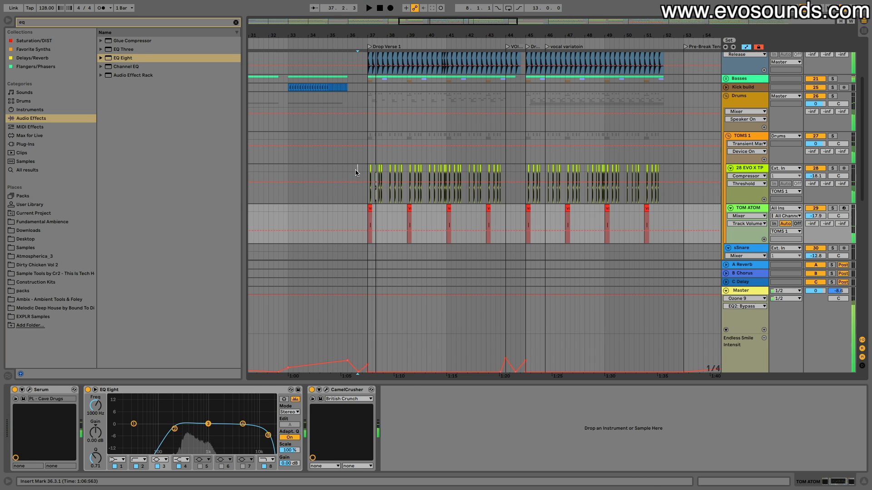
pyautogui.click(362, 184)
pyautogui.press('space')
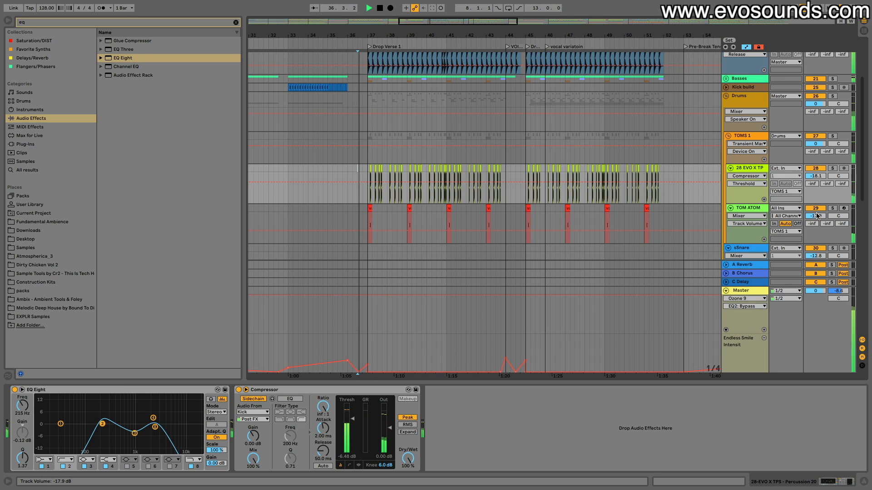
pyautogui.moveTo(816, 218); pyautogui.dragTo(816, 213)
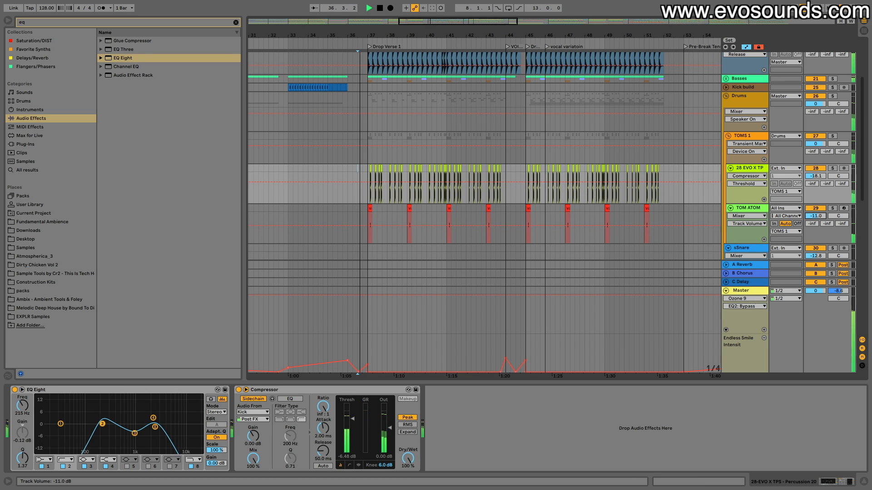
# Compare the TOM ATOM track with its CamelCrusher switched off and on during playback.
pyautogui.click(748, 208)
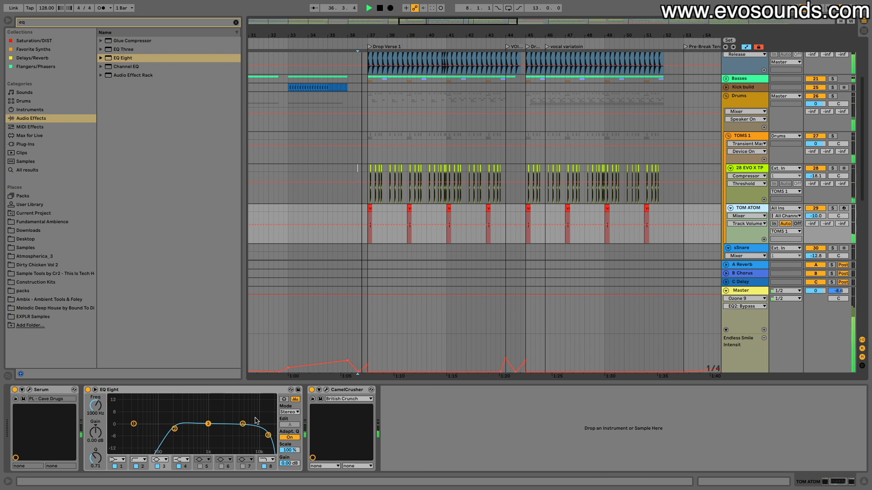
pyautogui.click(312, 390)
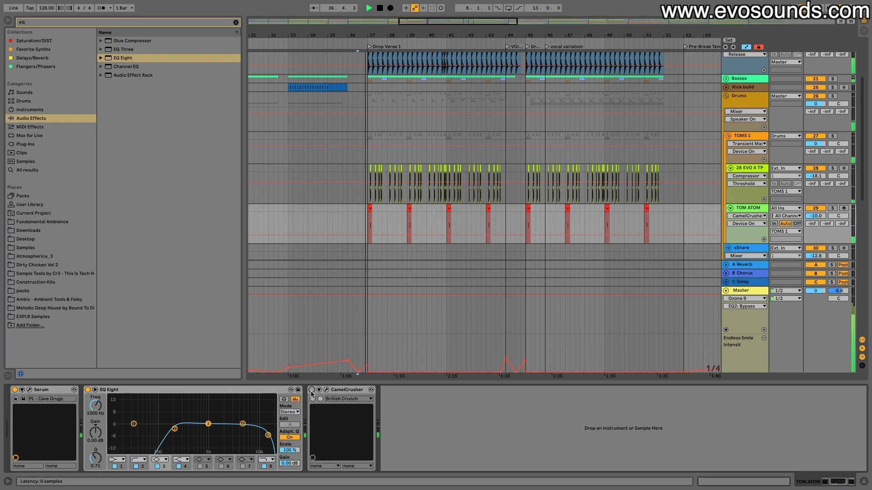
pyautogui.click(312, 390)
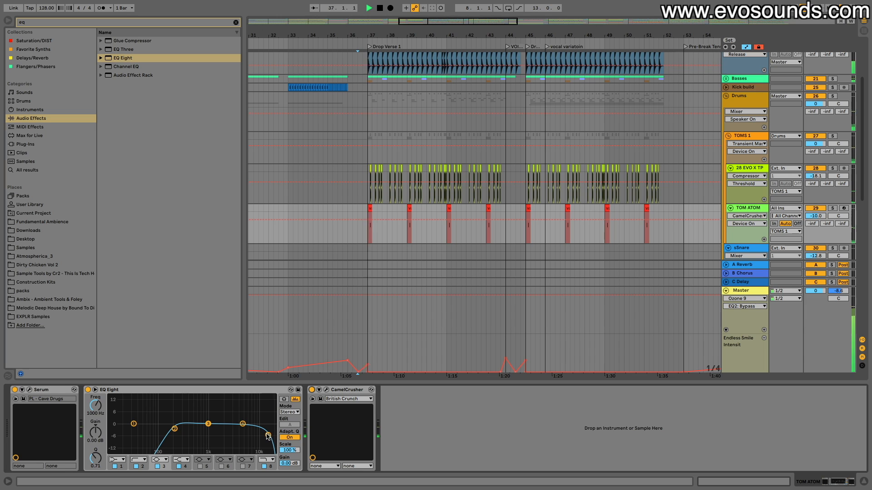
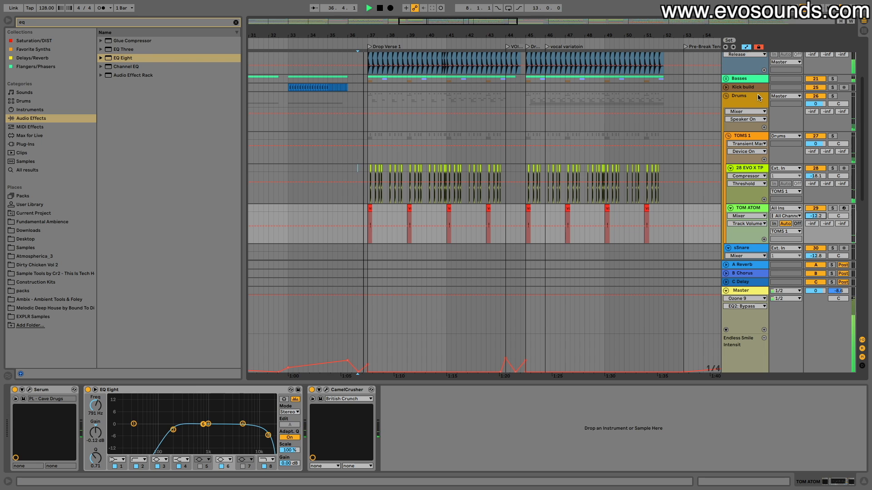
# Stop playback, group the CLAP and additive clap tracks, and name the group CLAPS.
pyautogui.scroll(-5, 630, 180)
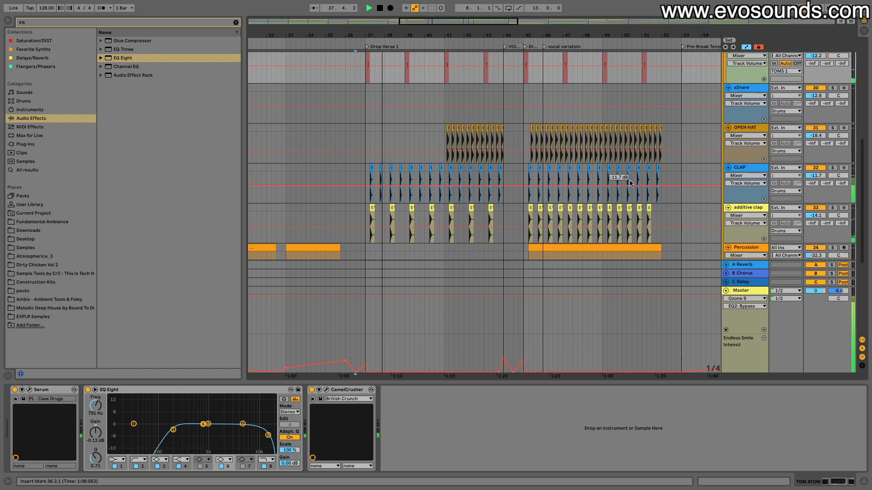
pyautogui.scroll(-5, 541, 184)
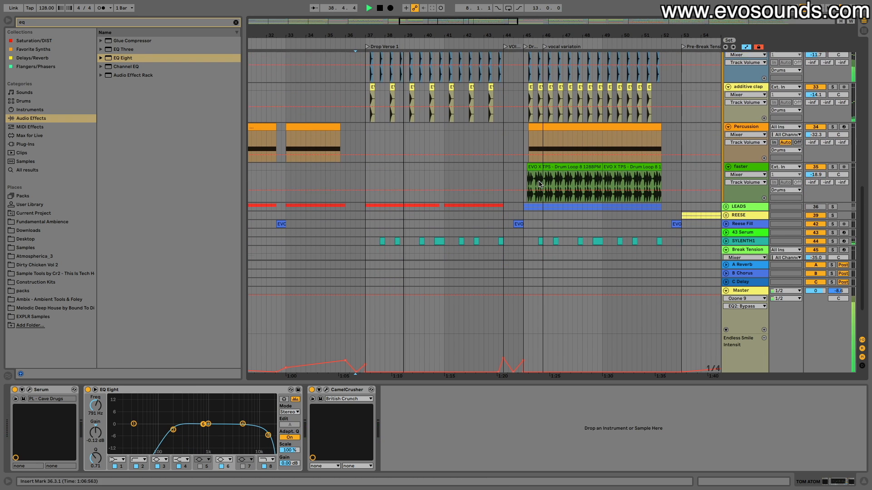
pyautogui.press('space')
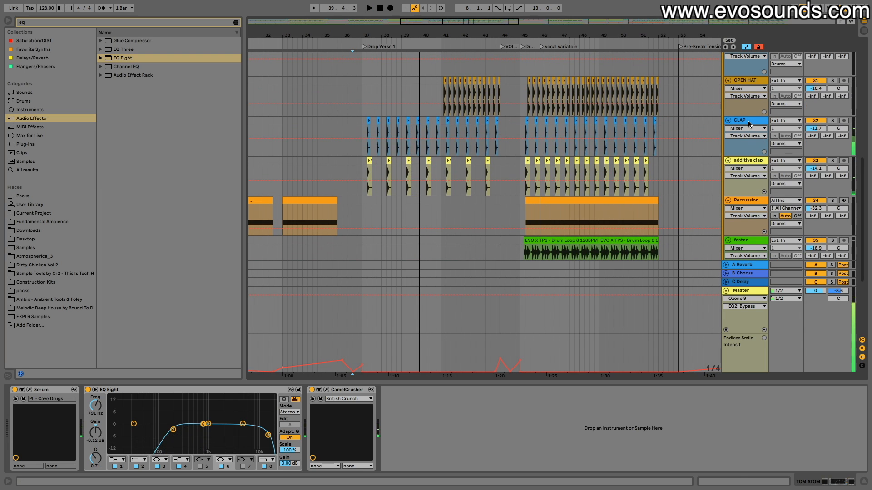
pyautogui.click(750, 124)
pyautogui.click(747, 163)
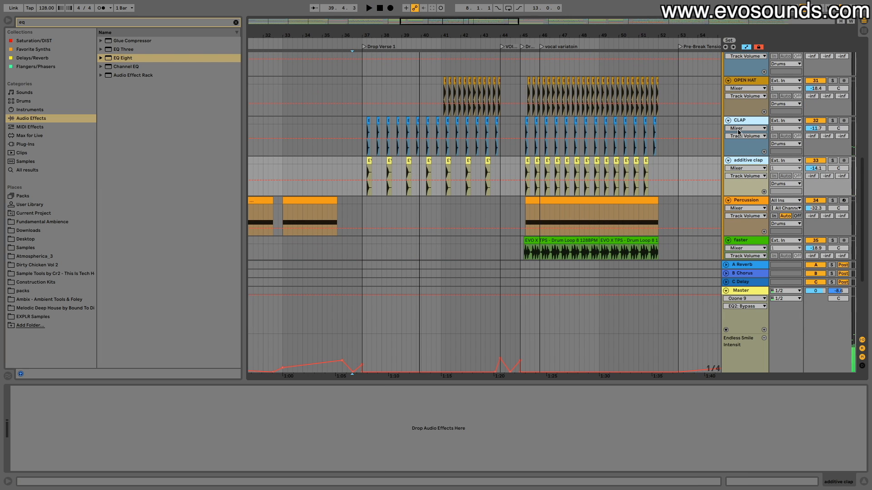
pyautogui.hotkey('ctrl', 'g')
pyautogui.hotkey('ctrl', 'r')
pyautogui.write('C')
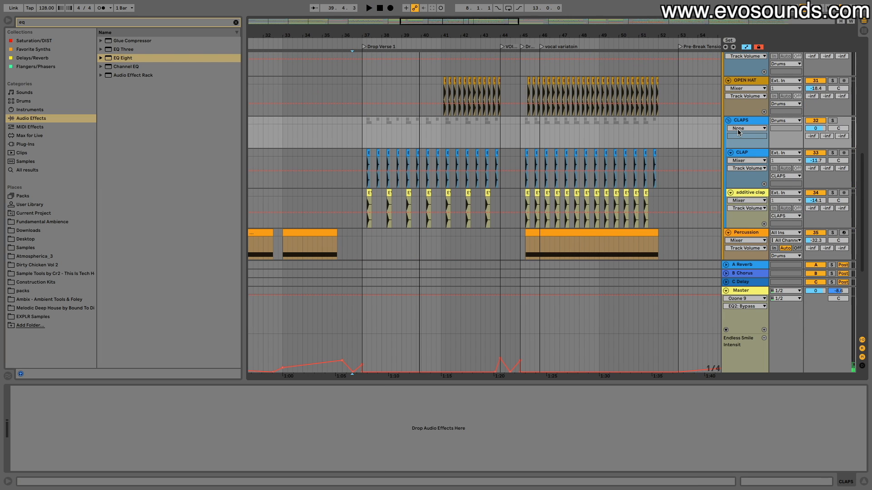
# Solo the CLAPS group and add an EQ Eight to it with a low cut at 225 Hz and a Q of 0.75.
pyautogui.scroll(-1, 740, 126)
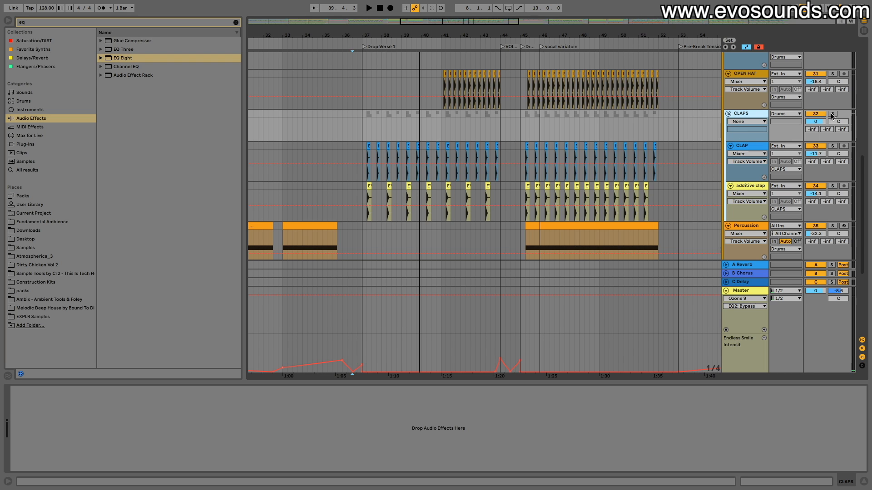
pyautogui.click(521, 149)
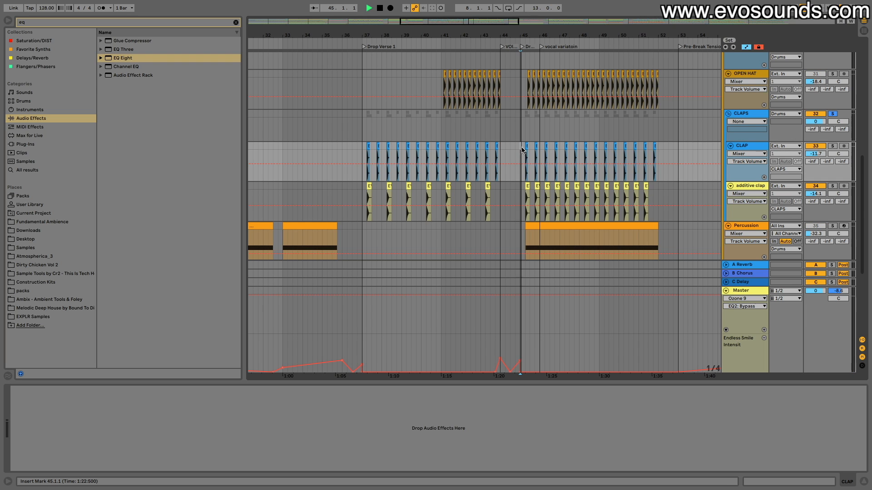
pyautogui.click(763, 121)
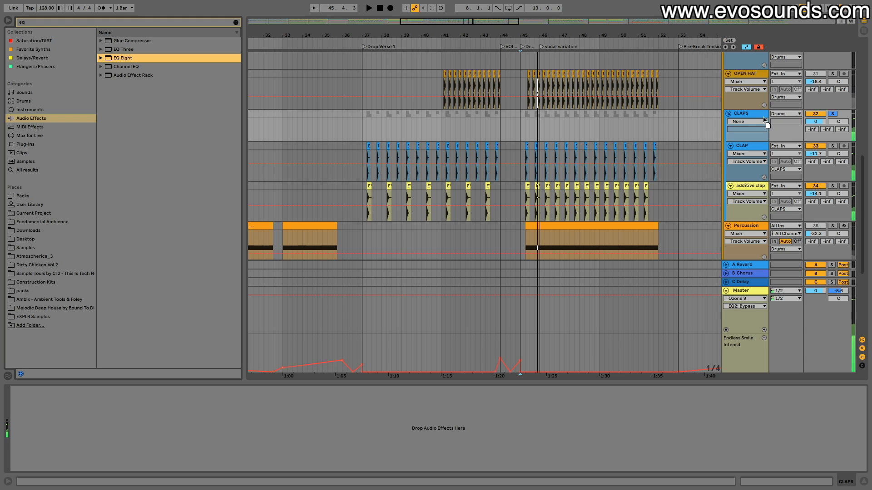
pyautogui.press('space')
pyautogui.moveTo(468, 233); pyautogui.dragTo(103, 430)
pyautogui.click(65, 460)
pyautogui.click(62, 412)
pyautogui.rightClick(101, 387)
pyautogui.press('Escape')
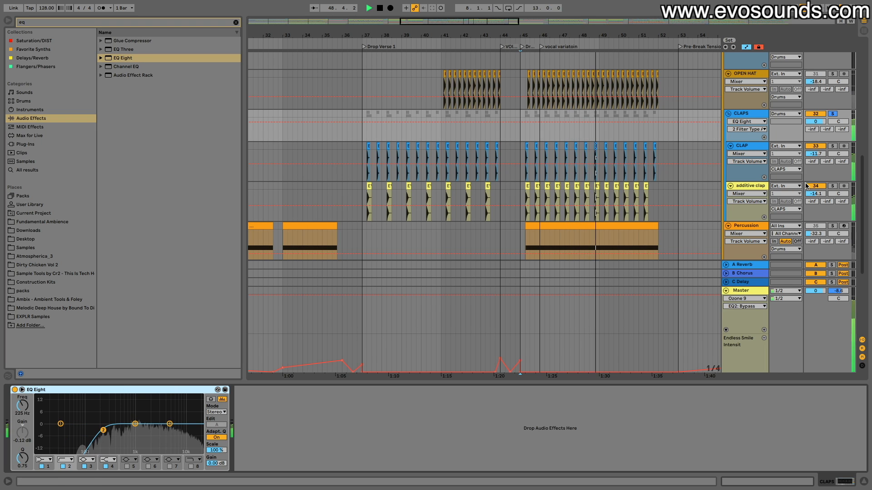
# Clear the CLAPS solo, replay the drop from bar 45, and compare the group's EQ Eight off and on.
pyautogui.click(832, 114)
pyautogui.press('space')
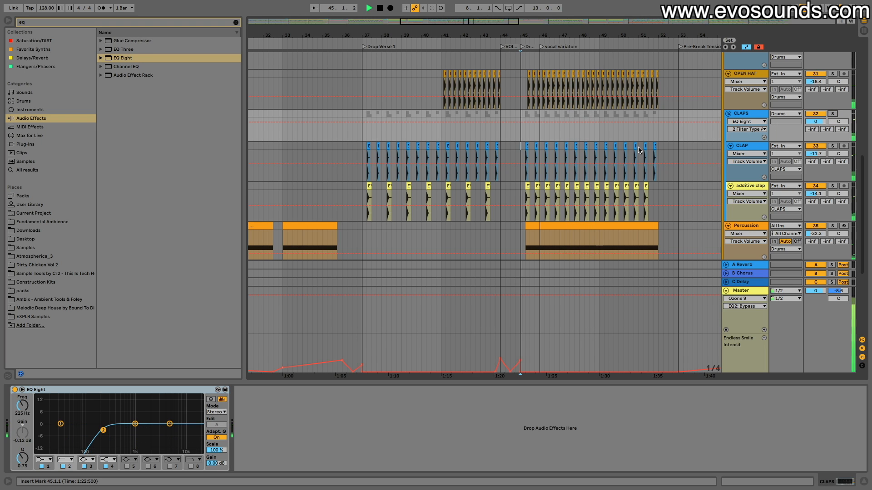
pyautogui.click(15, 390)
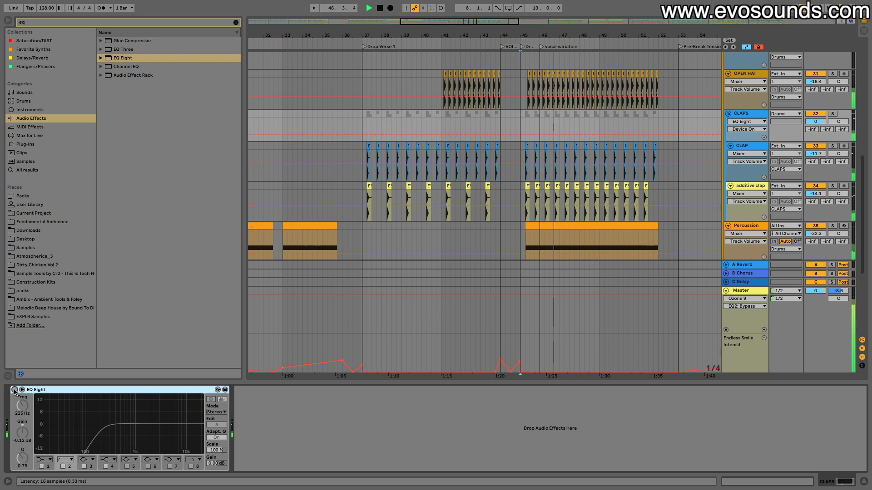
pyautogui.click(15, 390)
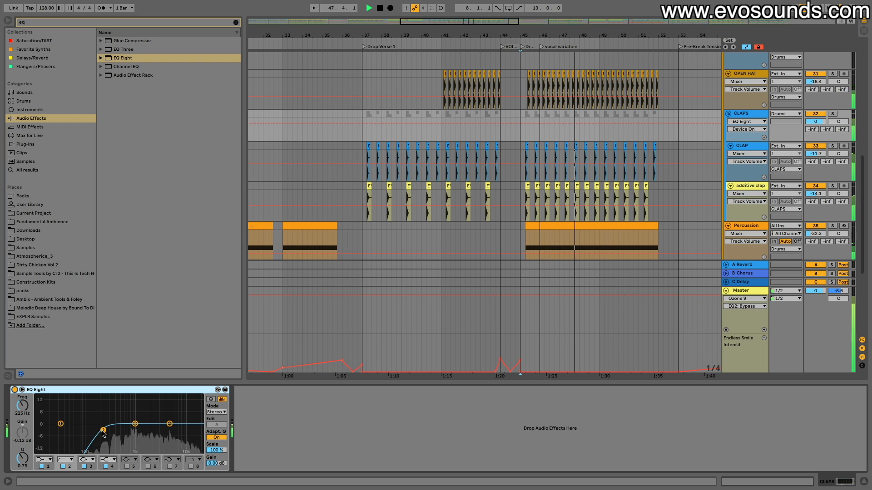
# Raise the CLAPS low cut's Q to 2.29 and add a Glue Compressor with -25.7 dB threshold and 5.24 dB makeup.
pyautogui.moveTo(103, 430)
pyautogui.mouseDown()
pyautogui.moveTo(58, 431)
pyautogui.moveTo(119, 429)
pyautogui.mouseUp()
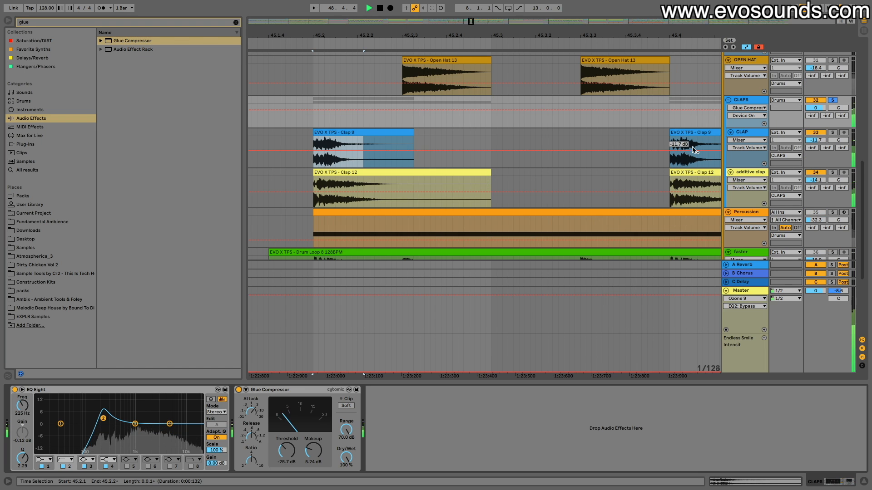
# Clear the CLAPS solo and replay the drop, comparing the group's Glue Compressor off and on in the full mix.
pyautogui.click(838, 101)
pyautogui.click(837, 101)
pyautogui.press('space')
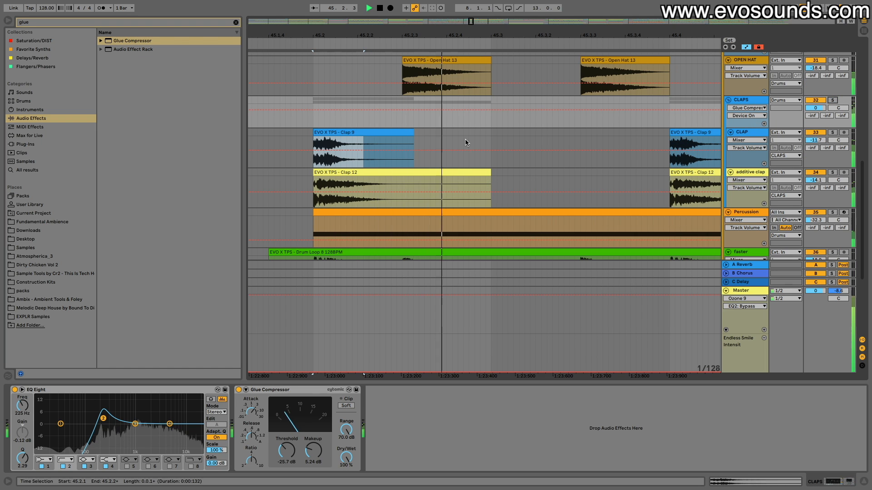
pyautogui.click(239, 390)
pyautogui.click(239, 390)
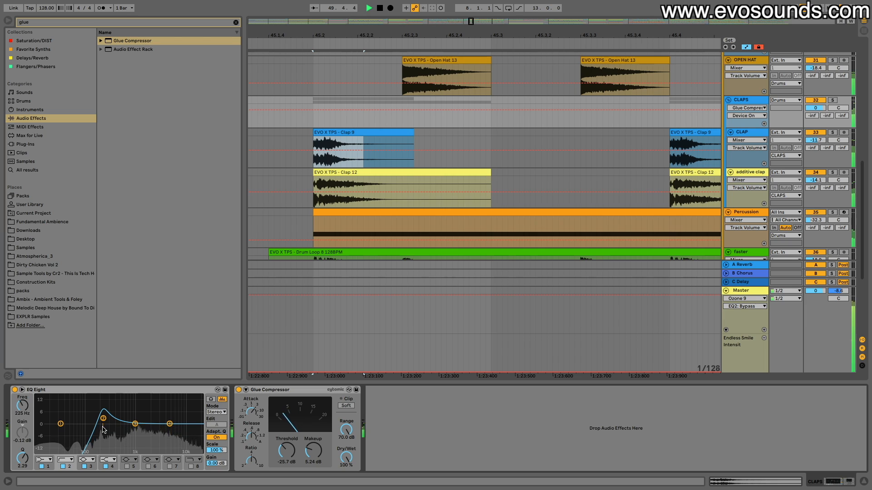
# Lower the low cut in the CLAPS EQ Eight to 129 Hz with a Q of 0.75, and stop playback.
pyautogui.moveTo(101, 431); pyautogui.dragTo(86, 429)
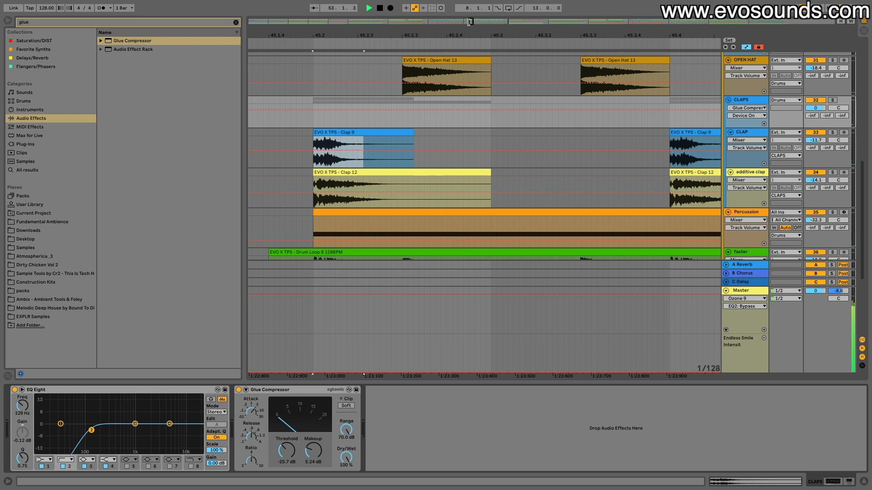
pyautogui.moveTo(470, 22); pyautogui.dragTo(472, 24)
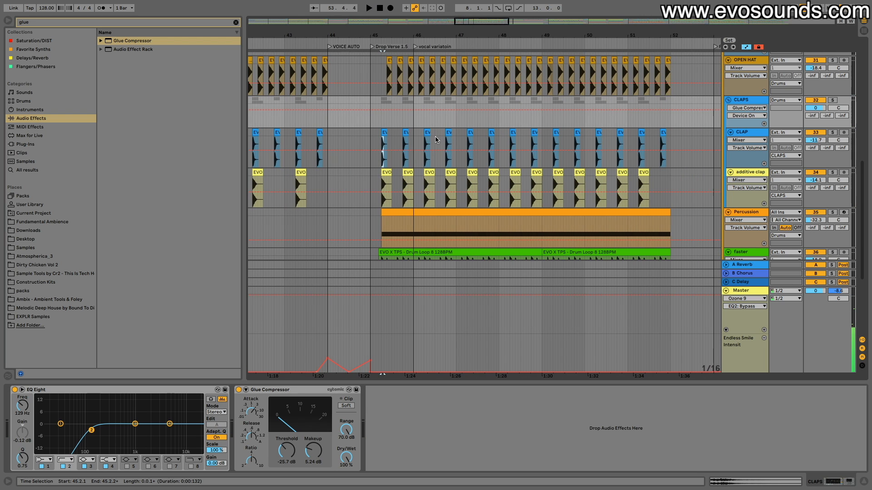
pyautogui.hscroll(5, 486, 141)
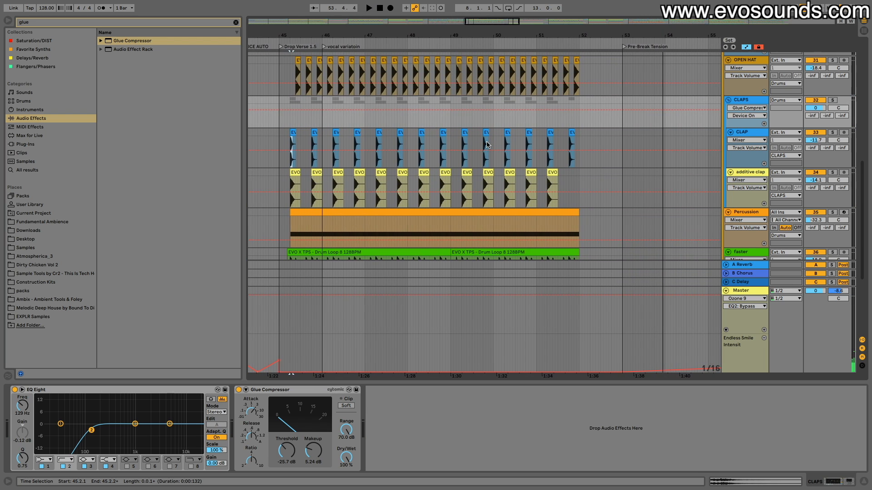
# Solo the faster drum loop track, audition it from the start of the drop, and rename the track "main drums".
pyautogui.scroll(-4, 486, 145)
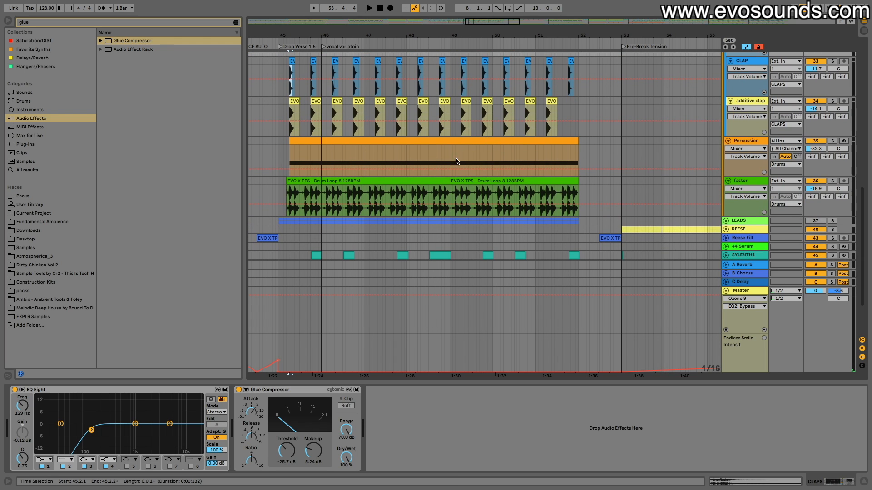
pyautogui.click(429, 179)
pyautogui.click(831, 181)
pyautogui.press('space')
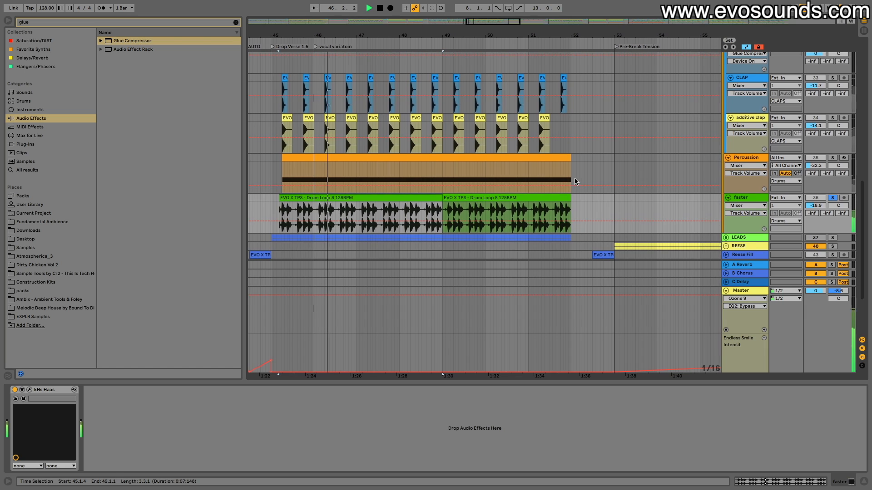
pyautogui.scroll(2, 745, 161)
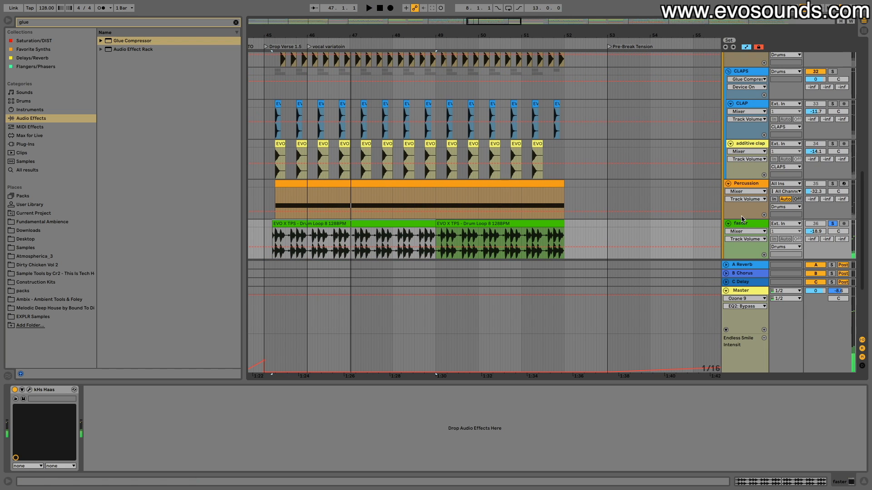
pyautogui.scroll(-1, 739, 225)
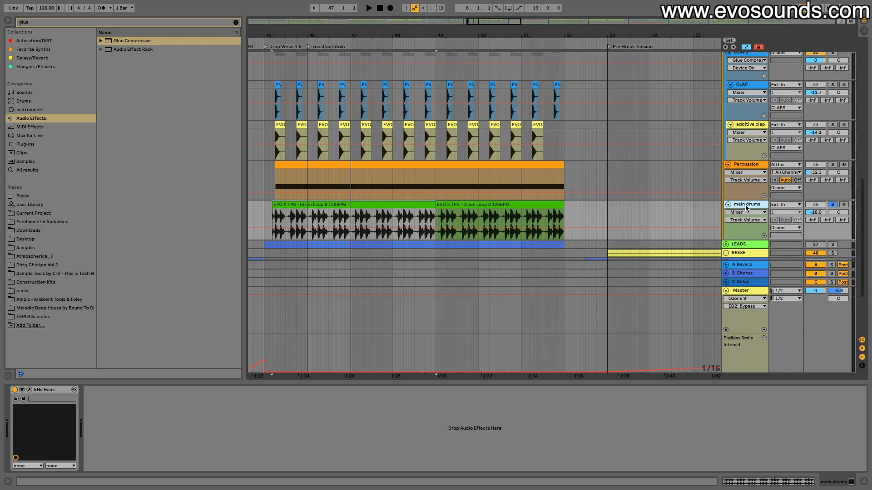
# Replay the drum loop from bar 45, toggle main drums in the full mix, and solo the track again.
pyautogui.press('space')
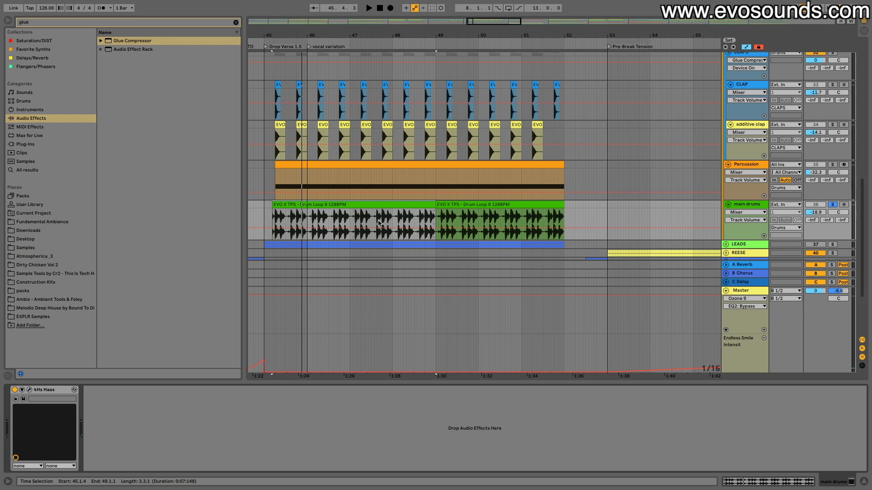
pyautogui.click(558, 205)
pyautogui.press('space')
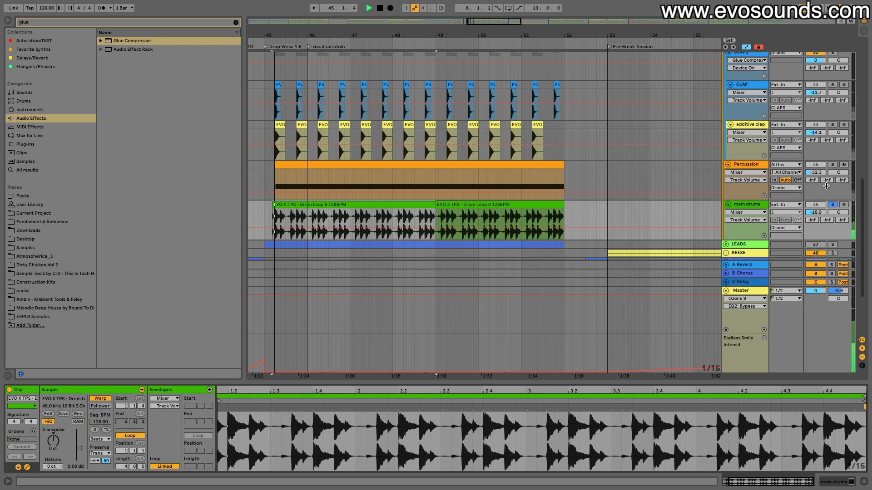
pyautogui.click(818, 206)
pyautogui.click(817, 207)
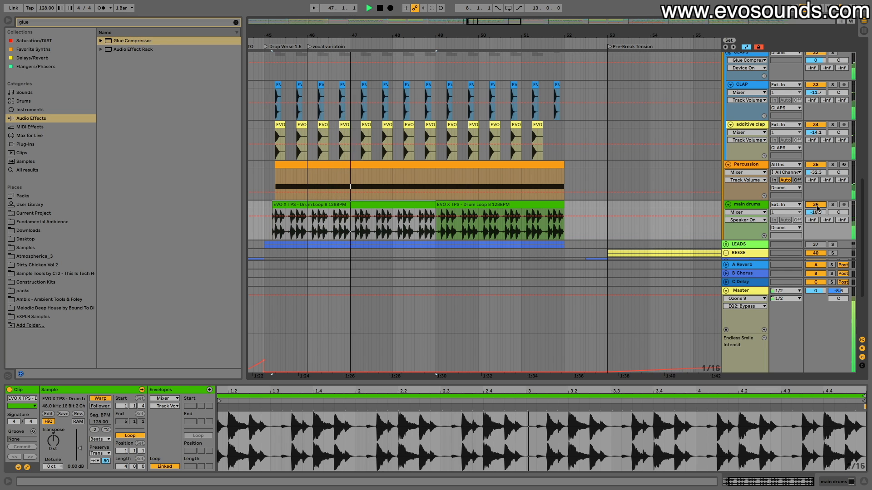
pyautogui.click(832, 205)
# Replay the soloed main drums and compare its kHs Haas effect off and on.
pyautogui.click(766, 205)
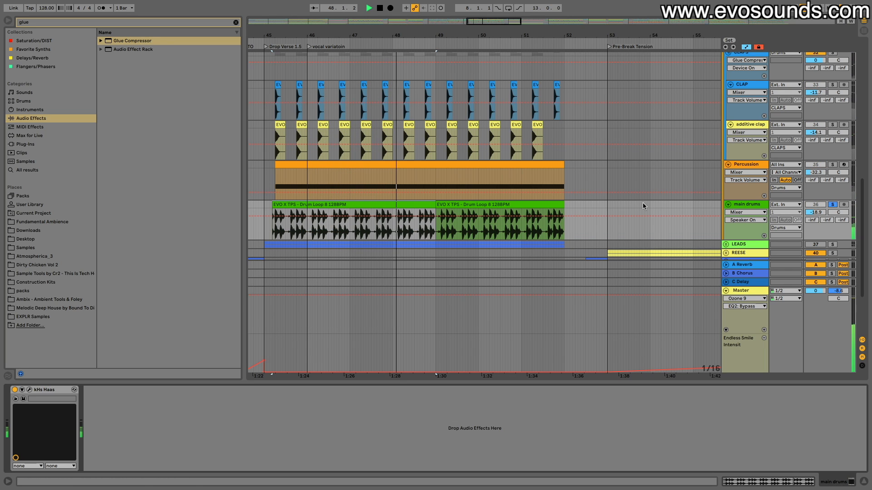
pyautogui.press('space')
pyautogui.click(15, 390)
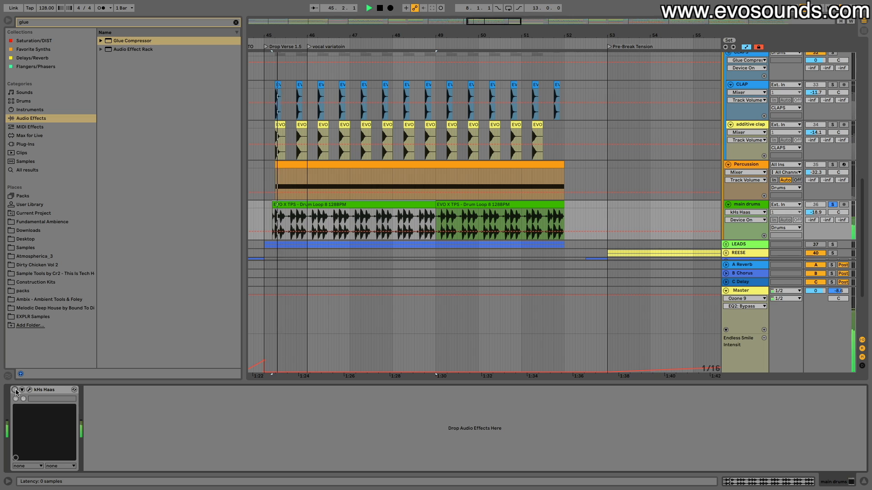
pyautogui.click(15, 390)
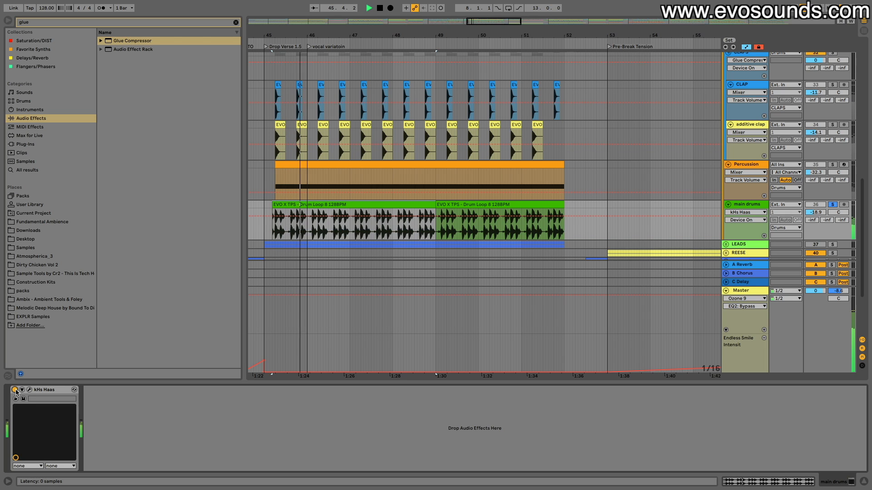
# Find EQ Eight among the audio effects and add it after kHs Haas on main drums.
pyautogui.click(235, 23)
pyautogui.write('eq')
pyautogui.moveTo(122, 58); pyautogui.dragTo(153, 154)
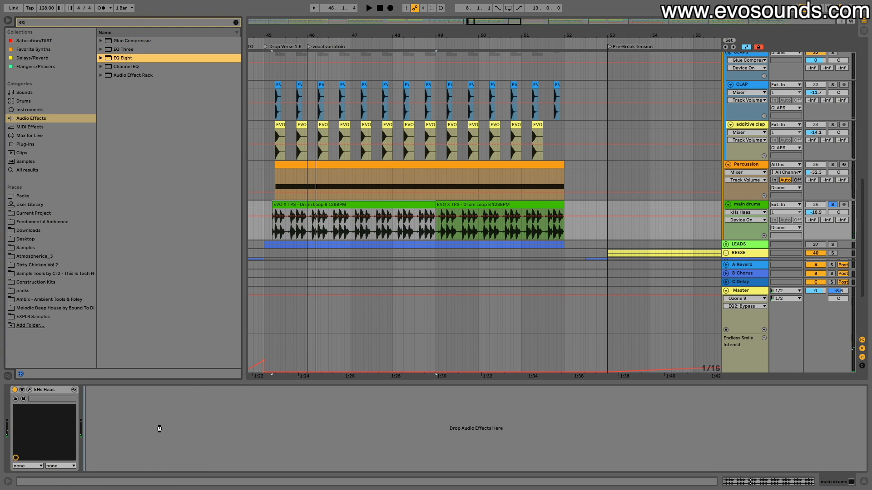
pyautogui.moveTo(160, 429); pyautogui.dragTo(161, 431)
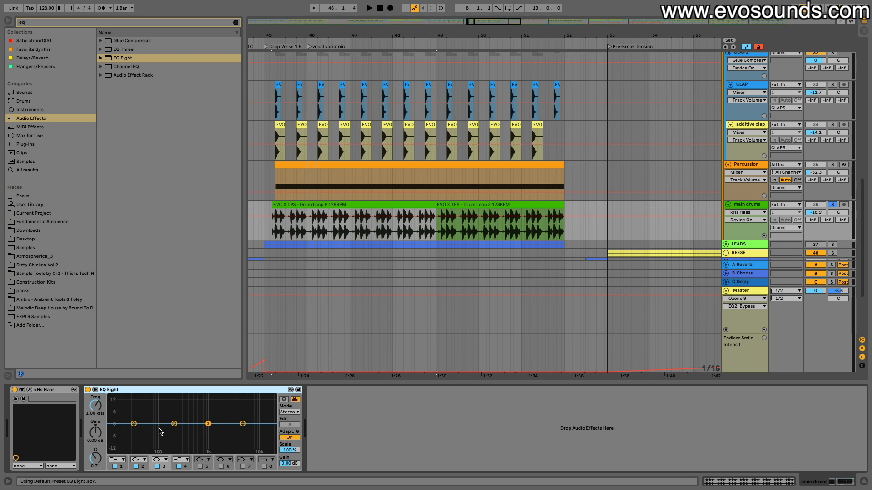
# Set band 2 of the main drums EQ Eight to a low cut at 825 Hz with a Q of 0.69, auditioning a 14 dB band 3 boost.
pyautogui.press('space')
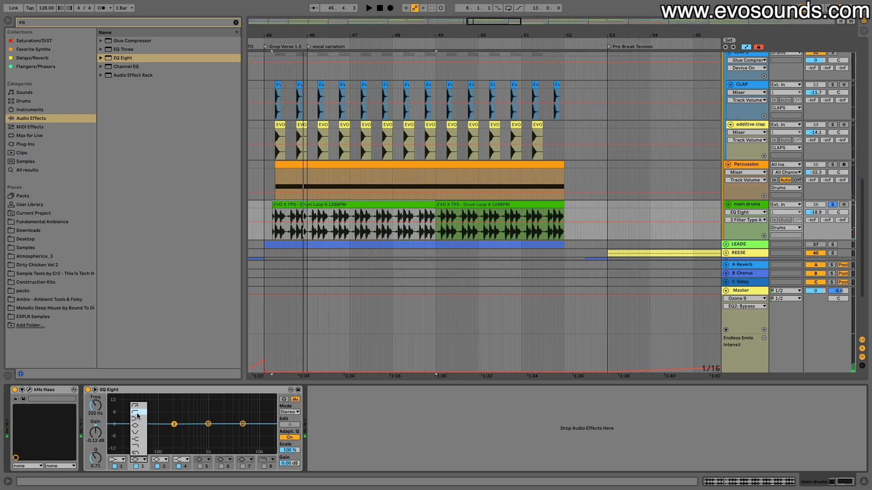
pyautogui.click(137, 413)
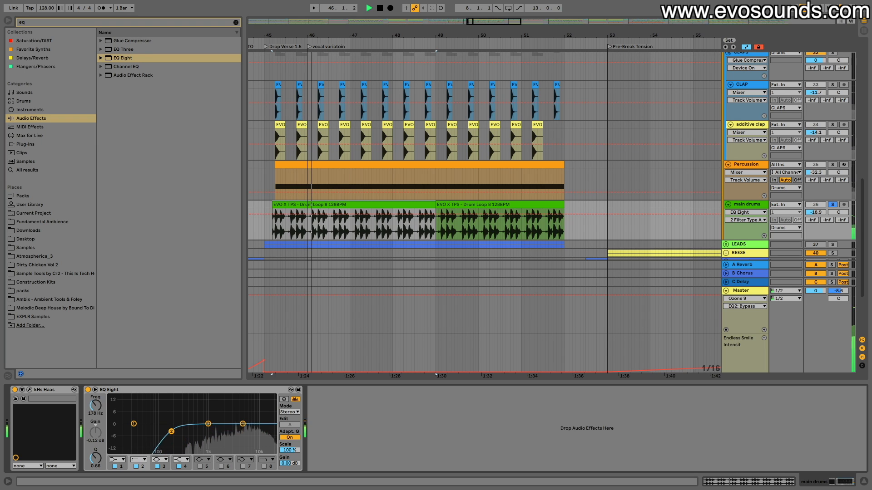
pyautogui.moveTo(172, 432); pyautogui.dragTo(137, 429)
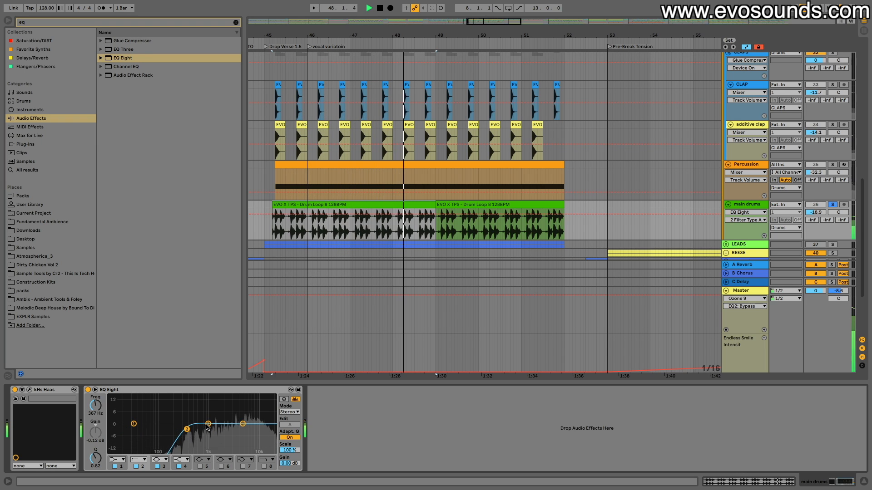
pyautogui.moveTo(208, 424); pyautogui.dragTo(212, 434)
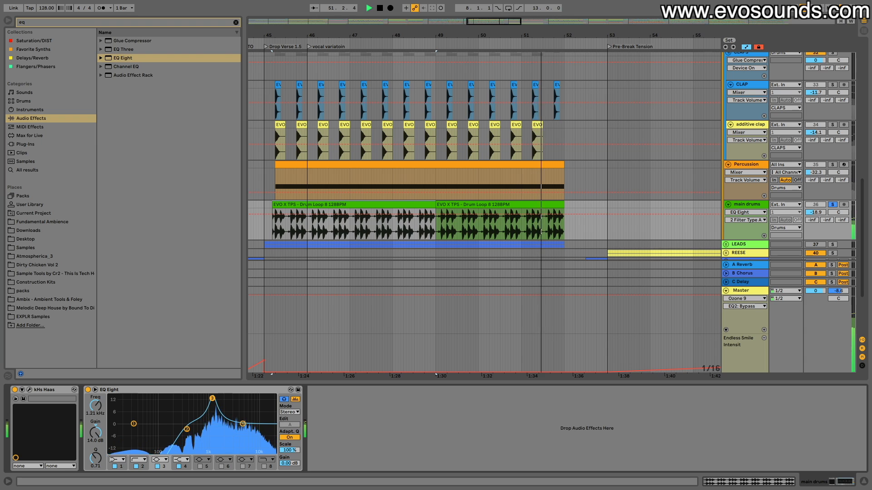
pyautogui.moveTo(211, 398); pyautogui.dragTo(204, 430)
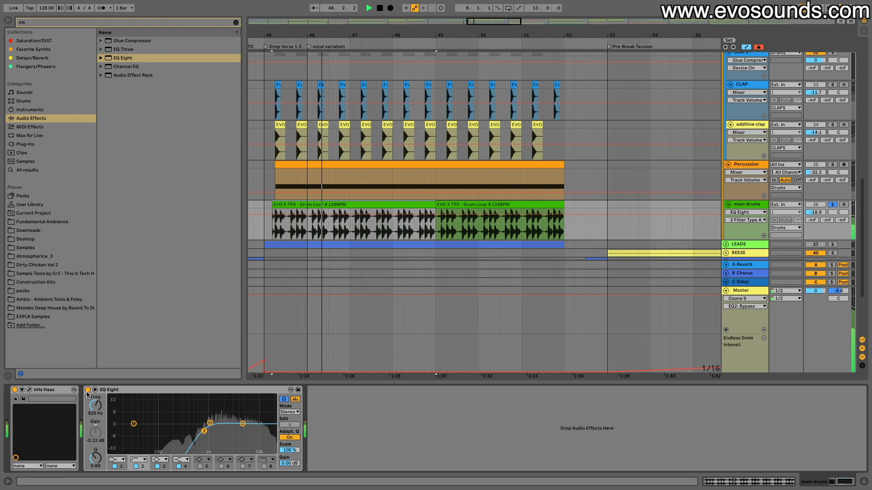
# Compare the main drums EQ Eight off and on, clear the solo, and set the track volume to -17.3 dB.
pyautogui.click(88, 391)
pyautogui.click(88, 391)
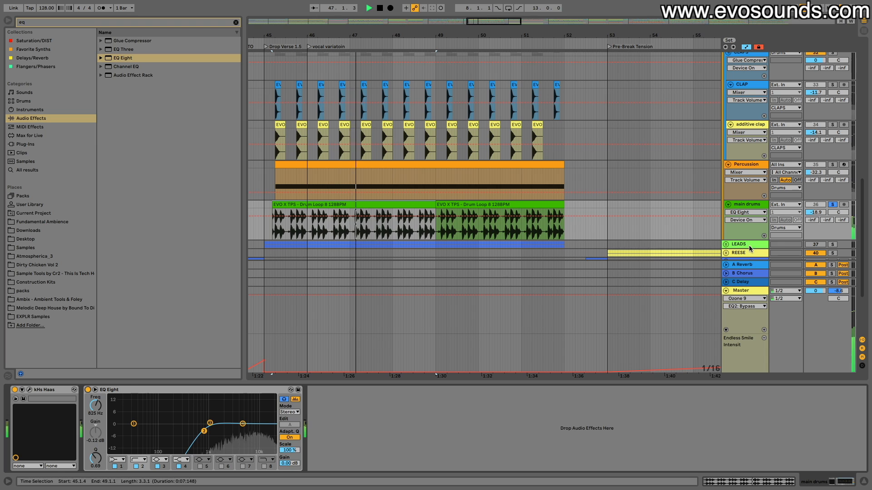
pyautogui.click(832, 204)
pyautogui.moveTo(816, 212); pyautogui.dragTo(815, 207)
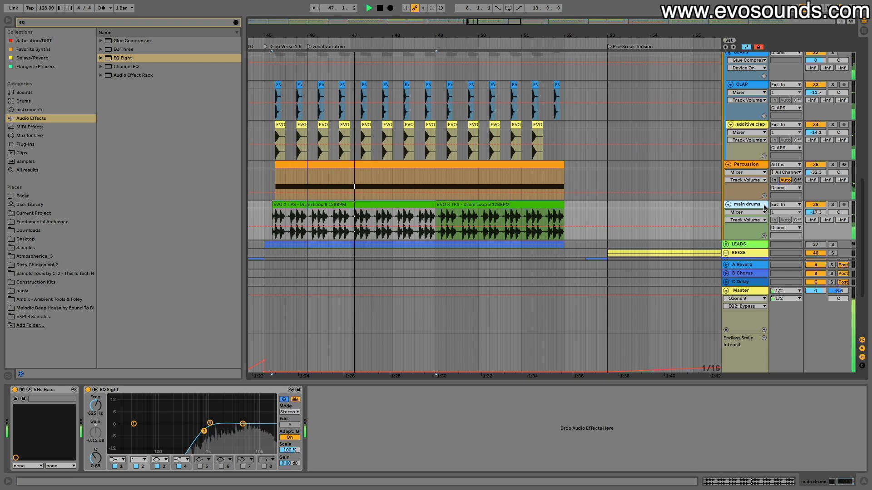
# Solo main drums, try different transient envelope amounts in the loop clip's Beats warp settings, and return to the full mix.
pyautogui.click(832, 204)
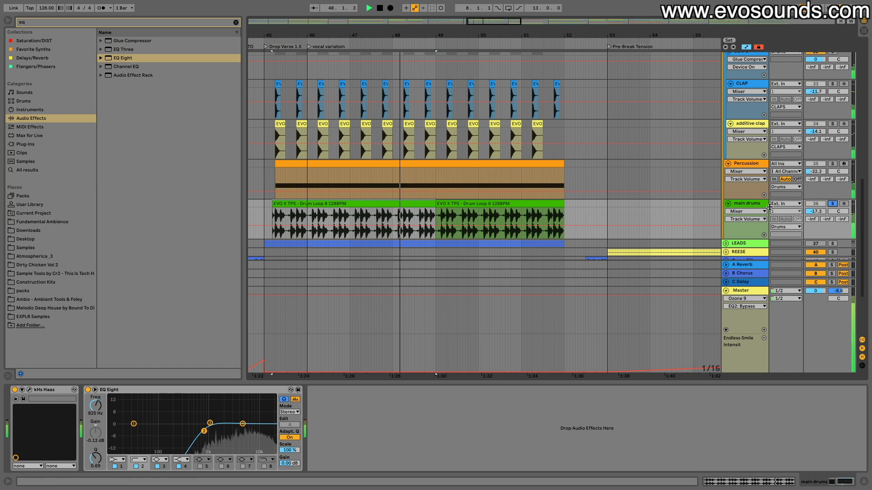
pyautogui.click(372, 203)
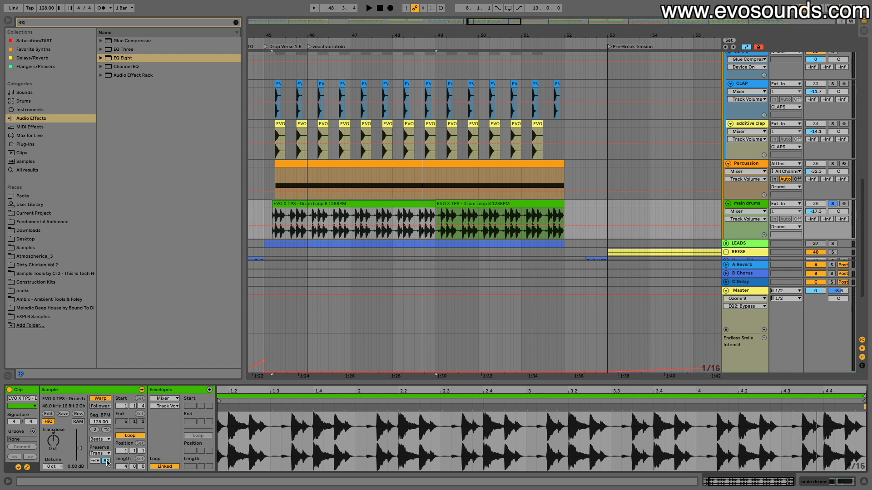
pyautogui.press('space')
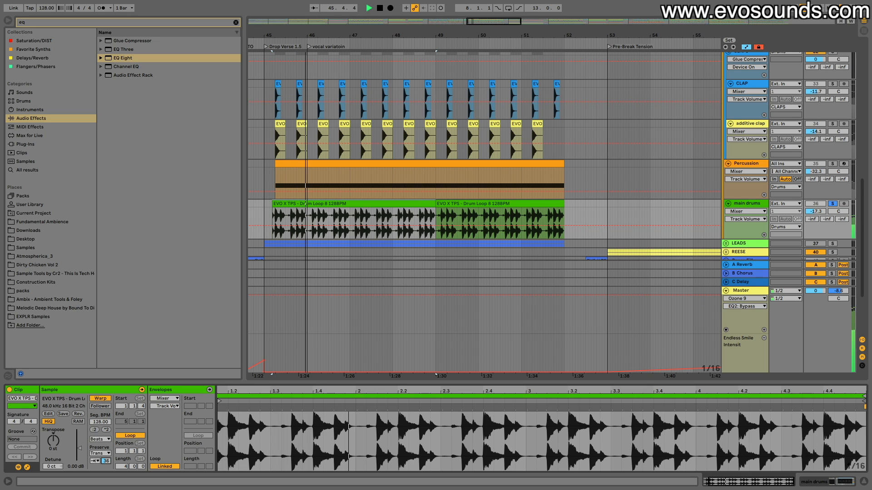
pyautogui.click(830, 205)
pyautogui.press('space')
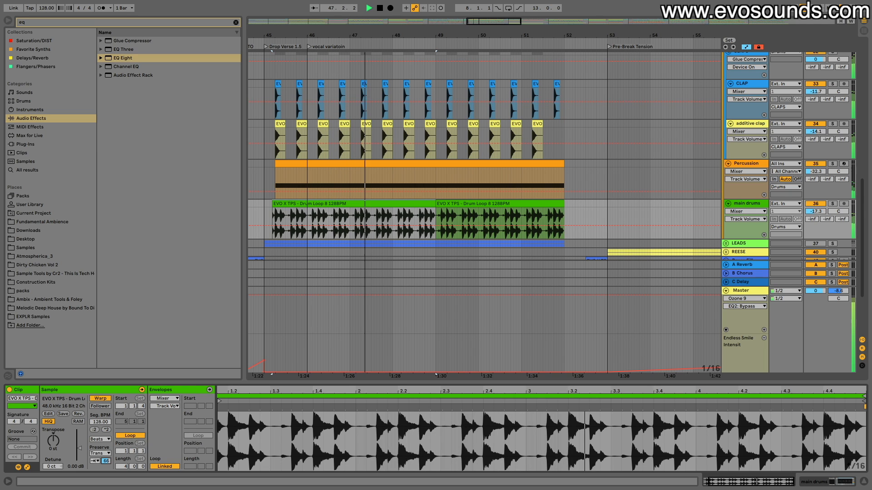
# Set the main drums volume to -15.5 dB and audition the track soloed and in the full mix.
pyautogui.moveTo(816, 212); pyautogui.dragTo(826, 206)
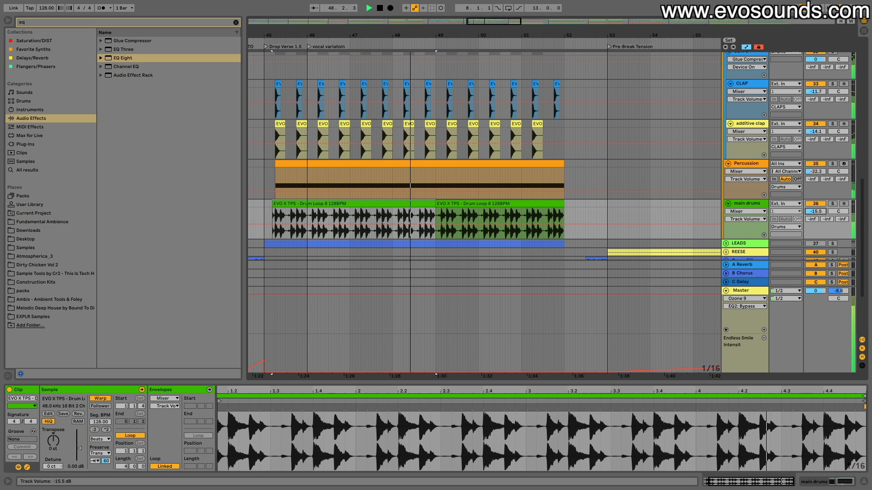
pyautogui.click(831, 204)
pyautogui.click(832, 204)
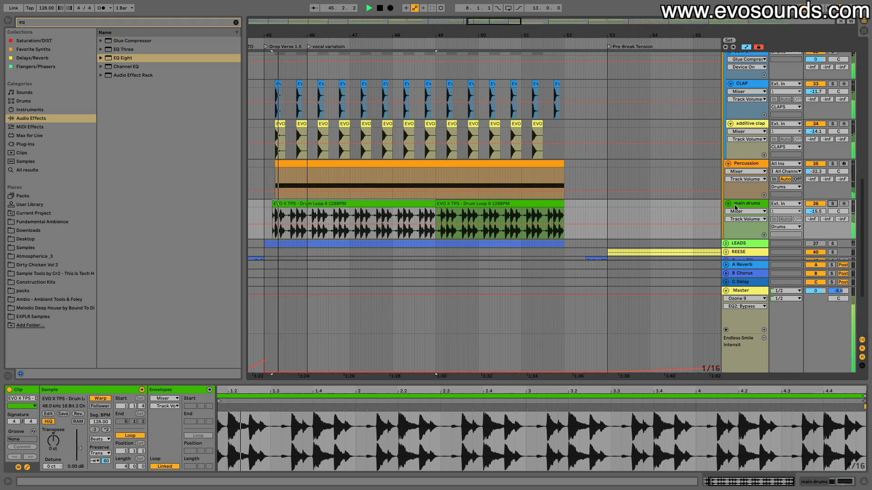
# Check the mix in the Master's Voxengo SPAN, lower main drums to -16.4 dB, solo it, and close the analyzer window.
pyautogui.click(757, 291)
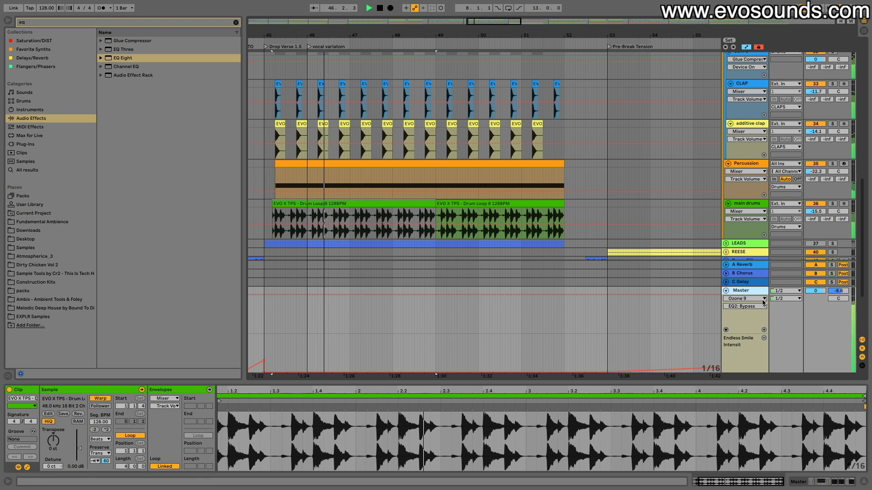
pyautogui.hotkey('shift', 'Tab')
pyautogui.click(431, 390)
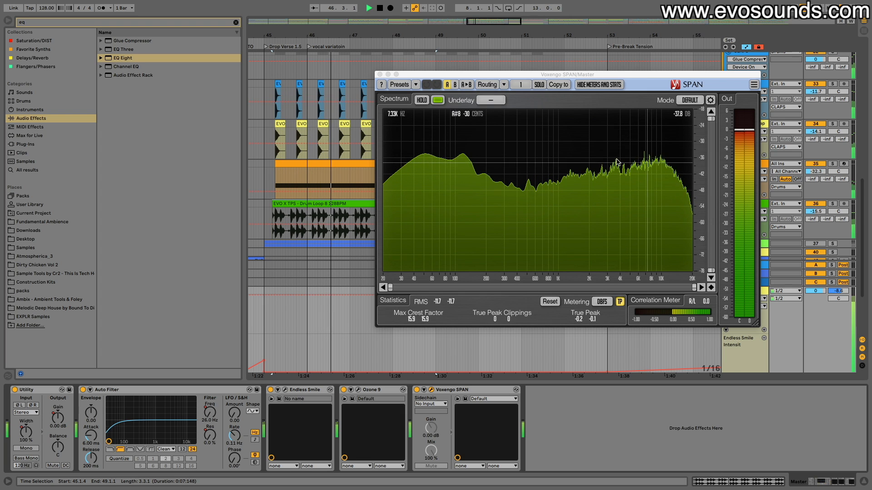
pyautogui.moveTo(613, 74); pyautogui.dragTo(467, 75)
pyautogui.click(832, 203)
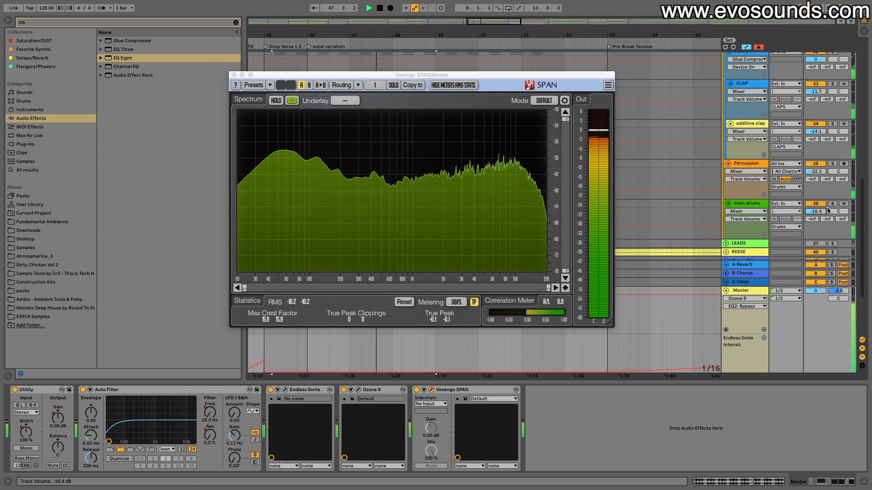
pyautogui.click(233, 75)
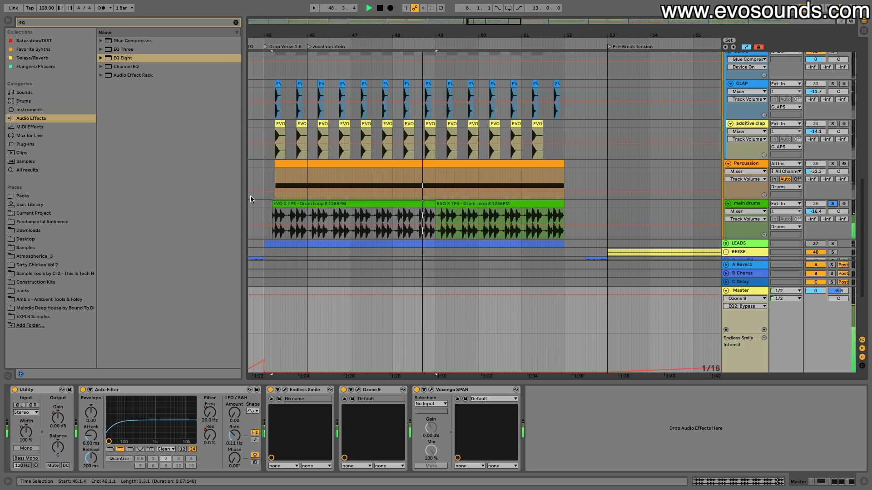
# Solo the OPEN HAT track and add an EQ Eight after its transient effect.
pyautogui.press('space')
pyautogui.click(448, 218)
pyautogui.scroll(10, 427, 338)
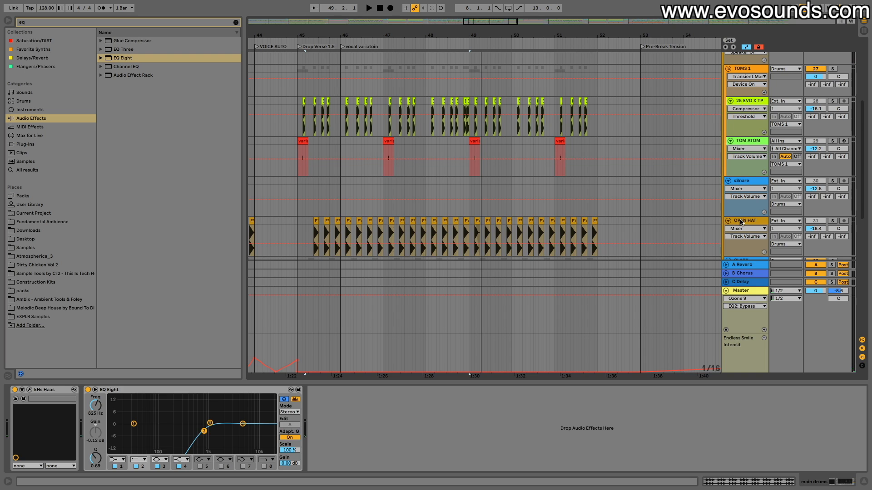
pyautogui.click(741, 221)
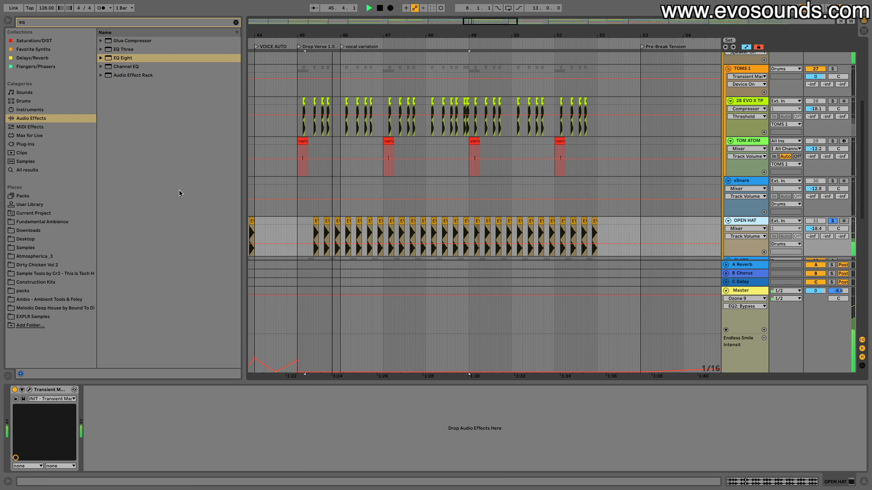
pyautogui.moveTo(161, 57); pyautogui.dragTo(122, 94)
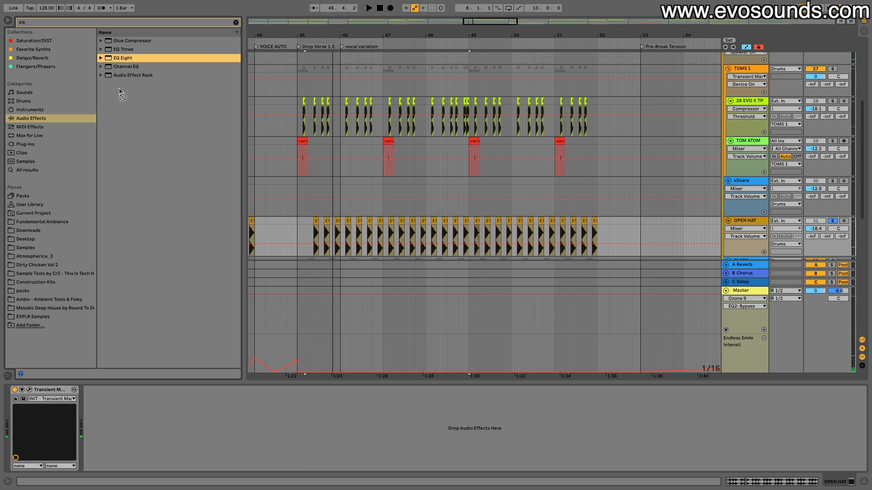
pyautogui.moveTo(132, 454); pyautogui.dragTo(134, 454)
# Turn band 2 of the OPEN HAT EQ Eight into a low cut at 391 Hz with a Q of 0.66.
pyautogui.click(138, 460)
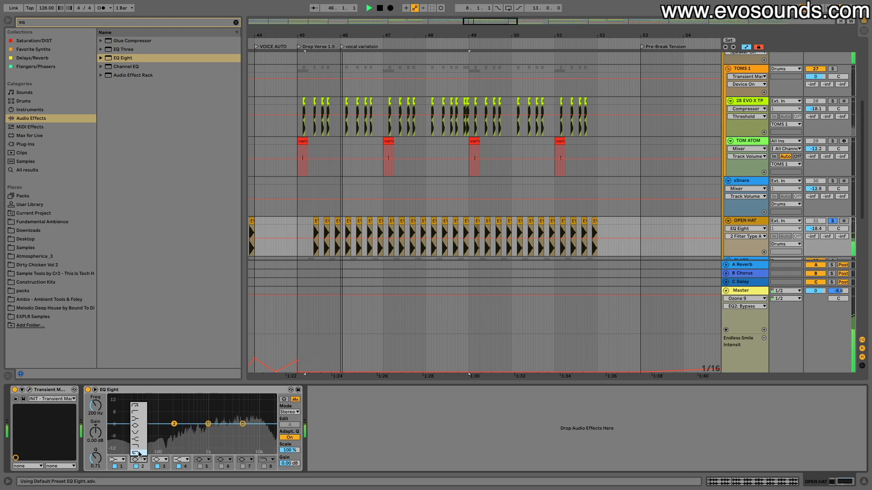
pyautogui.click(135, 412)
pyautogui.moveTo(174, 430)
pyautogui.mouseDown()
pyautogui.moveTo(197, 431)
pyautogui.moveTo(188, 431)
pyautogui.mouseUp()
# Clear the OPEN HAT solo, replay the drop from bar 45, and raise the low cut to 774 Hz with a Q of 0.85.
pyautogui.click(310, 35)
pyautogui.scroll(-3, 390, 237)
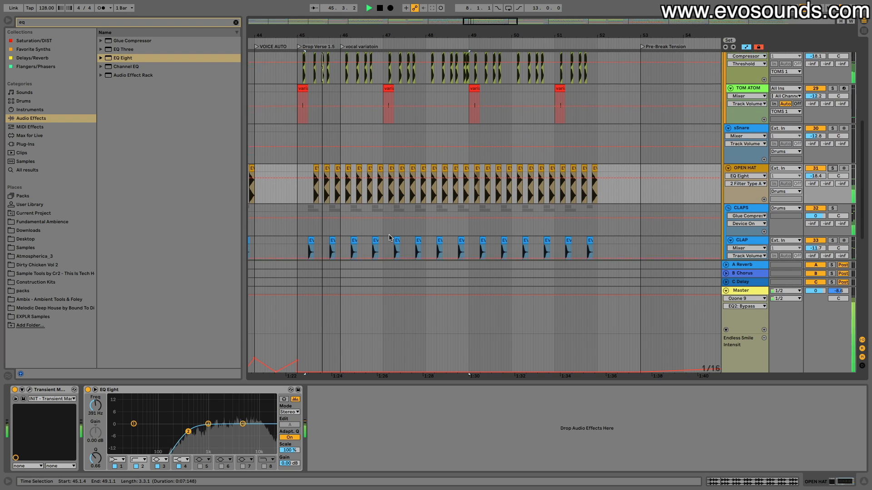
pyautogui.scroll(-1, 390, 237)
pyautogui.moveTo(188, 431)
pyautogui.mouseDown()
pyautogui.moveTo(211, 426)
pyautogui.moveTo(203, 428)
pyautogui.mouseUp()
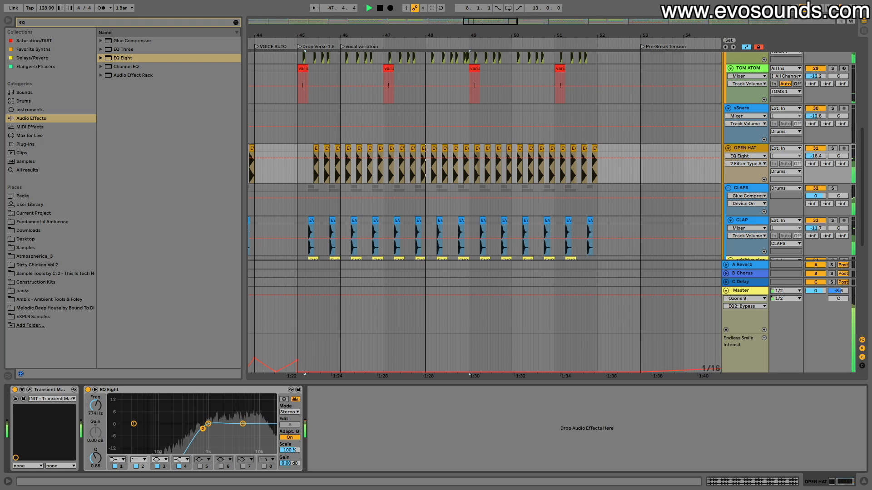
# Solo the OPEN HAT track and compare its sound with the Transient Master bypassed and active.
pyautogui.click(832, 149)
pyautogui.click(15, 389)
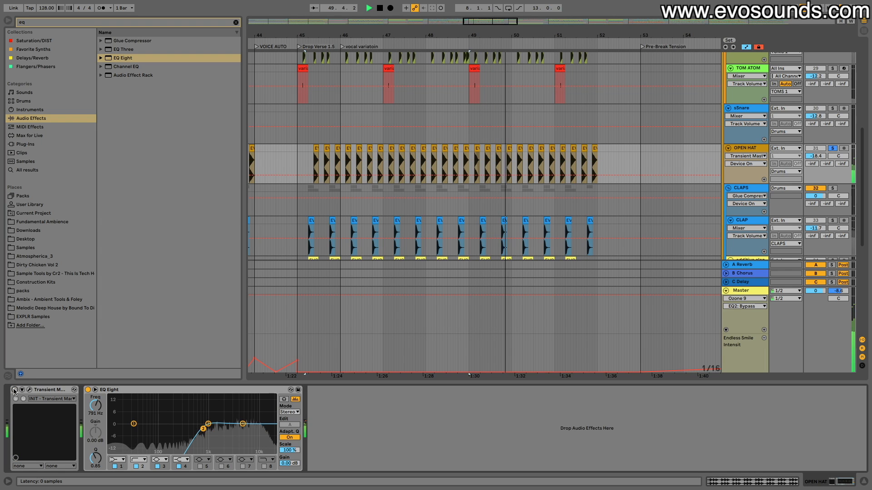
pyautogui.click(15, 389)
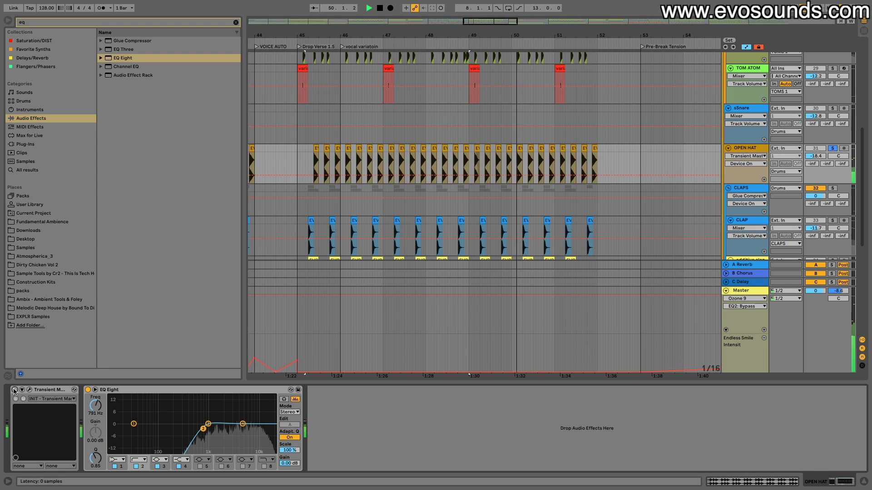
# Search the audio effects for "compre" and add a Compressor after the EQ Eight on the OPEN HAT track.
pyautogui.click(236, 24)
pyautogui.write('compre')
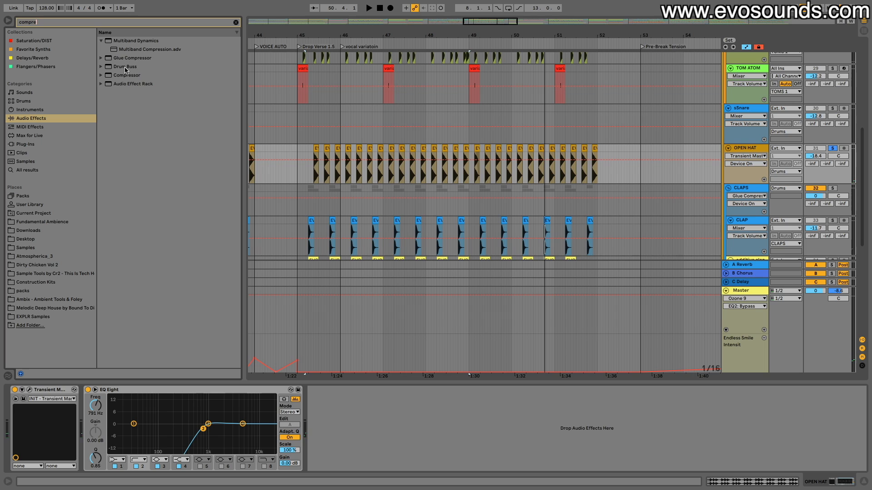
pyautogui.click(124, 76)
pyautogui.press('Return')
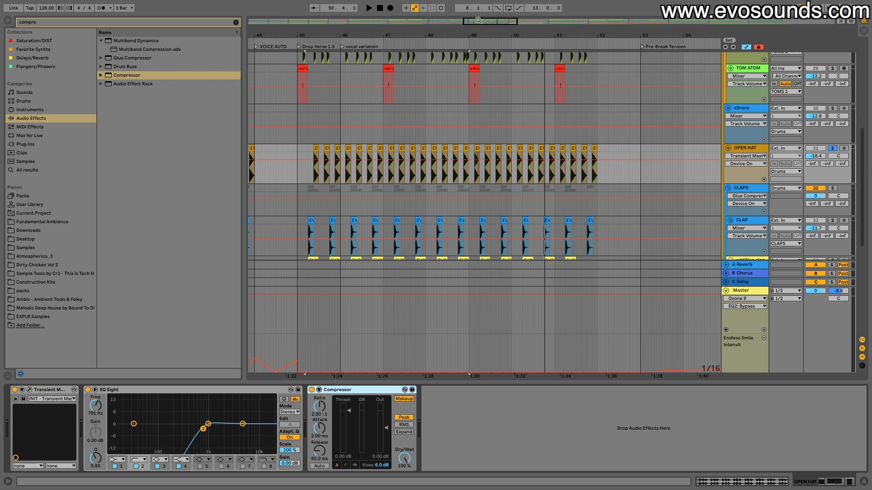
# Hide the automation lanes in the arrangement and target the Open Hat 13 clip at 46.4.3.
pyautogui.moveTo(478, 21); pyautogui.dragTo(463, 122)
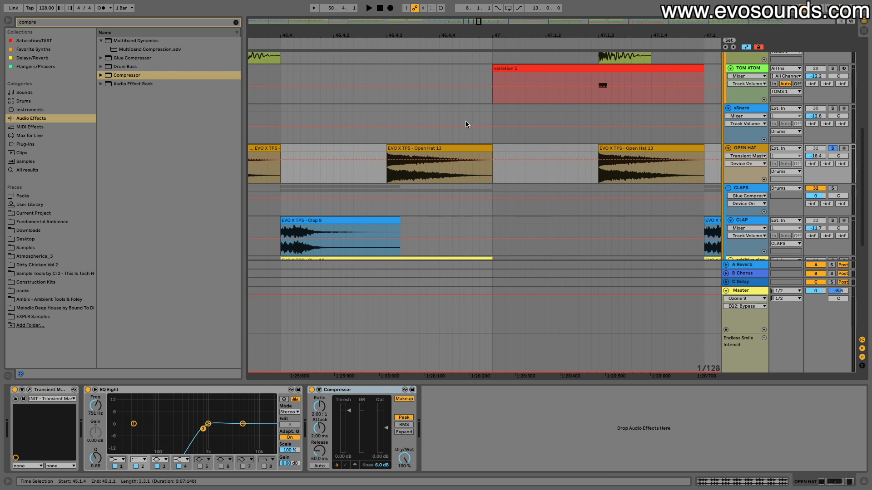
pyautogui.click(440, 150)
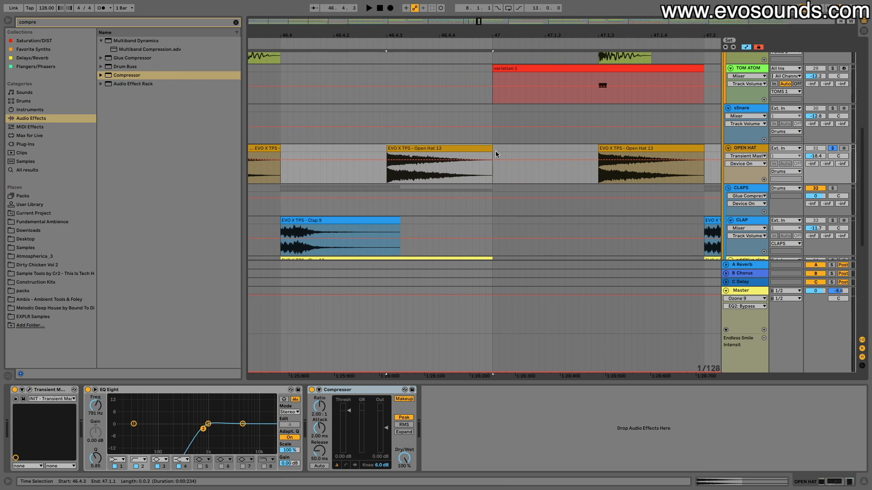
pyautogui.click(748, 47)
pyautogui.click(470, 154)
# Try a curved fade-out on the Open Hat 13 clip at 46.4.3, shifting where the fade starts.
pyautogui.moveTo(491, 154)
pyautogui.mouseDown()
pyautogui.moveTo(456, 154)
pyautogui.moveTo(436, 182)
pyautogui.mouseUp()
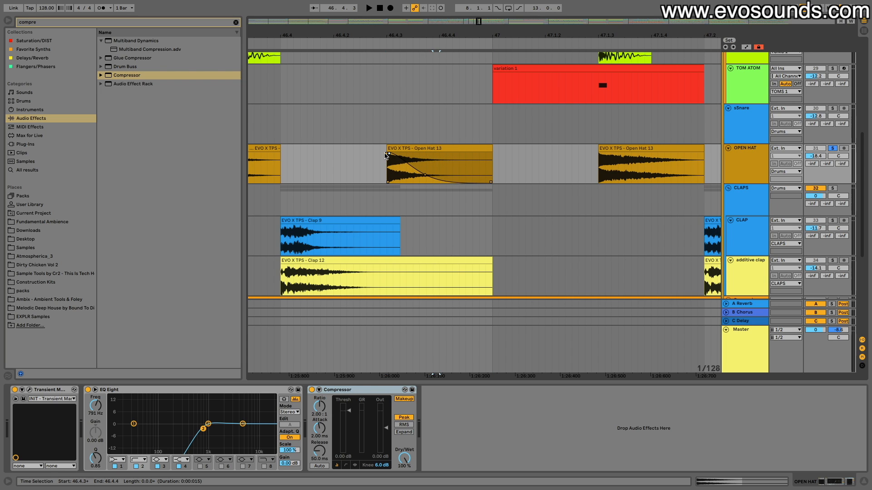
pyautogui.moveTo(387, 156); pyautogui.dragTo(418, 156)
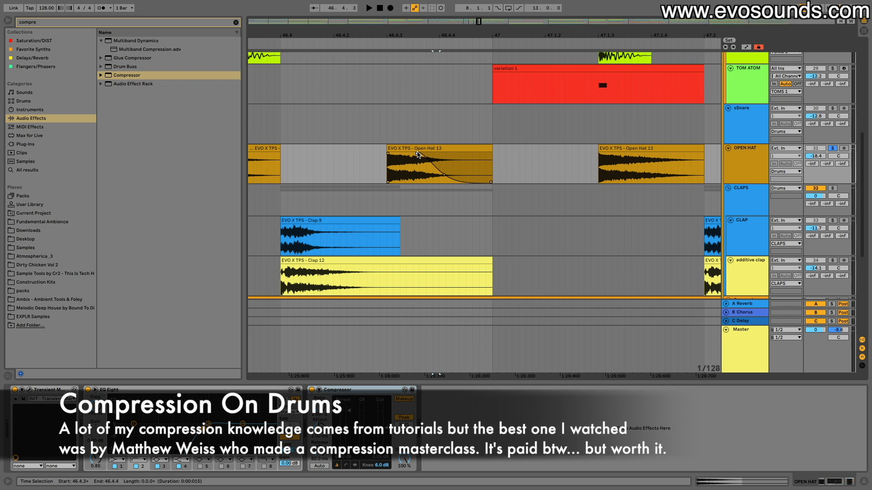
pyautogui.click(333, 390)
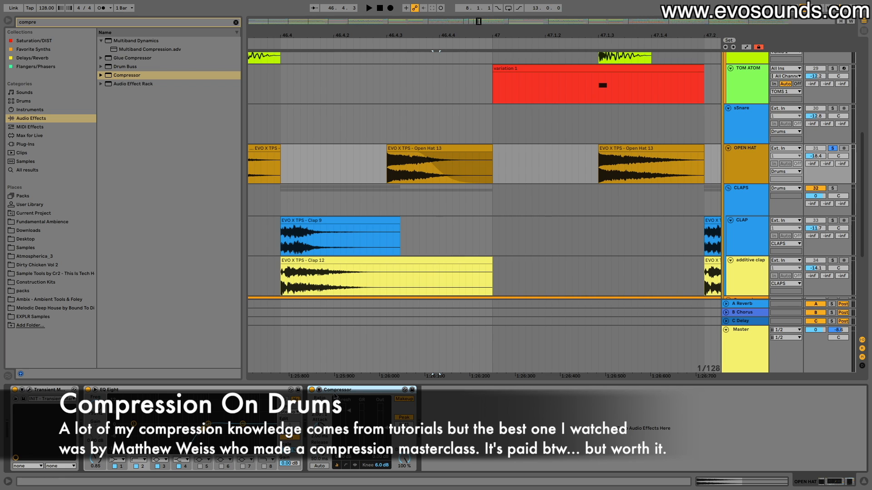
pyautogui.moveTo(415, 156)
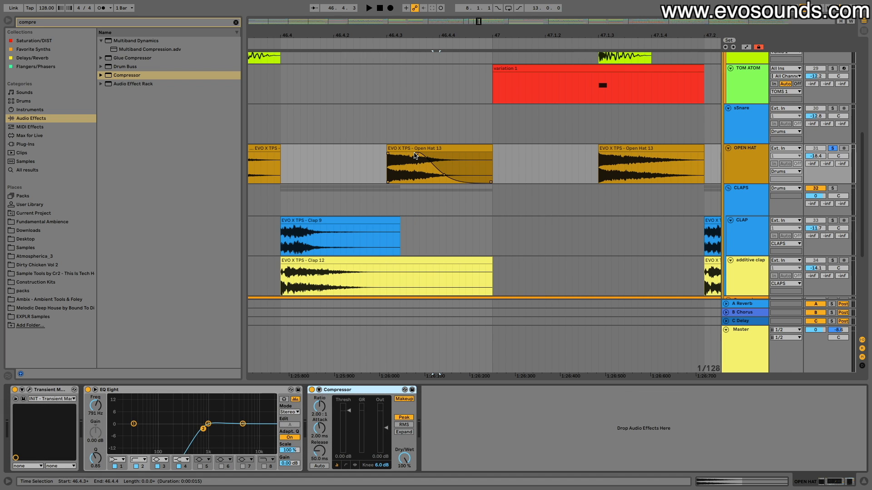
pyautogui.moveTo(415, 156); pyautogui.dragTo(478, 155)
# Turn on Warp for the Open Hat 13 clip at 46.4.3 and show its Compressor Release envelope in an enlarged clip view.
pyautogui.click(401, 149)
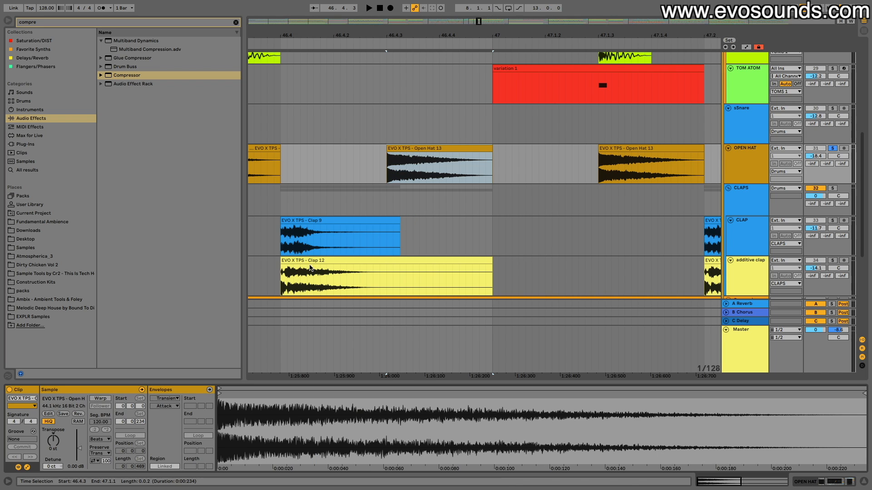
pyautogui.click(101, 398)
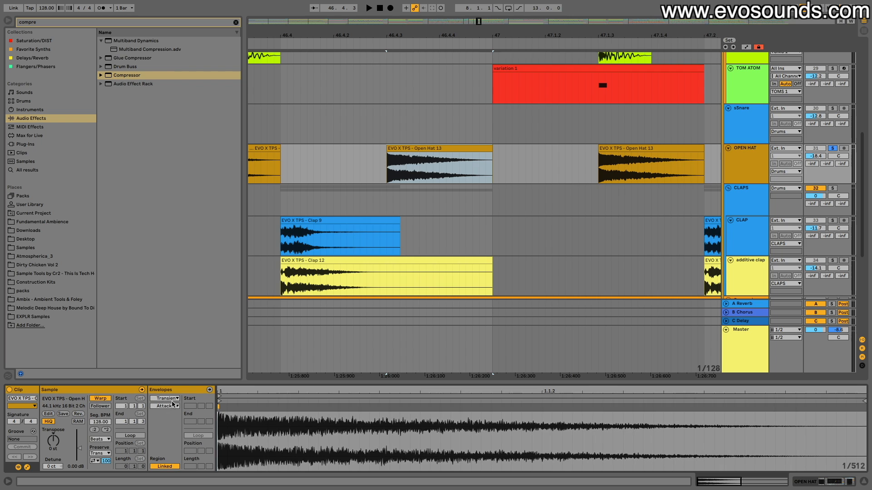
pyautogui.click(171, 406)
pyautogui.click(171, 406)
pyautogui.click(171, 406)
pyautogui.click(171, 409)
pyautogui.moveTo(232, 387); pyautogui.dragTo(232, 210)
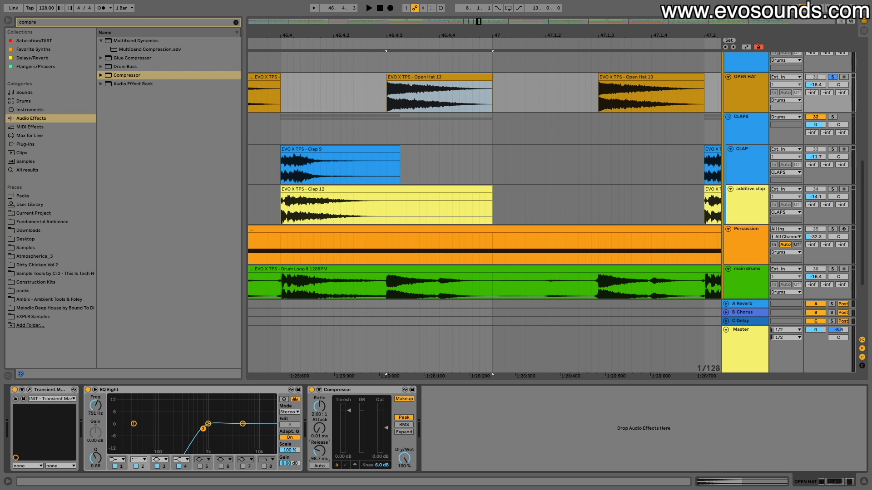
pyautogui.doubleClick(418, 92)
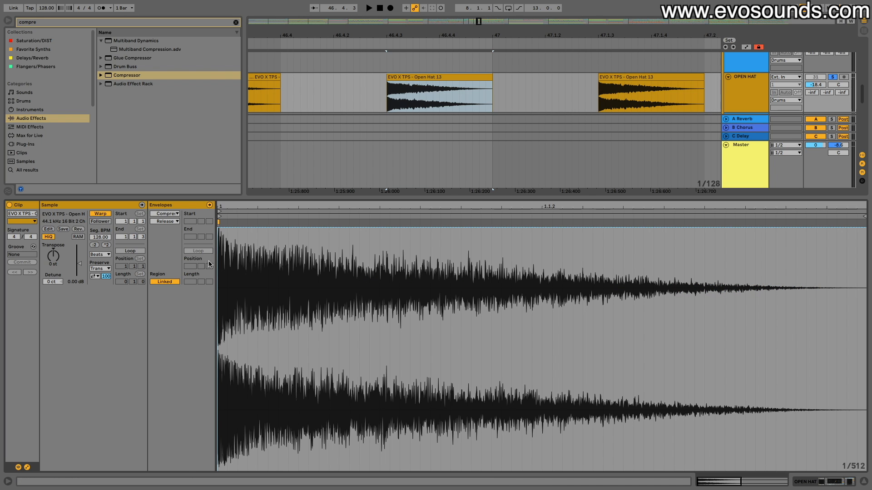
# Draw a Compressor Release envelope ramping up over the hat's start, lower its first point to about 6.7 %, and play it.
pyautogui.hotkey('ctrl', 'a')
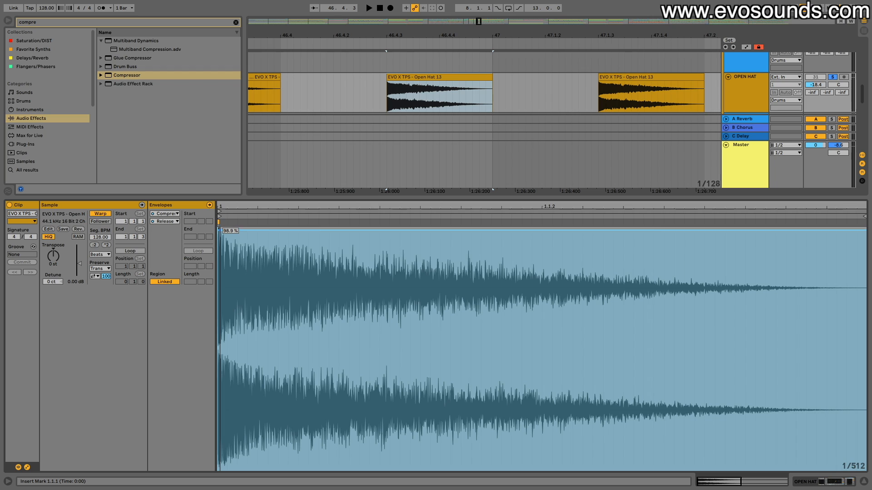
pyautogui.moveTo(220, 231); pyautogui.dragTo(359, 230)
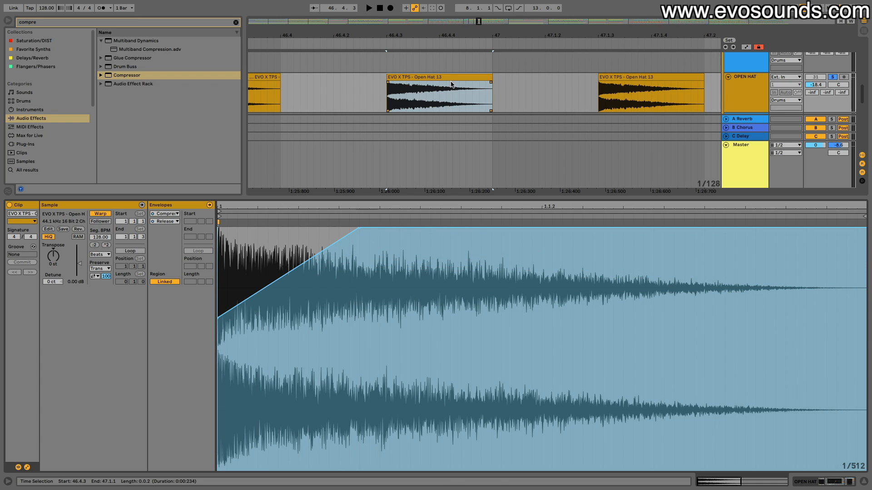
pyautogui.press('space')
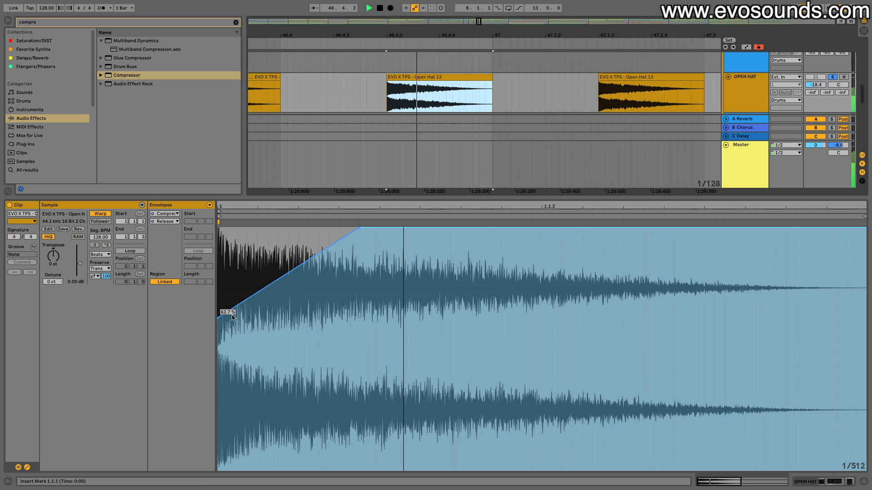
pyautogui.moveTo(218, 318); pyautogui.dragTo(218, 467)
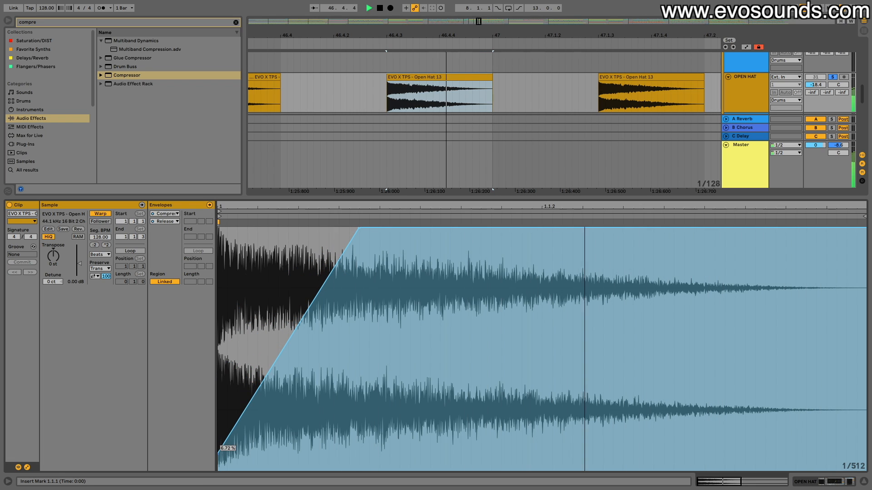
pyautogui.press('space')
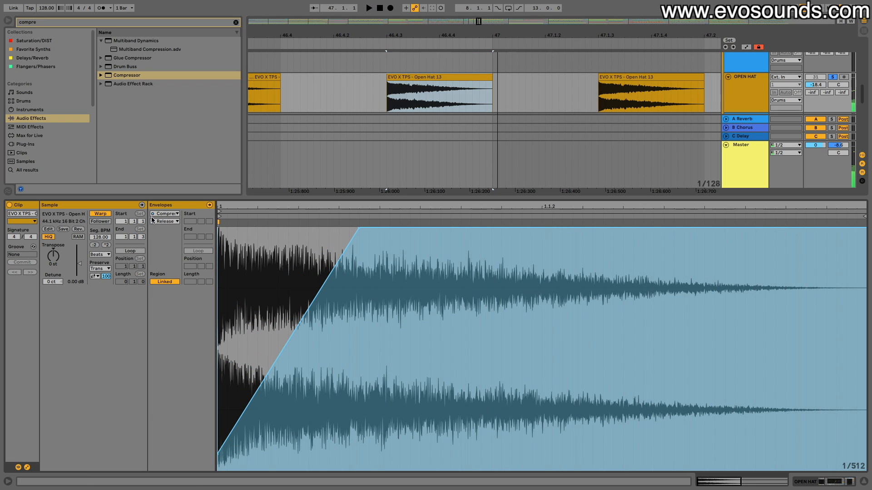
# Undo the Compressor Release envelope edits on the Open Hat clip.
pyautogui.press('super+z')
pyautogui.press('super+z')
pyautogui.press('super+z')
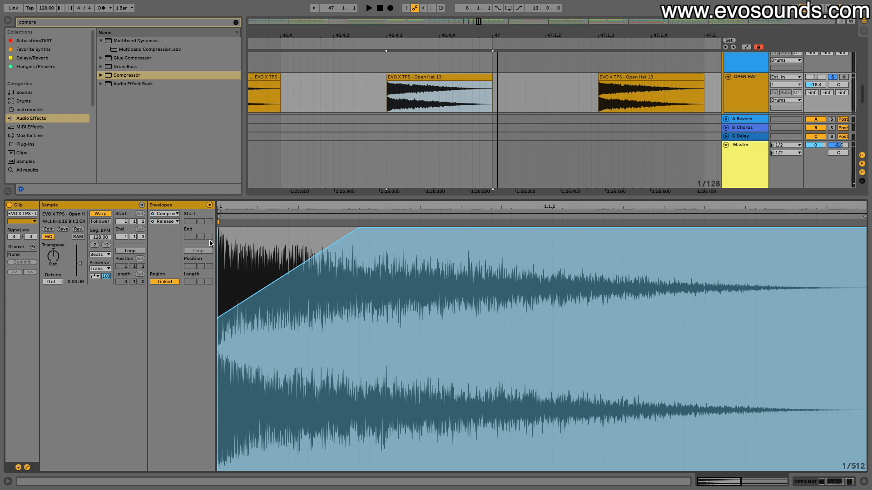
# Switch to the Clip Volume envelope and draw a ramp up to full level over the hat's transient, starting near 52 %.
pyautogui.click(166, 214)
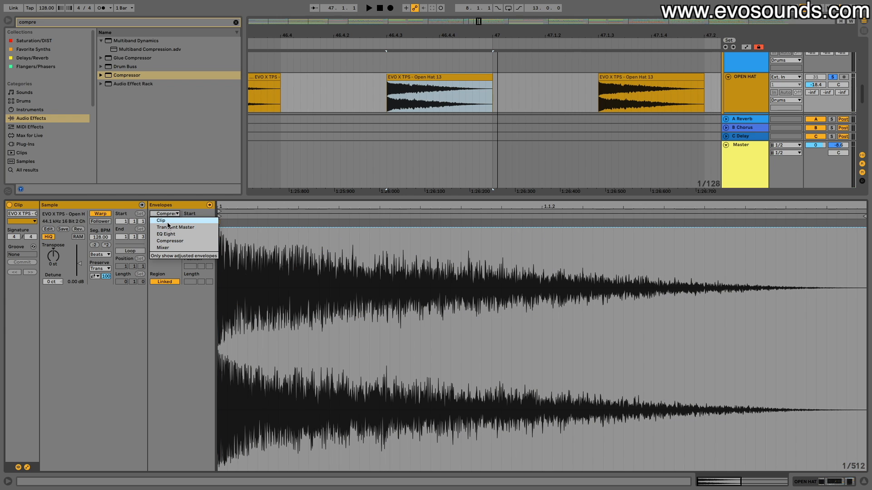
pyautogui.click(166, 223)
pyautogui.moveTo(226, 244); pyautogui.dragTo(381, 228)
pyautogui.press('space')
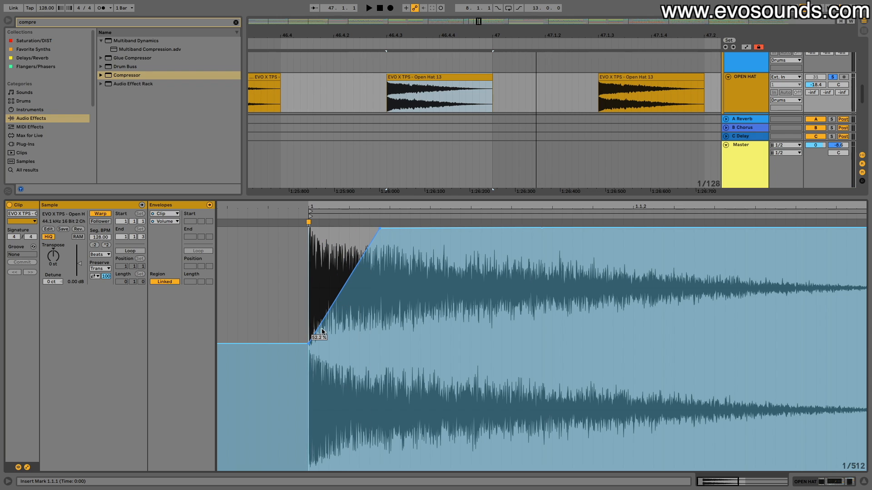
# Try a volume envelope that falls to about 49 % after the hat's transient and holds, play it, and clear its breakpoints.
pyautogui.moveTo(310, 346); pyautogui.dragTo(400, 350)
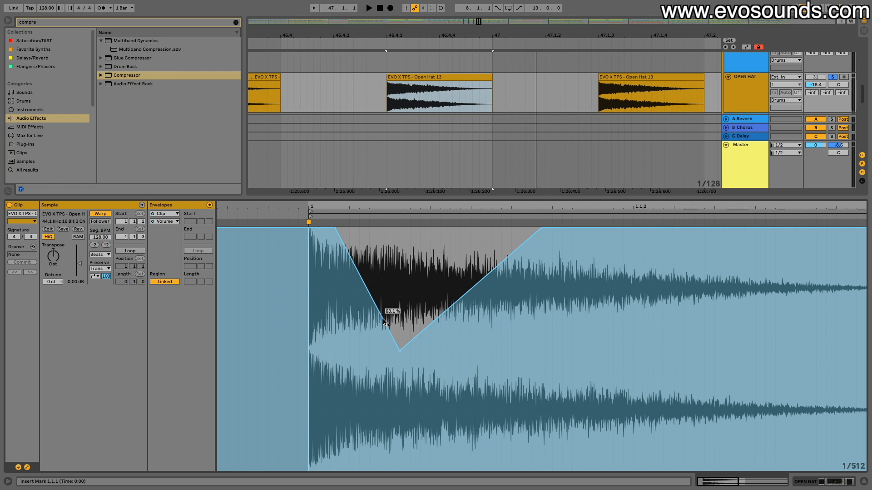
pyautogui.moveTo(542, 231); pyautogui.dragTo(551, 350)
pyautogui.click(542, 230)
pyautogui.press('space')
pyautogui.press('space')
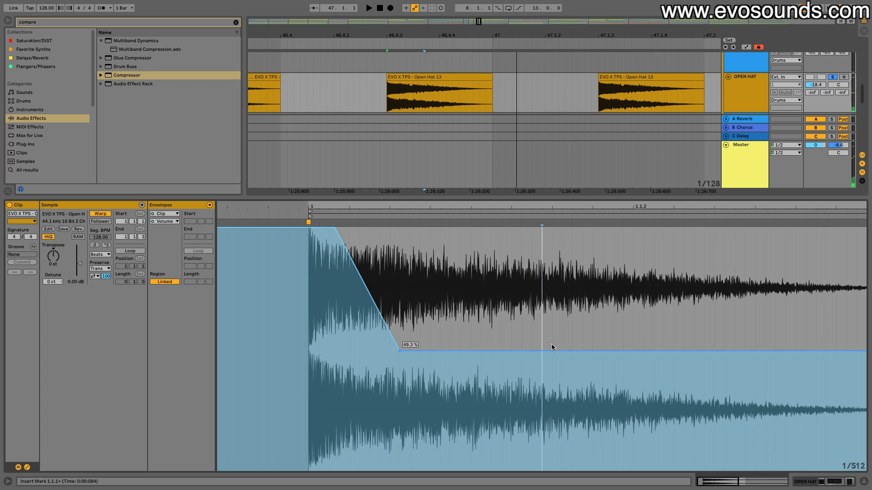
pyautogui.doubleClick(399, 351)
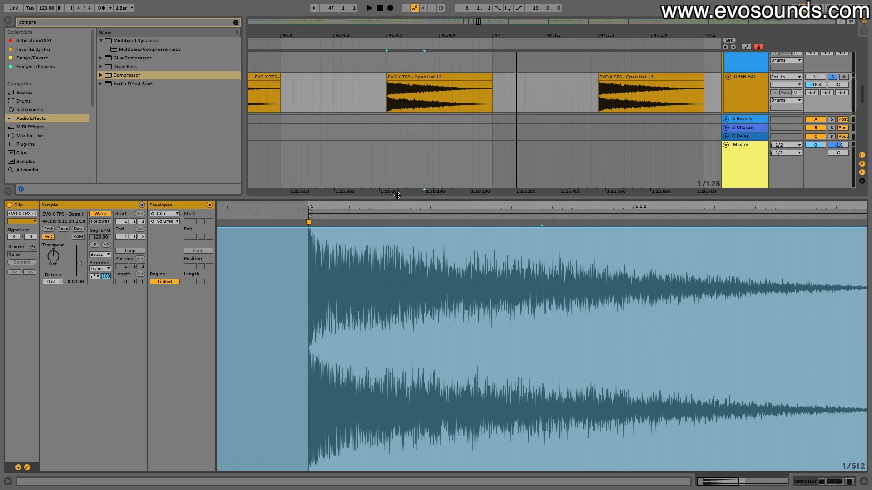
# Return to the OPEN HAT device chain and set the Compressor to Makeup off, 70.7 ms attack and 58.2 ms release while playing.
pyautogui.hotkey('ctrl', 'alt', 'l')
pyautogui.hotkey('ctrl', 'alt', 'l')
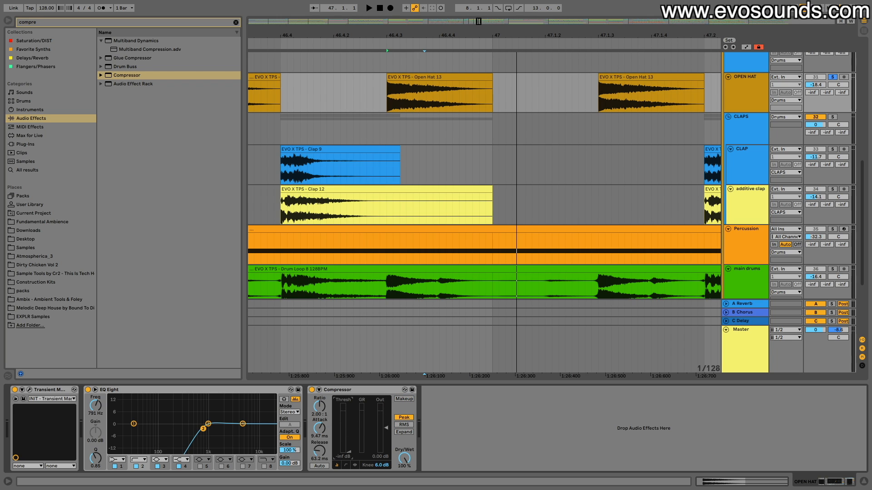
pyautogui.press('space')
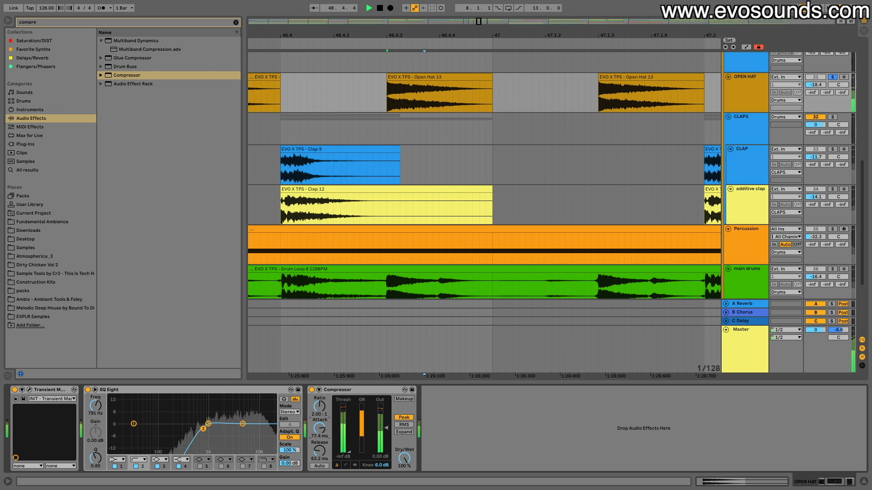
pyautogui.press('space')
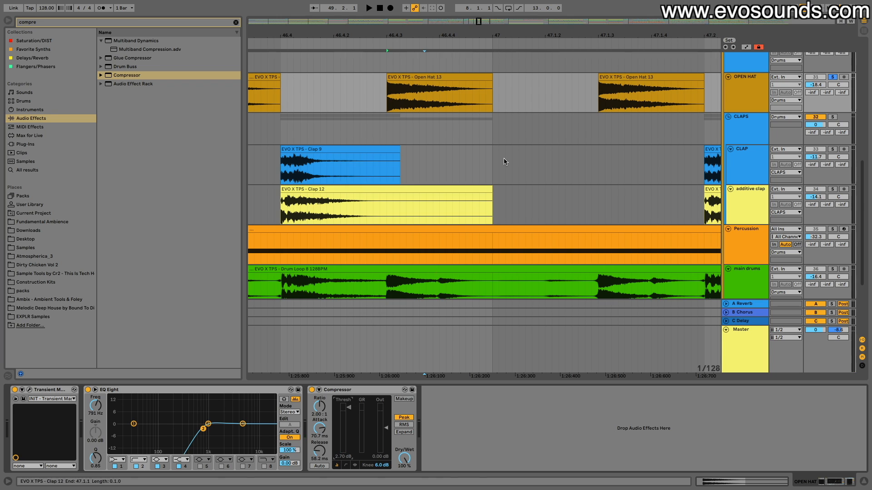
pyautogui.scroll(3, 506, 162)
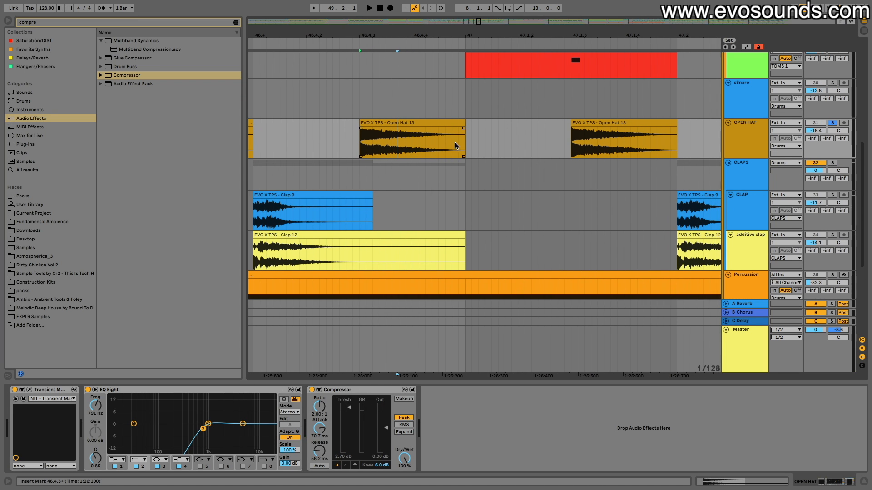
# Play from the Open Hat clip at 47.1.3, setting the Compressor threshold to -20.7 dB and EQ Eight output gain to -5.06 dB.
pyautogui.moveTo(463, 139); pyautogui.dragTo(571, 134)
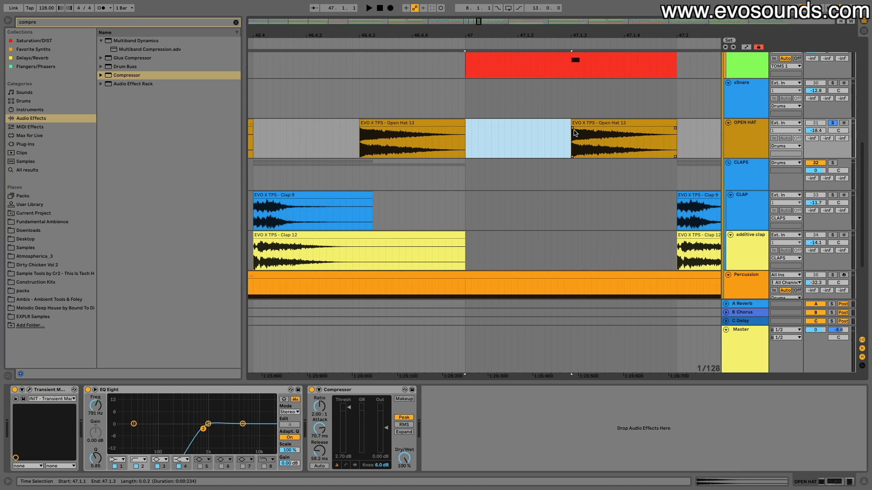
pyautogui.click(581, 125)
pyautogui.press('space')
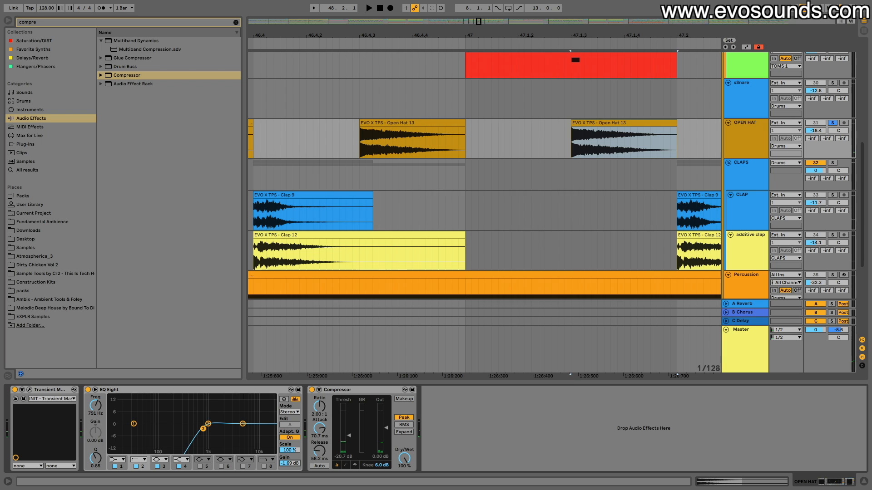
pyautogui.press('space')
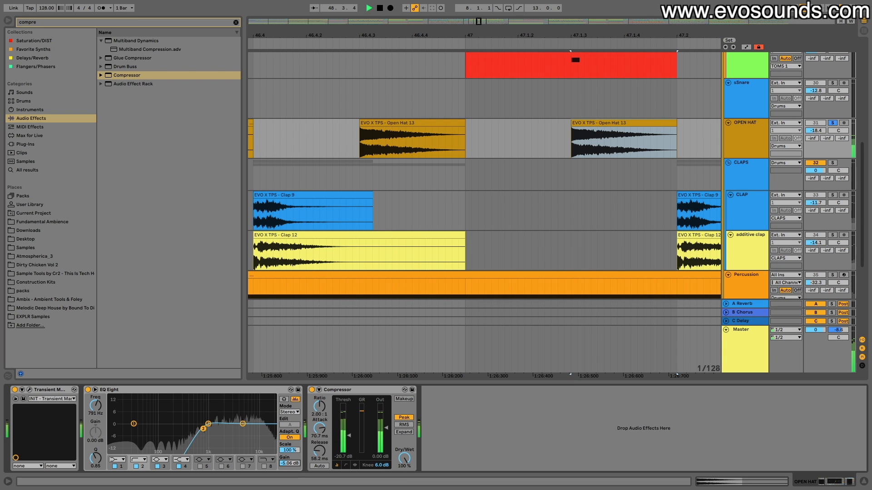
# Replay from the Open Hat clip at 46.4.3 and set the Compressor's knee to 0.0 dB and threshold to -16.4 dB.
pyautogui.press('Tab')
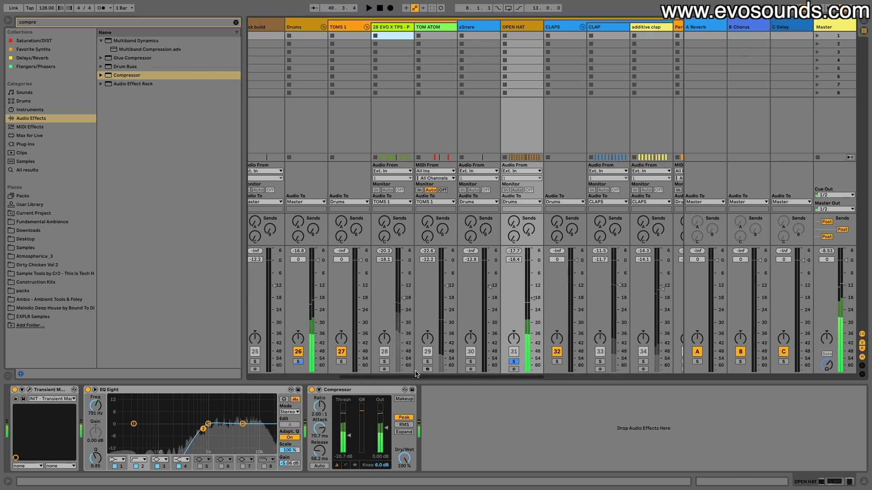
pyautogui.press('Tab')
pyautogui.click(409, 122)
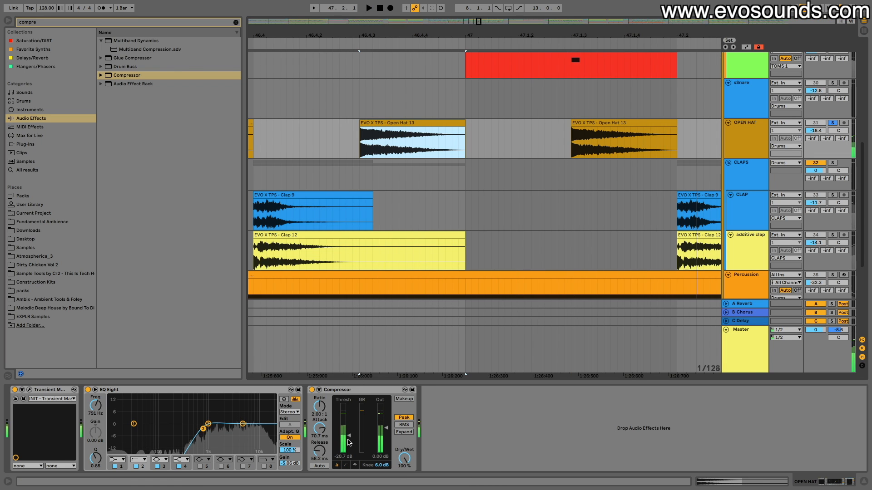
pyautogui.press('space')
pyautogui.moveTo(383, 465); pyautogui.dragTo(385, 450)
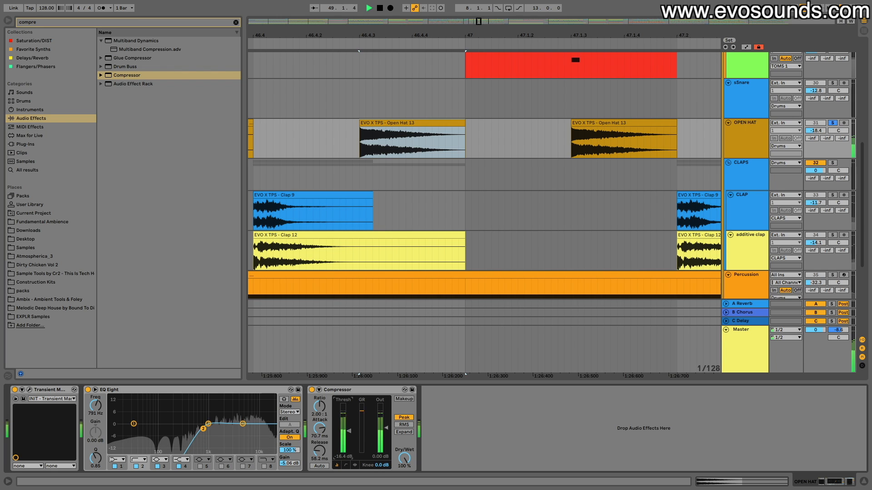
# Play the open hat with the full mix from 45.1.1 and from 40.4.1 in Drop Verse 1.
pyautogui.press('space')
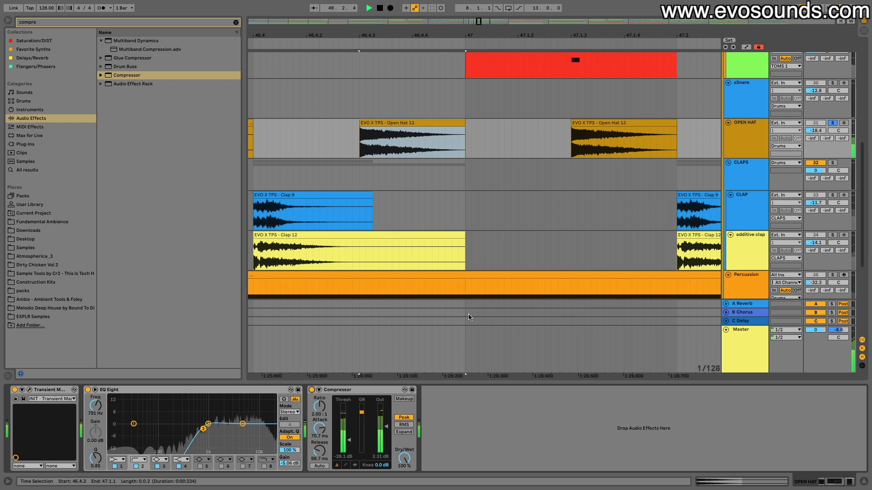
pyautogui.scroll(-2, 469, 317)
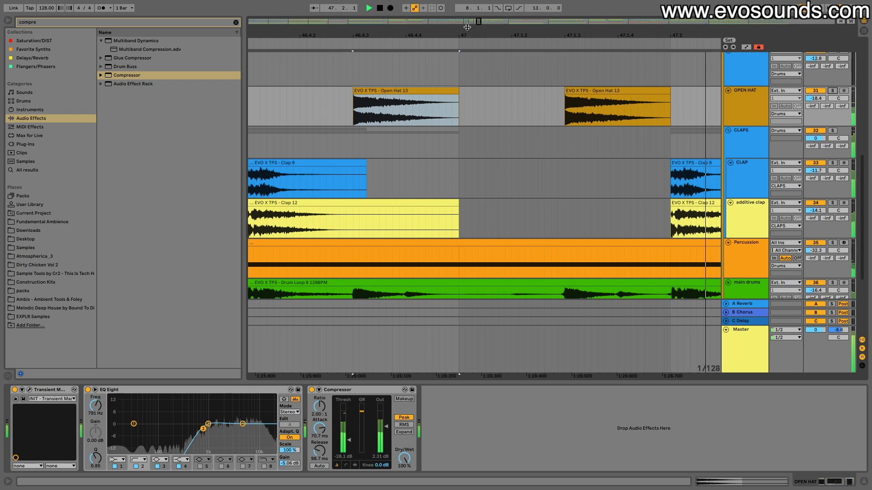
pyautogui.moveTo(478, 21); pyautogui.dragTo(472, 82)
pyautogui.click(313, 104)
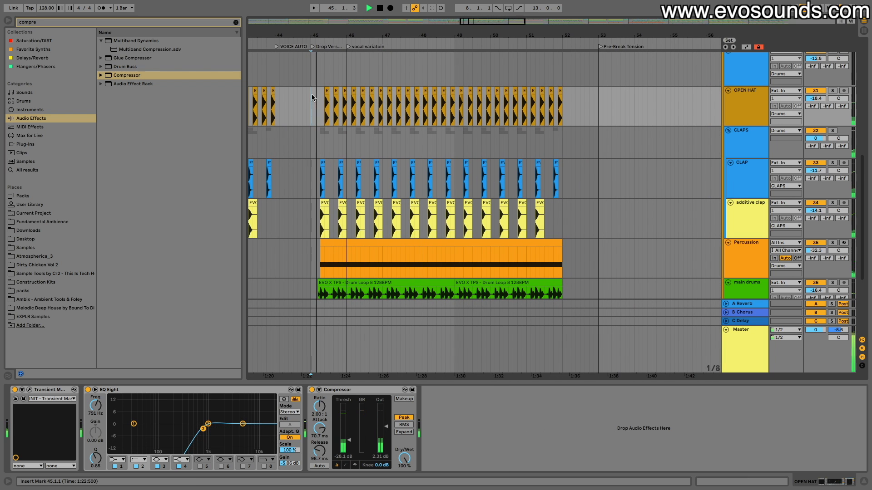
pyautogui.hscroll(-10, 415, 86)
pyautogui.click(408, 100)
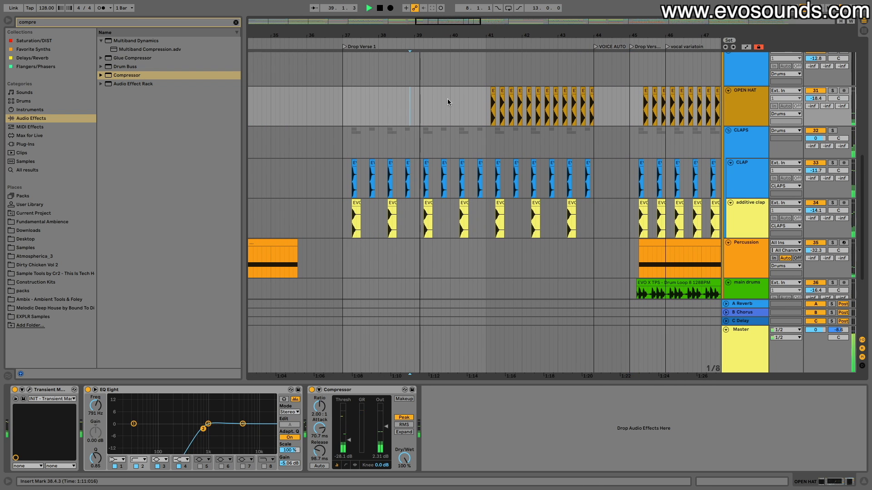
pyautogui.scroll(1, 440, 112)
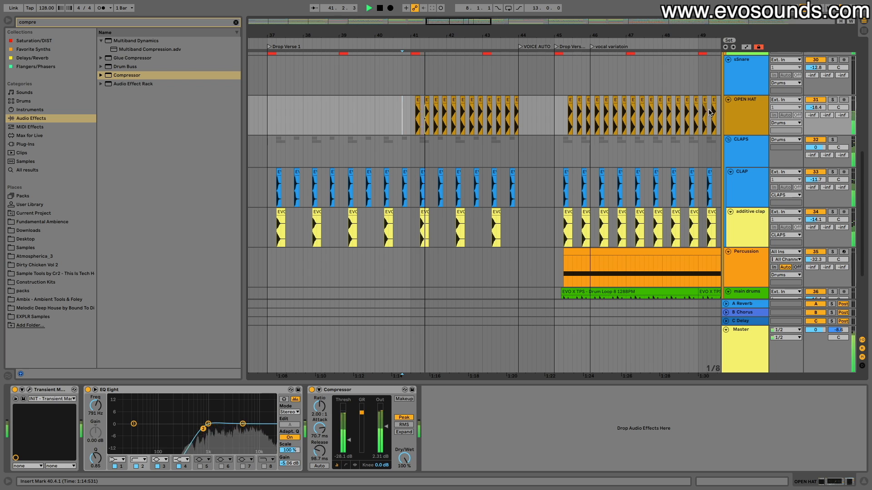
# Raise the OPEN HAT track volume to -12.9 dB and solo the track.
pyautogui.click(825, 108)
pyautogui.moveTo(825, 107); pyautogui.dragTo(825, 87)
pyautogui.click(833, 99)
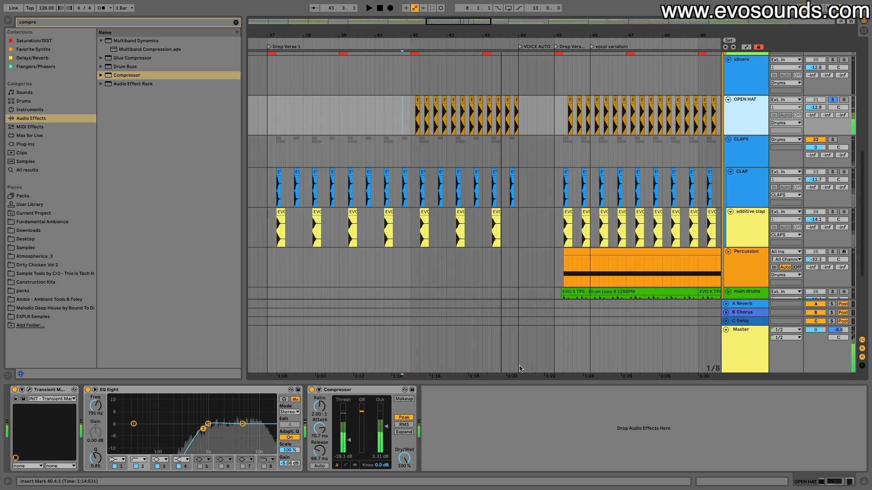
# Set the OPEN HAT Compressor to a 4.06:1 ratio, 93.0 ms attack and 79.6 ms release while playing the soloed hat.
pyautogui.moveTo(320, 434); pyautogui.dragTo(321, 443)
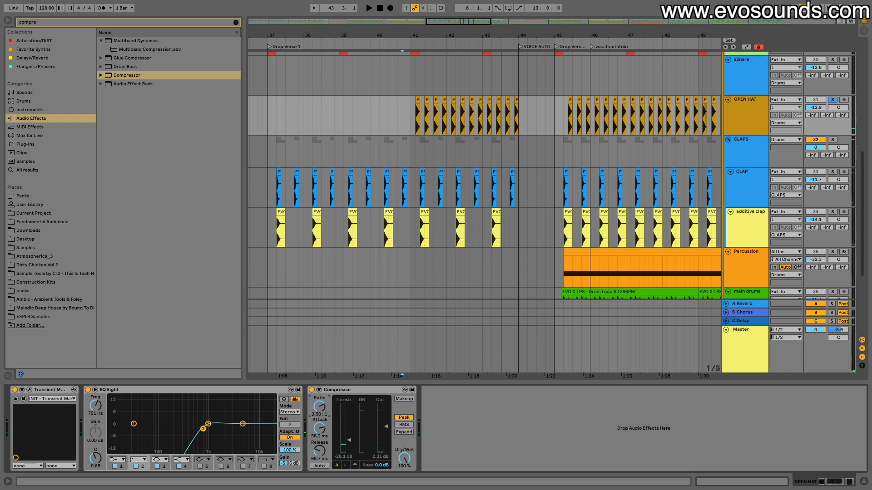
pyautogui.press('space')
pyautogui.moveTo(319, 407); pyautogui.dragTo(320, 401)
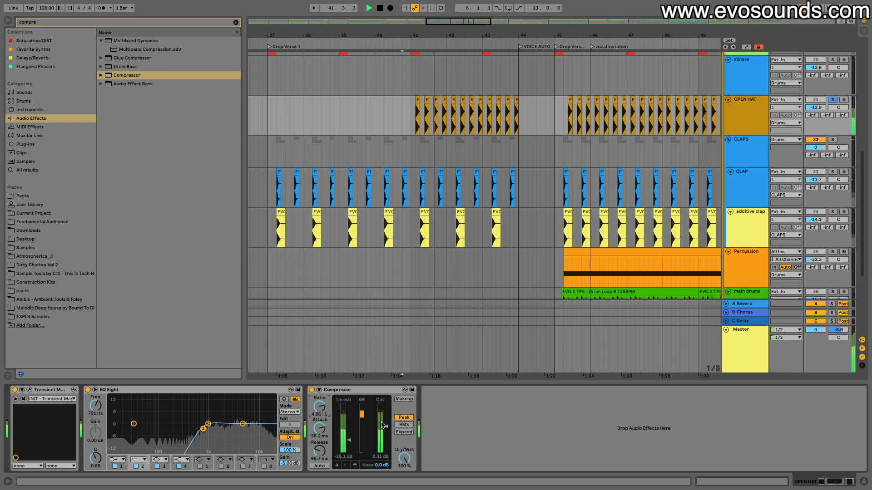
pyautogui.moveTo(320, 428); pyautogui.dragTo(320, 422)
pyautogui.moveTo(320, 450)
pyautogui.mouseDown()
pyautogui.moveTo(320, 459)
pyautogui.moveTo(319, 451)
pyautogui.mouseUp()
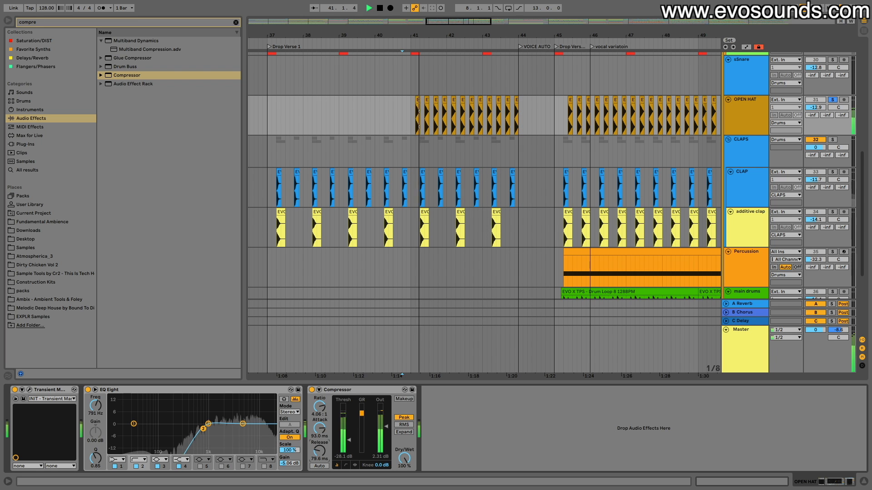
# Compare the hat with the Compressor bypassed and active while lowering the threshold to -35.3 dB, and show the Session View mixer.
pyautogui.click(311, 390)
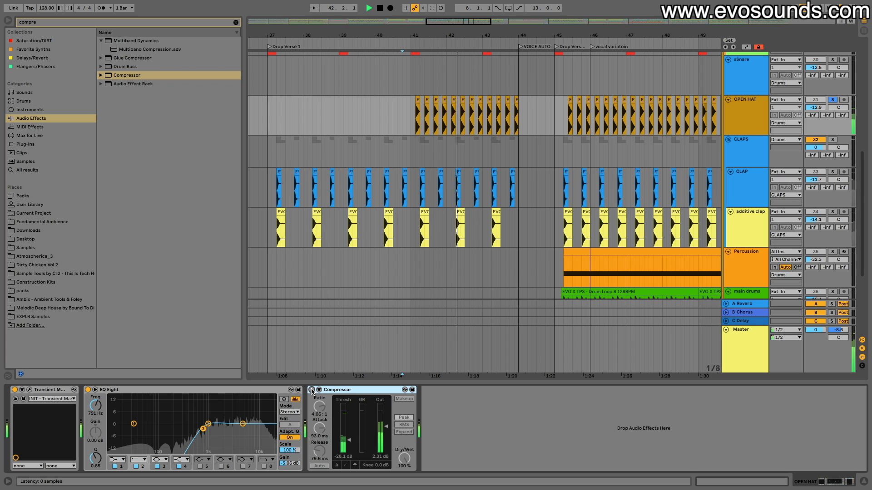
pyautogui.click(312, 389)
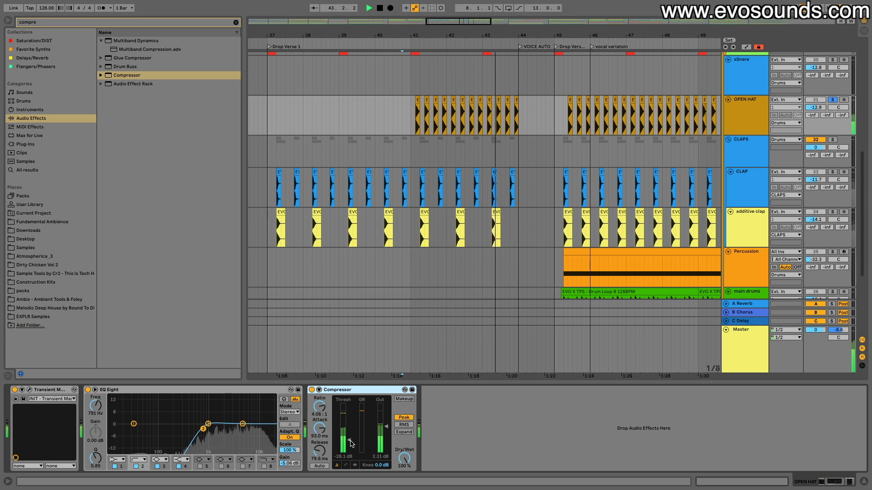
pyautogui.moveTo(350, 443); pyautogui.dragTo(350, 450)
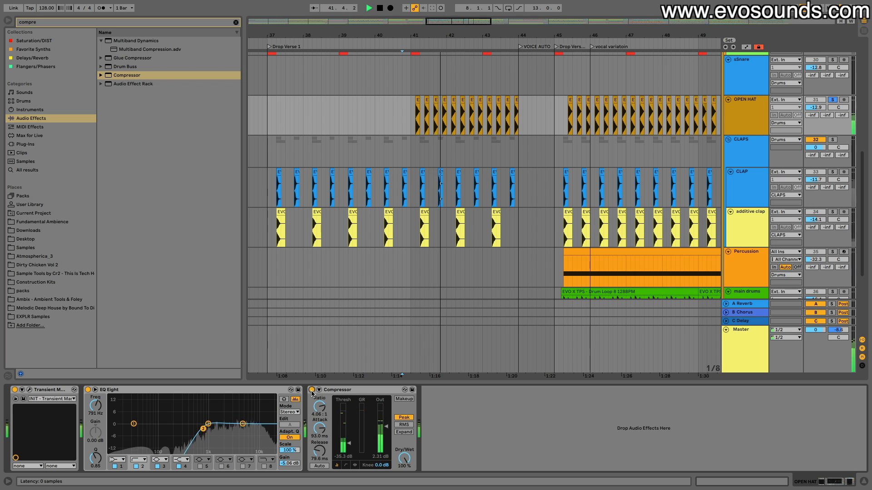
pyautogui.press('Tab')
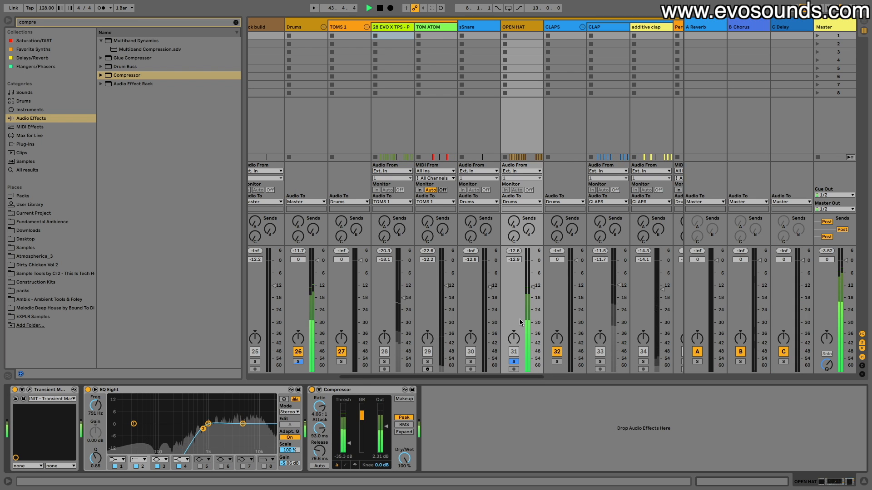
# Set the OPEN HAT Compressor's attack to 102 ms, release to 53.6 ms and threshold to -48.4 dB, auditioning the loop.
pyautogui.press('space')
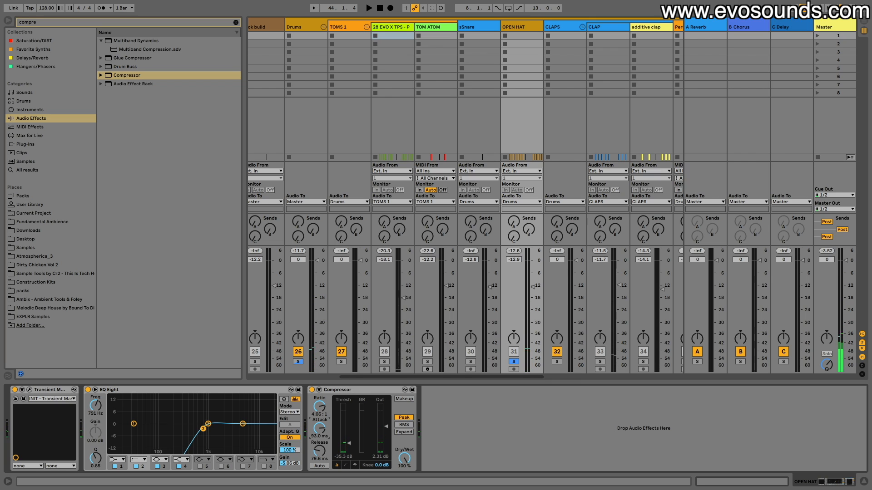
pyautogui.moveTo(319, 452); pyautogui.dragTo(319, 449)
pyautogui.press('space')
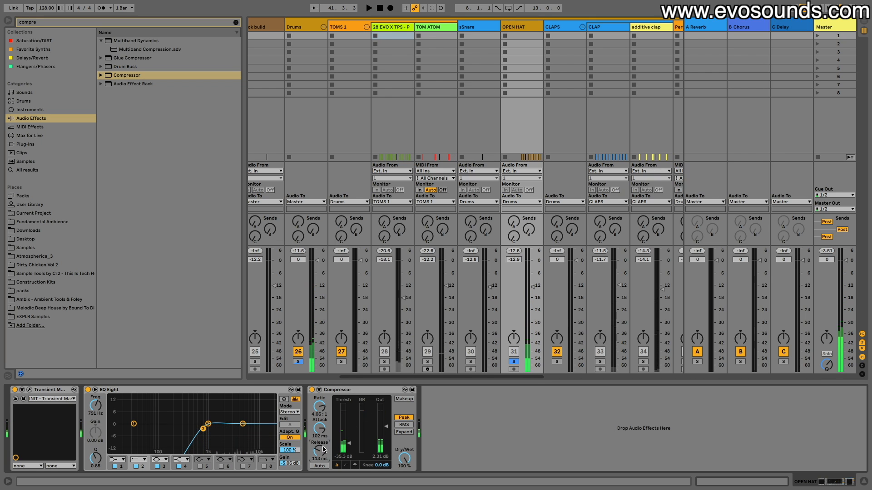
pyautogui.press('space')
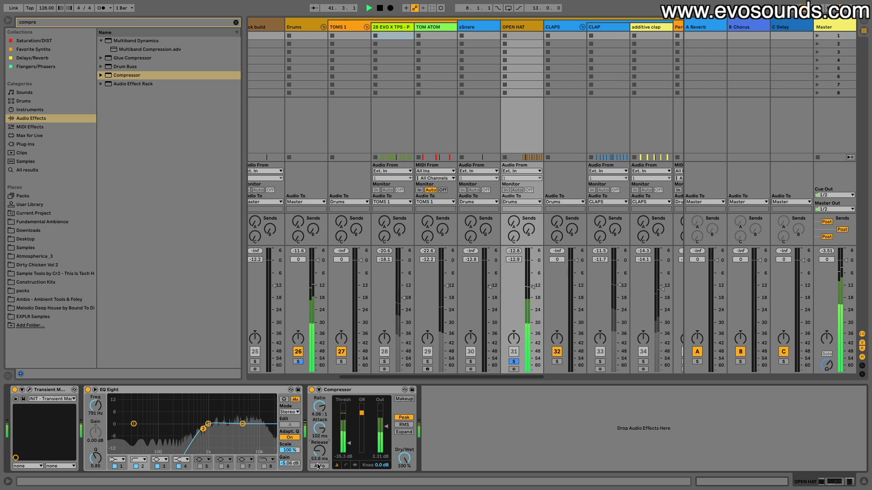
pyautogui.moveTo(345, 450); pyautogui.dragTo(345, 458)
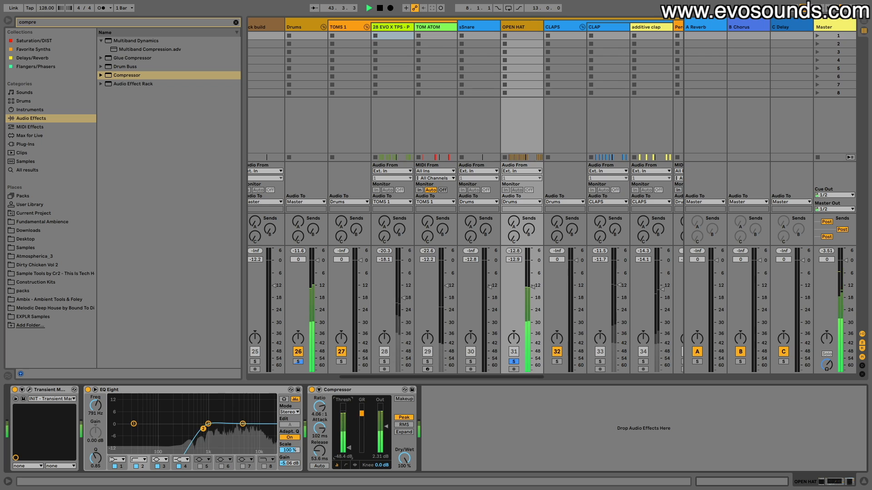
# Unsolo OPEN HAT, raise its volume to -10.7 dB and compare the mix with its Compressor bypassed and active.
pyautogui.click(313, 391)
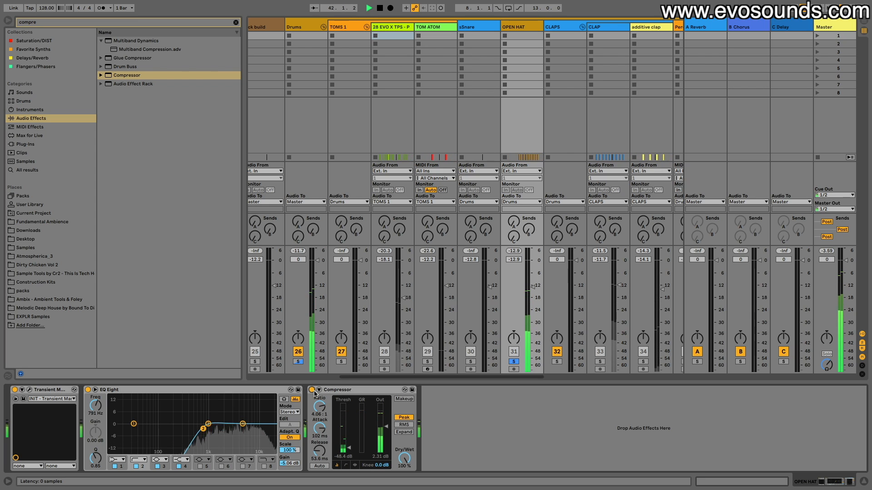
pyautogui.click(312, 390)
pyautogui.click(513, 361)
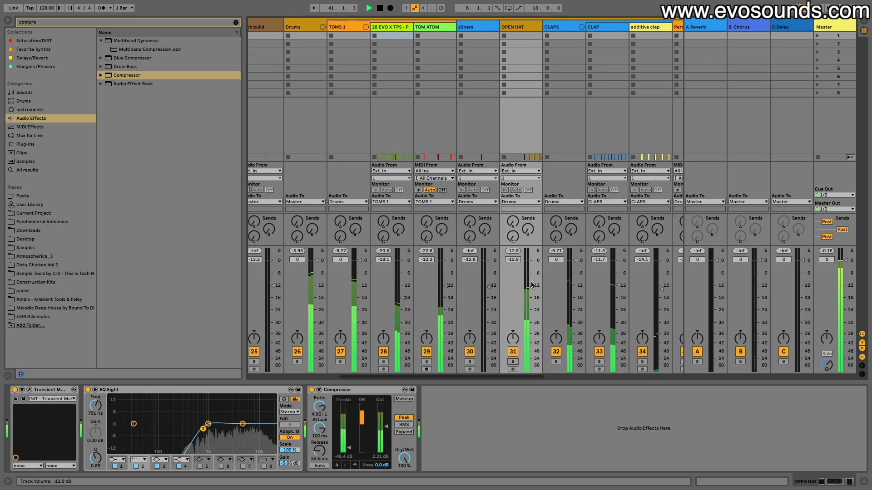
pyautogui.moveTo(532, 285); pyautogui.dragTo(532, 282)
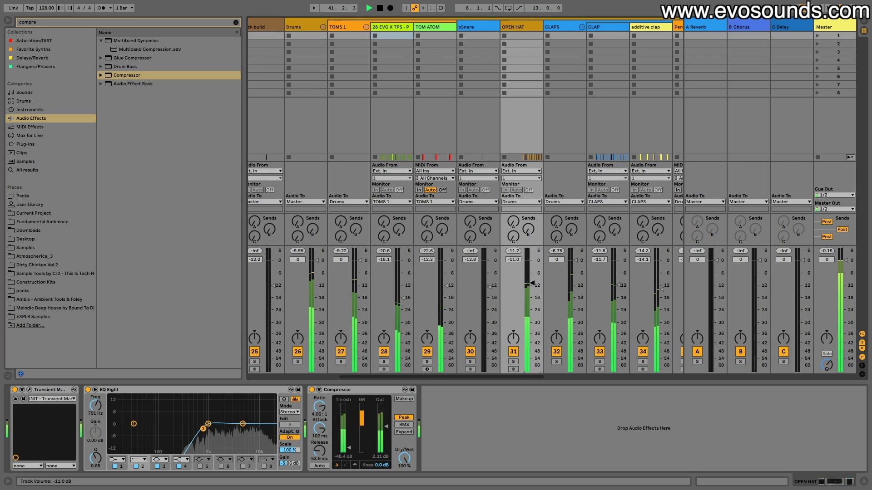
pyautogui.click(312, 390)
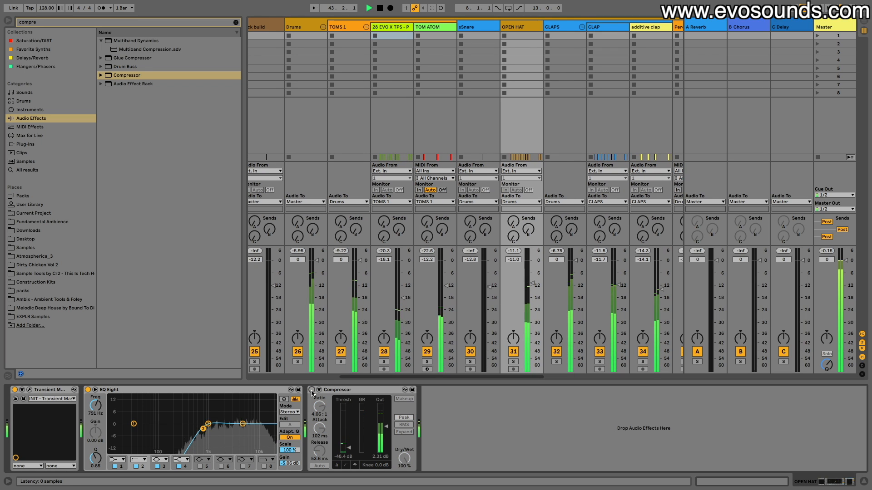
pyautogui.hscroll(-2, 408, 338)
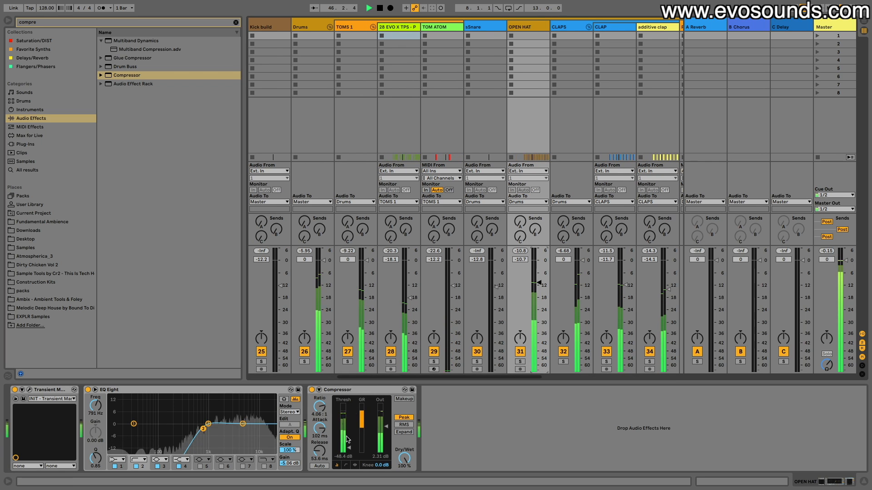
# Set the OPEN HAT Compressor's release to 27.7 ms and threshold to -38.9 dB, and raise the track's volume to -9.6 dB.
pyautogui.moveTo(319, 451); pyautogui.dragTo(319, 458)
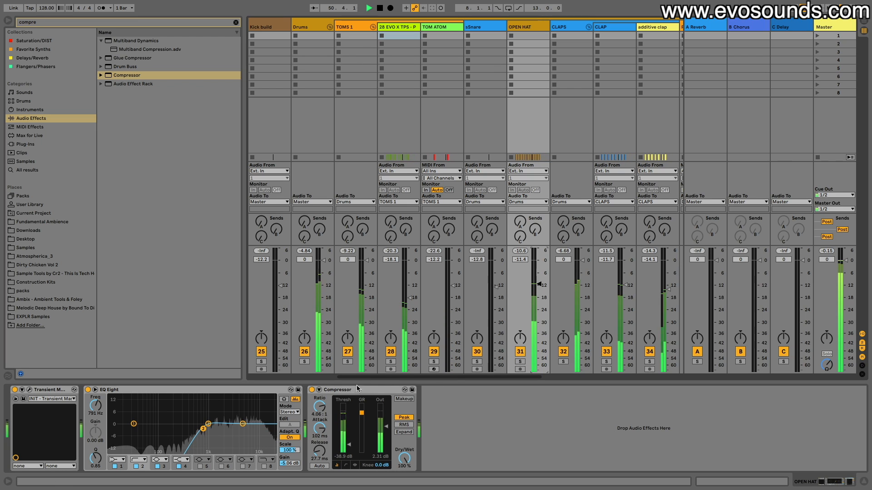
pyautogui.click(311, 390)
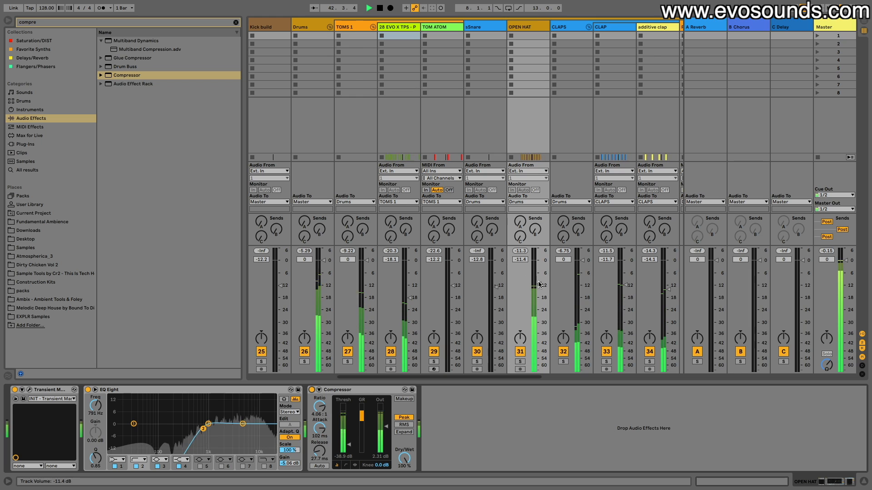
pyautogui.moveTo(539, 284); pyautogui.dragTo(539, 281)
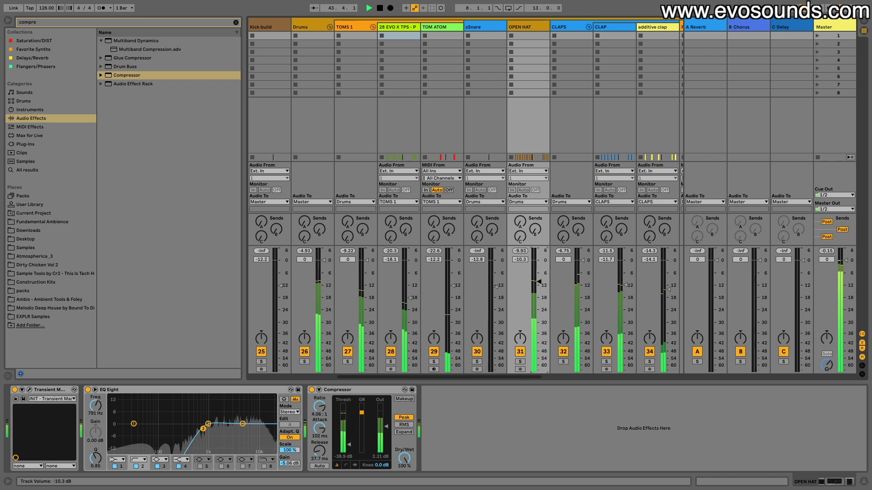
# Switch to the Arrangement View, select the Percussion track and play it soloed.
pyautogui.press('Tab')
pyautogui.click(739, 220)
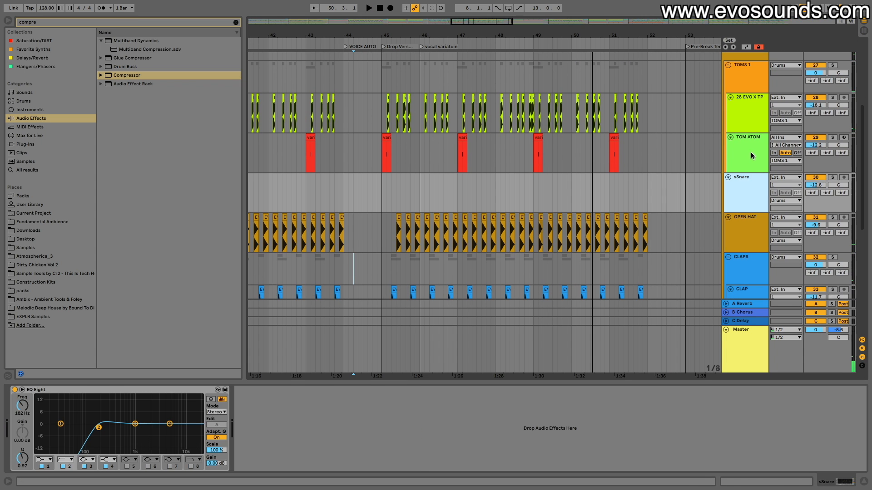
pyautogui.click(750, 155)
pyautogui.scroll(-10, 748, 149)
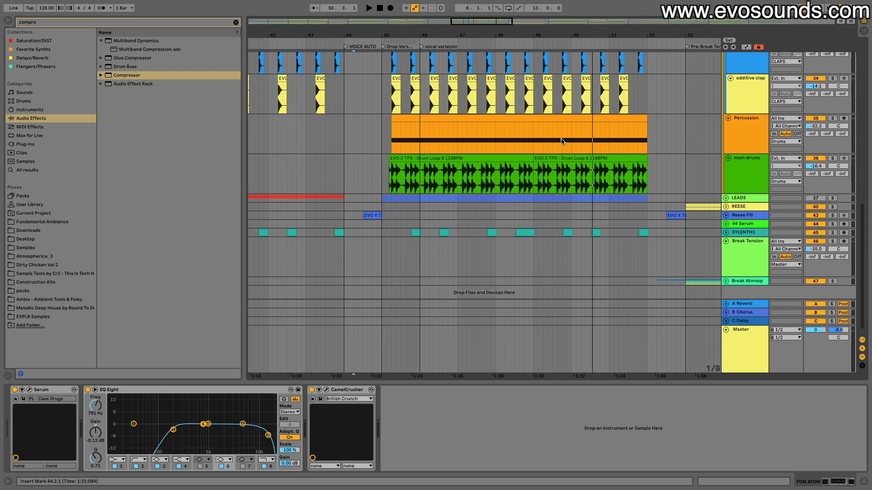
pyautogui.press('space')
pyautogui.click(738, 126)
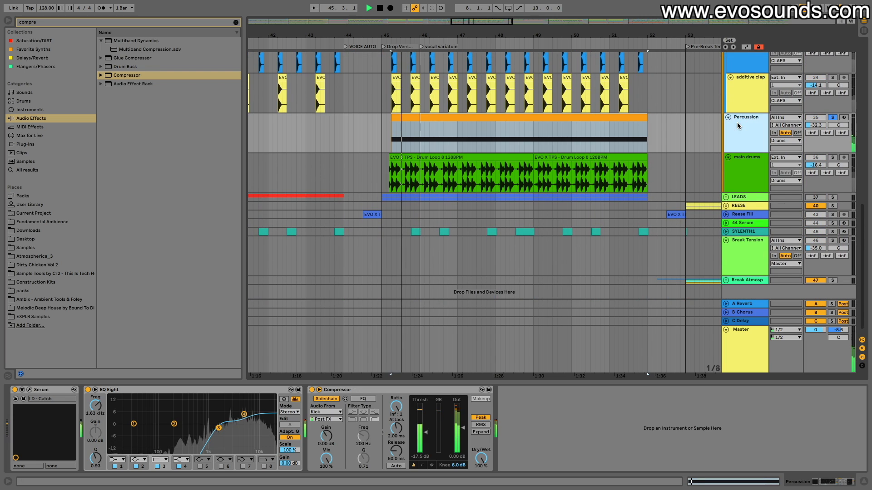
# Compare Percussion with its sidechain Compressor off and on, then enable the sidechain EQ and lower the threshold to -37.6 dB.
pyautogui.click(312, 389)
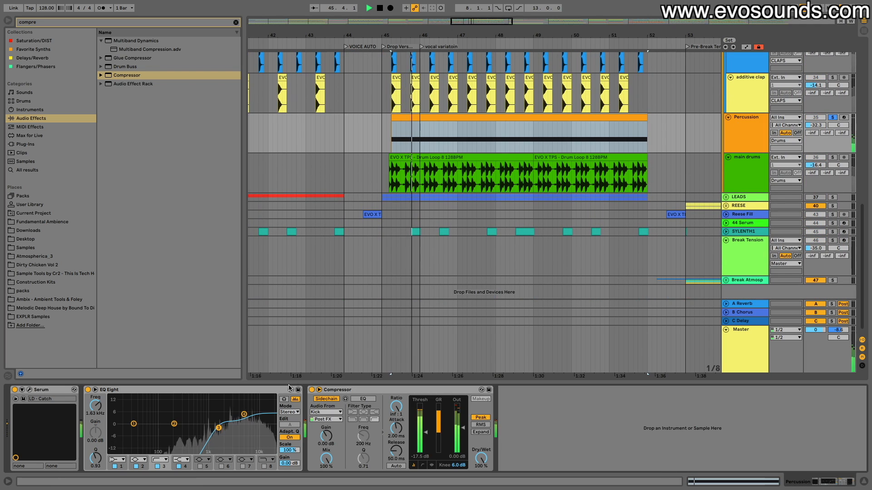
pyautogui.click(312, 390)
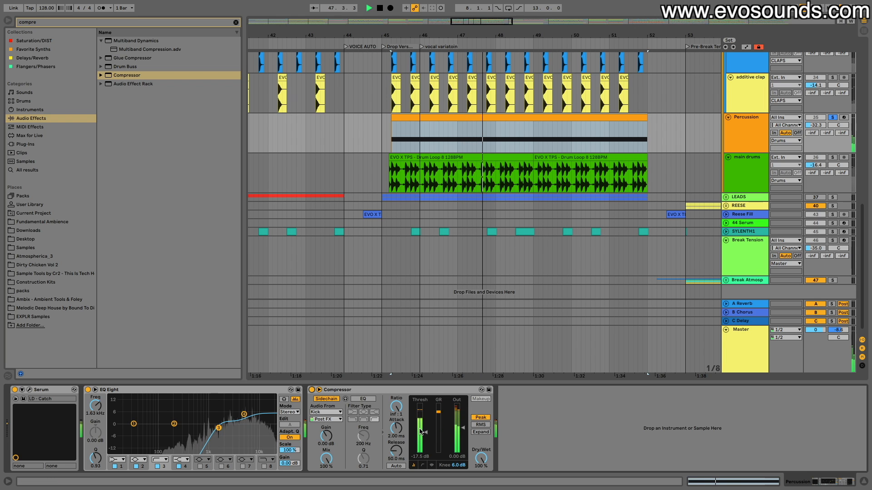
pyautogui.click(363, 399)
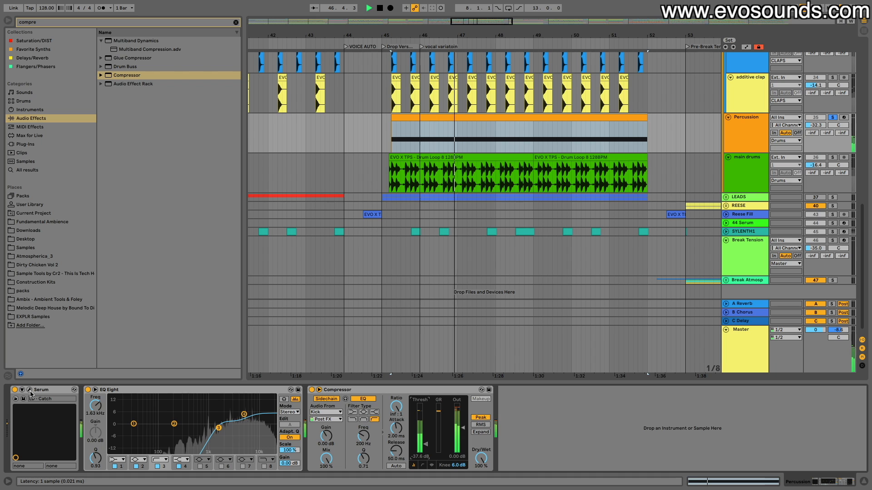
# Open the effects of the Percussion track's Serum and compare the sound with Delay off and on, soloed and in the mix.
pyautogui.press('super+alt+p')
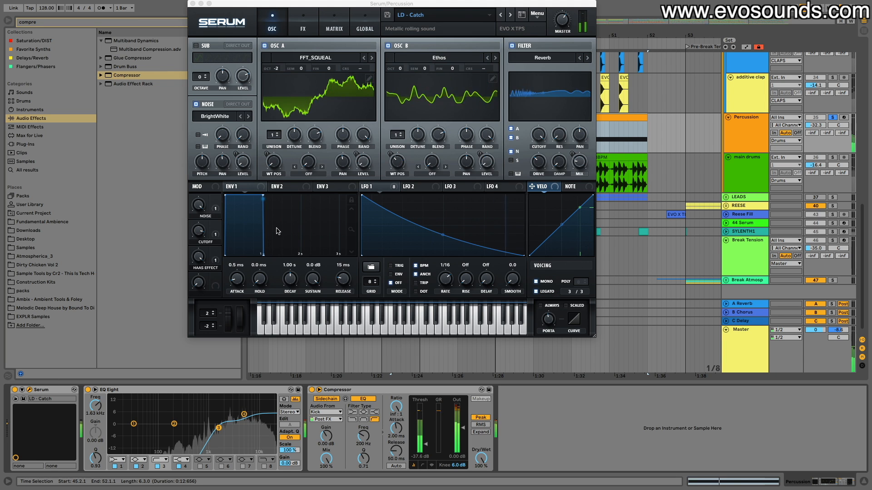
pyautogui.click(303, 23)
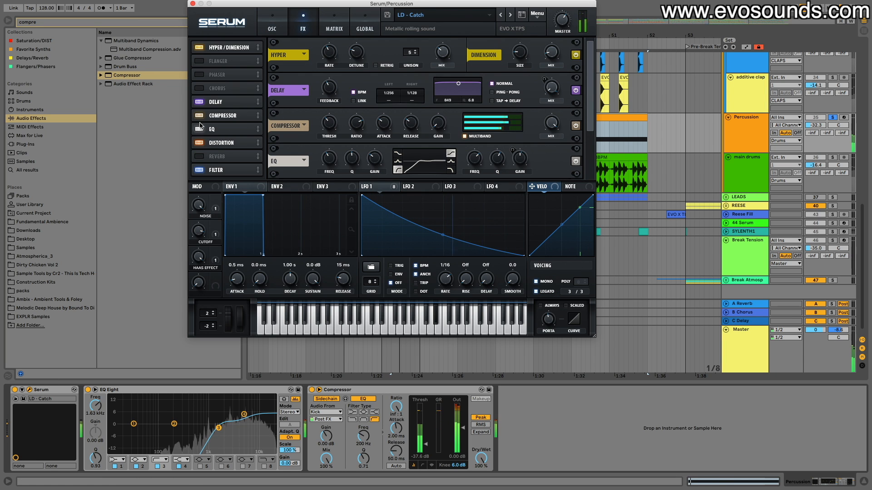
pyautogui.click(199, 102)
pyautogui.click(206, 104)
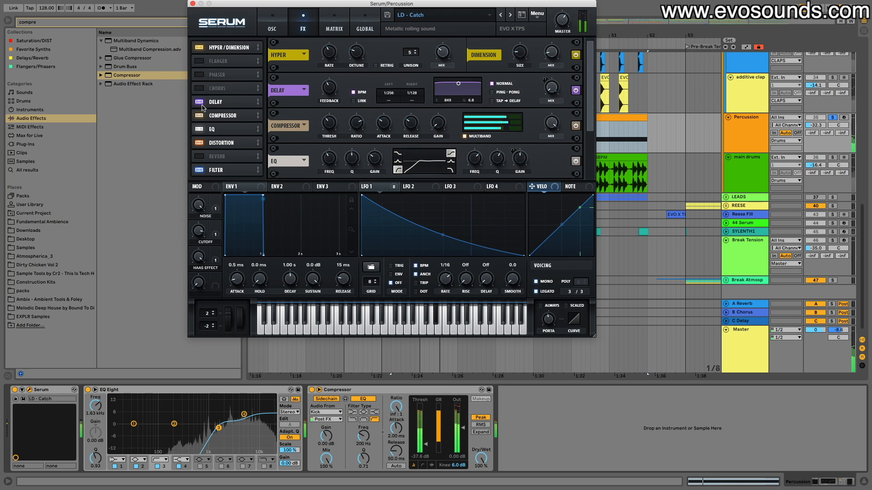
pyautogui.click(206, 104)
pyautogui.click(809, 148)
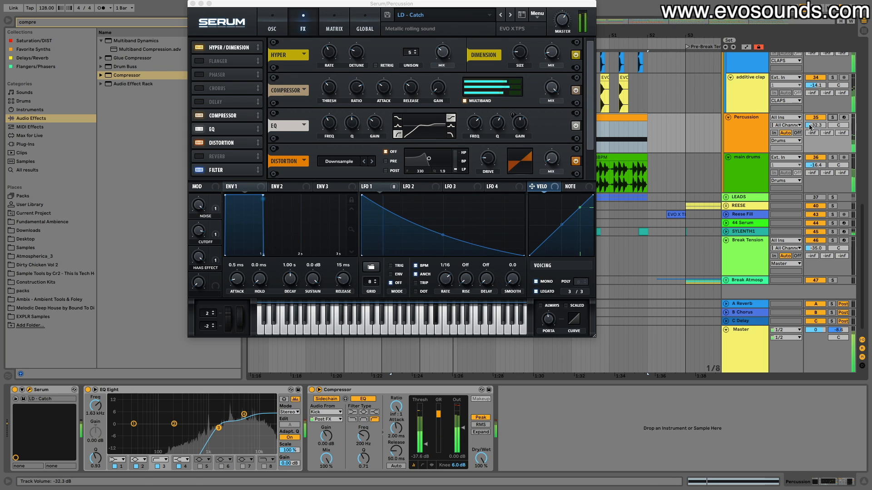
pyautogui.click(203, 101)
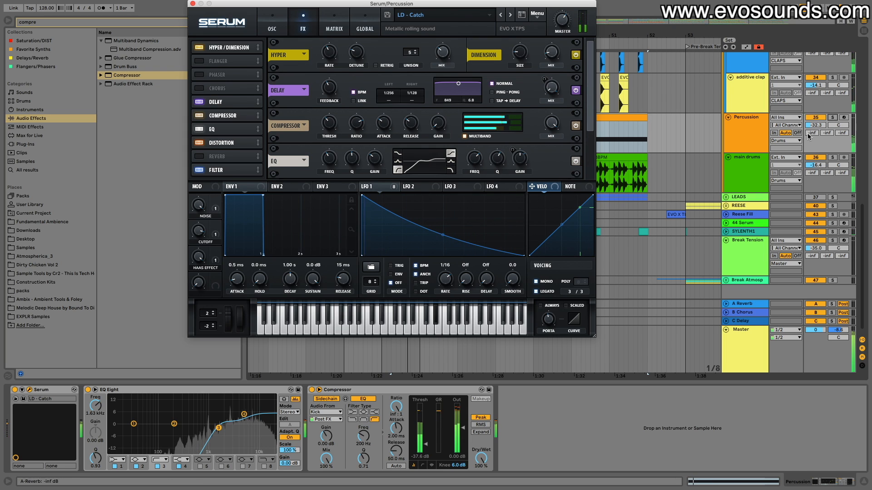
# Raise the Percussion track's volume to -23.2 dB in the full mix and close the Serum window.
pyautogui.click(832, 118)
pyautogui.click(832, 117)
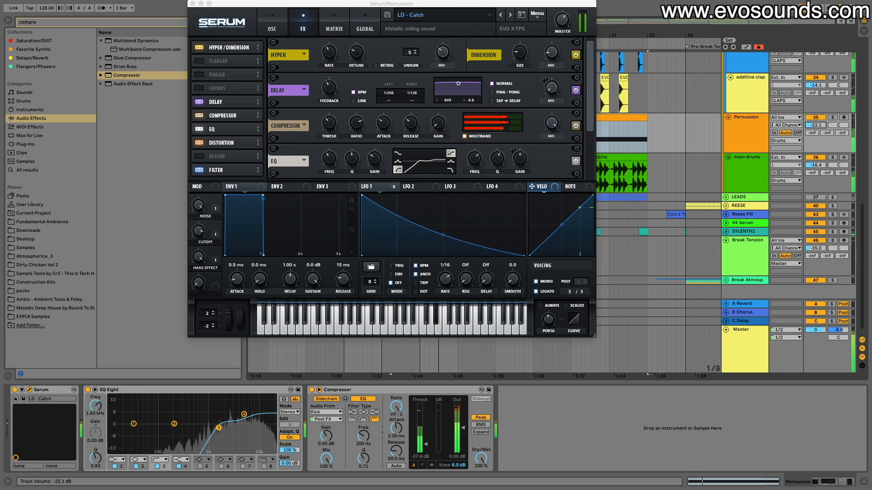
pyautogui.click(192, 3)
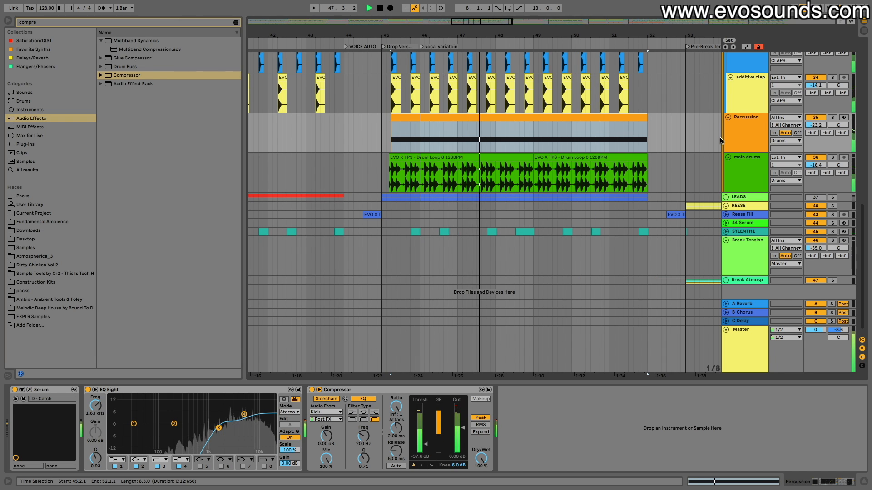
# Solo the Percussion track, switch off the Noise oscillator in its Serum while auditioning, and close the plug-in window.
pyautogui.click(745, 136)
pyautogui.click(832, 117)
pyautogui.click(32, 390)
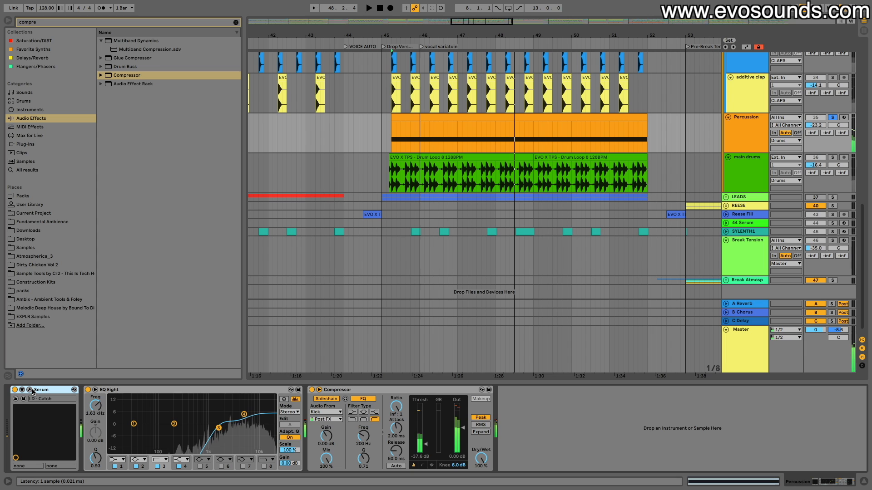
pyautogui.click(29, 390)
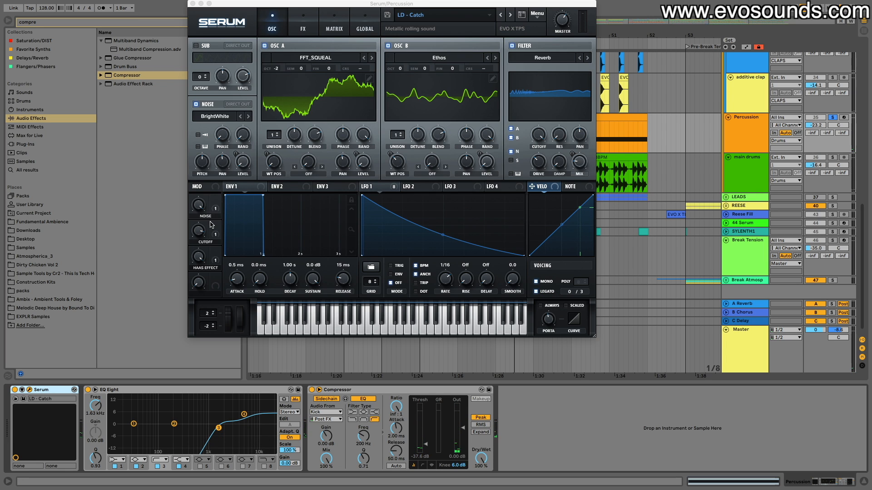
pyautogui.press('space')
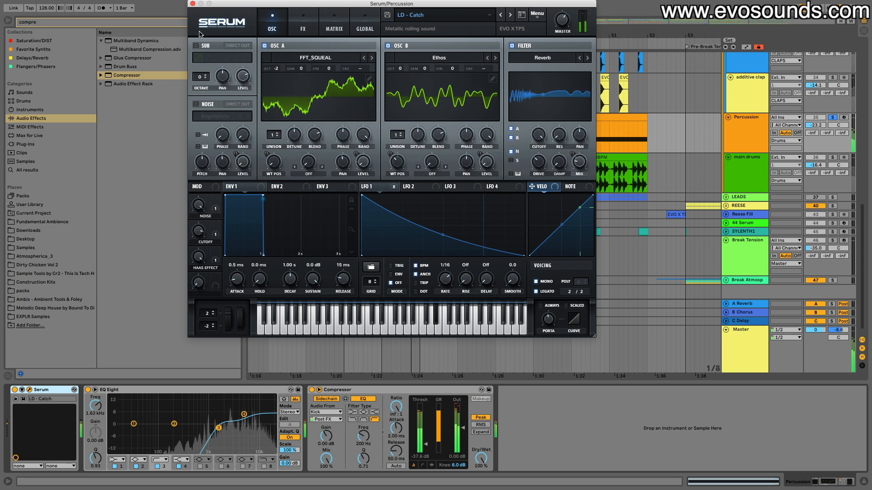
pyautogui.moveTo(192, 4)
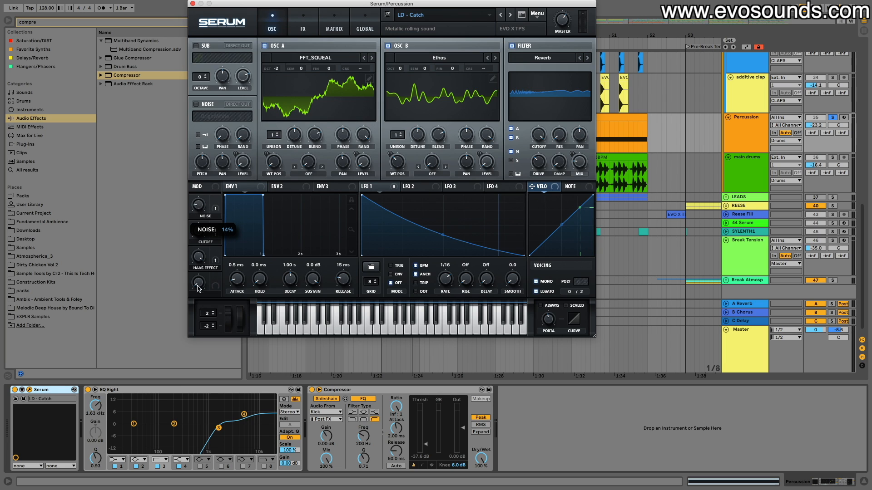
pyautogui.click(191, 3)
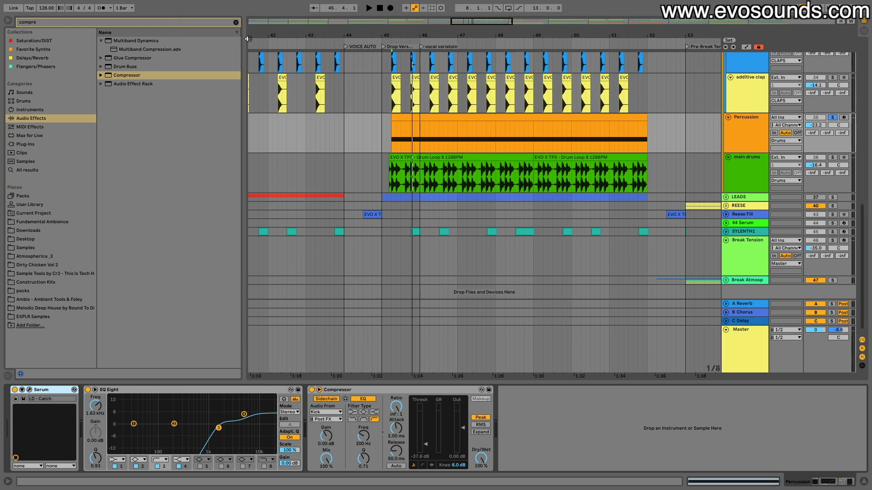
# Unsolo Percussion at -30.6 dB in the playing mix and bend Serum's LFO 1 curve into a steeper initial fall.
pyautogui.press('space')
pyautogui.click(832, 117)
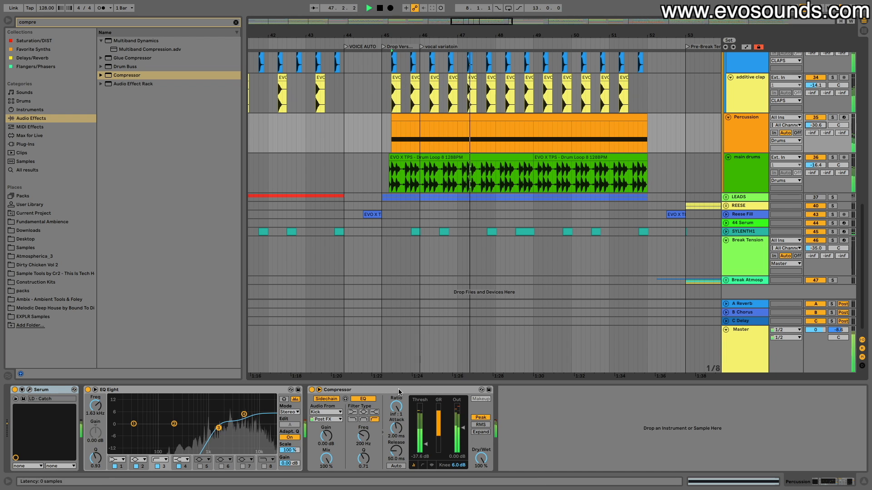
pyautogui.press('super+alt+p')
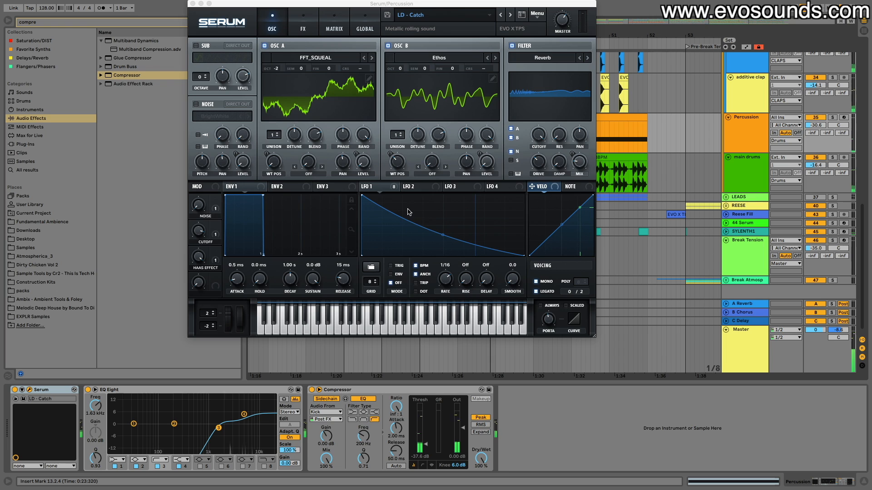
pyautogui.click(420, 217)
pyautogui.moveTo(443, 237); pyautogui.dragTo(443, 247)
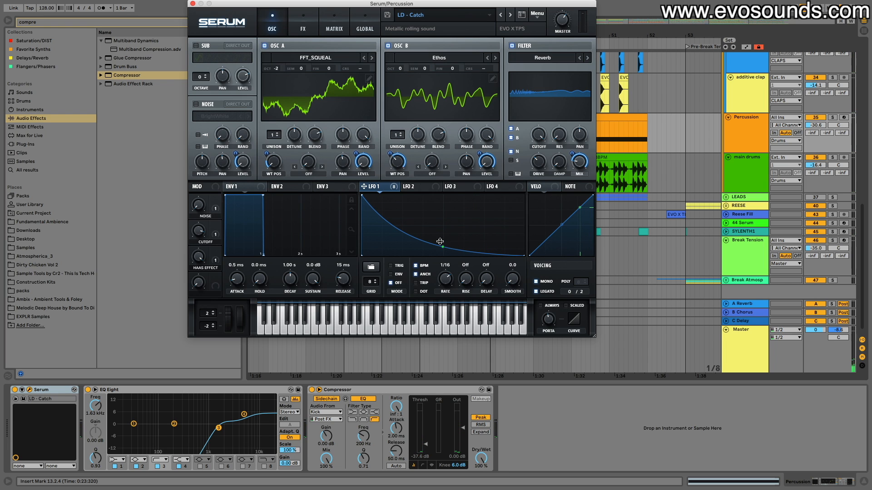
# Solo Percussion, cut 2.55 kHz by 11.7 dB at Q 6.98 with EQ Eight's band 7, and set the track volume to -23.6 dB.
pyautogui.moveTo(816, 125); pyautogui.dragTo(816, 118)
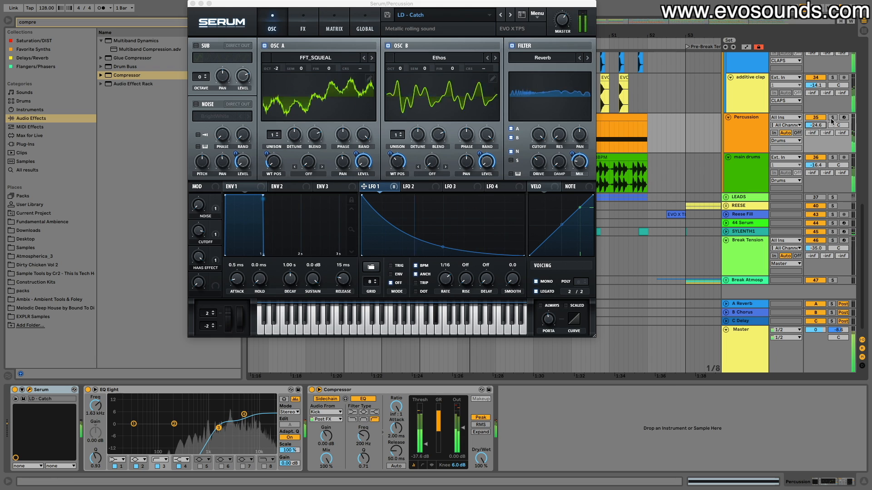
pyautogui.click(832, 117)
pyautogui.doubleClick(243, 424)
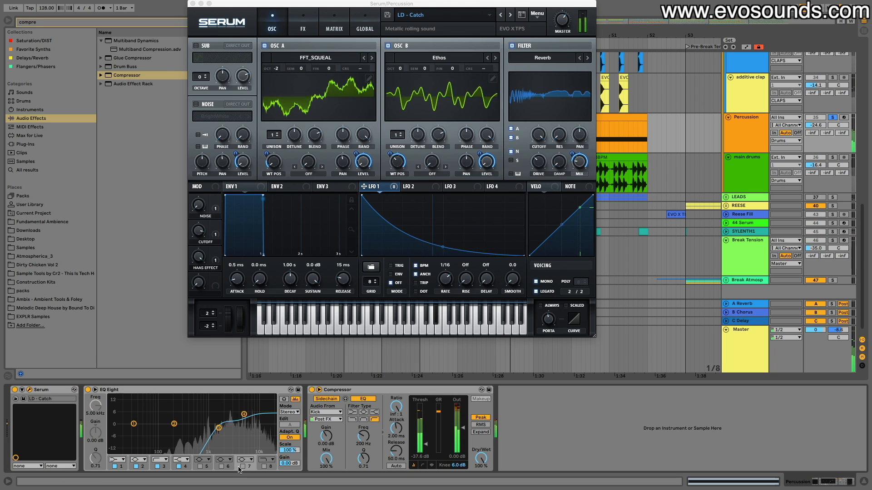
pyautogui.moveTo(243, 424); pyautogui.dragTo(228, 445)
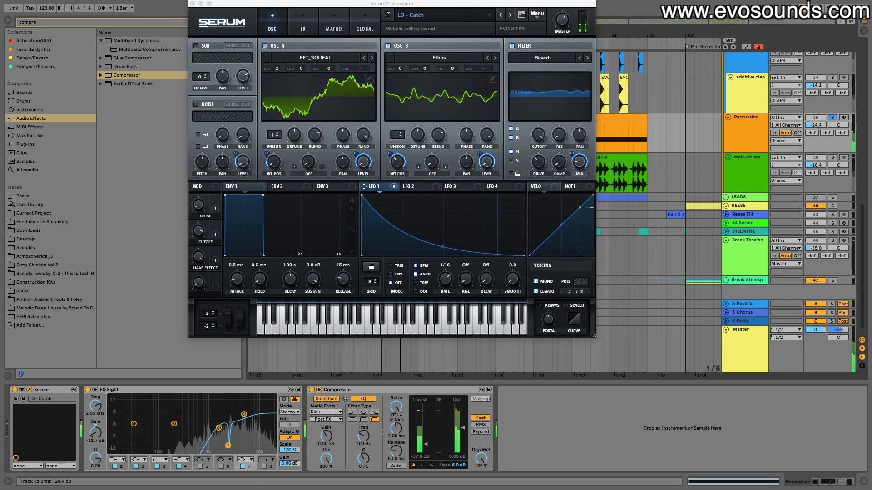
pyautogui.hotkey('ctrl', 'alt', 'p')
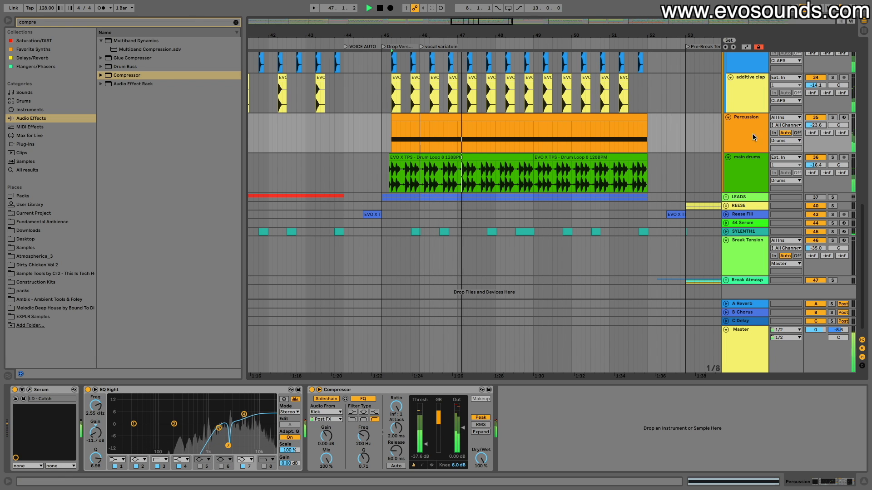
# Fold and solo the Drums group, and play it from the start of the drop at bar 45.
pyautogui.scroll(3, 418, 70)
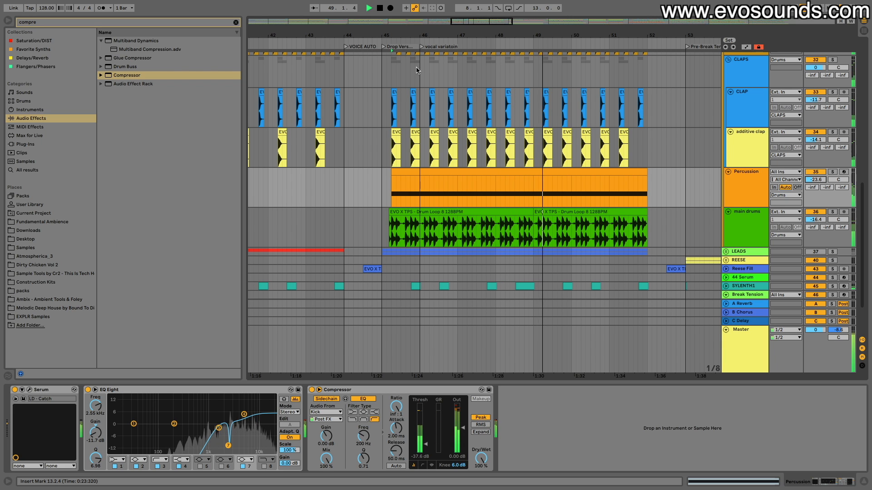
pyautogui.press('space')
pyautogui.scroll(10, 748, 141)
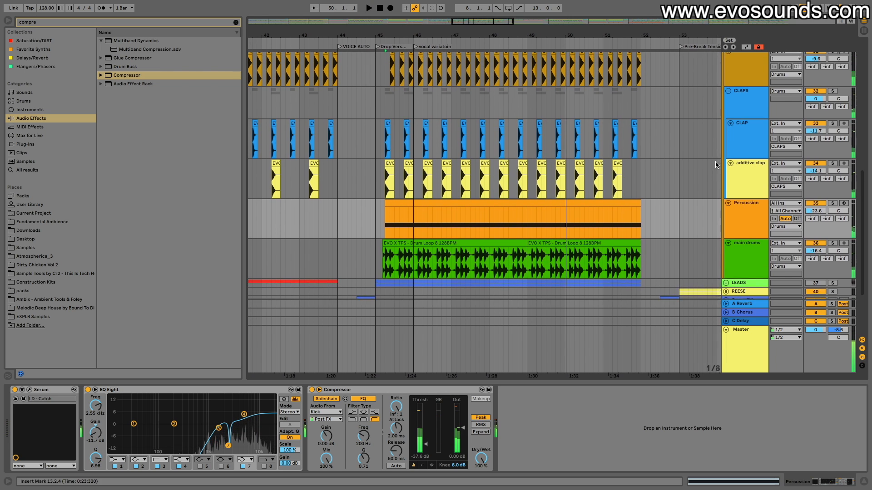
pyautogui.scroll(5, 748, 142)
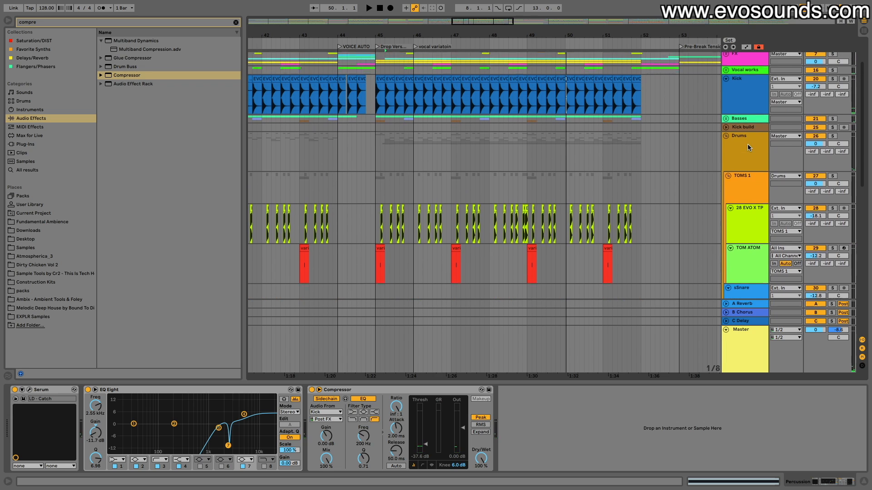
pyautogui.click(747, 143)
pyautogui.click(736, 142)
pyautogui.click(725, 137)
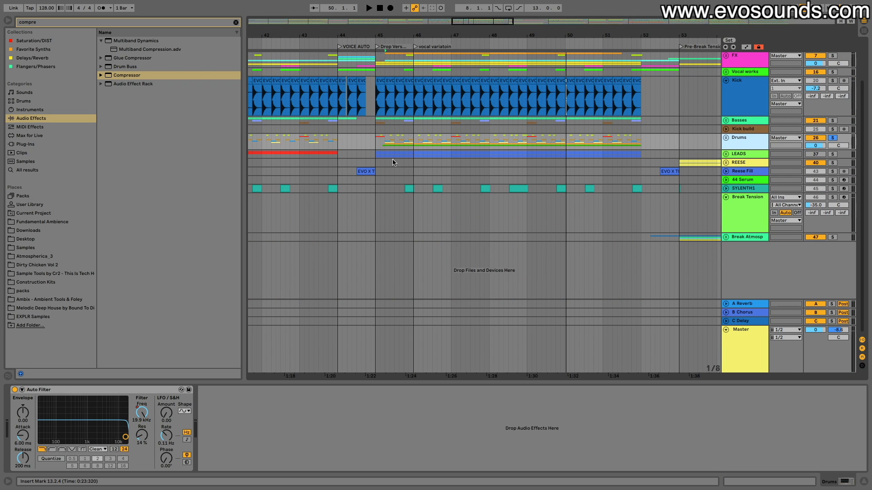
pyautogui.click(376, 144)
pyautogui.press('space')
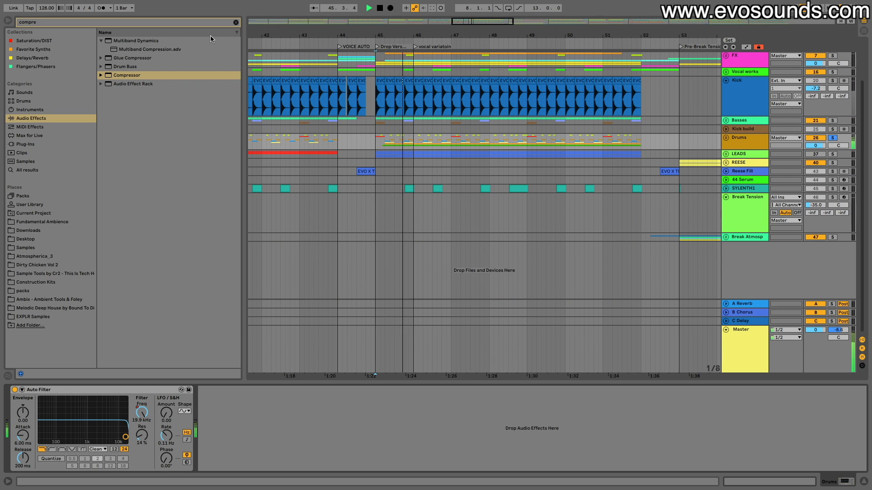
# Search the plug-ins for vertigo and add the VST Vertigo VSC-2 compressor after Auto Filter on the Drums group.
pyautogui.click(236, 23)
pyautogui.write('vertigo')
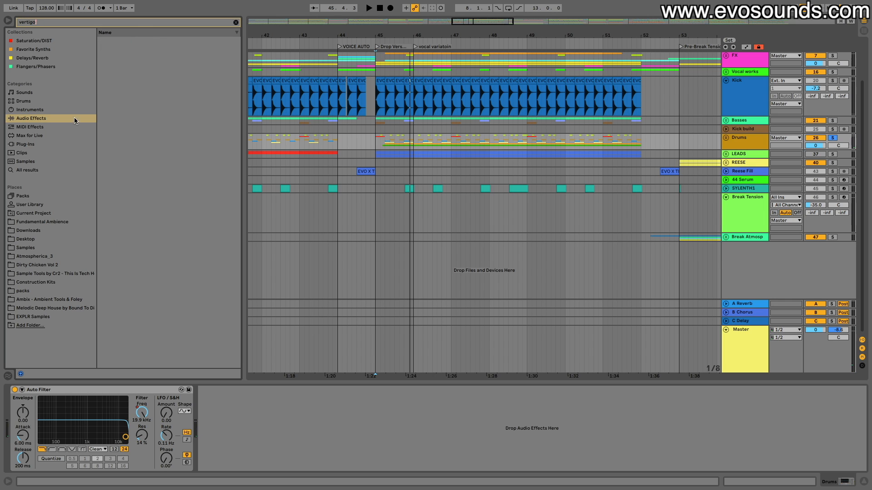
pyautogui.click(41, 144)
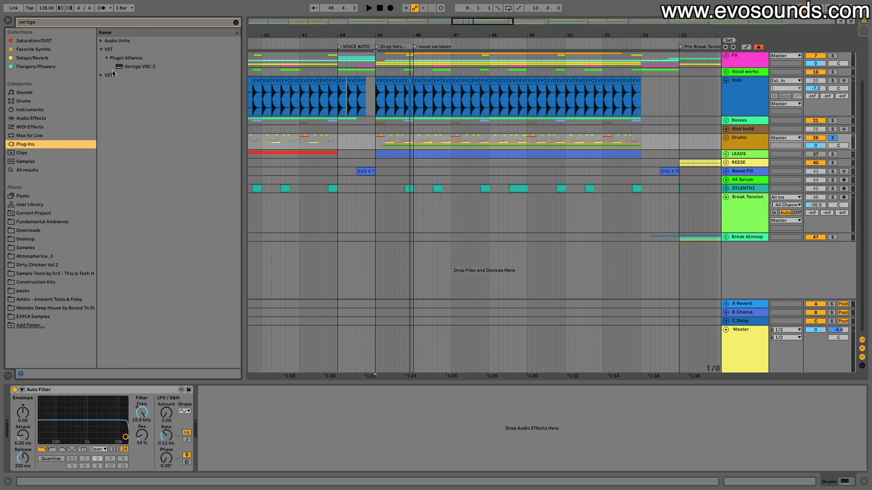
pyautogui.moveTo(122, 66)
pyautogui.mouseDown()
pyautogui.moveTo(208, 210)
pyautogui.moveTo(253, 417)
pyautogui.mouseUp()
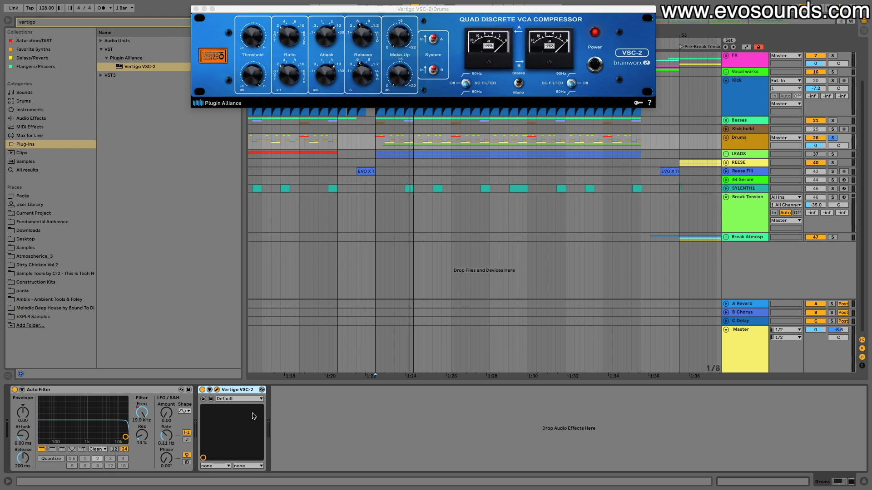
pyautogui.moveTo(296, 12); pyautogui.dragTo(362, 219)
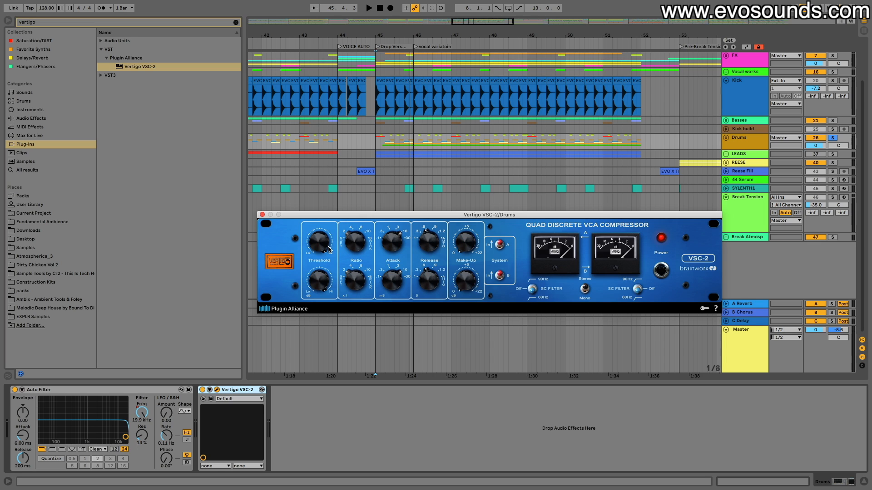
# Adjust the Vertigo VSC-2's attack and release while the drums play, and set its threshold to -11.6 dB.
pyautogui.moveTo(317, 267); pyautogui.dragTo(316, 272)
pyautogui.press('space')
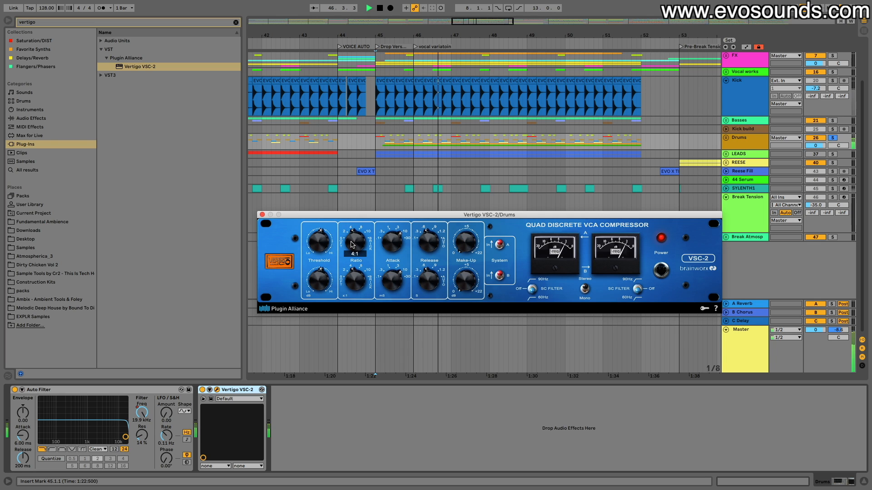
pyautogui.moveTo(384, 256)
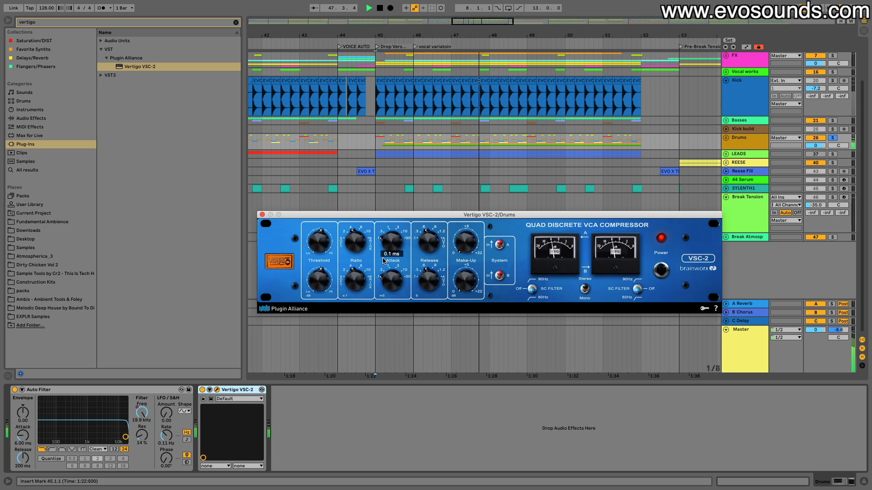
pyautogui.moveTo(384, 255); pyautogui.dragTo(391, 239)
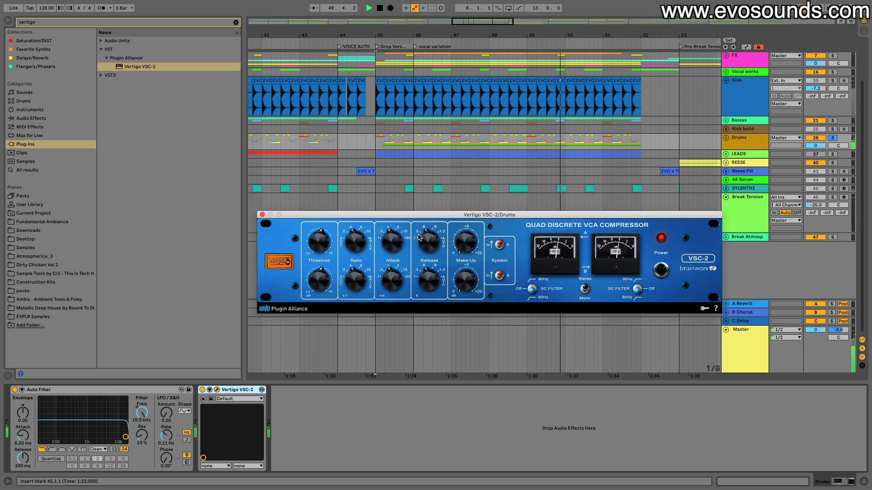
pyautogui.moveTo(433, 221)
pyautogui.moveTo(433, 221); pyautogui.dragTo(420, 238)
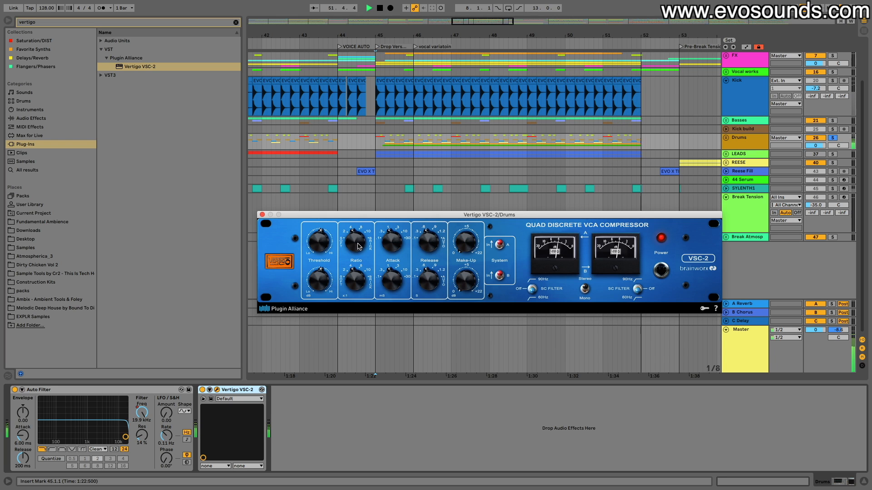
pyautogui.moveTo(315, 242)
pyautogui.moveTo(315, 243); pyautogui.dragTo(319, 235)
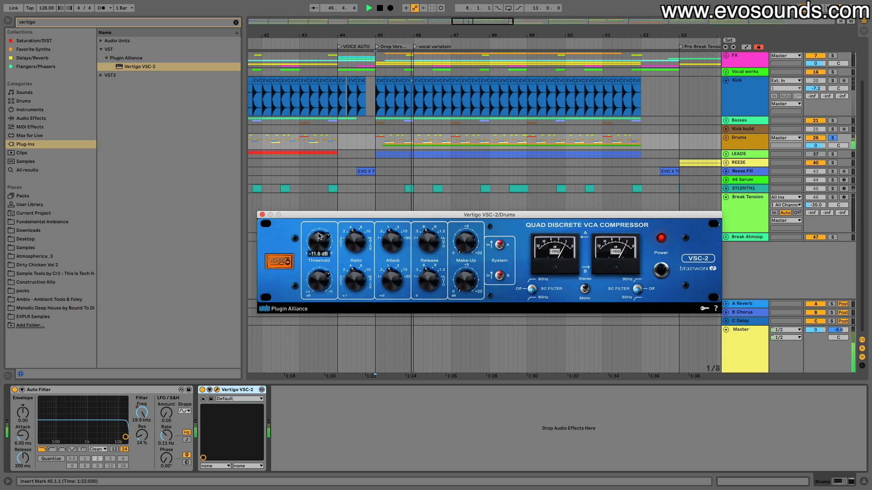
# Adjust the Vertigo VSC-2's make-up gain while comparing the soloed drums with the compressor off and on.
pyautogui.click(202, 390)
pyautogui.click(203, 390)
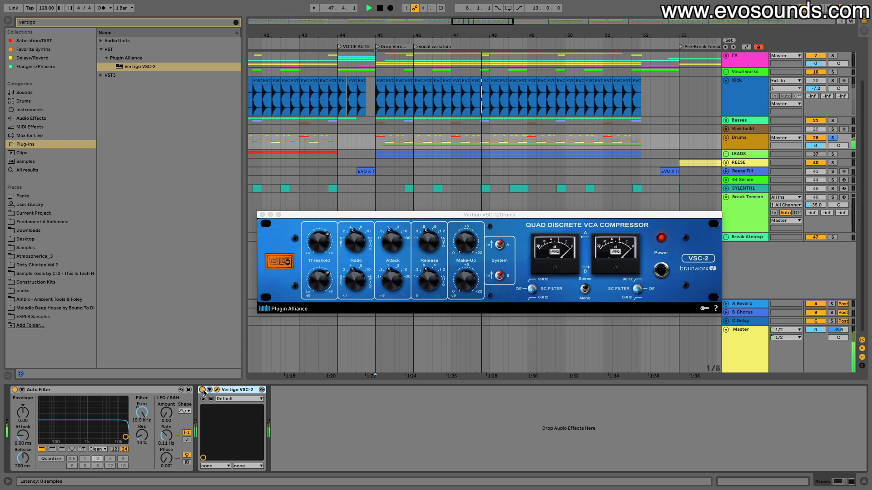
pyautogui.click(461, 240)
pyautogui.moveTo(460, 240); pyautogui.dragTo(461, 235)
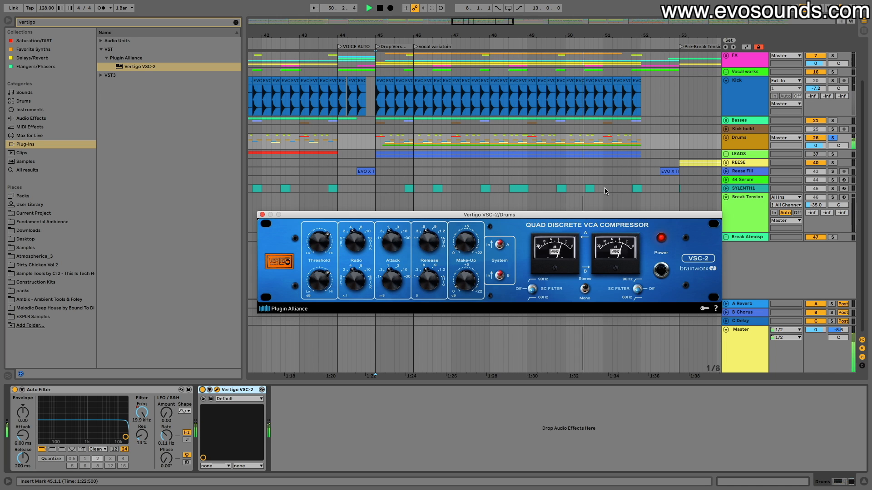
pyautogui.click(203, 390)
pyautogui.click(203, 390)
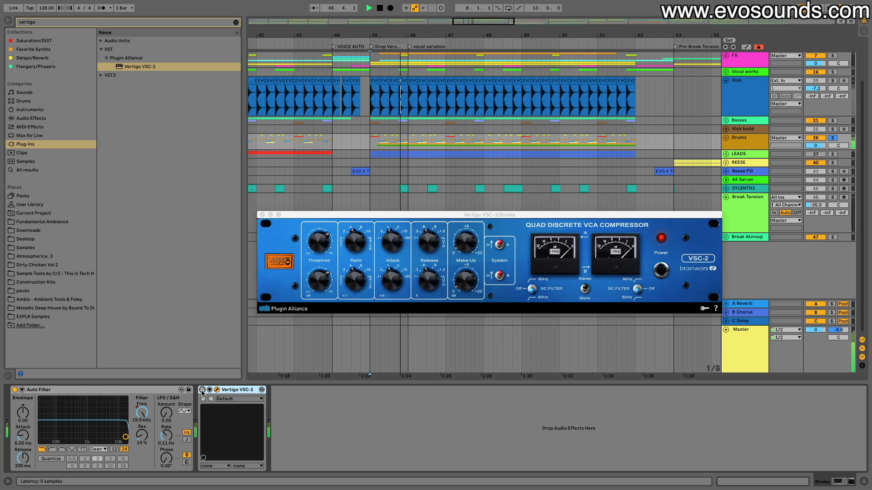
pyautogui.click(202, 390)
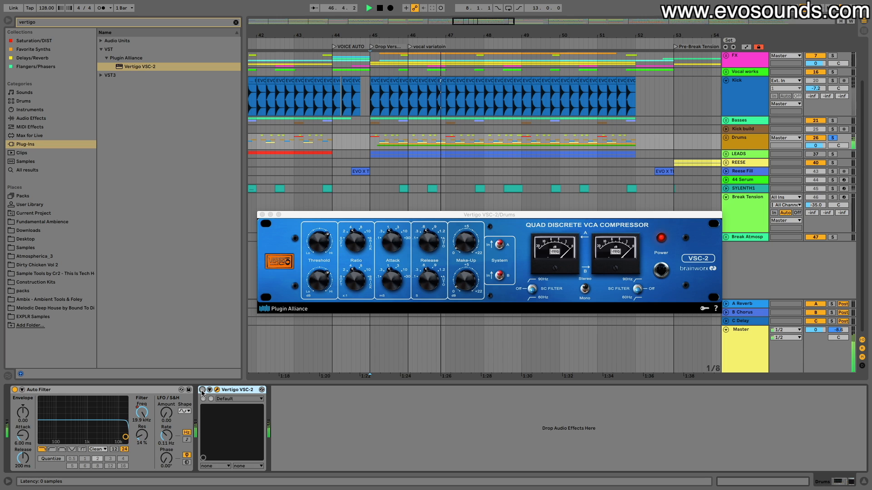
pyautogui.click(202, 390)
# Show the Session View mixer and compare the Drums group's level with the Vertigo VSC-2 off and on.
pyautogui.press('Tab')
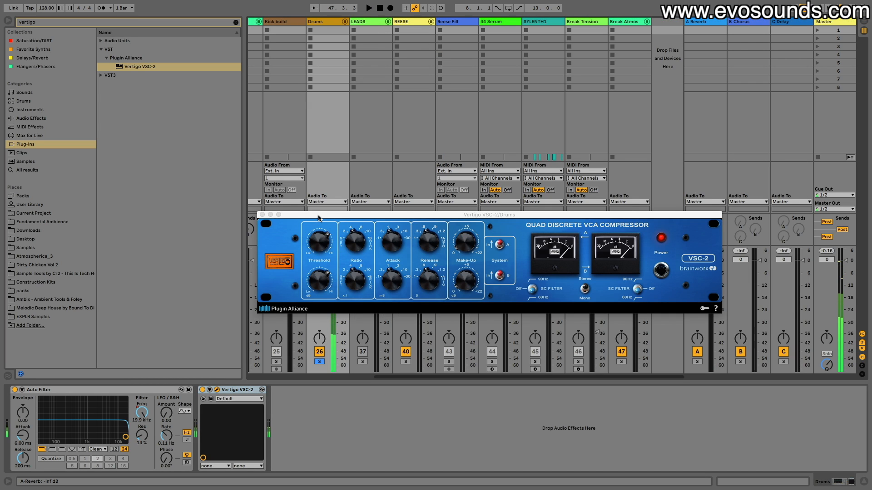
pyautogui.moveTo(317, 216); pyautogui.dragTo(318, 142)
pyautogui.press('space')
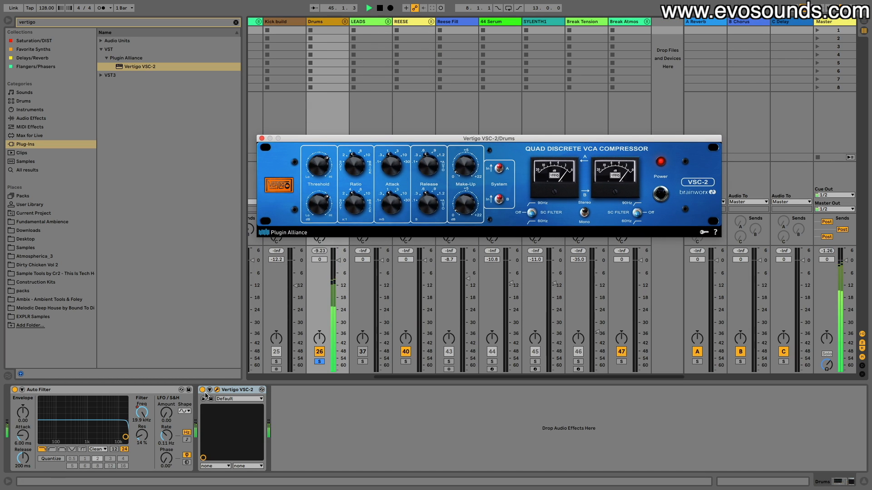
pyautogui.click(202, 391)
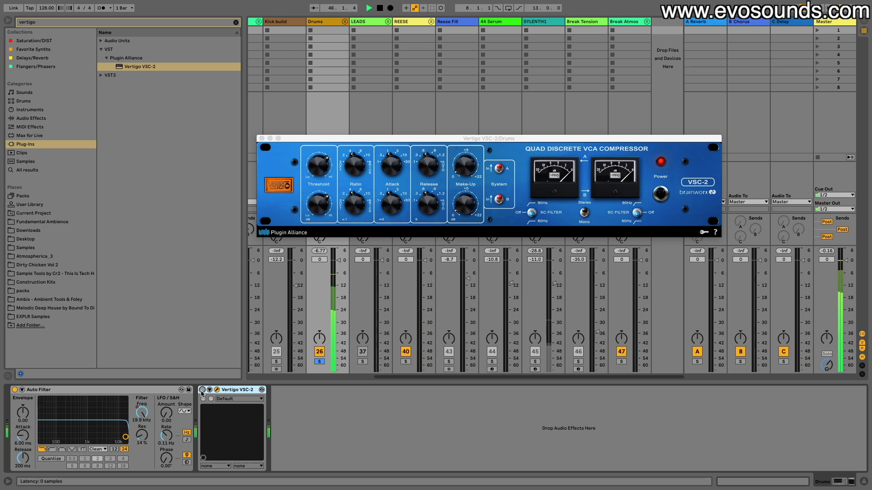
pyautogui.click(202, 390)
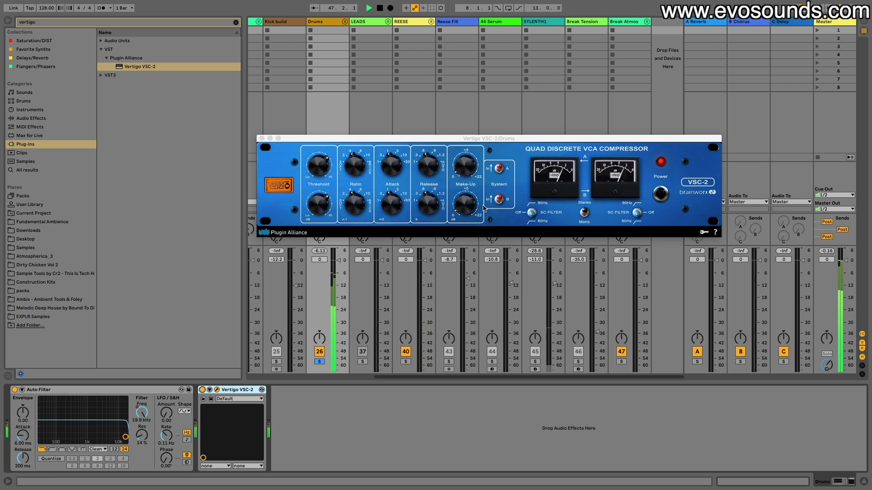
# Set the Vertigo VSC-2's threshold to -15.0 dB and attack to 3 ms, and compare the drums with it off and on.
pyautogui.click(397, 152)
pyautogui.moveTo(332, 168); pyautogui.dragTo(327, 172)
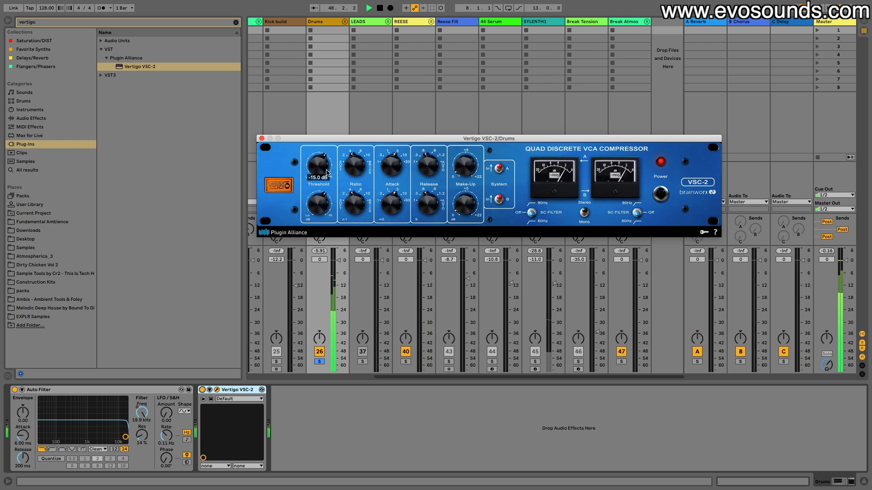
pyautogui.click(434, 160)
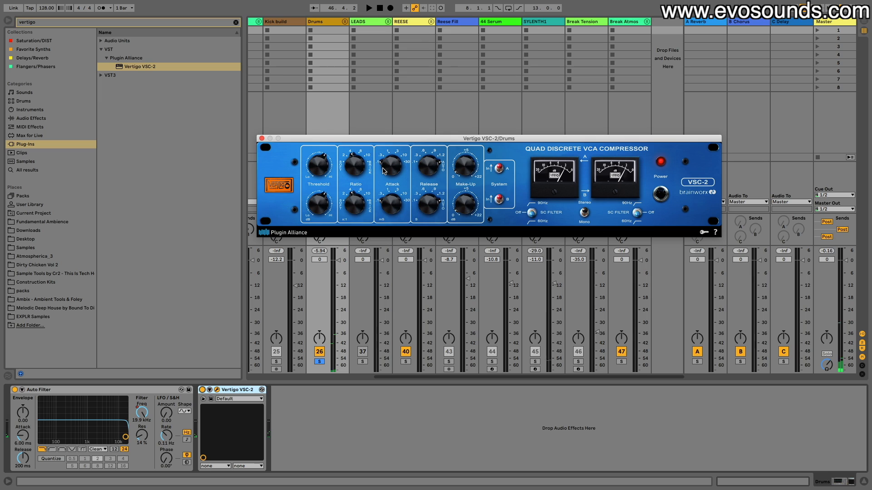
pyautogui.press('space')
pyautogui.moveTo(386, 171); pyautogui.dragTo(388, 157)
pyautogui.press('space')
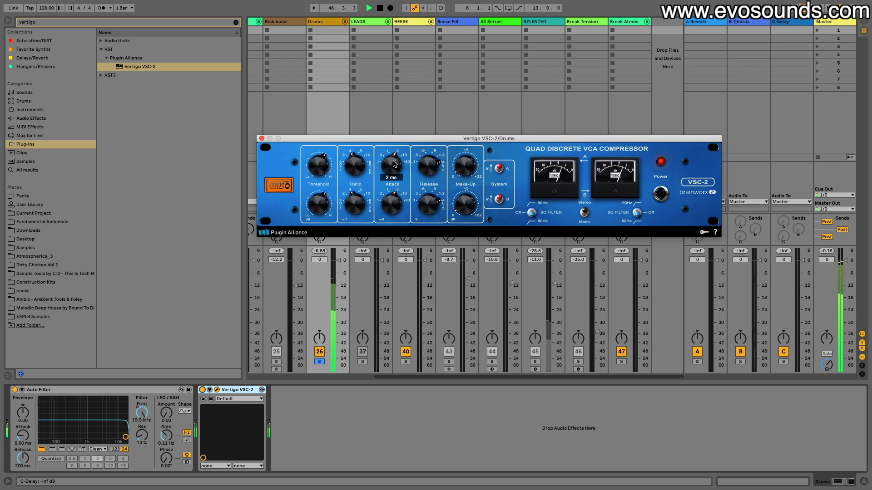
pyautogui.click(202, 390)
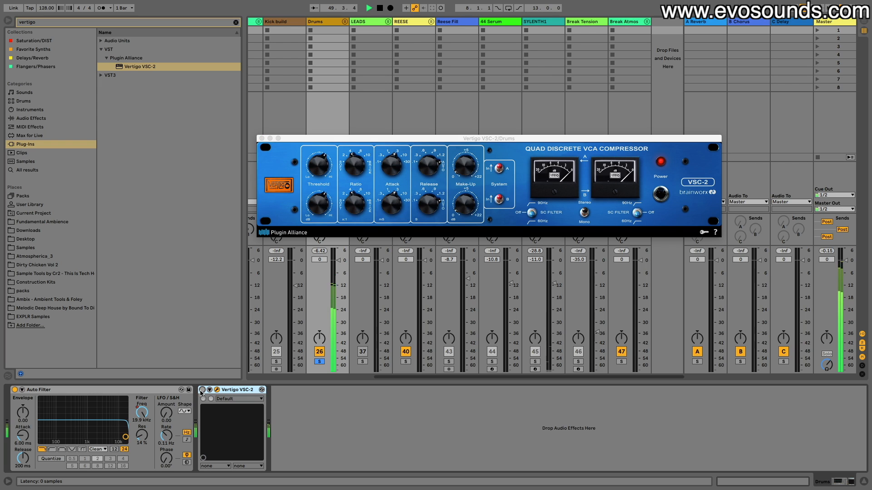
pyautogui.click(202, 390)
# Unsolo the Drums group, compare the Vertigo VSC-2 off and on in the full mix, and fine-tune its threshold.
pyautogui.click(320, 362)
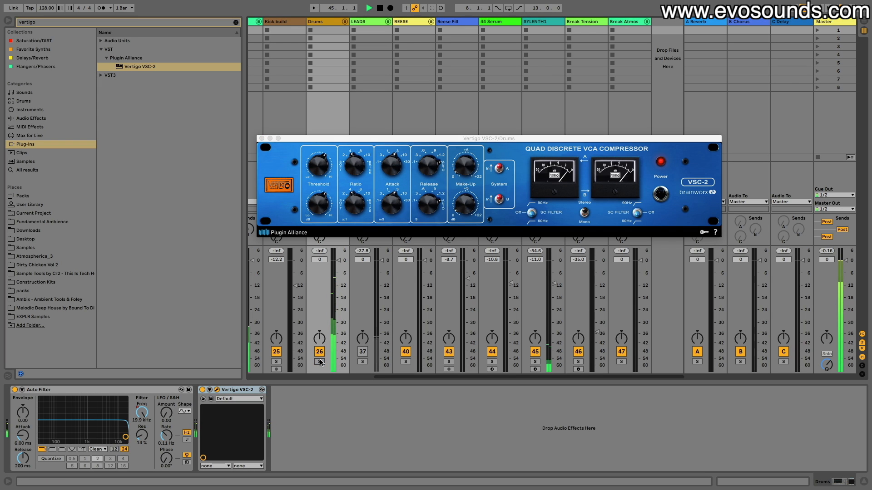
pyautogui.click(202, 390)
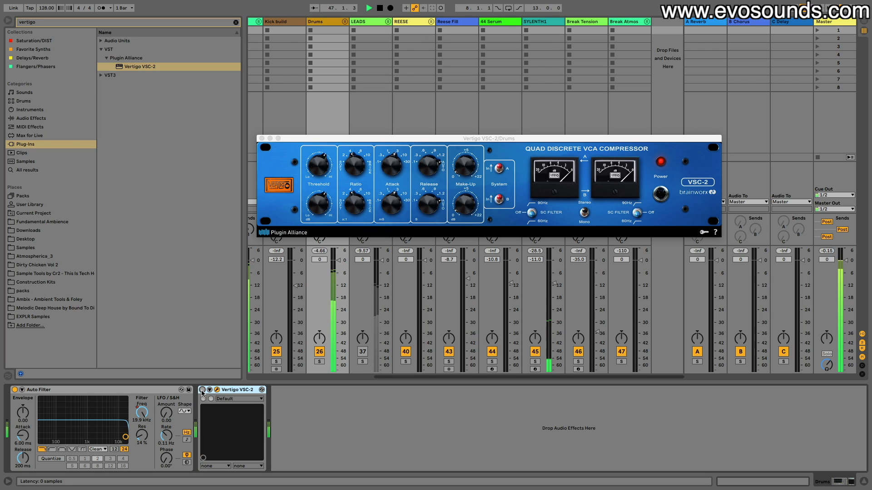
pyautogui.click(202, 390)
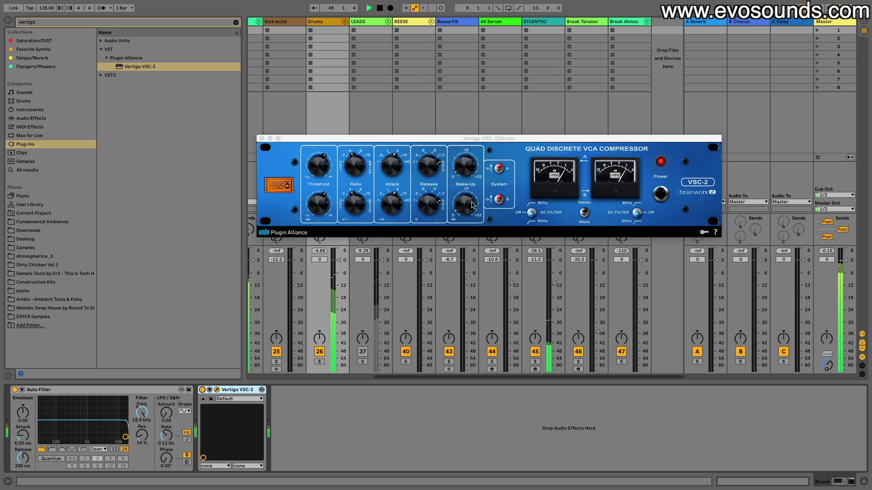
pyautogui.click(465, 173)
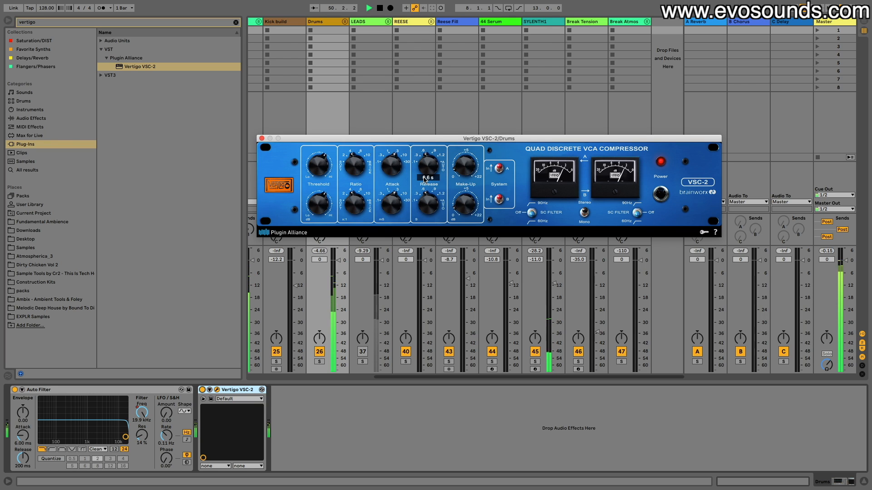
pyautogui.moveTo(316, 166); pyautogui.dragTo(318, 165)
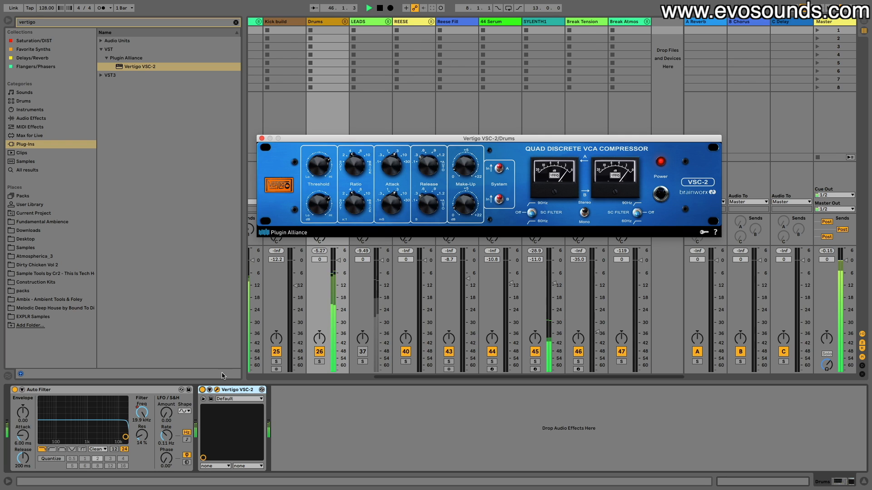
# Compare the full mix with the Vertigo VSC-2 off and on, and solo the Drums group.
pyautogui.click(203, 390)
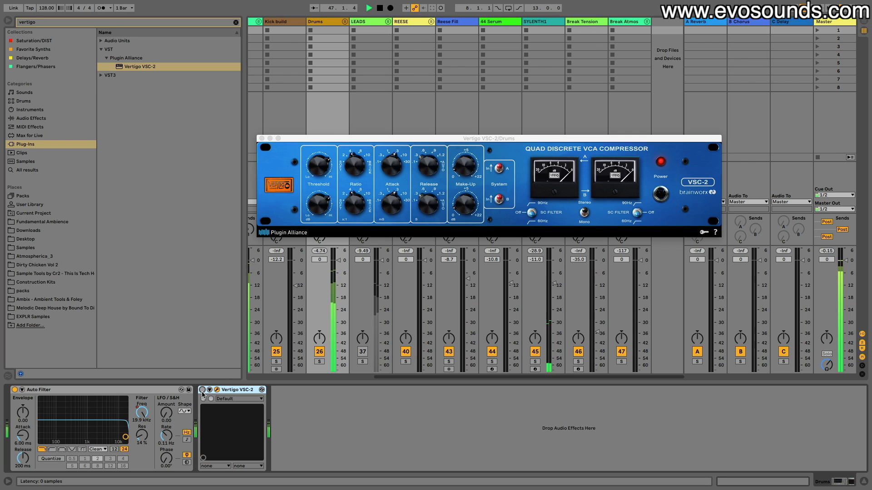
pyautogui.click(202, 390)
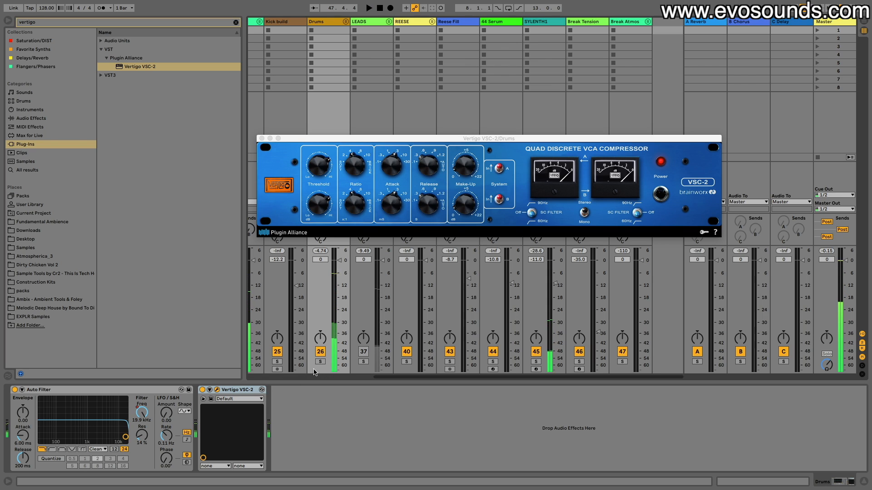
pyautogui.click(320, 361)
# Add the Black Box Analog Design HG-2 after the Vertigo VSC-2 on the Drums group and compare the drums with it off and on.
pyautogui.press('super+f')
pyautogui.write('hg')
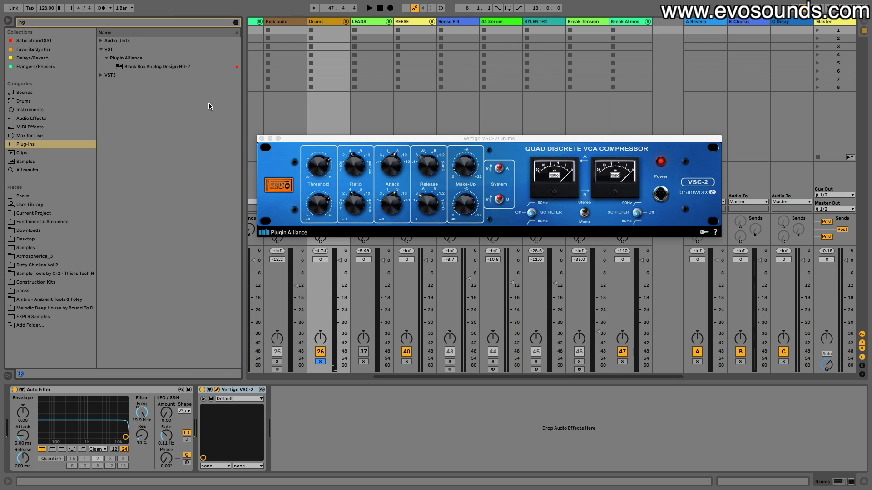
pyautogui.click(144, 67)
pyautogui.moveTo(288, 387); pyautogui.dragTo(284, 387)
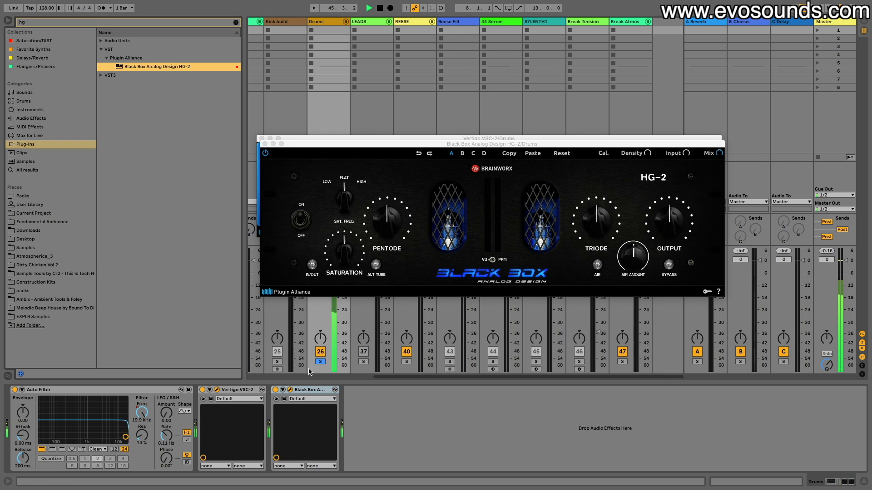
pyautogui.click(275, 390)
pyautogui.click(275, 390)
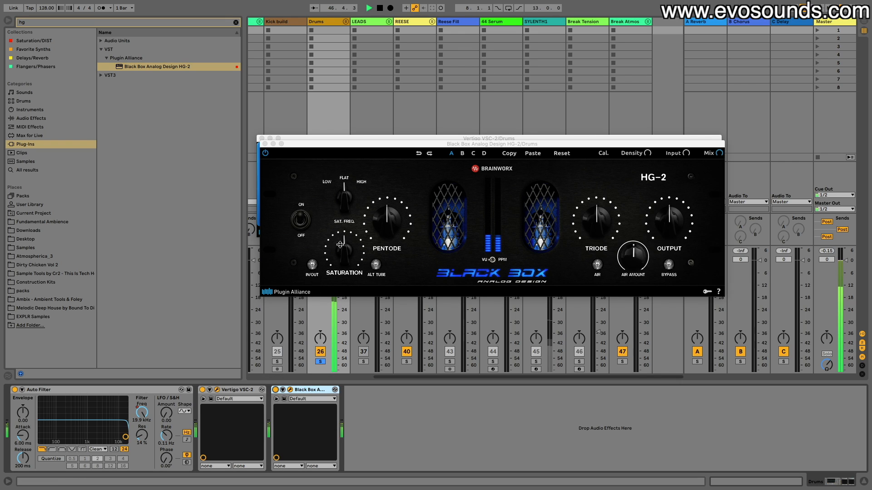
pyautogui.click(352, 178)
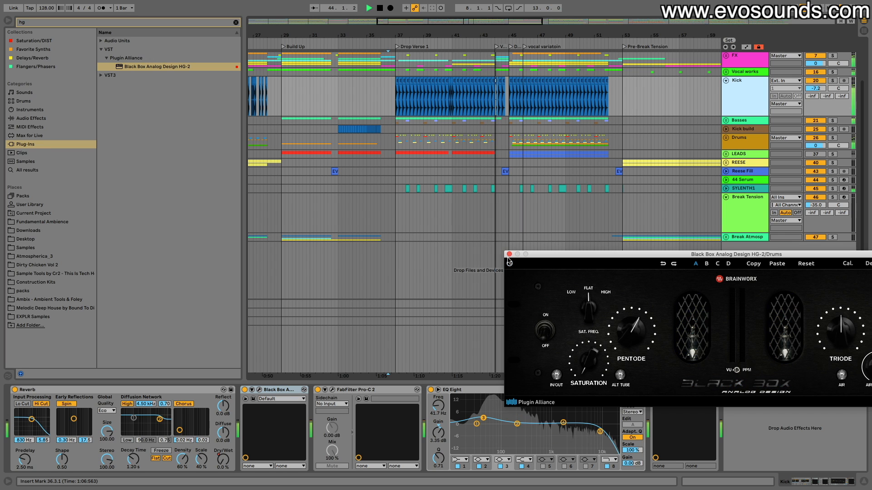
# Close the HG-2's window and switch the plug-in on in the Drums group's device chain.
pyautogui.click(509, 255)
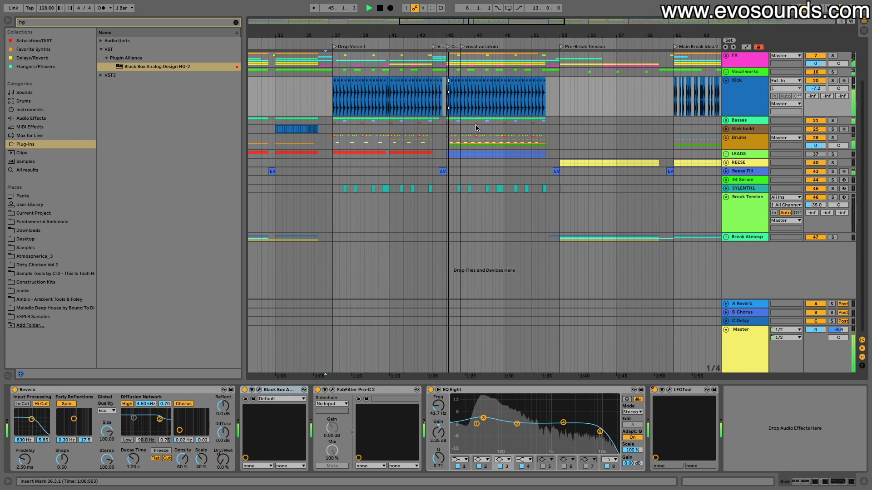
pyautogui.click(739, 137)
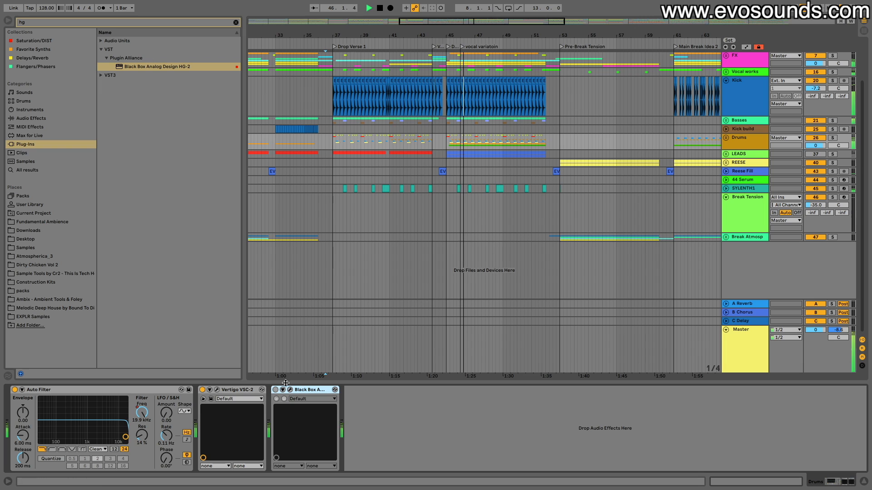
pyautogui.click(275, 390)
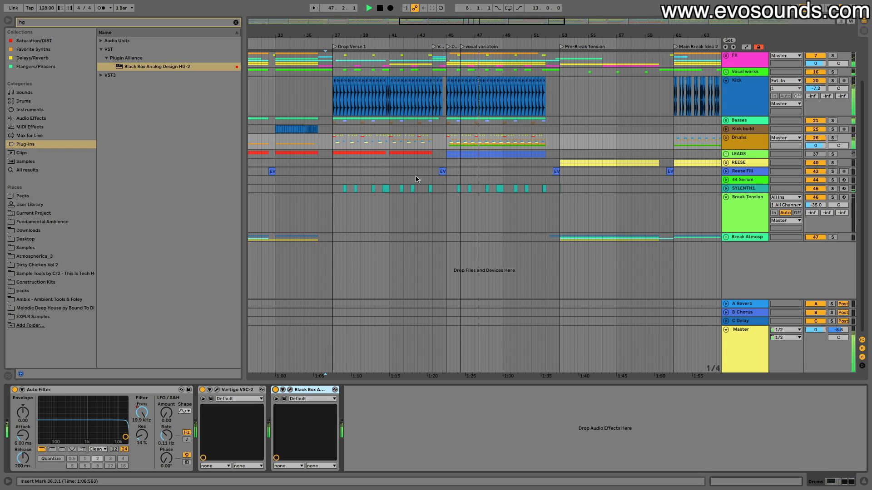
# Check the full mix's spectrum and output level in Voxengo SPAN on the Master track, and close its window.
pyautogui.click(744, 349)
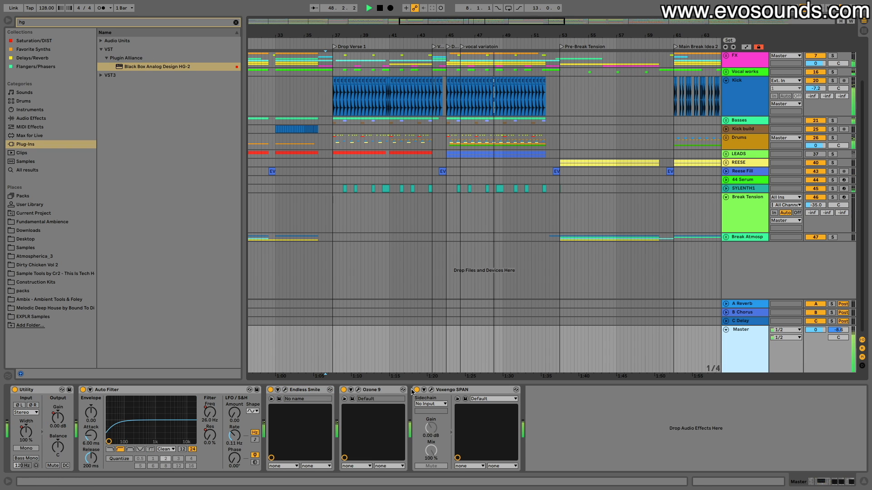
pyautogui.click(430, 390)
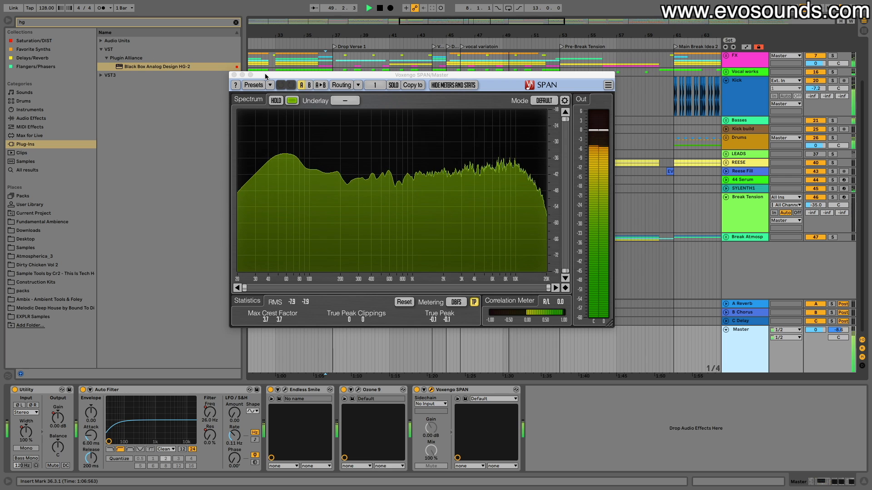
pyautogui.click(234, 75)
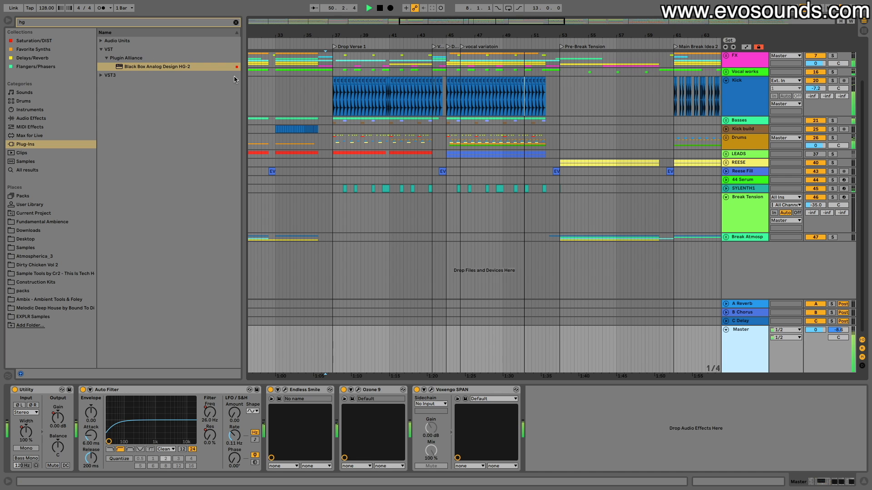
# Play from the start of Drop Verse 1, unfold the Drums group and solo the 28 EVO X TPS percussion track in TOMS 1.
pyautogui.click(335, 143)
pyautogui.press('space')
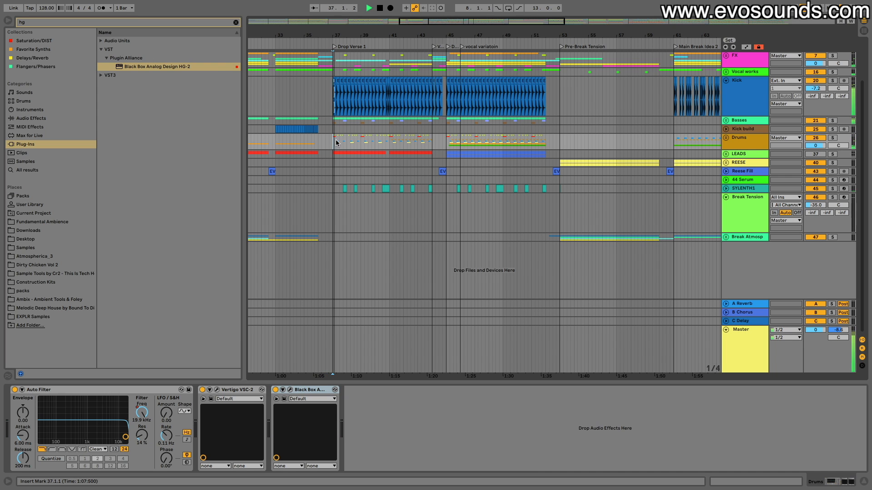
pyautogui.click(724, 139)
pyautogui.click(752, 211)
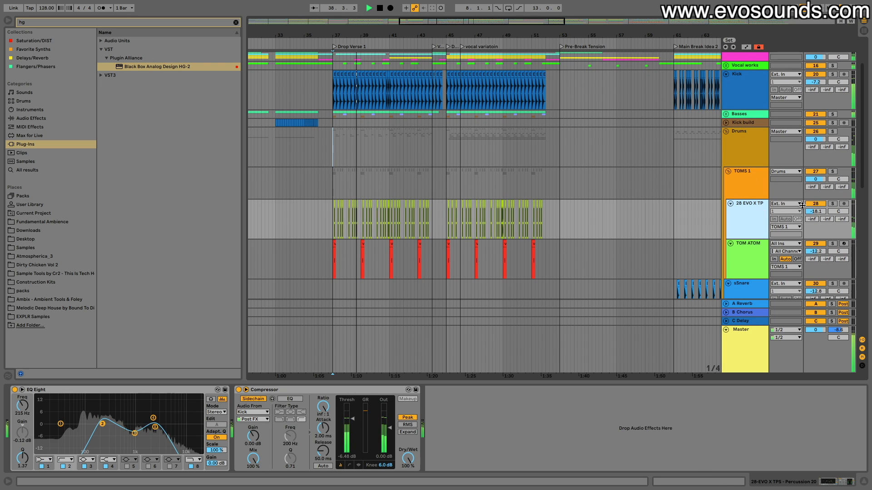
pyautogui.click(832, 204)
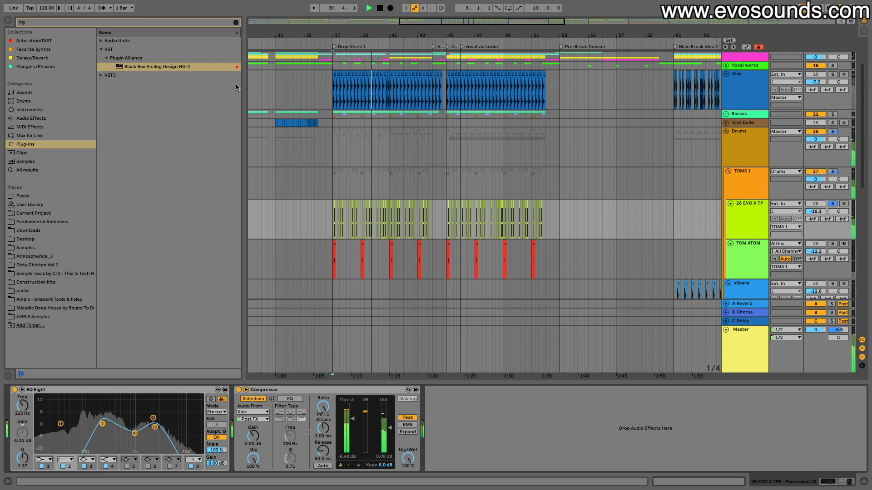
# Find Utility's Mono preset in the audio effects and insert it between EQ Eight and Compressor on the soloed percussion track.
pyautogui.press('space')
pyautogui.click(235, 21)
pyautogui.write('MONO')
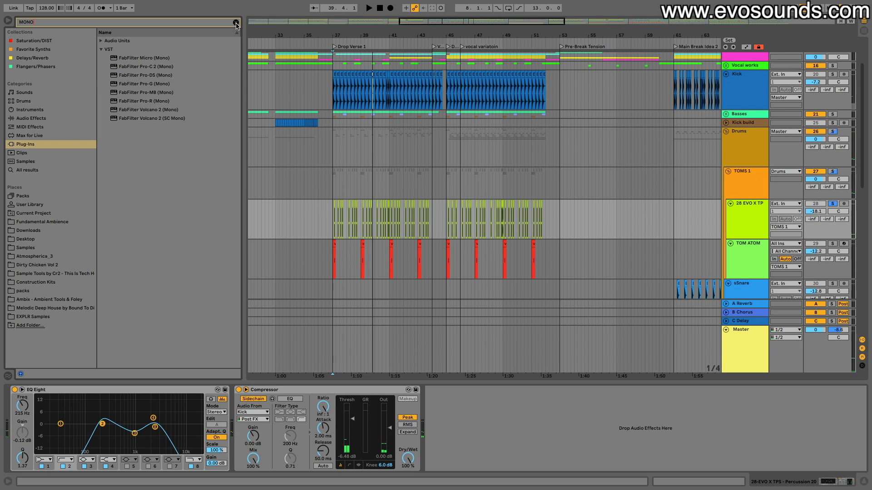
pyautogui.click(59, 110)
pyautogui.click(109, 41)
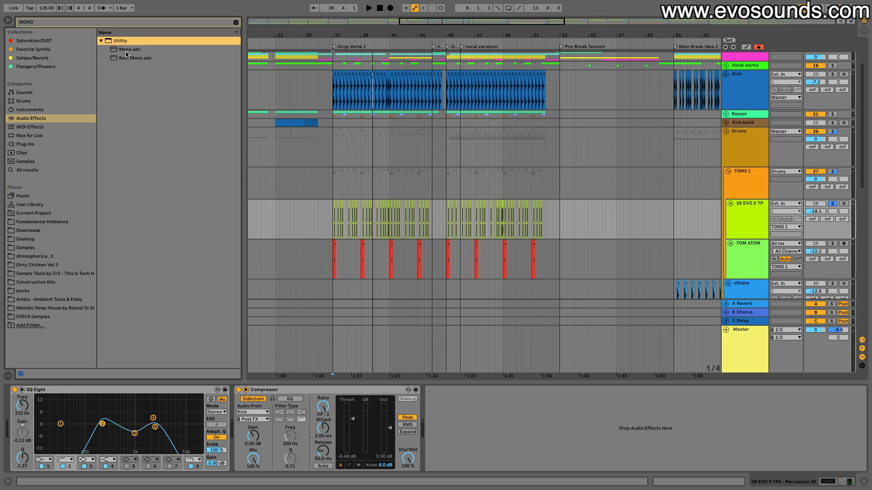
pyautogui.click(100, 40)
pyautogui.moveTo(129, 49); pyautogui.dragTo(248, 414)
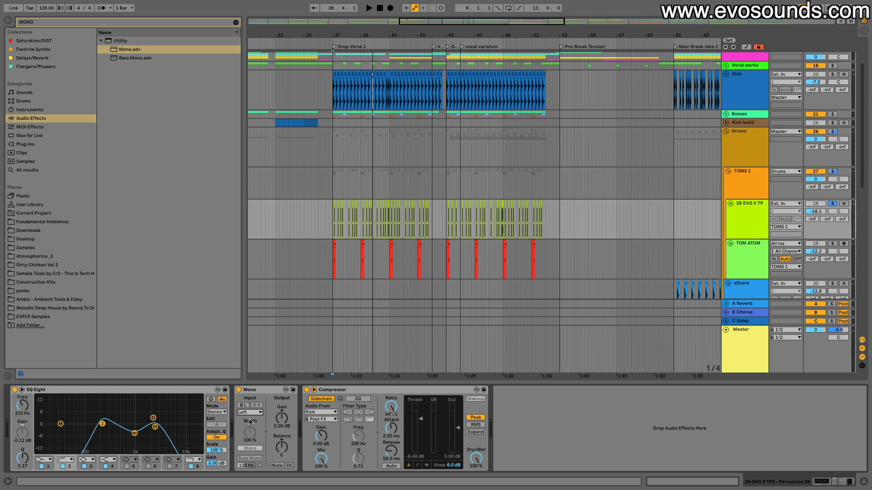
# Audition the Mono Utility with the Right channel as its input and set it back to Left.
pyautogui.press('space')
pyautogui.click(249, 412)
pyautogui.click(244, 433)
pyautogui.click(250, 412)
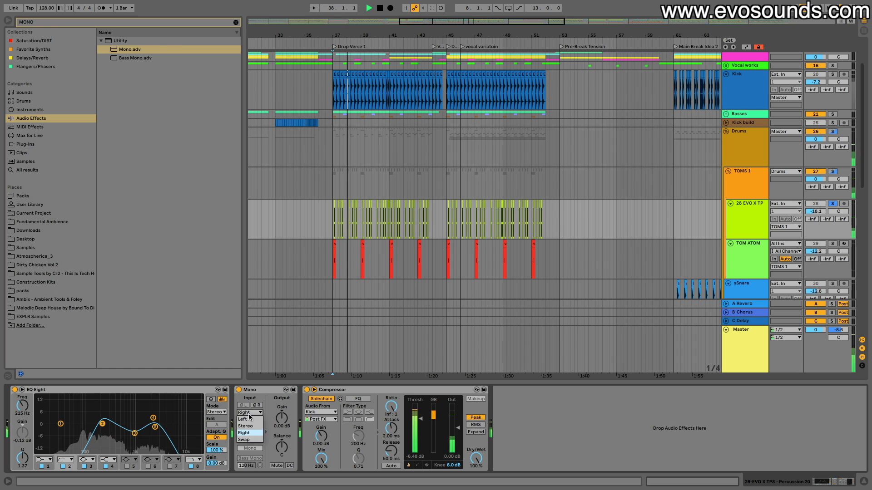
pyautogui.click(248, 419)
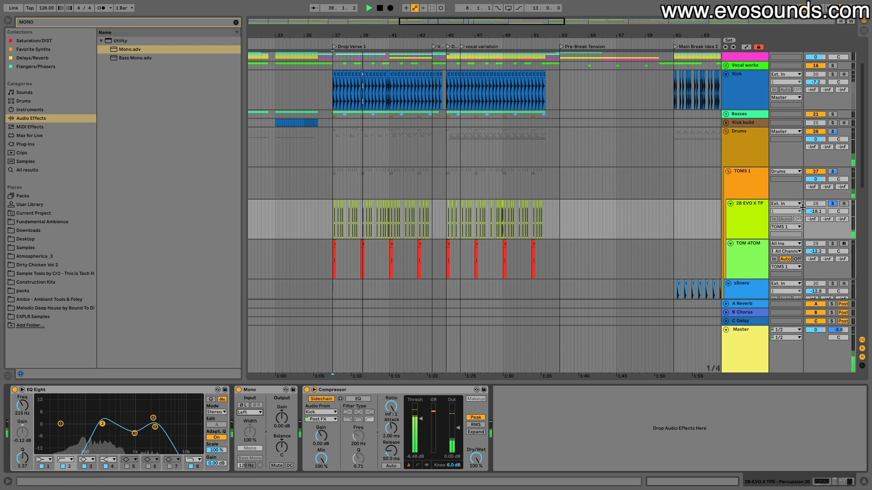
# Unsolo the percussion track and set its EQ Eight's high-cut band to 5.39 kHz.
pyautogui.click(832, 203)
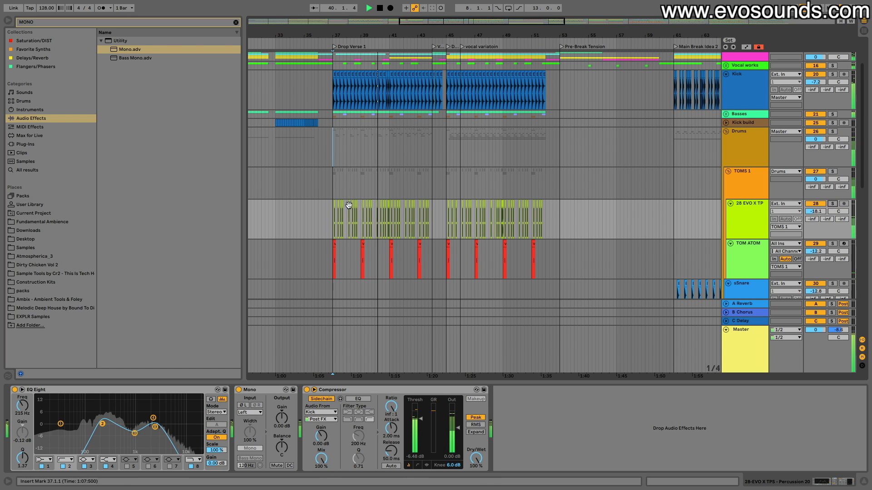
pyautogui.moveTo(155, 427)
pyautogui.mouseDown()
pyautogui.moveTo(196, 434)
pyautogui.moveTo(171, 433)
pyautogui.mouseUp()
pyautogui.scroll(-1, 636, 241)
pyautogui.click(744, 212)
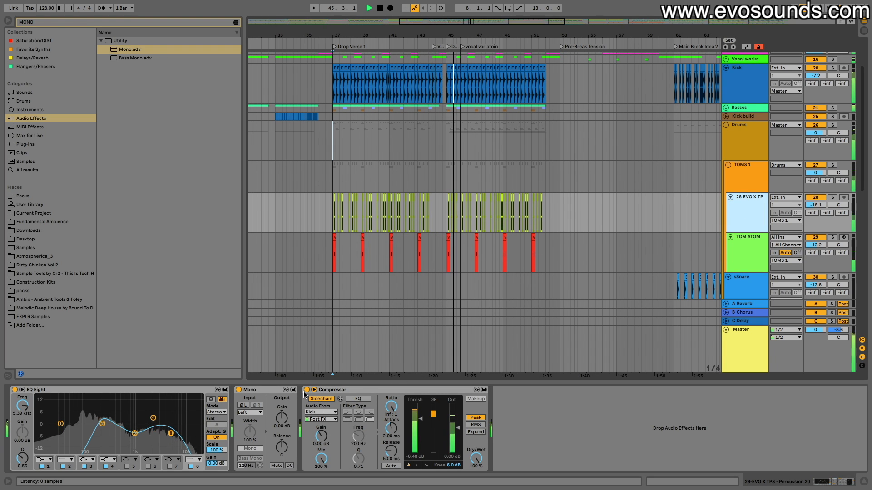
# Replay the mix from bar 35 and look through the Drums group's tracks during the drop.
pyautogui.scroll(-5, 363, 304)
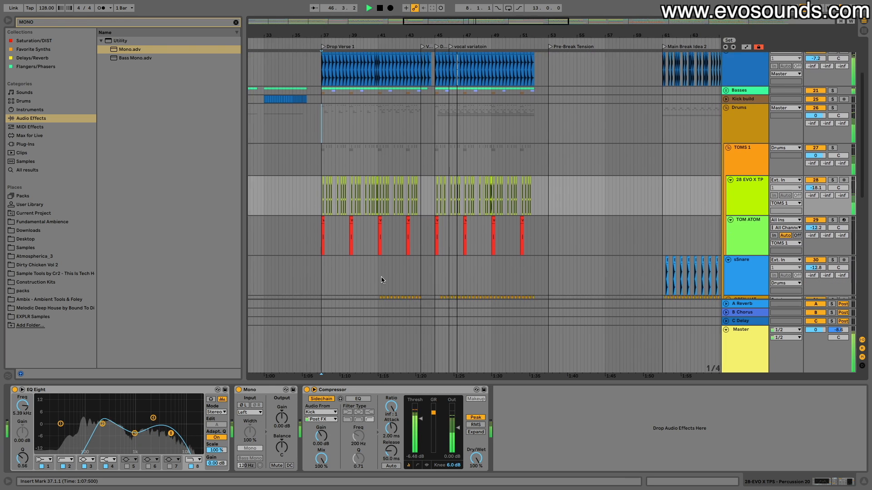
pyautogui.scroll(3, 363, 278)
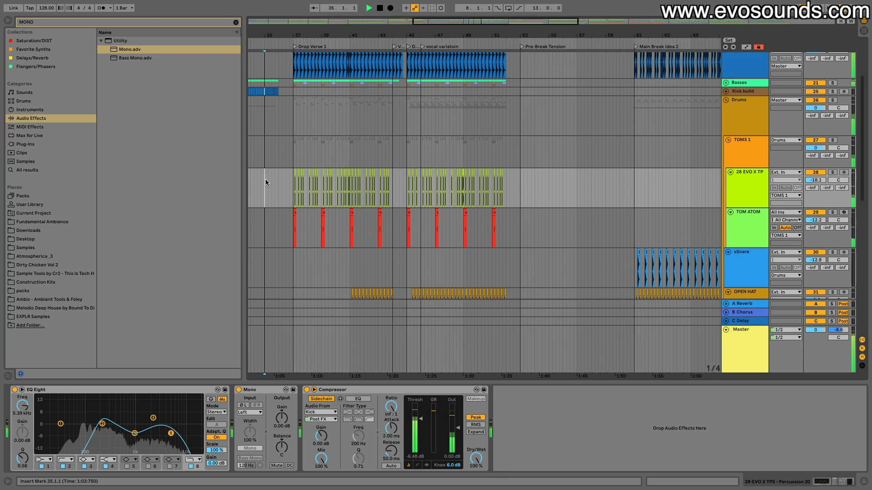
pyautogui.click(265, 179)
pyautogui.scroll(2, 400, 83)
pyautogui.moveTo(400, 21); pyautogui.dragTo(401, 50)
pyautogui.scroll(-15, 722, 135)
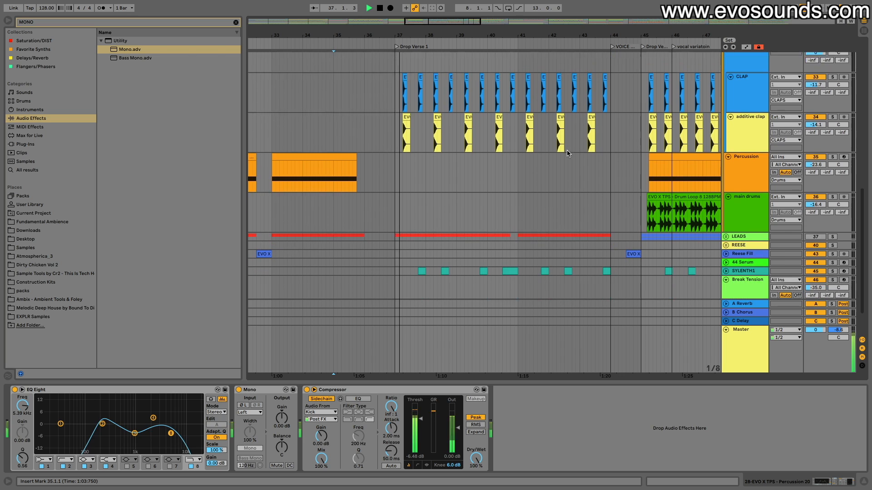
pyautogui.scroll(1, 770, 156)
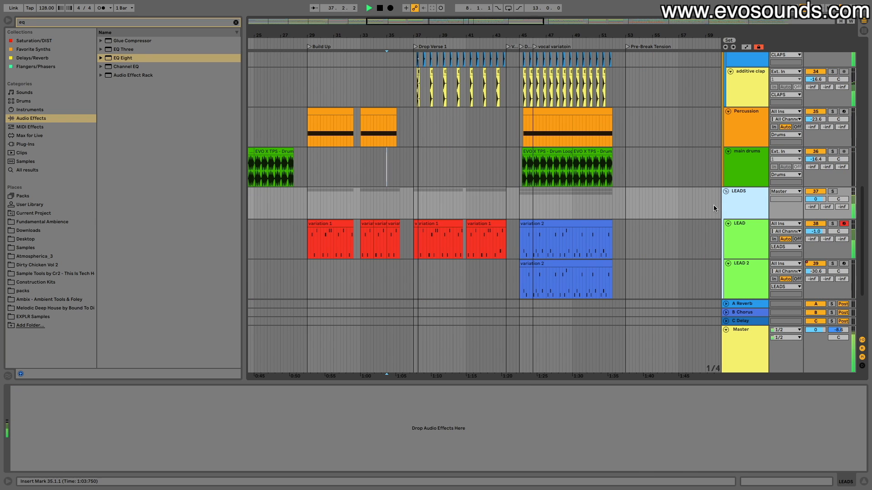
# Set the LEAD track's volume to -0.6 dB, fine-tuning it in the Session View mixer, and return to the Arrangement View.
pyautogui.moveTo(814, 235); pyautogui.dragTo(814, 232)
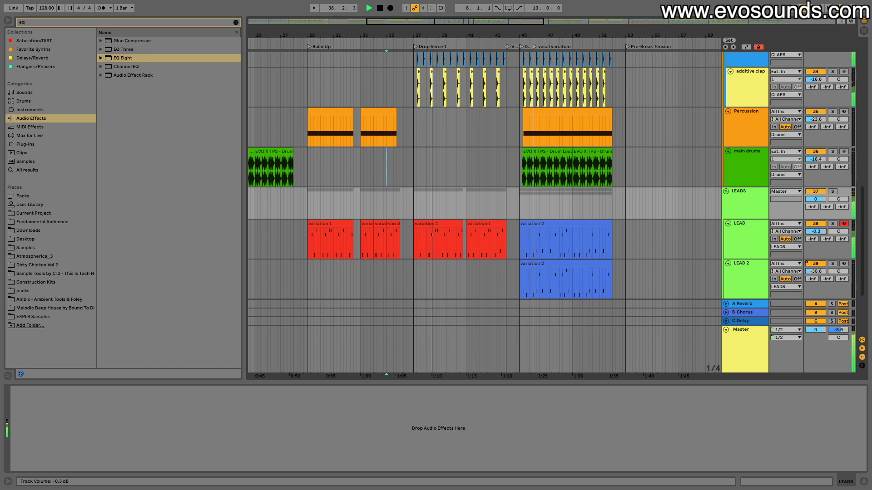
pyautogui.press('Tab')
pyautogui.moveTo(579, 266); pyautogui.dragTo(585, 259)
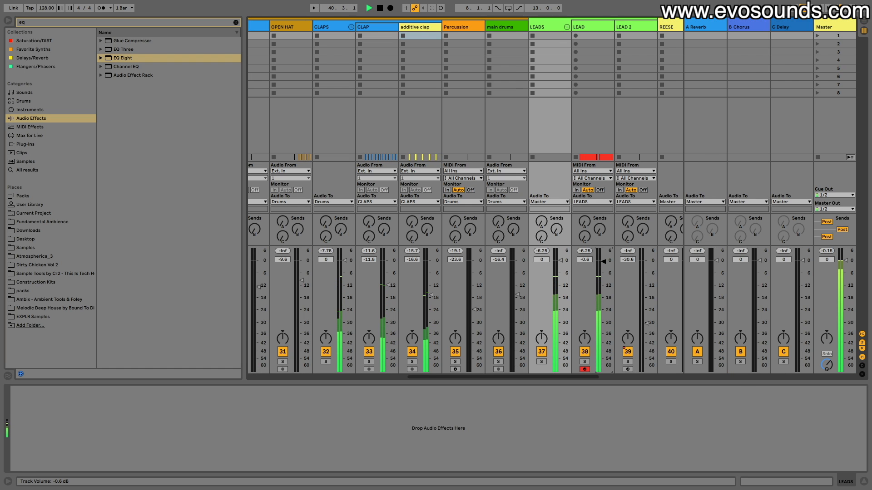
pyautogui.press('Tab')
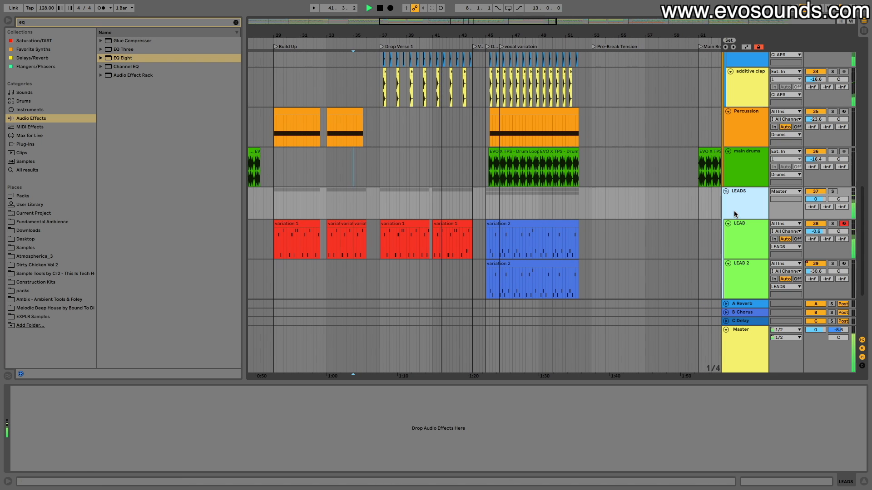
# Inspect the Endless Smile settings in the LEAD track's device chain and close the plug-in window.
pyautogui.click(740, 231)
pyautogui.click(583, 389)
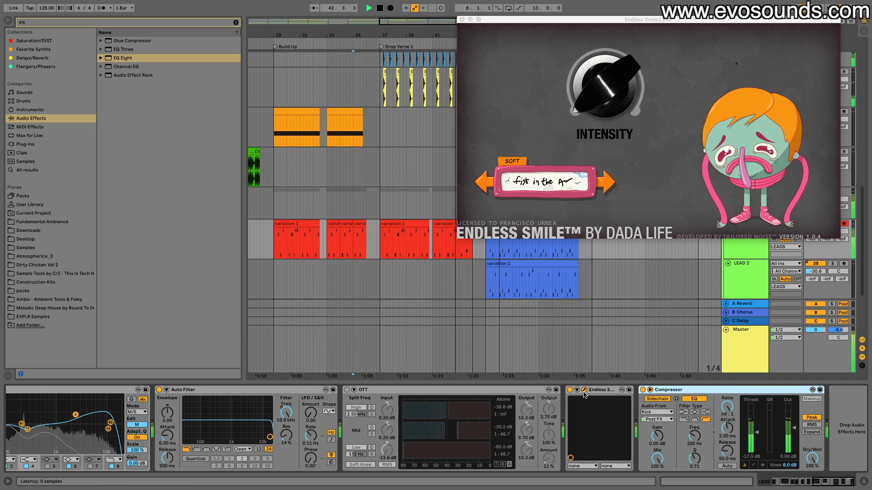
pyautogui.click(462, 19)
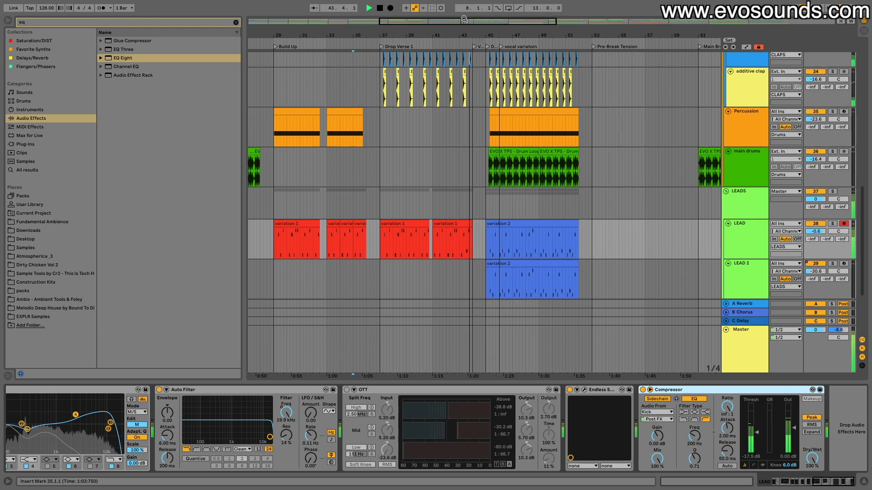
# Fold the LEAD track and solo the LEADS group.
pyautogui.scroll(-2, 472, 218)
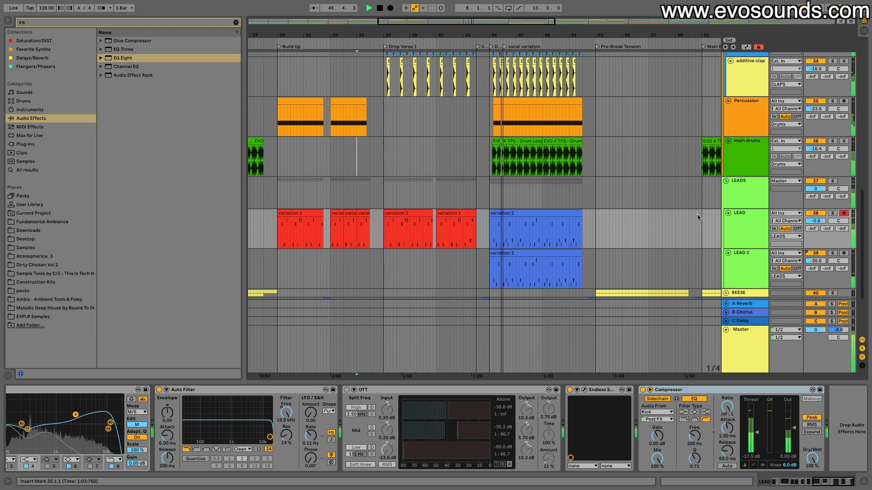
pyautogui.click(728, 213)
pyautogui.click(743, 205)
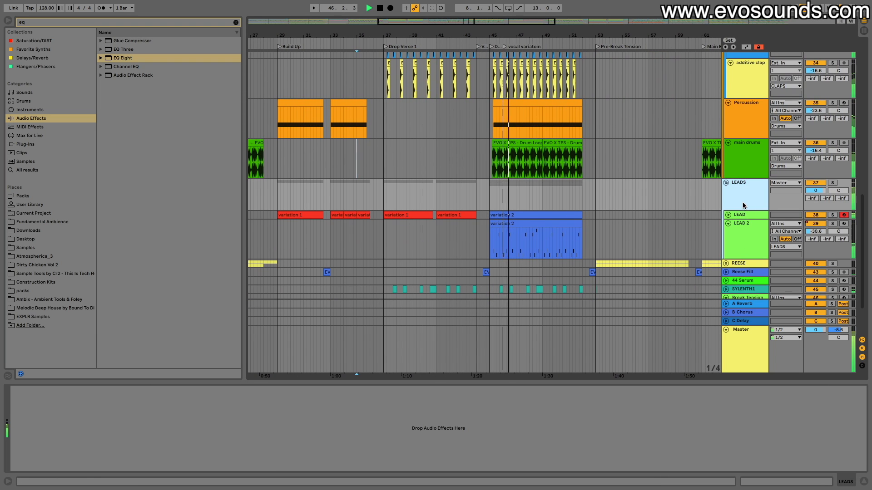
pyautogui.click(830, 186)
# Review the device chains of the LEAD and LEAD 2 tracks while the LEADS group plays soloed.
pyautogui.click(745, 241)
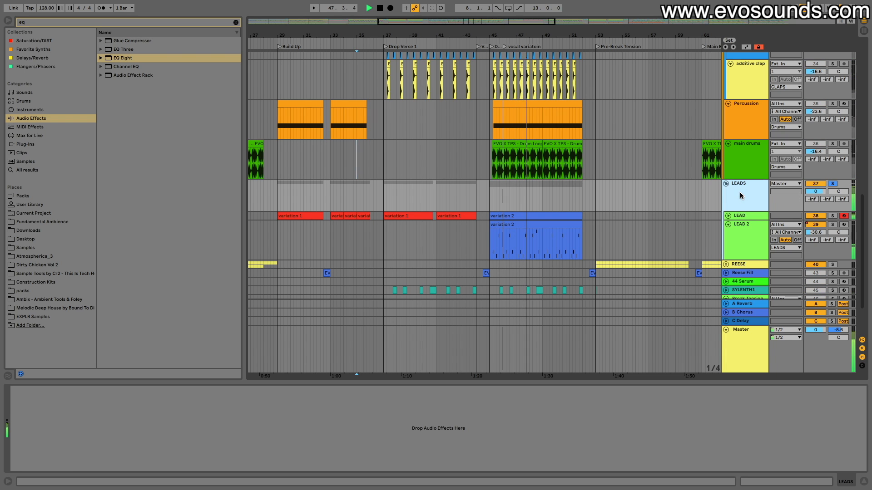
pyautogui.click(745, 215)
pyautogui.click(753, 241)
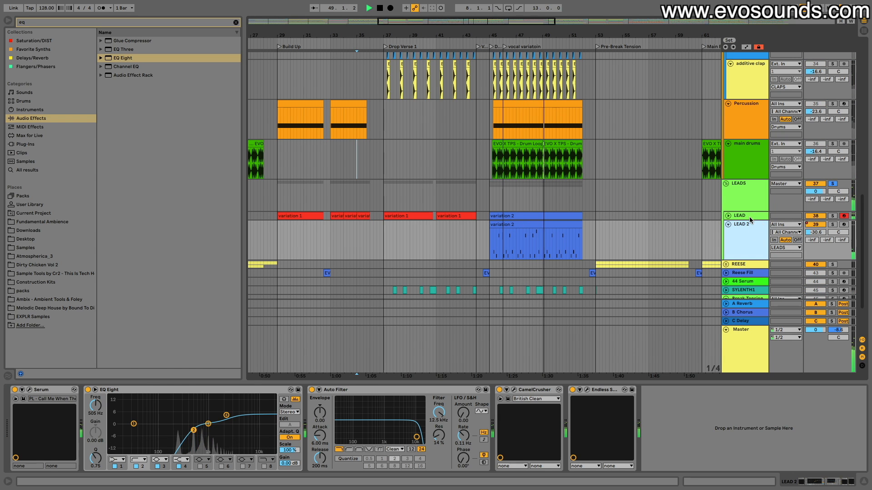
# Solo and unfold the LEAD track, clear the solo on the leads, and stop playback.
pyautogui.click(772, 216)
pyautogui.click(832, 215)
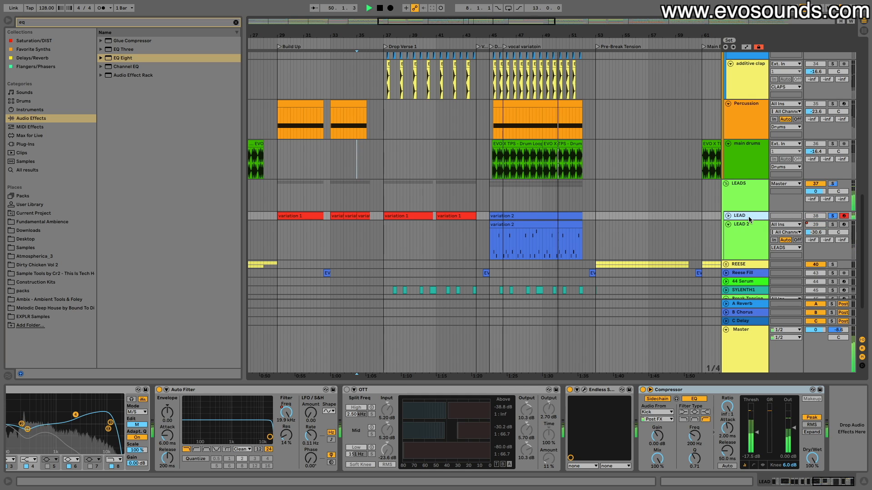
pyautogui.click(728, 216)
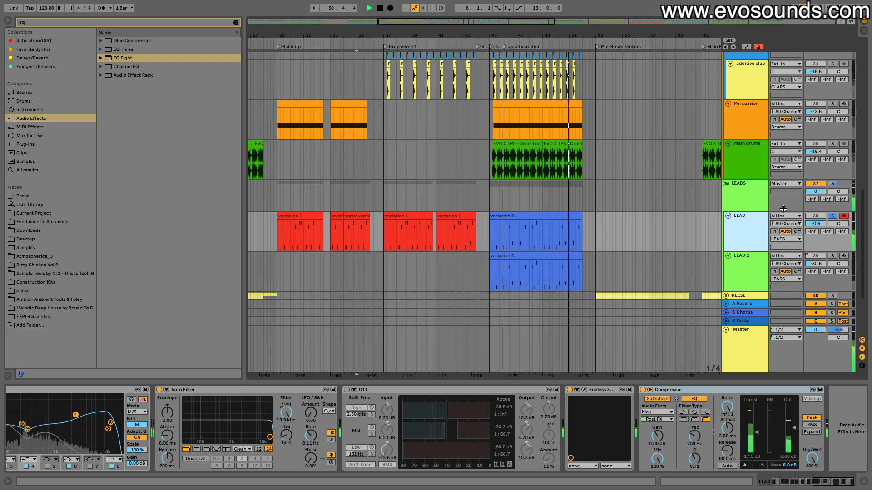
pyautogui.click(831, 195)
pyautogui.click(833, 184)
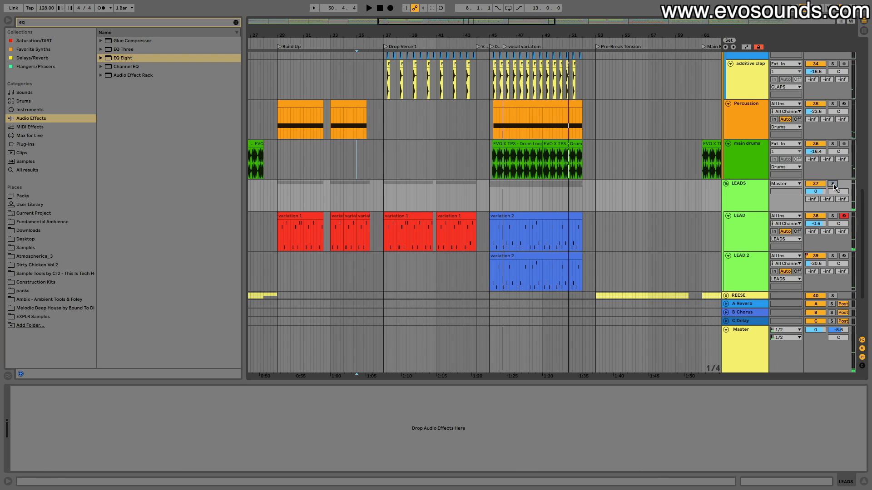
# Turn on OTT on the LEAD track, play Drop Verse 1, and check the Endless Smile settings before closing the plug-in window.
pyautogui.click(420, 213)
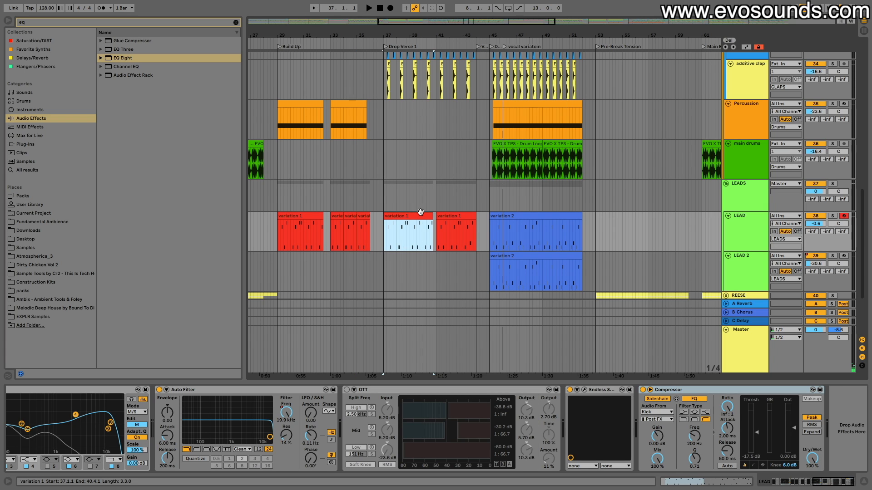
pyautogui.click(347, 389)
pyautogui.press('space')
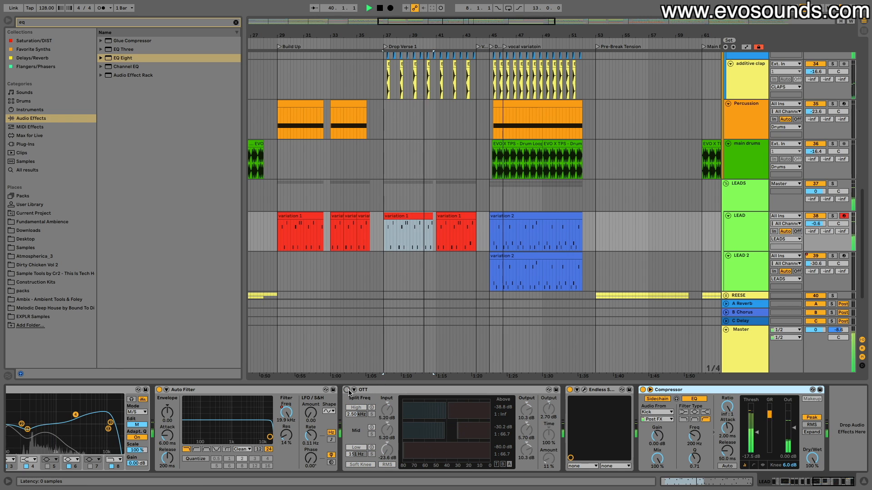
pyautogui.click(584, 390)
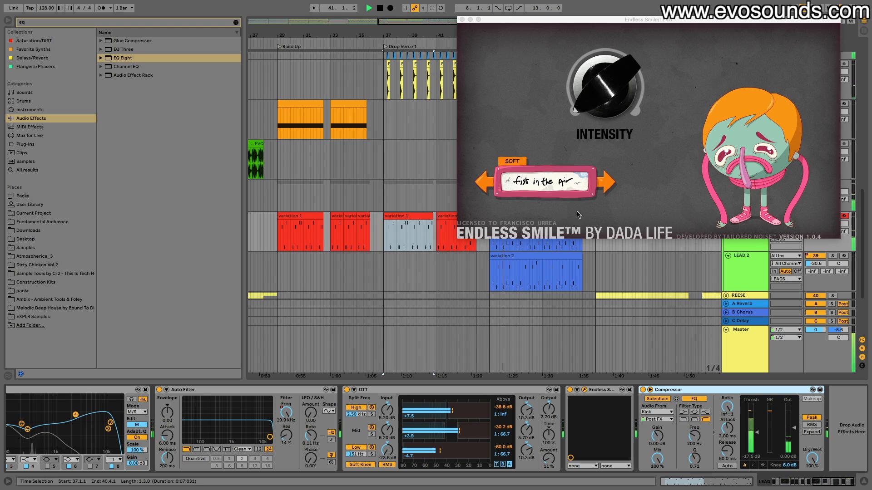
pyautogui.click(460, 20)
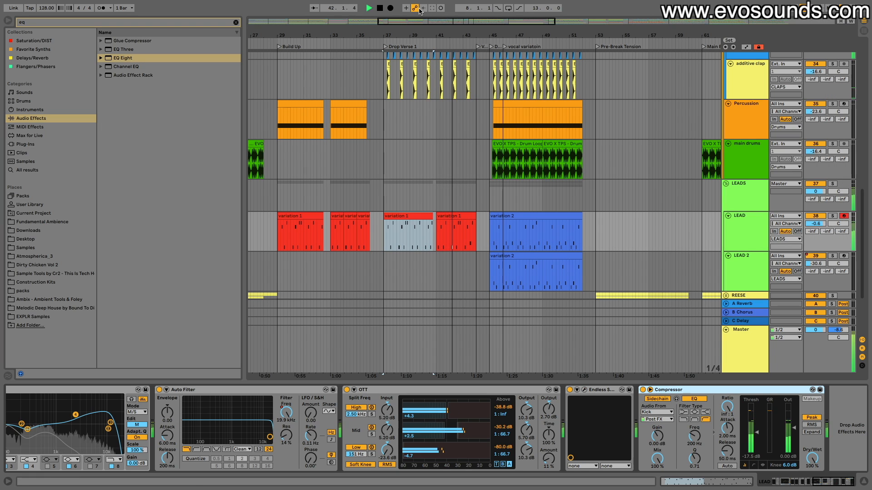
# Play the full mix from just before Drop Verse 1 and look over the tracks from Kick down to the leads.
pyautogui.click(743, 198)
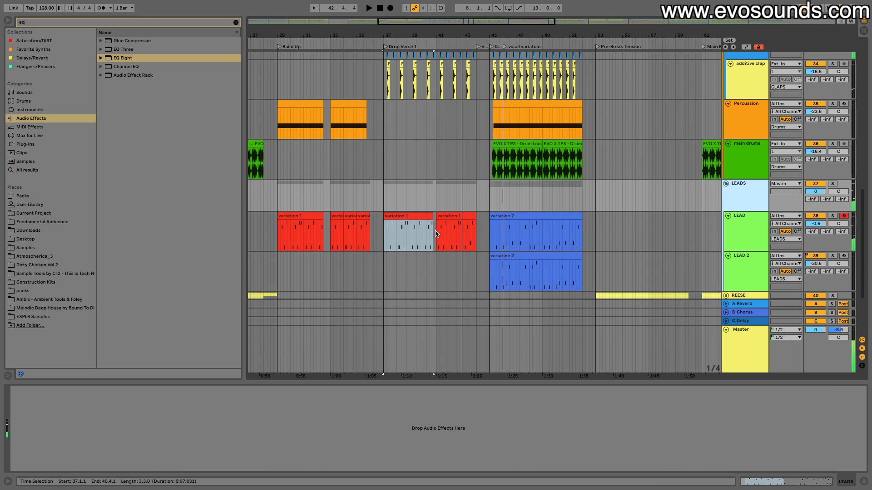
pyautogui.scroll(15, 435, 234)
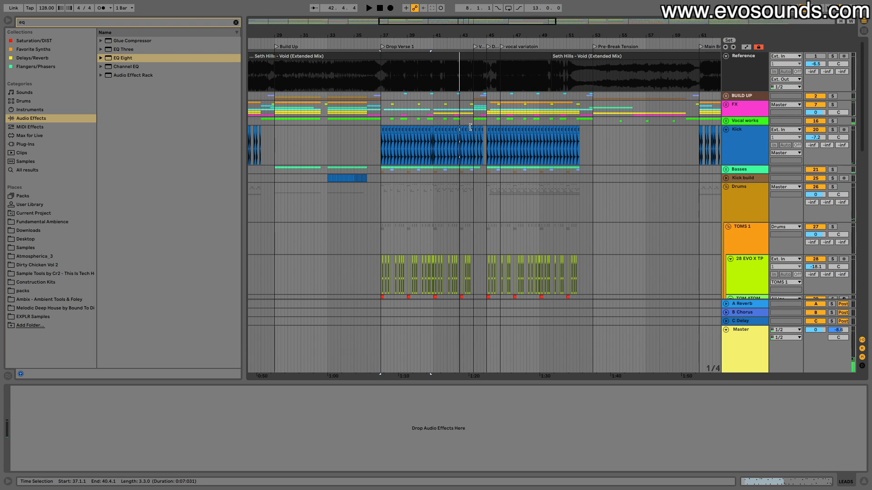
pyautogui.click(472, 110)
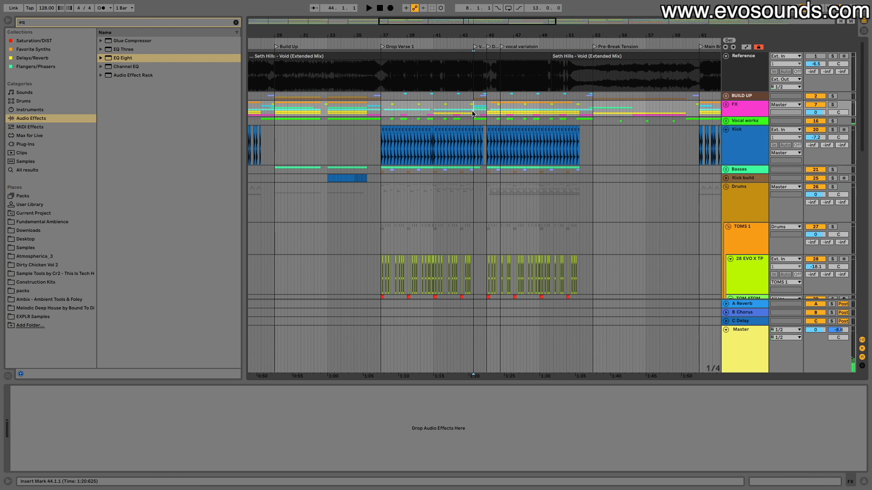
pyautogui.click(385, 164)
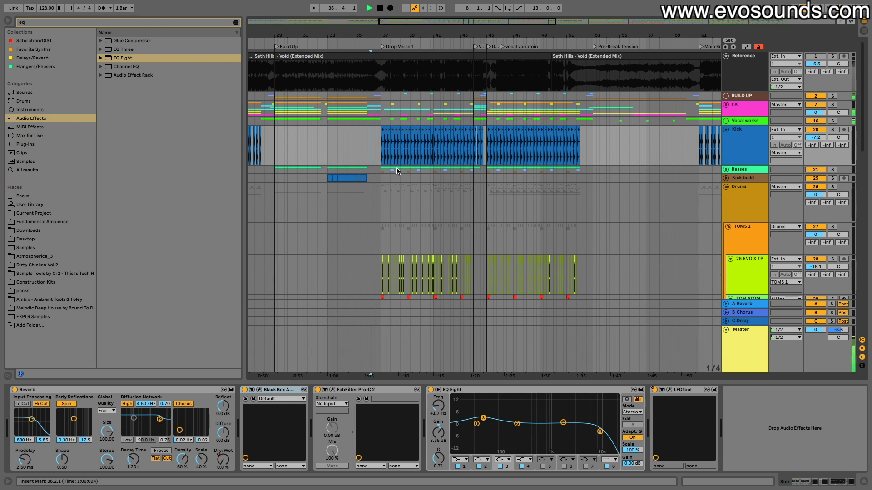
pyautogui.scroll(-10, 397, 171)
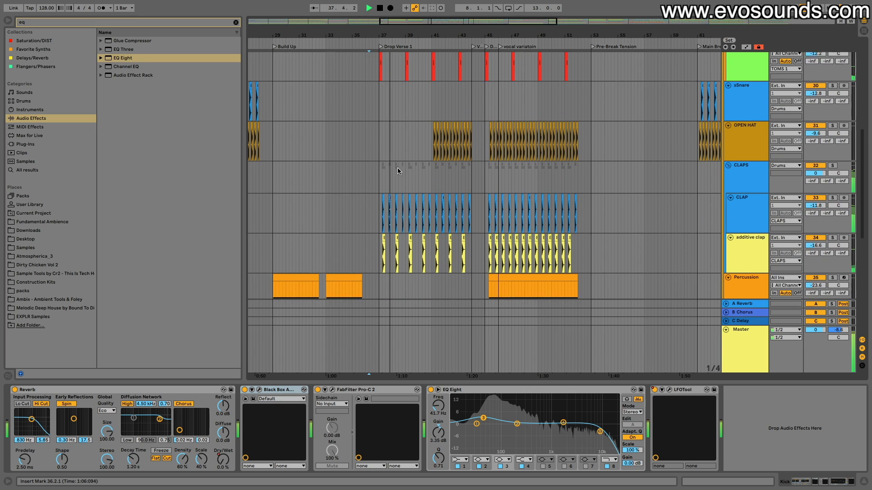
pyautogui.scroll(-2, 398, 171)
pyautogui.scroll(-8, 398, 171)
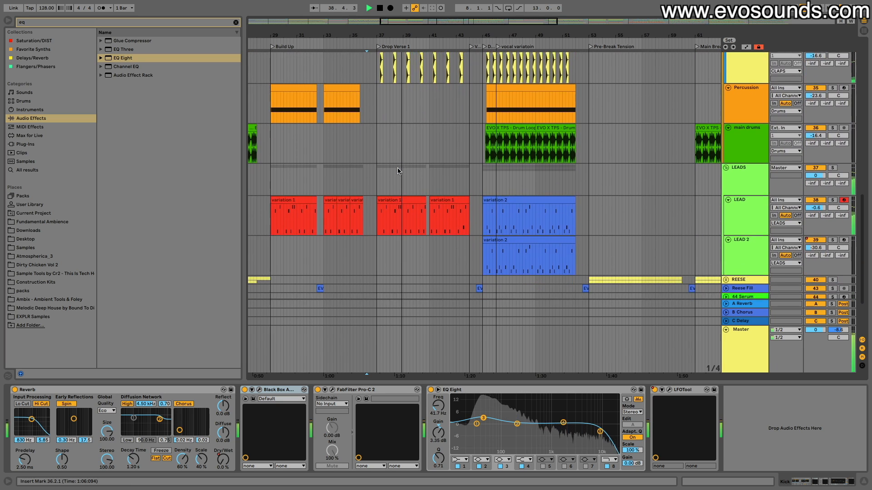
pyautogui.scroll(-2, 398, 171)
pyautogui.scroll(20, 413, 168)
pyautogui.press('space')
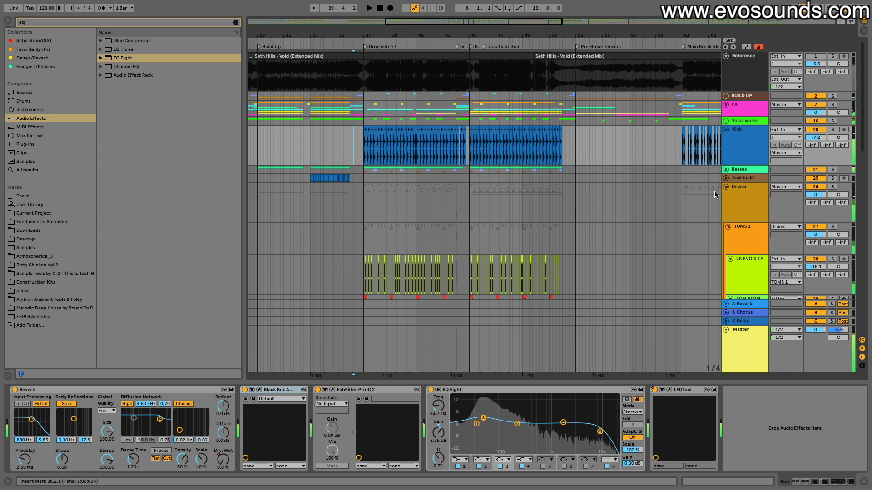
# Set the volume of the 28 EVO X TP track in the TOMS 1 group to -17.2 dB while the drop plays.
pyautogui.click(747, 189)
pyautogui.press('Up')
pyautogui.click(744, 229)
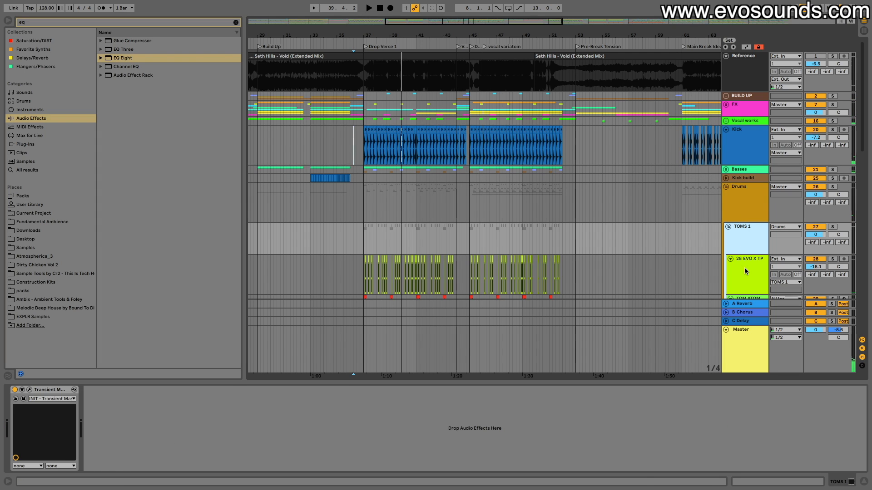
pyautogui.click(744, 268)
pyautogui.scroll(-1, 806, 251)
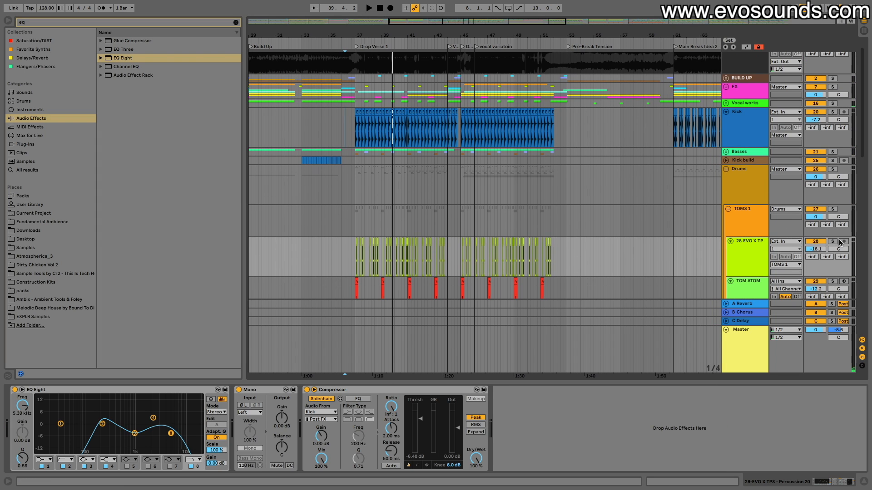
pyautogui.click(764, 250)
pyautogui.press('space')
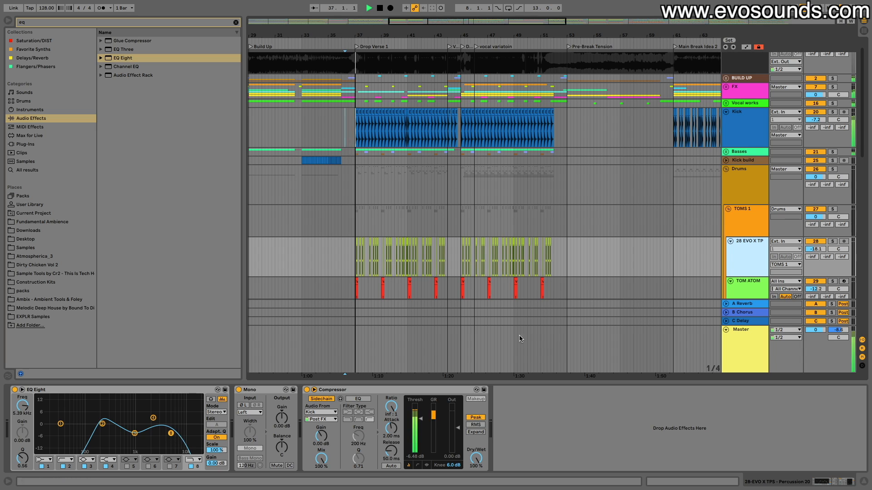
pyautogui.moveTo(816, 248)
pyautogui.mouseDown()
pyautogui.moveTo(816, 268)
pyautogui.moveTo(818, 237)
pyautogui.mouseUp()
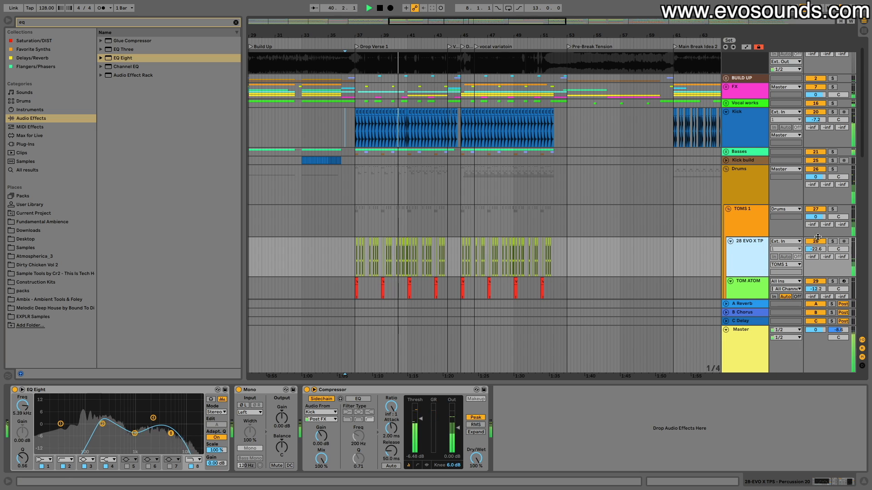
# Lower the soloed 28 EVO X TP track's EQ Eight high cut to about 2.61 kHz with a Q of 0.97, and unsolo the track.
pyautogui.click(832, 241)
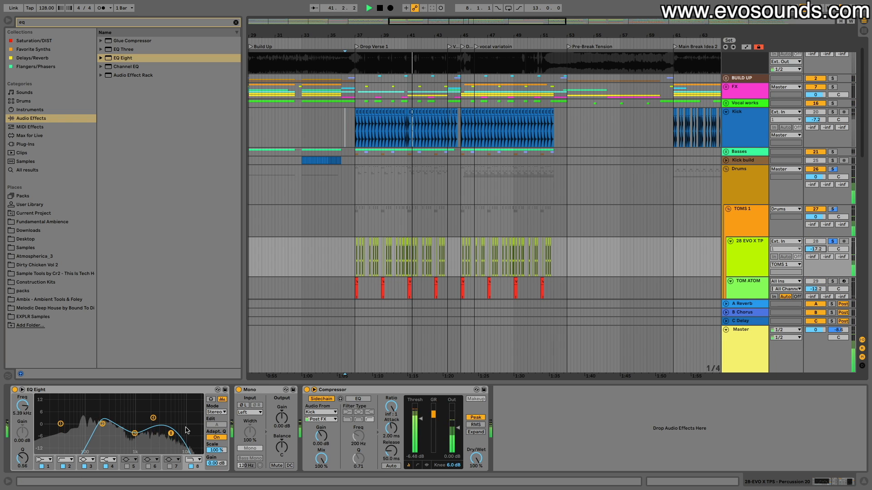
pyautogui.moveTo(171, 433); pyautogui.dragTo(155, 428)
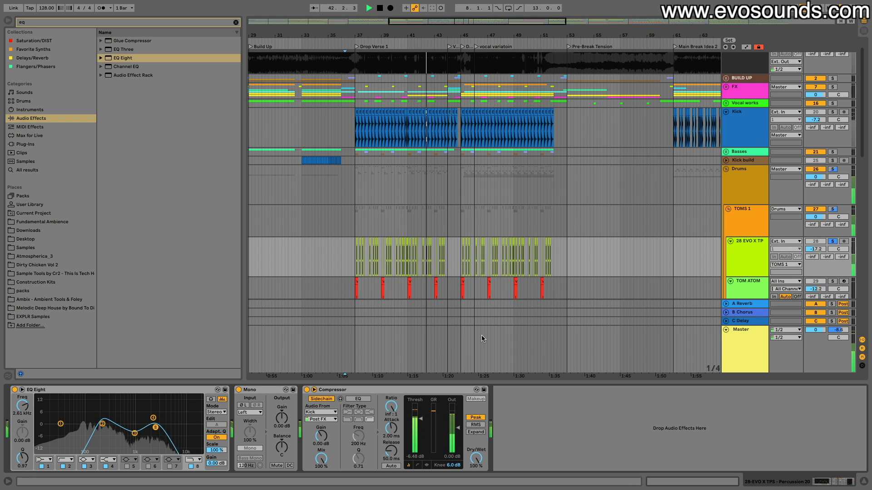
pyautogui.click(832, 241)
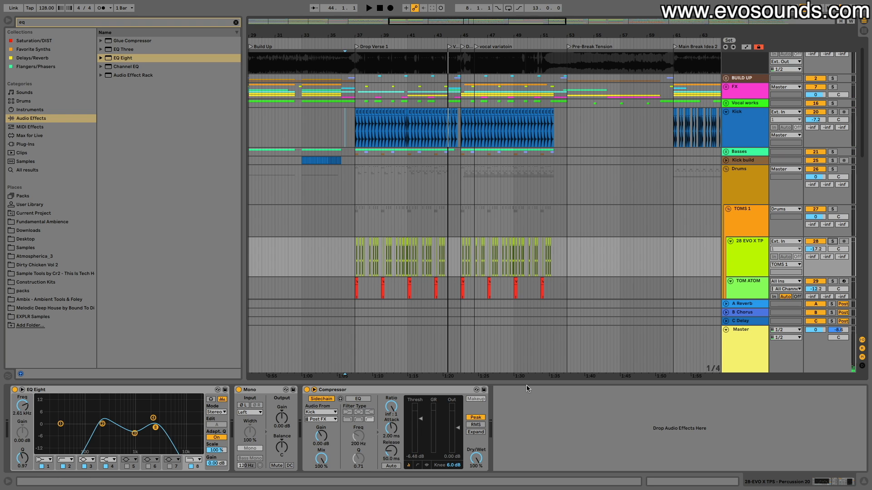
# Hide the device view and fold the TOMS 1 group while the drop plays.
pyautogui.hotkey('ctrl', 'alt', 'l')
pyautogui.scroll(-5, 598, 279)
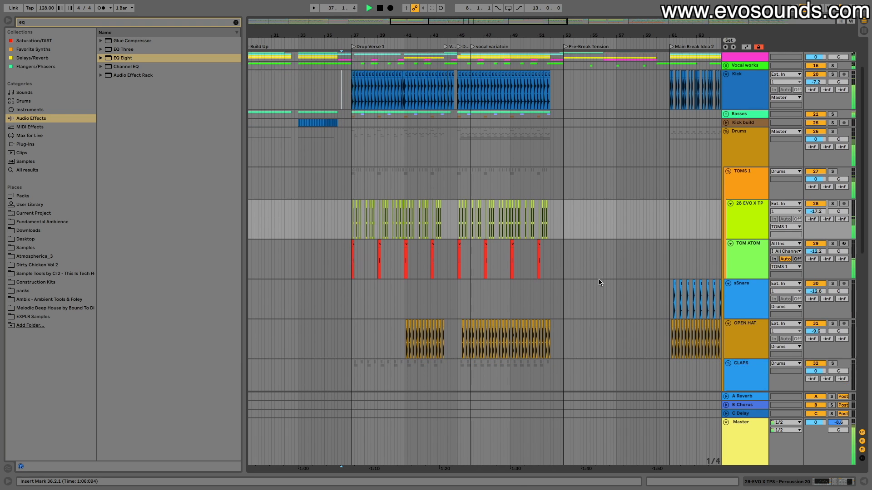
pyautogui.scroll(4, 691, 218)
pyautogui.click(728, 137)
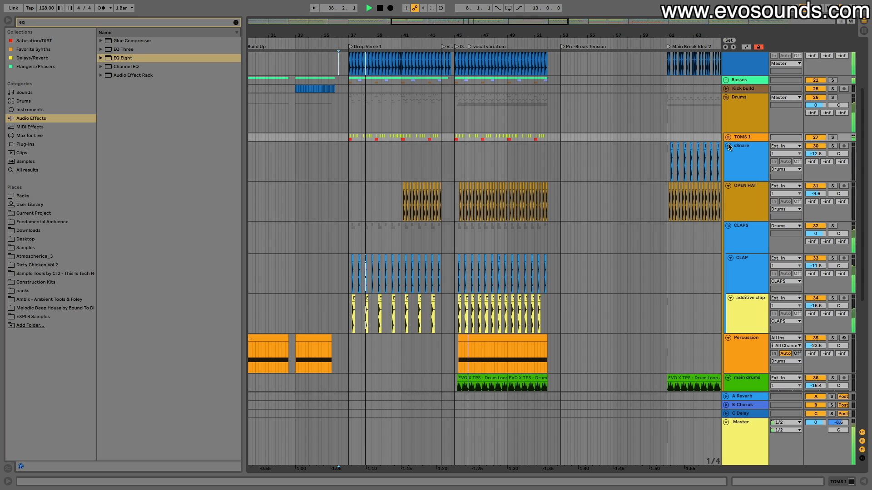
pyautogui.scroll(-5, 496, 279)
pyautogui.scroll(5, 477, 324)
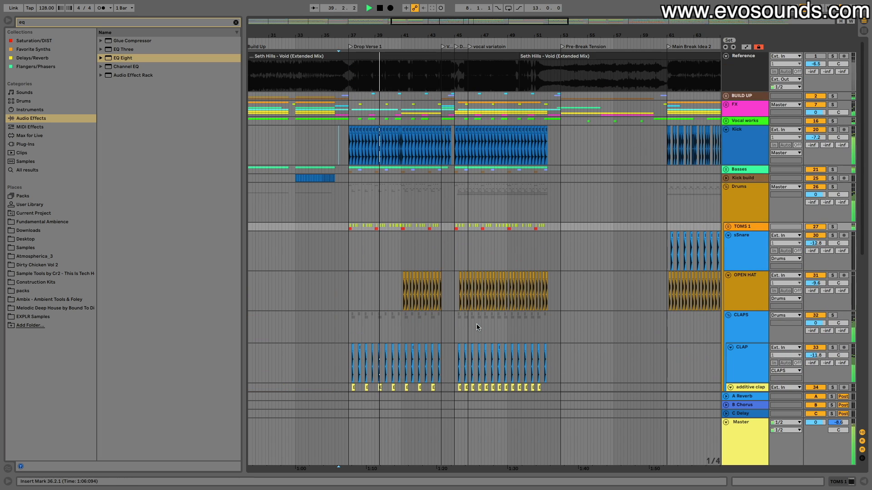
# Solo the FX group, play it into Drop Verse 1, and unfold the group to show its tracks.
pyautogui.click(760, 110)
pyautogui.click(831, 106)
pyautogui.press('space')
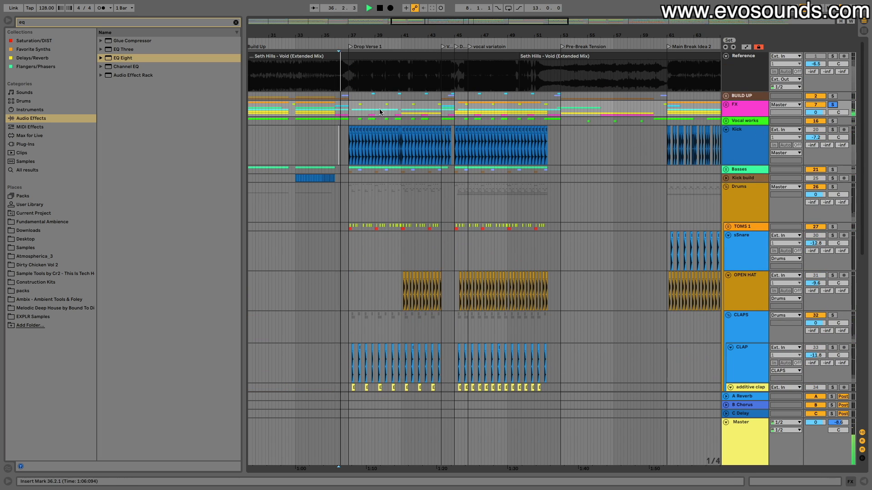
pyautogui.click(726, 105)
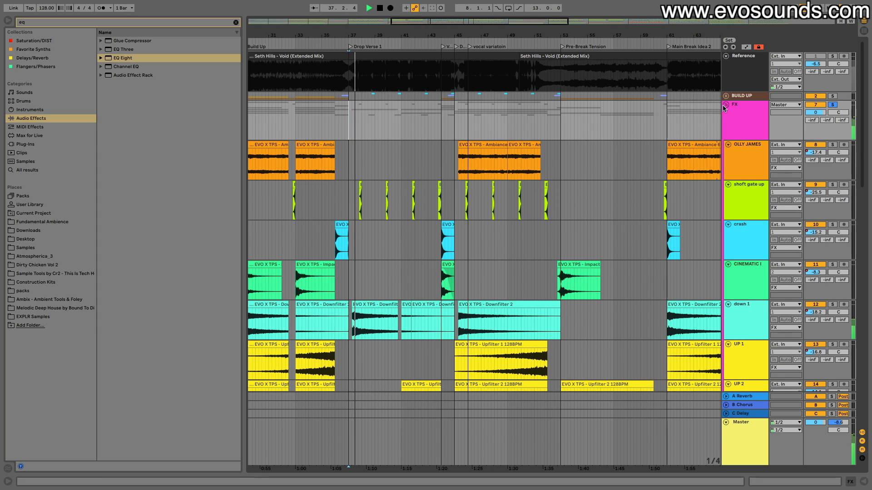
pyautogui.scroll(-3, 734, 254)
pyautogui.press('space')
# Set the down 1 track's volume to -20.9 dB and audition it at the start of Drop Verse 1.
pyautogui.click(734, 253)
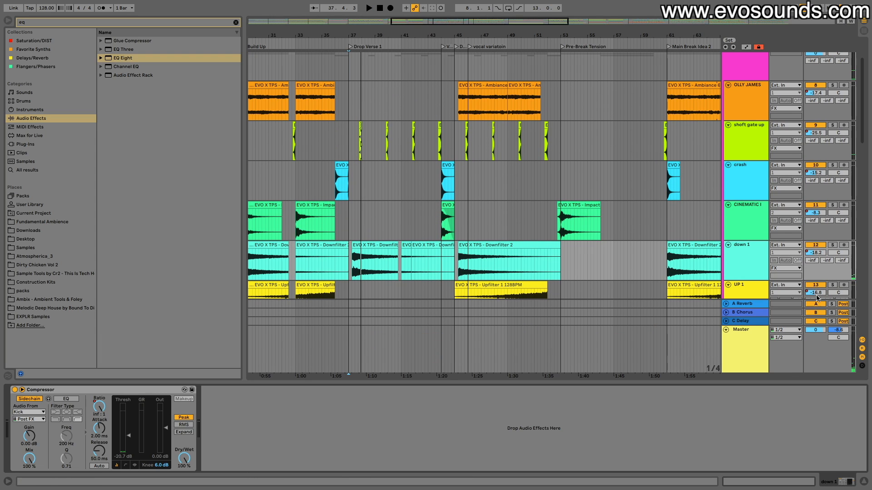
pyautogui.rightClick(820, 254)
pyautogui.click(817, 257)
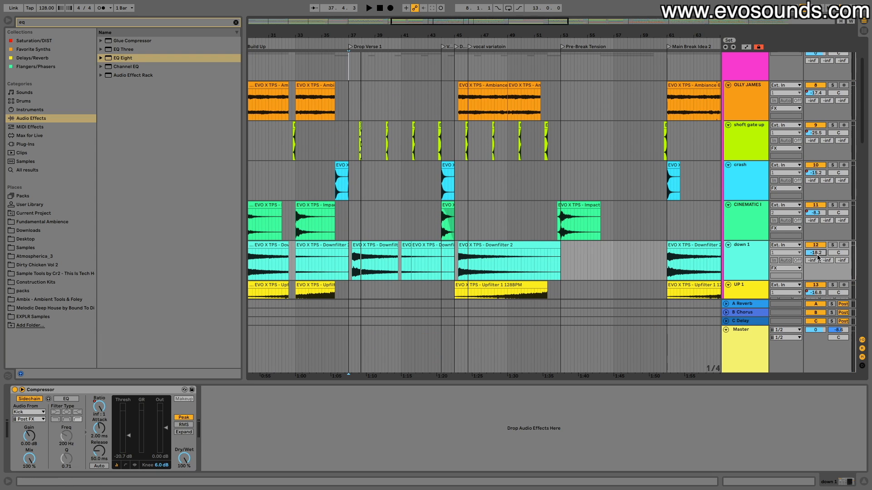
pyautogui.press('space')
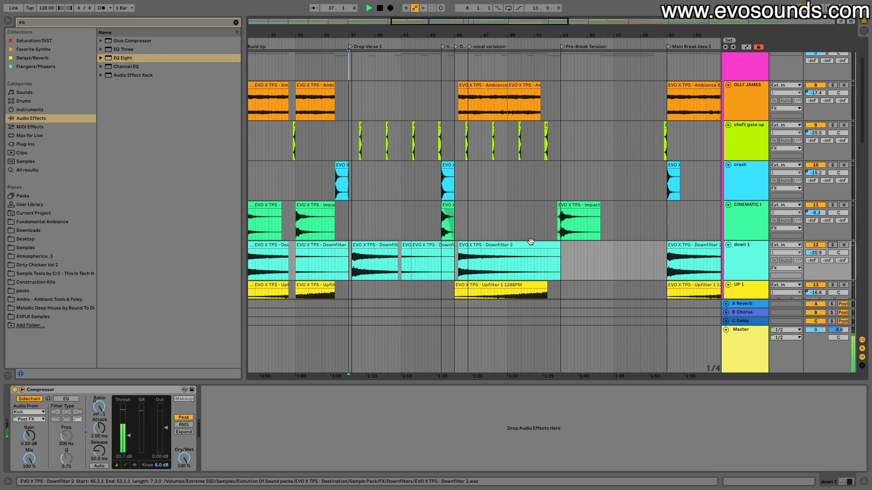
pyautogui.press('space')
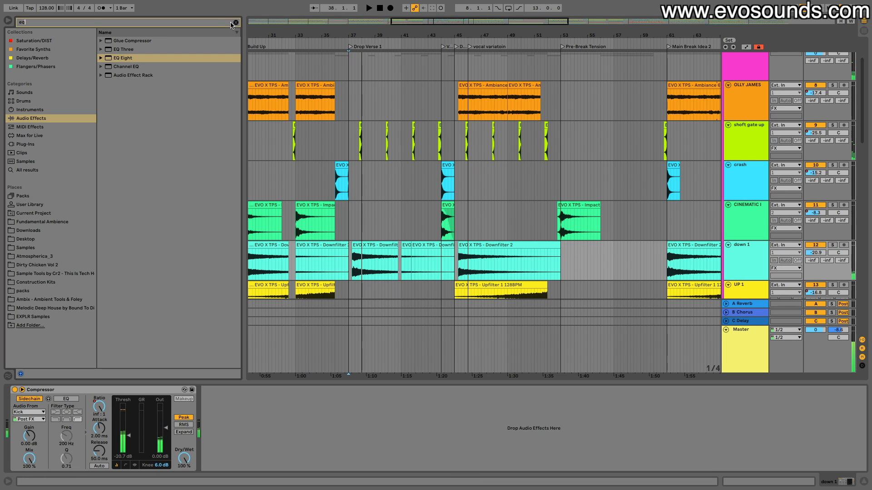
# Add an EQ Eight after the Compressor on the down 1 track.
pyautogui.click(235, 22)
pyautogui.write('eq')
pyautogui.moveTo(132, 57); pyautogui.dragTo(261, 390)
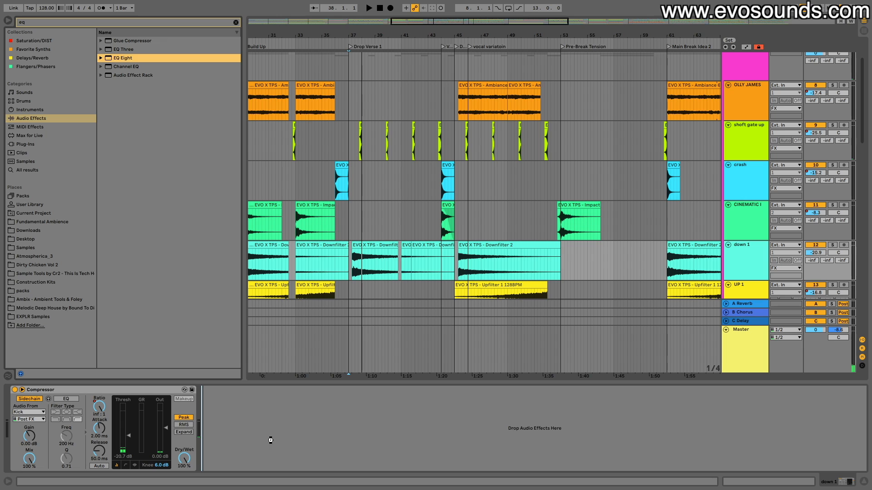
pyautogui.moveTo(270, 440); pyautogui.dragTo(271, 440)
pyautogui.press('space')
# Shape the down 1 EQ Eight with a low cut at 464 Hz and a band 3 boost of 6.82 dB at 11.4 kHz.
pyautogui.click(253, 459)
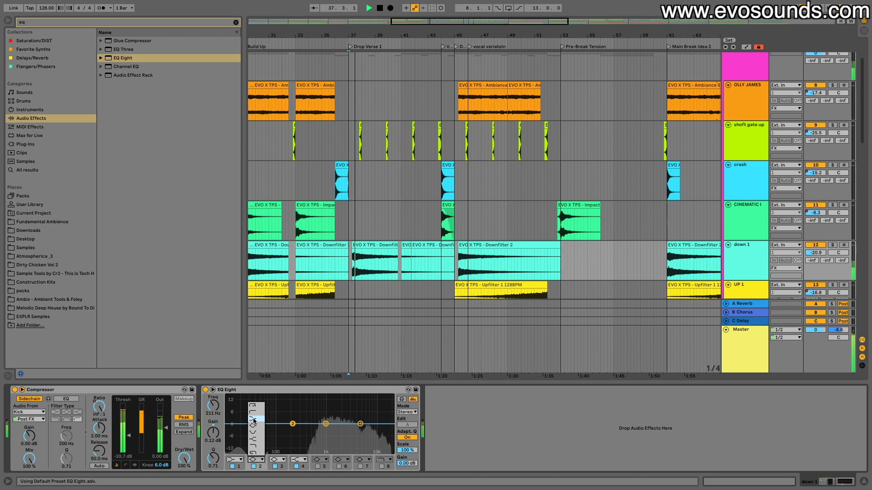
pyautogui.click(253, 419)
pyautogui.moveTo(326, 424); pyautogui.dragTo(385, 417)
pyautogui.press('space')
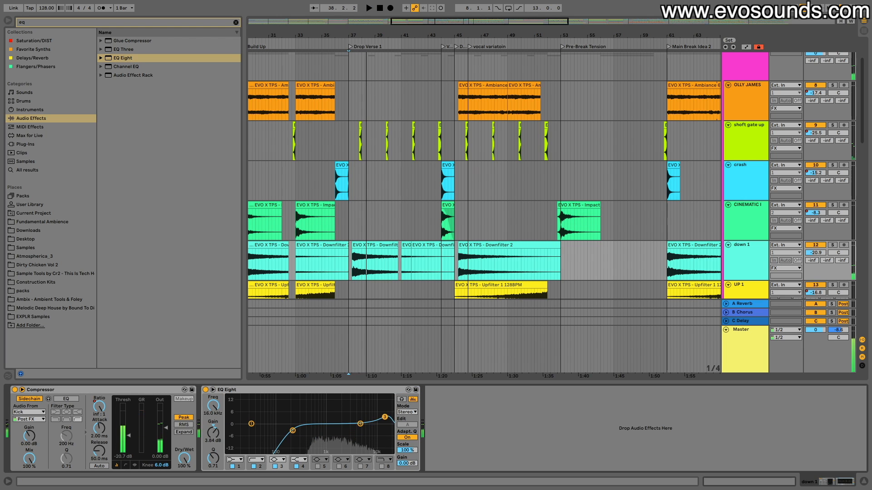
pyautogui.moveTo(292, 430)
pyautogui.mouseDown()
pyautogui.moveTo(339, 431)
pyautogui.moveTo(309, 430)
pyautogui.mouseUp()
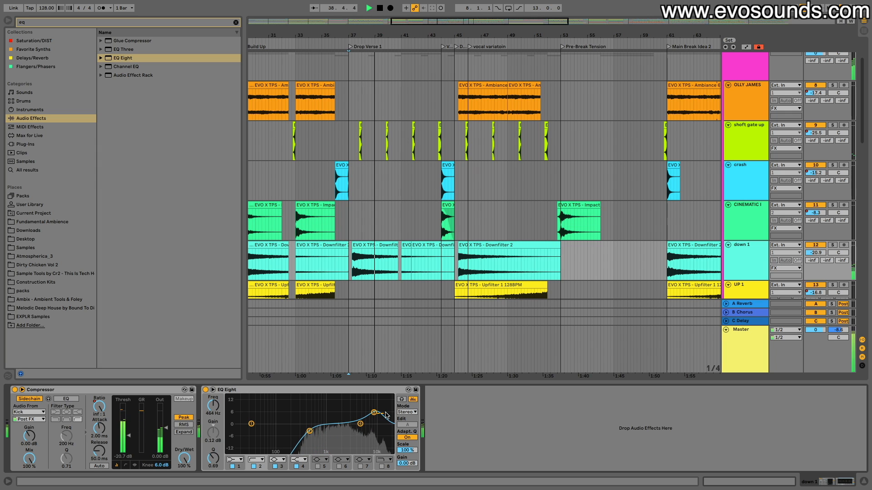
pyautogui.moveTo(385, 416); pyautogui.dragTo(377, 411)
pyautogui.click(341, 182)
pyautogui.press('space')
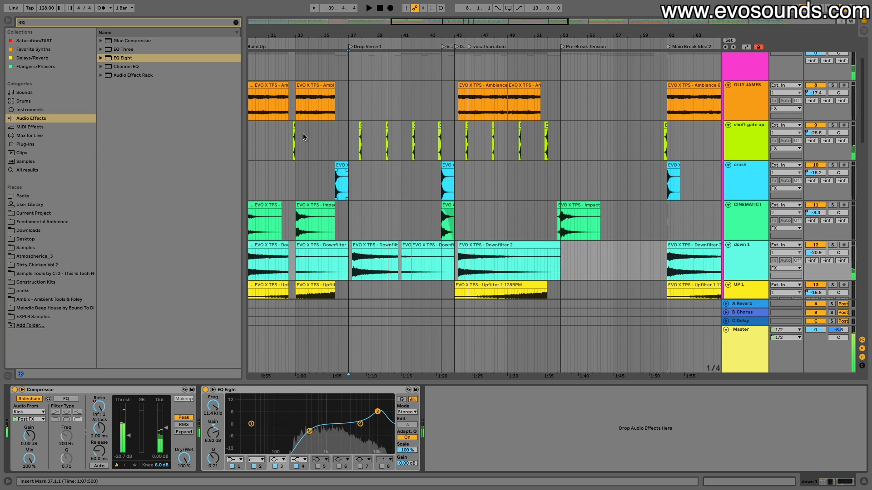
# Play the Build Up from bar 33 and set the LEAD track's volume to 0 dB.
pyautogui.click(303, 137)
pyautogui.press('space')
pyautogui.scroll(-10, 302, 143)
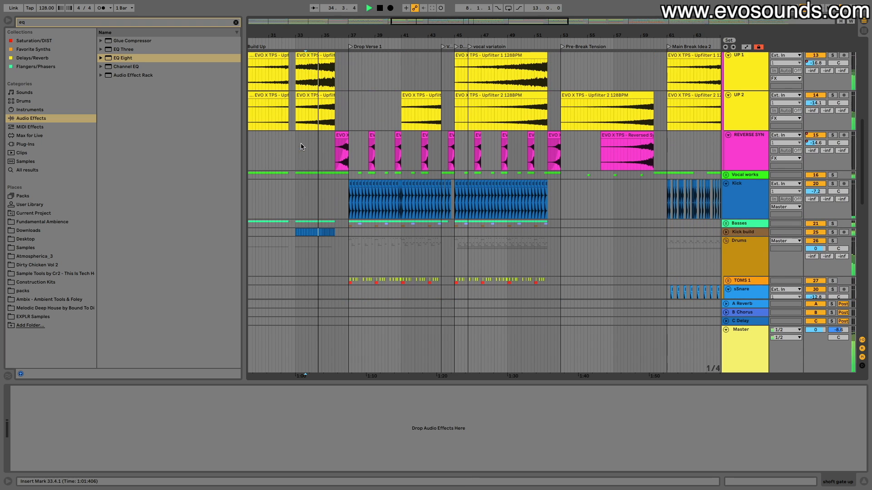
pyautogui.scroll(-1, 301, 146)
pyautogui.scroll(-10, 642, 224)
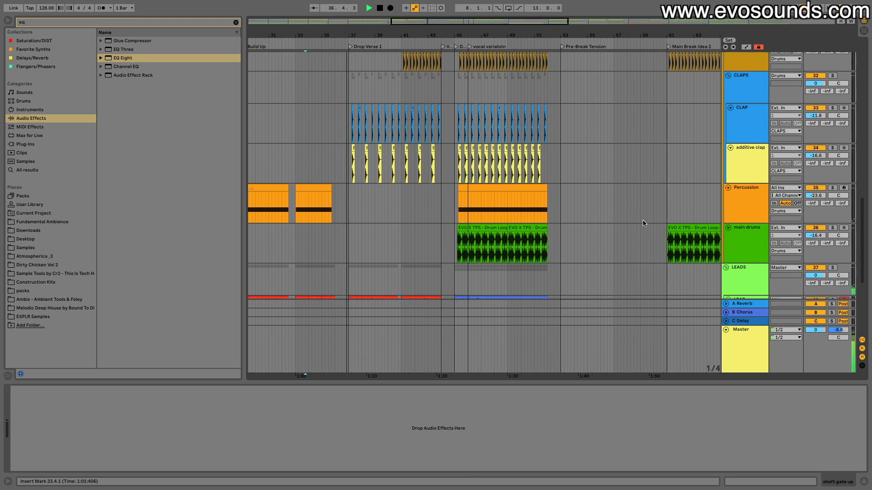
pyautogui.scroll(-10, 644, 200)
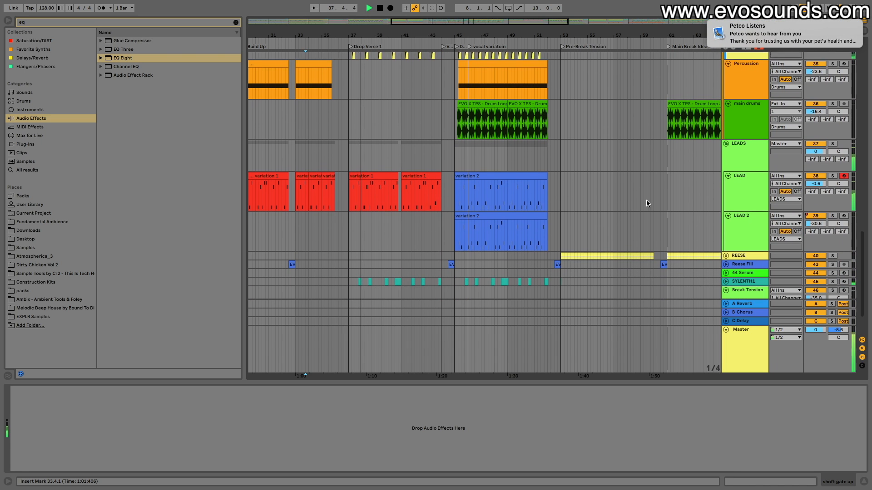
pyautogui.click(823, 171)
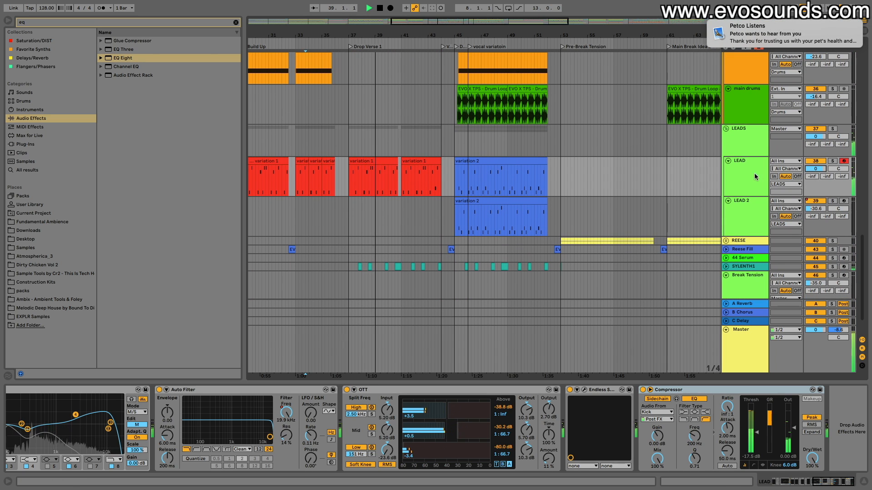
# Unfold the TOMS 1 group, solo it, and set the volume of its 28 EVO X TP track to -19.0 dB.
pyautogui.scroll(5, 477, 195)
pyautogui.scroll(8, 476, 194)
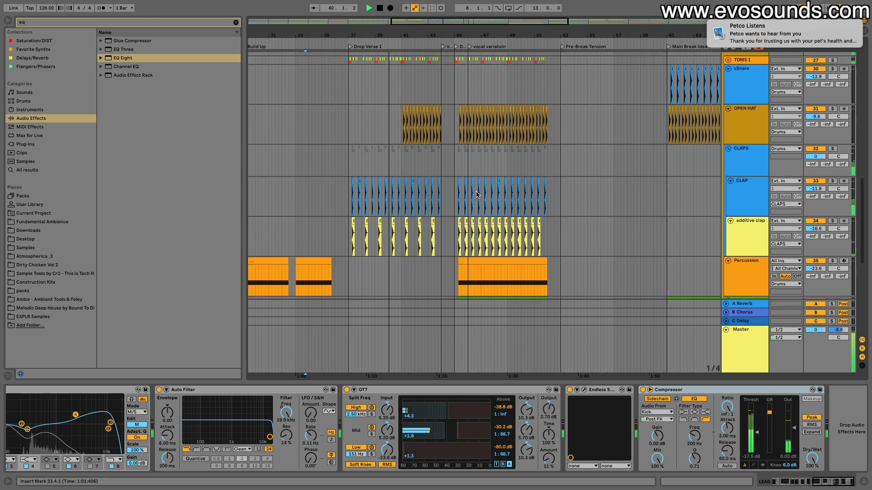
pyautogui.scroll(-2, 476, 195)
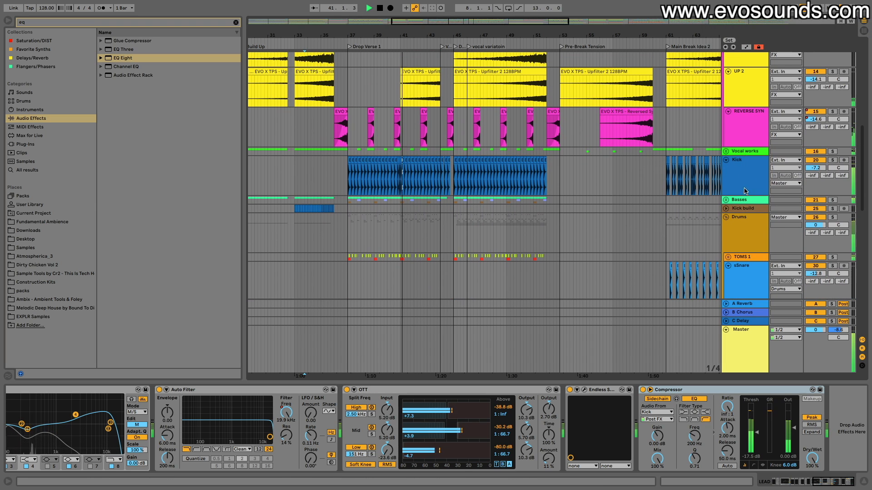
pyautogui.click(728, 240)
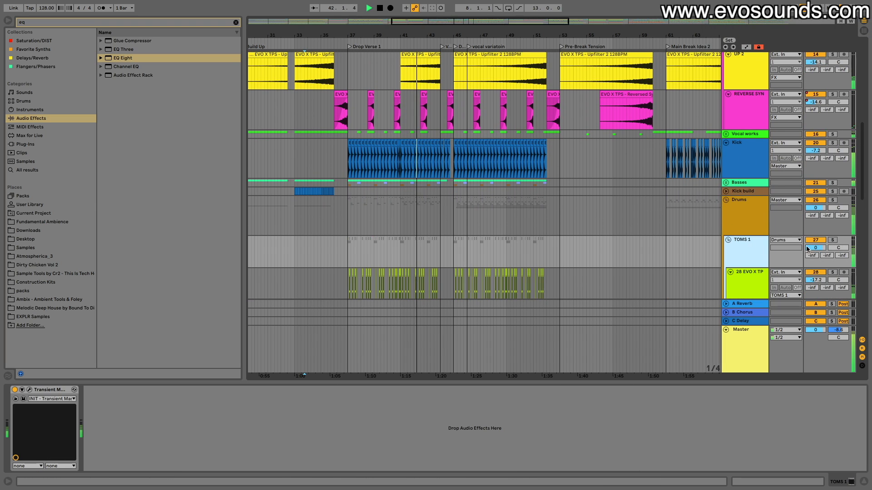
pyautogui.click(833, 267)
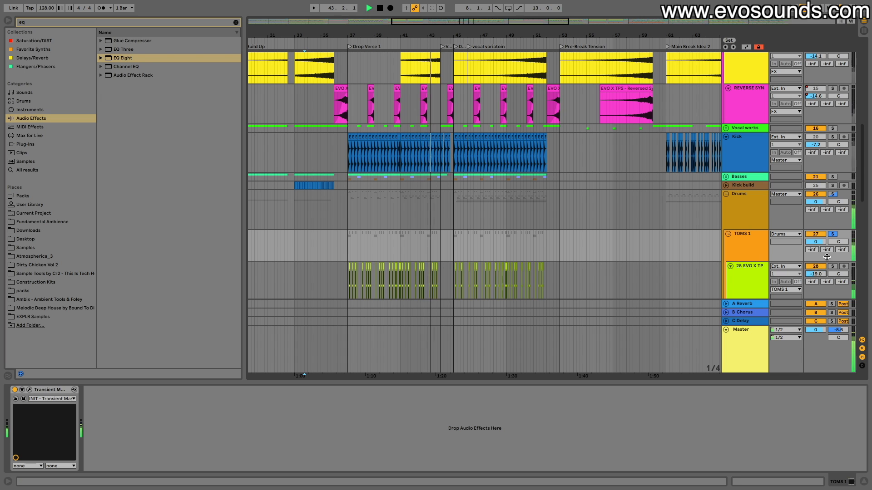
# Listen through the vocal variation section with the full mix while reviewing the lead, FX, toms and clap tracks.
pyautogui.scroll(-15, 563, 245)
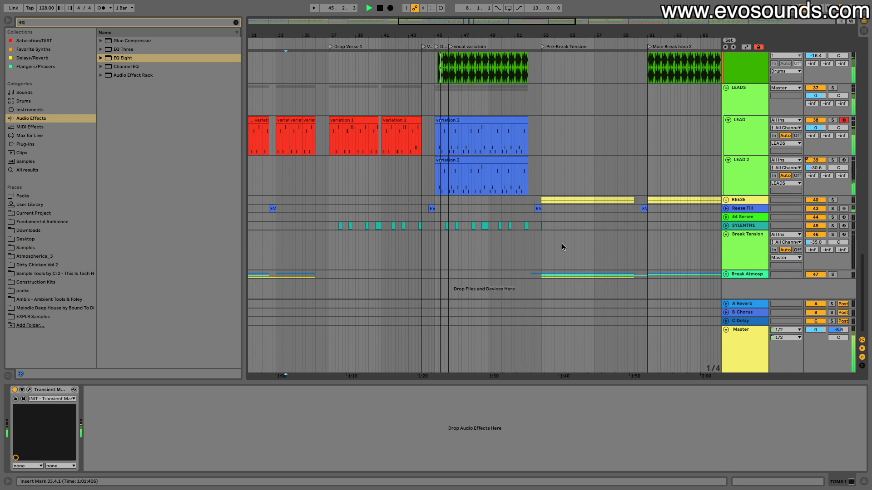
pyautogui.scroll(15, 562, 243)
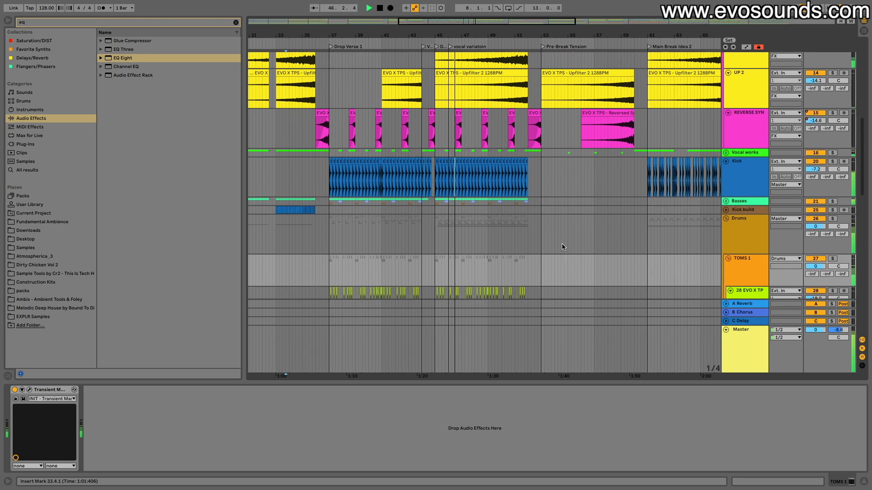
pyautogui.scroll(5, 562, 244)
pyautogui.scroll(-8, 562, 243)
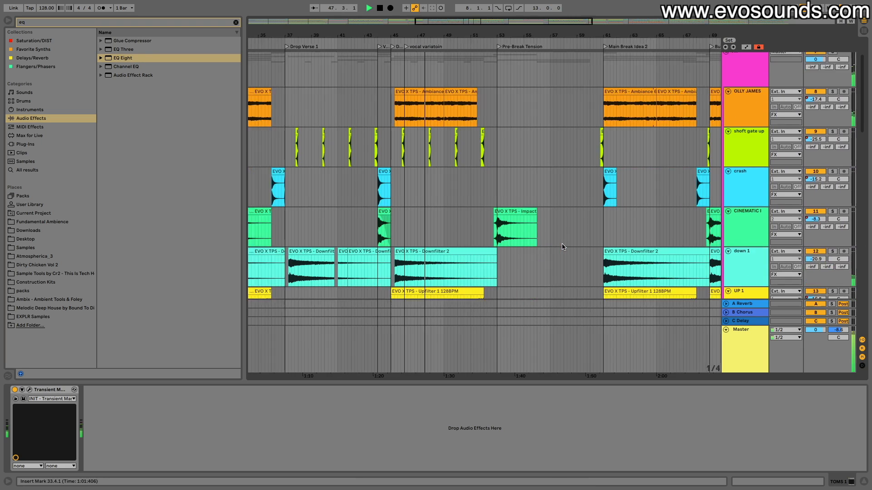
pyautogui.scroll(-10, 562, 243)
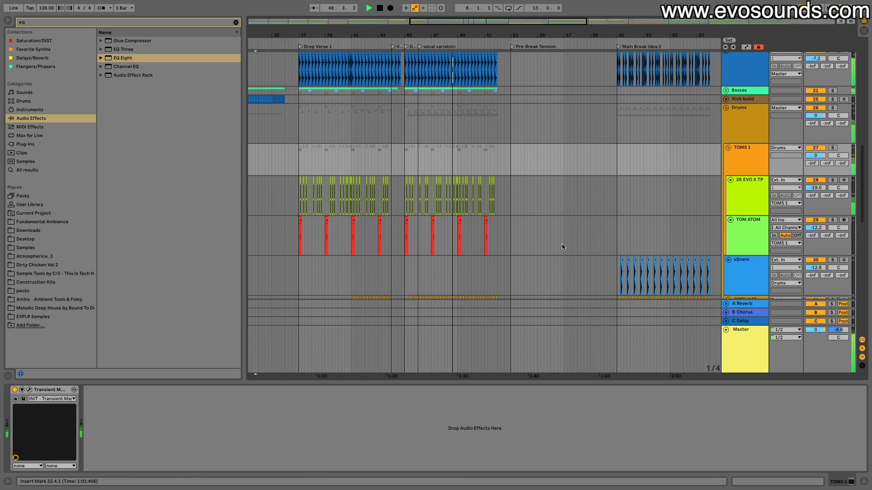
pyautogui.scroll(-8, 562, 247)
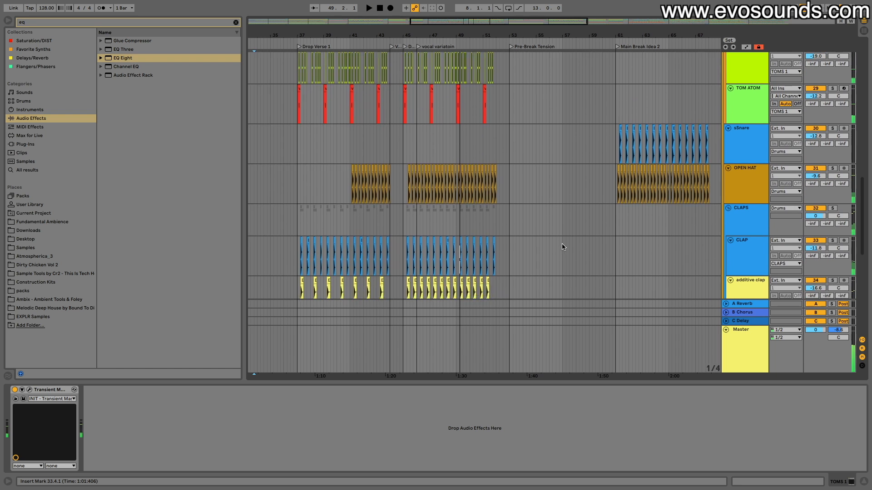
pyautogui.scroll(3, 562, 244)
pyautogui.scroll(8, 562, 244)
pyautogui.scroll(-5, 562, 243)
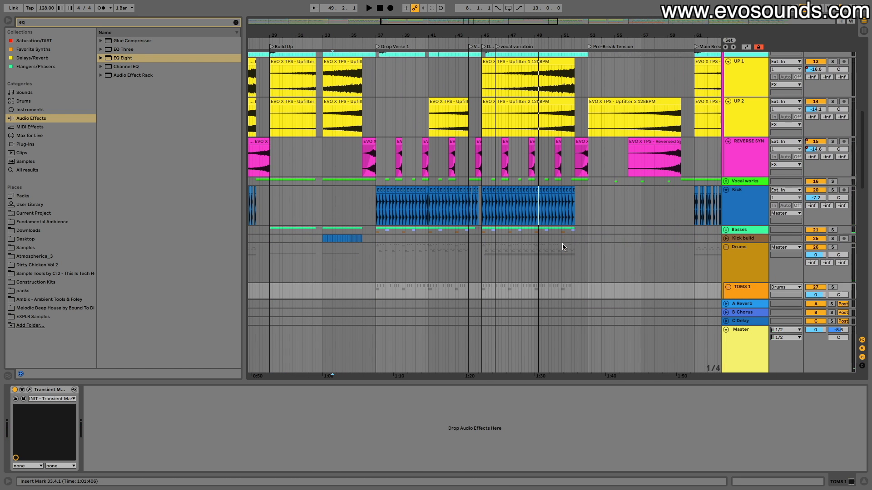
# Fold the Drums group and look over the remaining tracks from the Main Break Idea to Drop Verse 1.
pyautogui.click(726, 235)
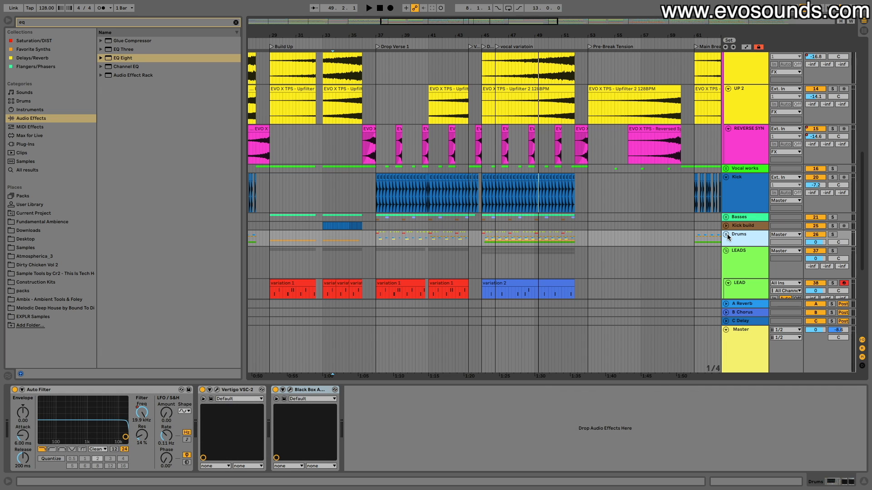
pyautogui.scroll(5, 411, 213)
pyautogui.scroll(4, 411, 216)
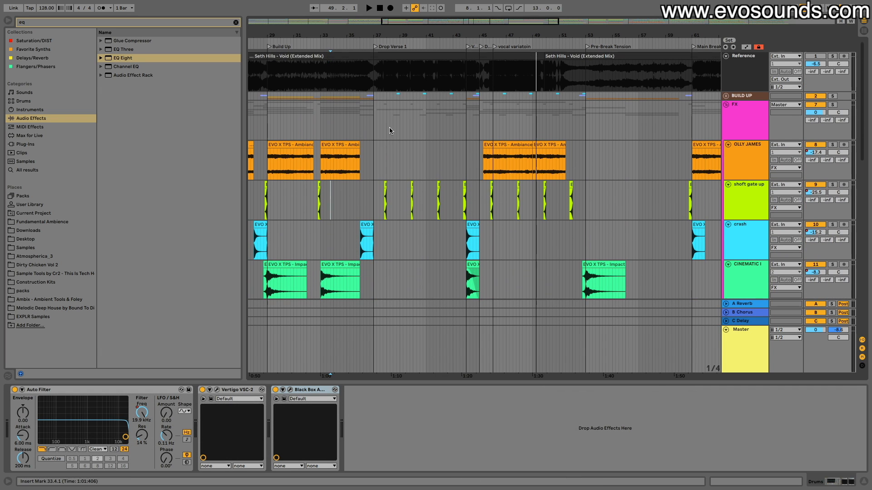
pyautogui.moveTo(839, 3)
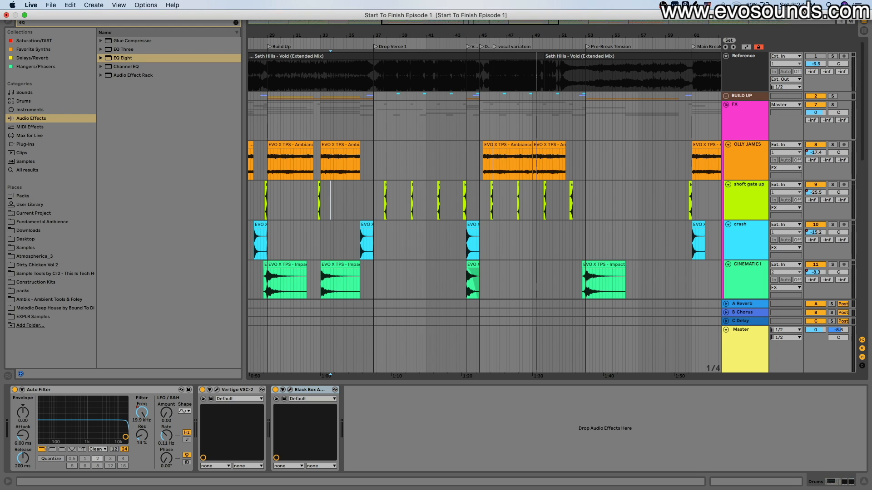
pyautogui.scroll(-10, 458, 204)
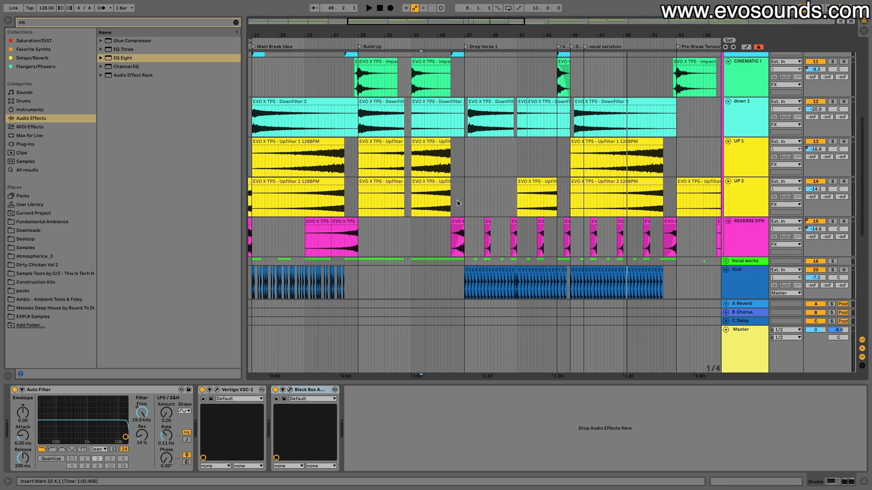
pyautogui.scroll(-15, 458, 203)
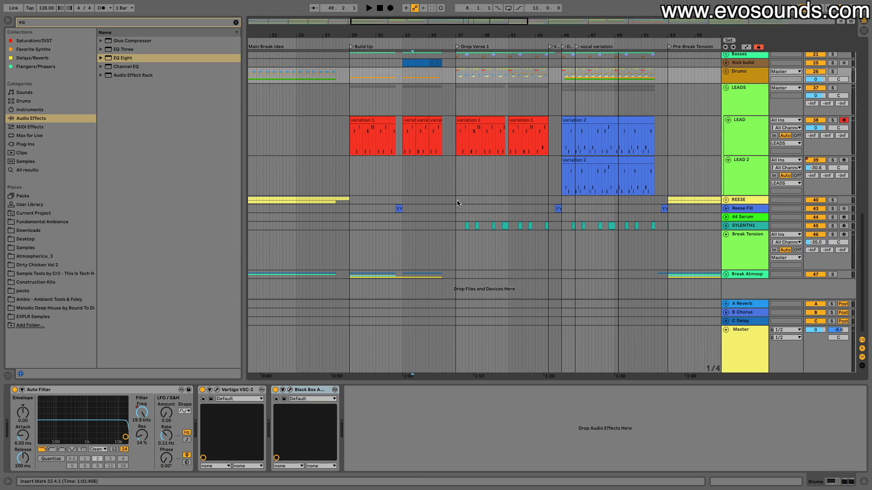
pyautogui.scroll(20, 457, 203)
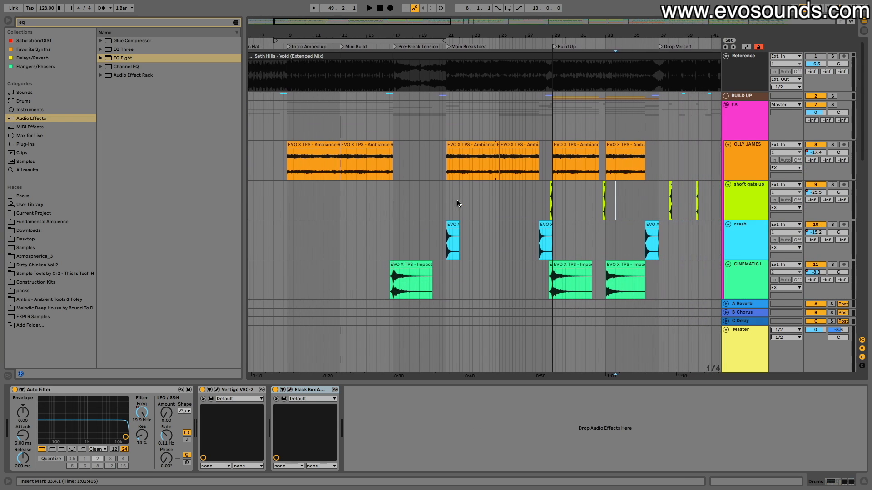
pyautogui.hscroll(5, 456, 203)
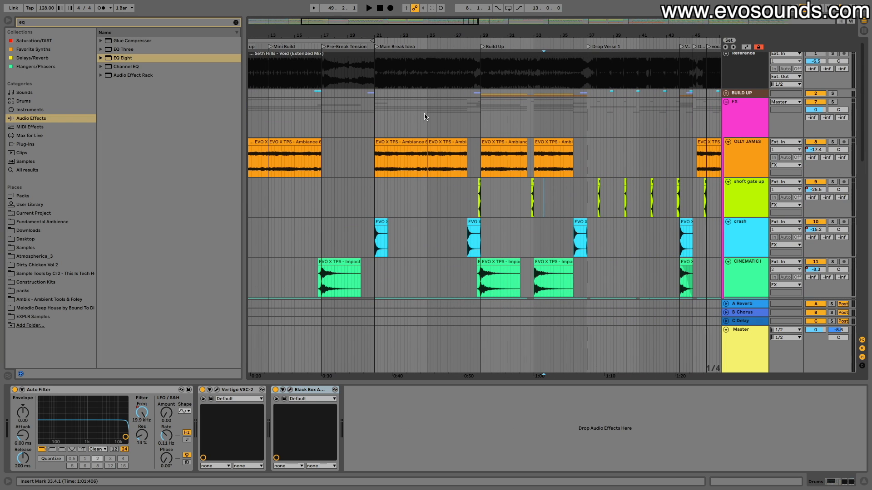
# Play the start of the Main Break Idea and the transition into the Build Up from bar 27.4.
pyautogui.click(366, 127)
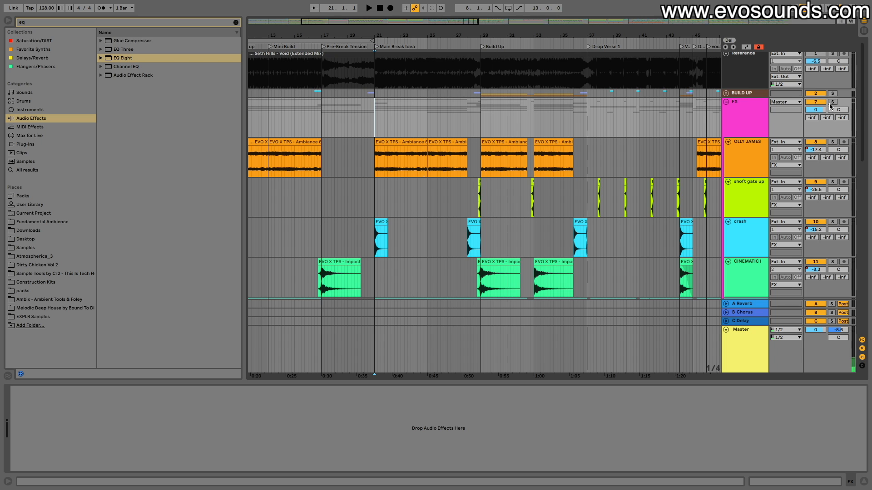
pyautogui.press('space')
pyautogui.scroll(-5, 429, 164)
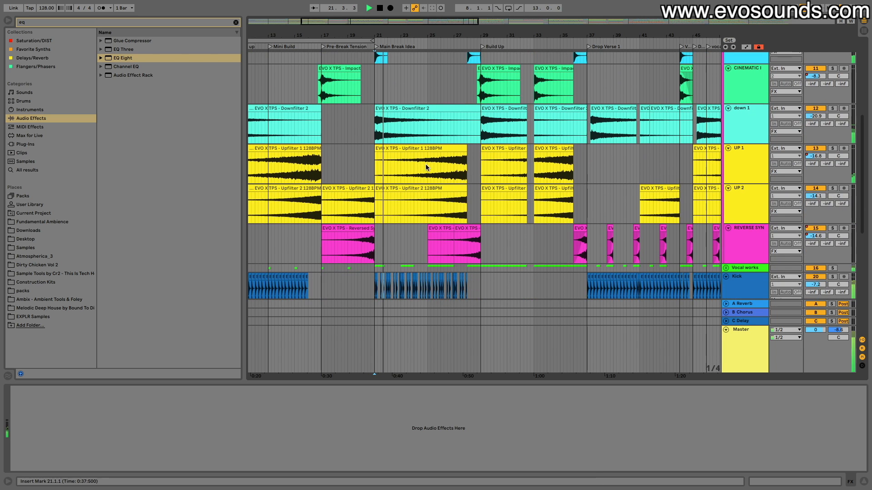
pyautogui.scroll(1, 433, 167)
pyautogui.click(439, 116)
pyautogui.press('space')
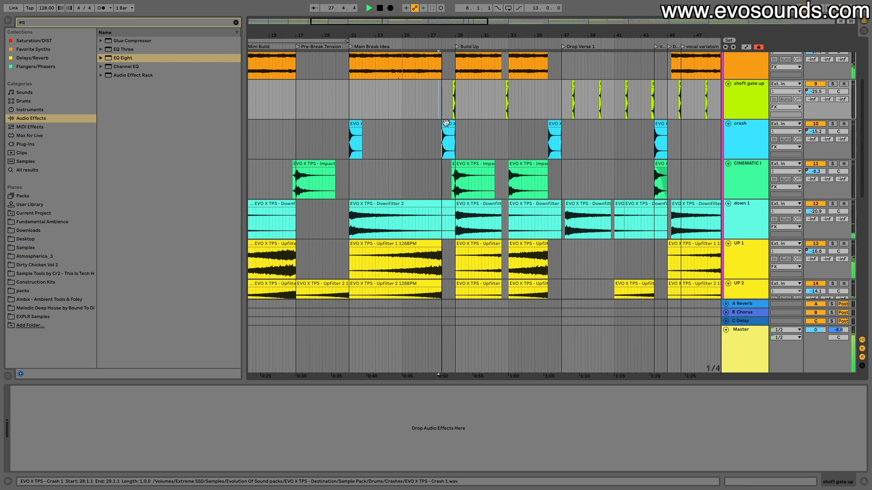
pyautogui.press('+')
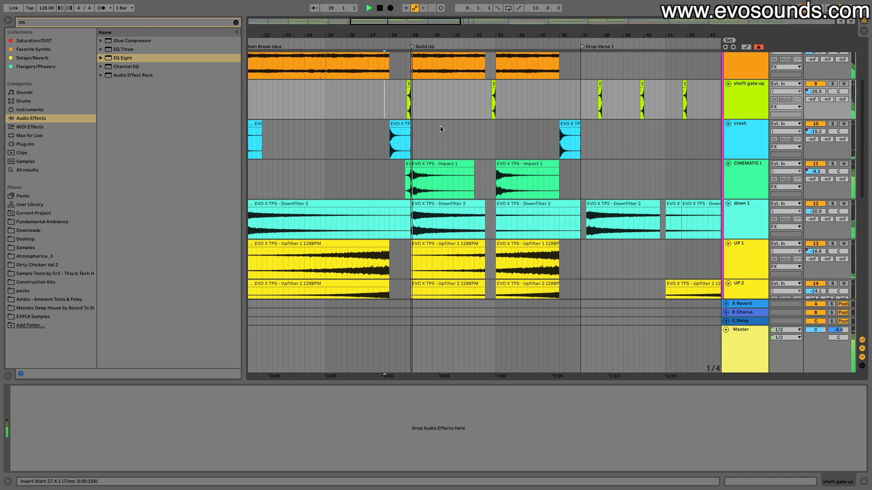
# Unfold the REESE group and its reese break track, and play the short reese break clip at bar 28.
pyautogui.scroll(1, 442, 135)
pyautogui.scroll(-10, 442, 135)
pyautogui.click(376, 179)
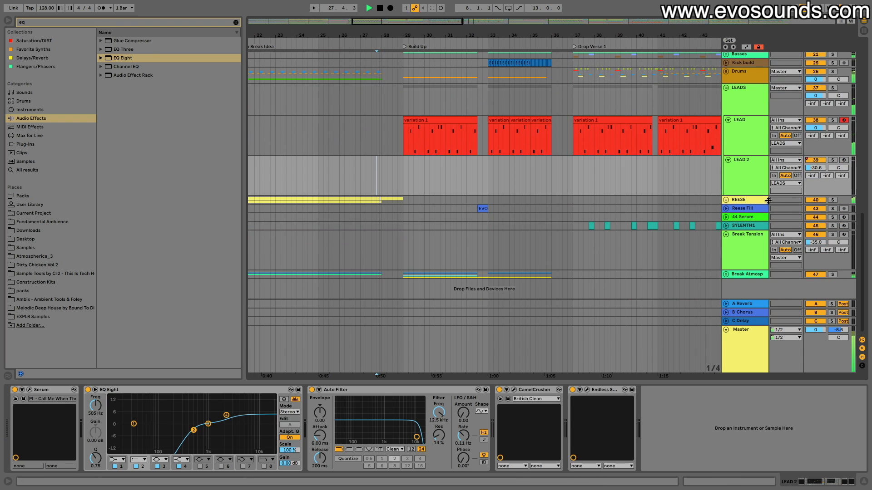
pyautogui.click(726, 200)
pyautogui.click(745, 202)
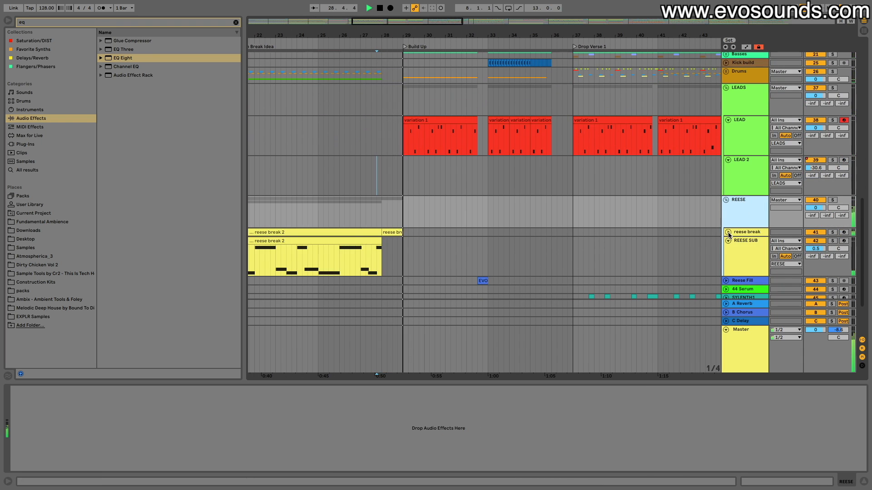
pyautogui.click(410, 233)
pyautogui.click(385, 233)
pyautogui.press('space')
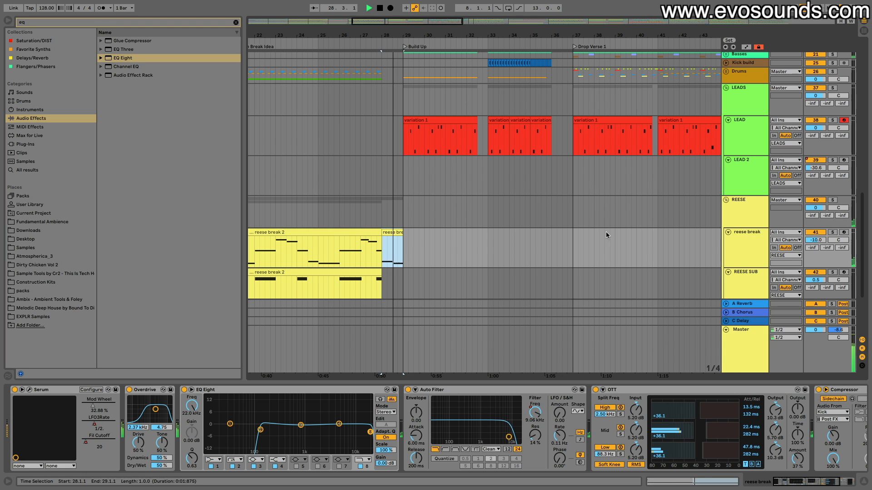
# Solo the REESE group and audition the reese break clips leading into the Build Up.
pyautogui.click(364, 244)
pyautogui.press('space')
pyautogui.press('space')
pyautogui.click(393, 232)
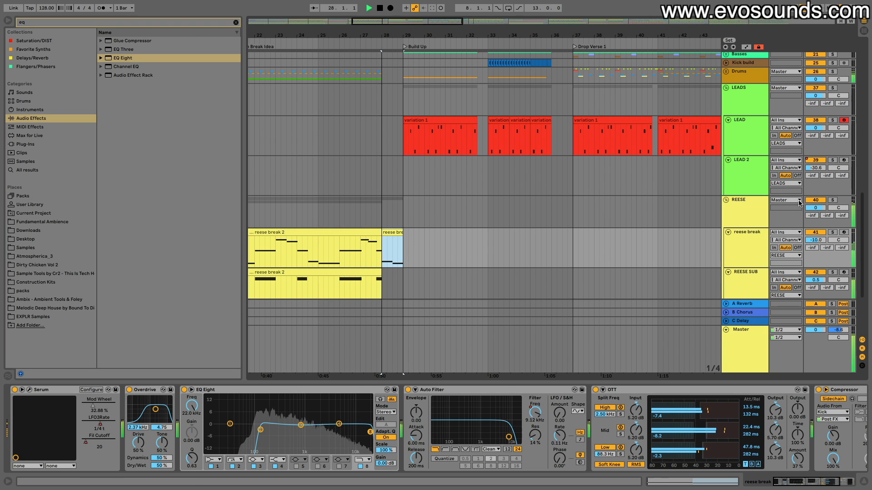
pyautogui.click(836, 199)
pyautogui.click(757, 202)
pyautogui.click(342, 250)
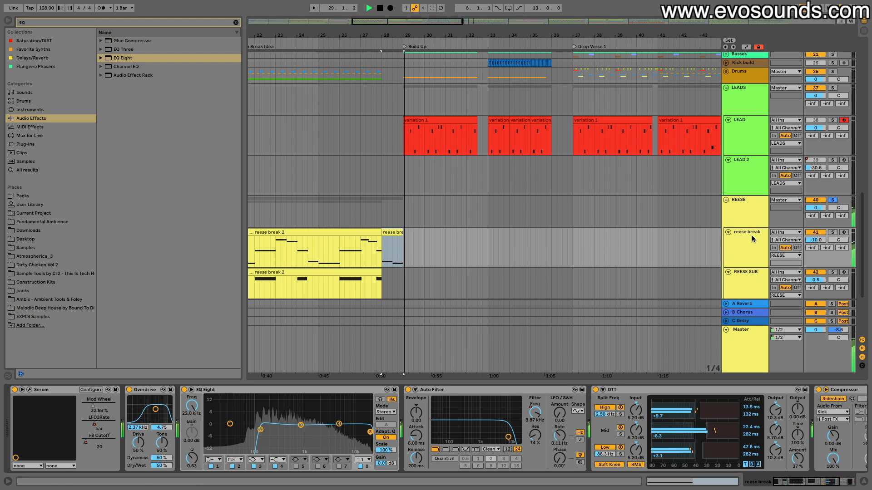
# Set the reese break track's volume to -6.9 dB, unsolo the REESE group and replay the transition.
pyautogui.press('space')
pyautogui.press('space')
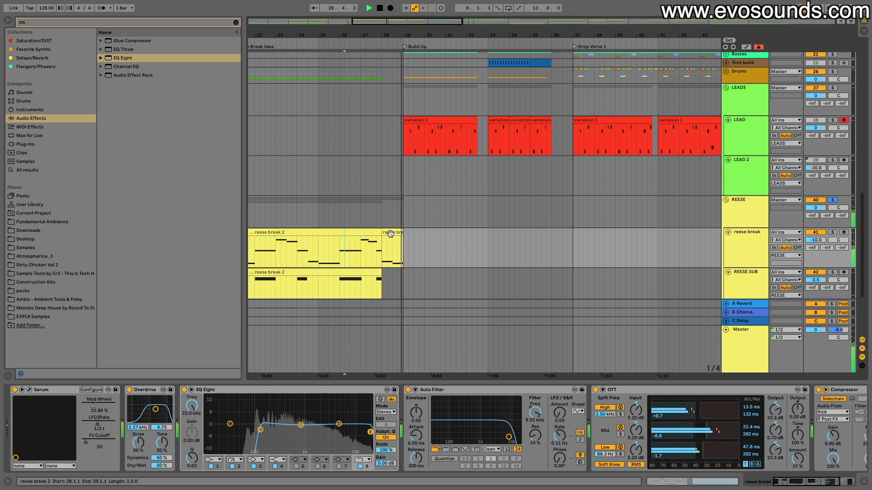
pyautogui.press('space')
pyautogui.press('space')
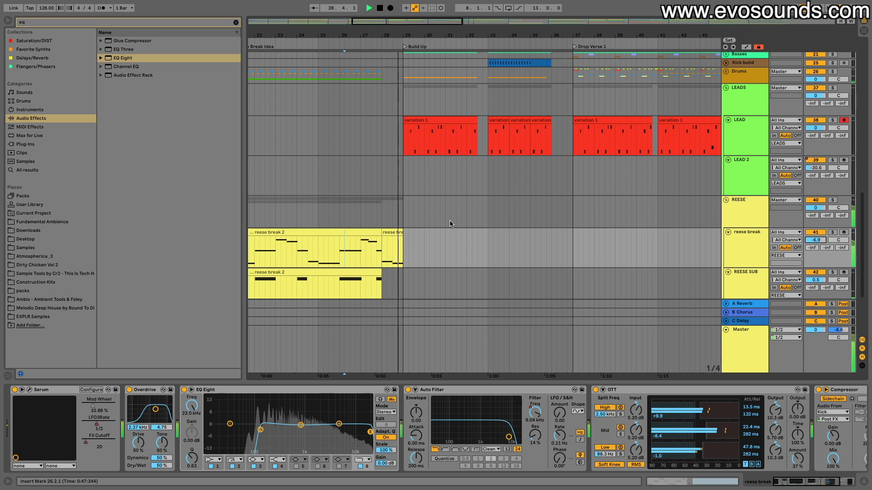
# Find the Endless Smile plug-in and add it at the end of the reese break track's device chain.
pyautogui.click(722, 221)
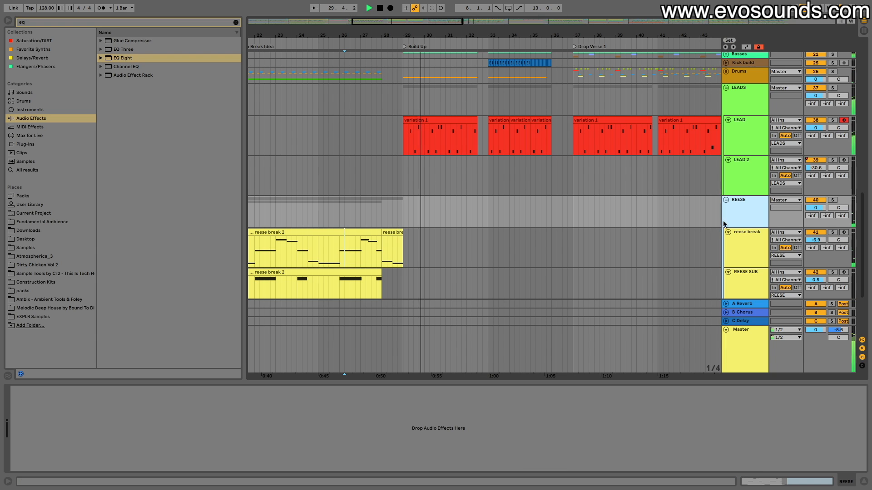
pyautogui.click(235, 23)
pyautogui.write('endless')
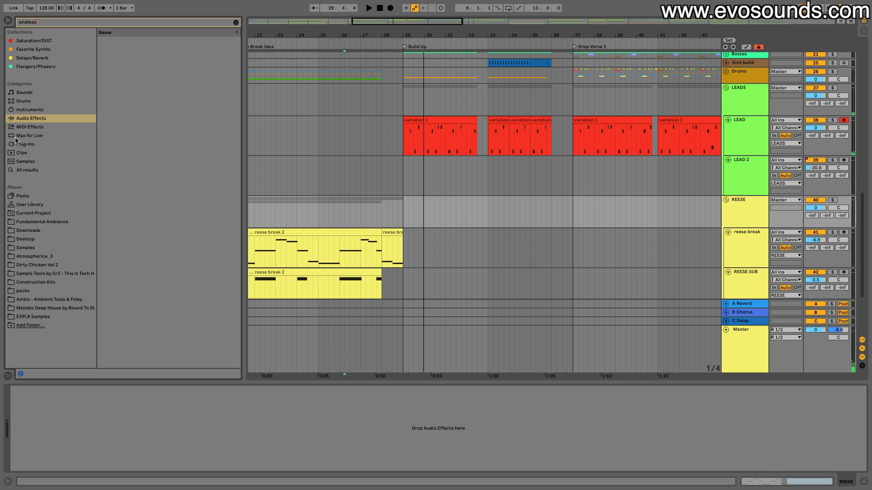
pyautogui.click(18, 144)
pyautogui.click(125, 59)
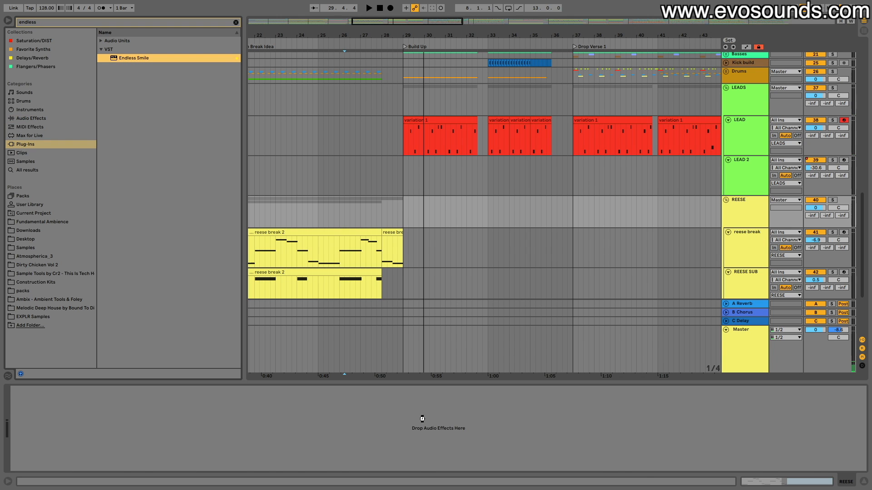
pyautogui.moveTo(422, 419); pyautogui.dragTo(427, 419)
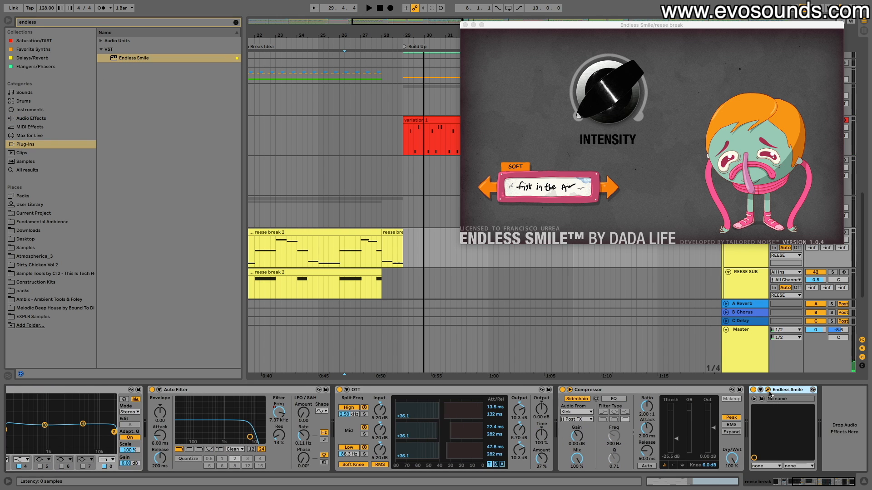
pyautogui.click(593, 102)
pyautogui.click(466, 26)
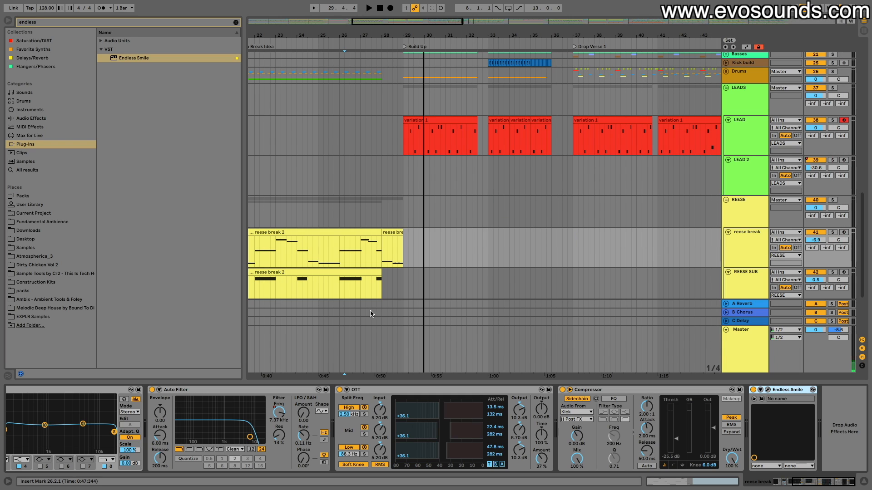
# Automate Endless Smile's Intensity on the reese break track with a rise from bar 26 to the Build Up at bar 29, and play it.
pyautogui.click(745, 47)
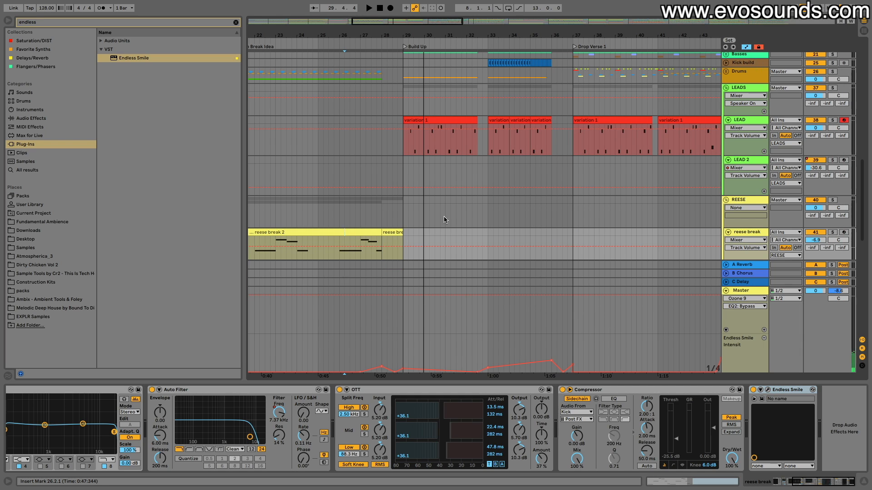
pyautogui.click(398, 245)
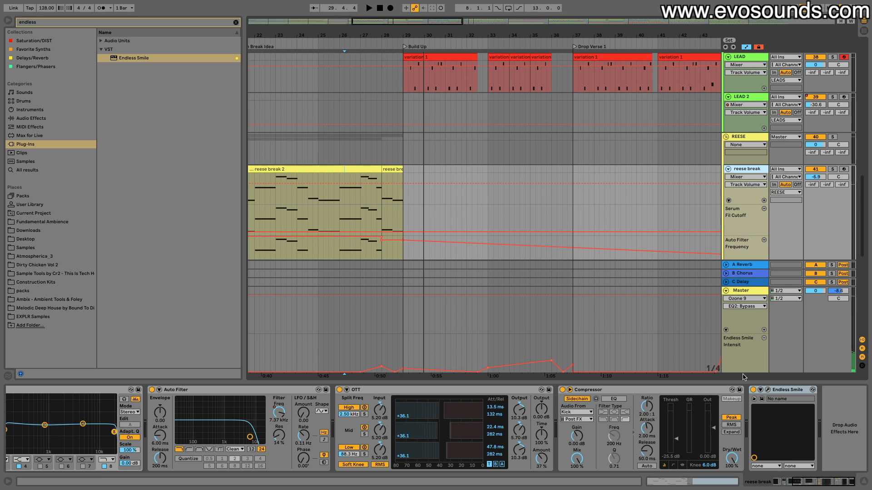
pyautogui.click(767, 390)
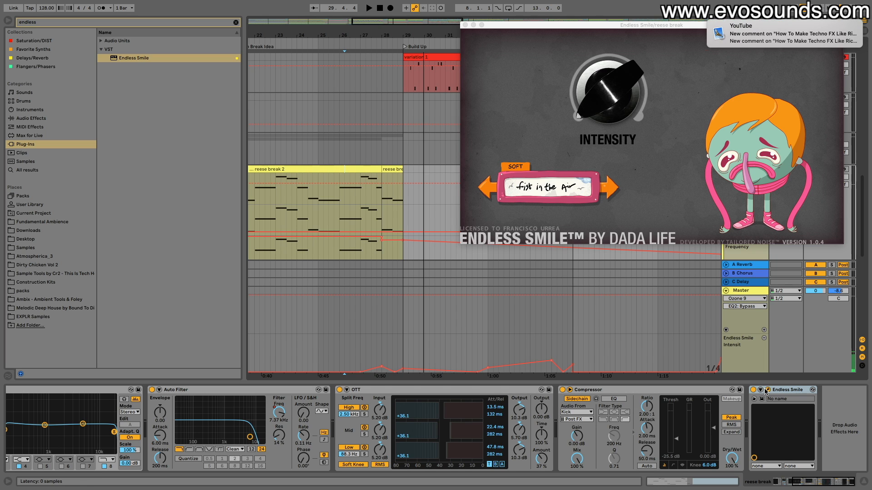
pyautogui.click(582, 109)
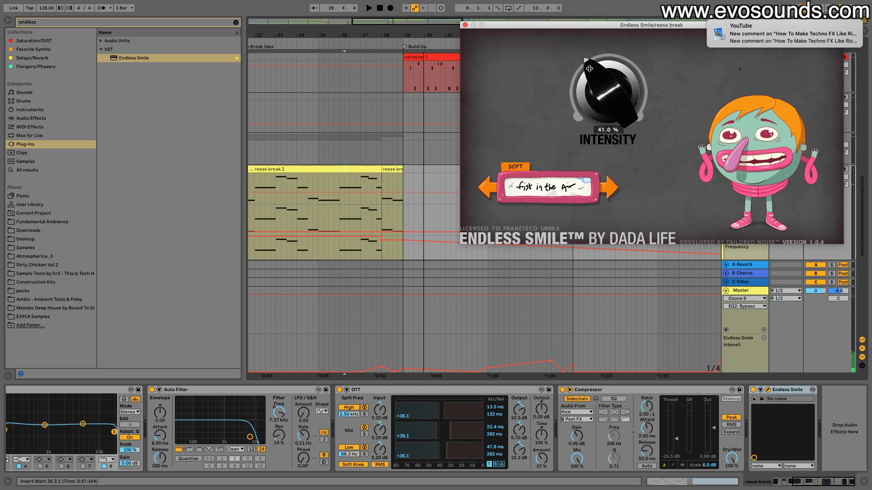
pyautogui.click(464, 25)
pyautogui.moveTo(390, 206); pyautogui.dragTo(402, 178)
pyautogui.press('space')
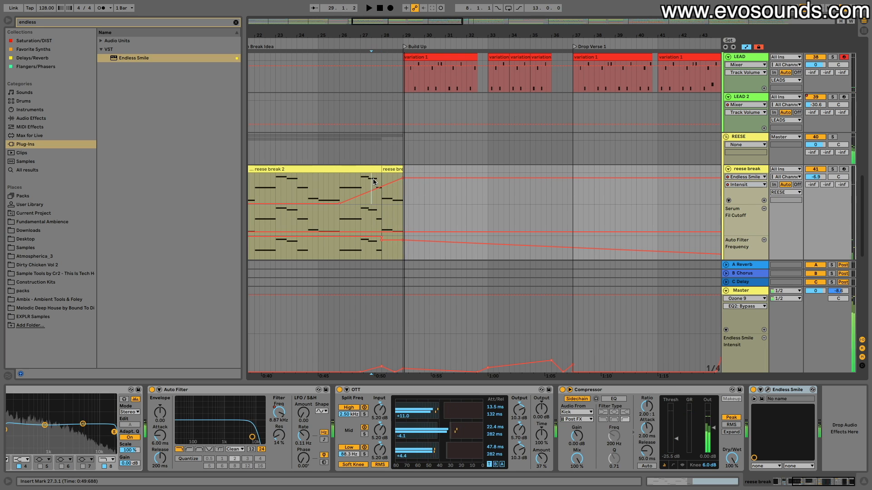
# Set the reese break track's volume to -0.6 dB and replay the transition into the Build Up.
pyautogui.moveTo(815, 176); pyautogui.dragTo(815, 171)
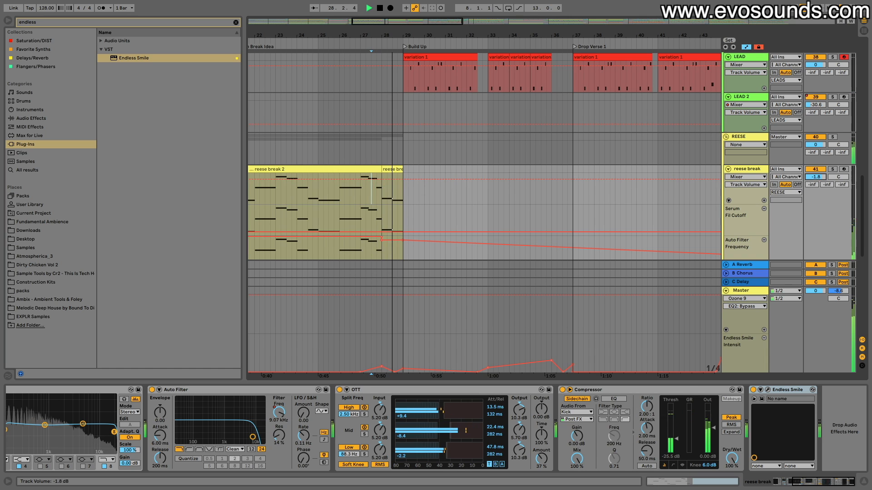
pyautogui.scroll(-1, 710, 197)
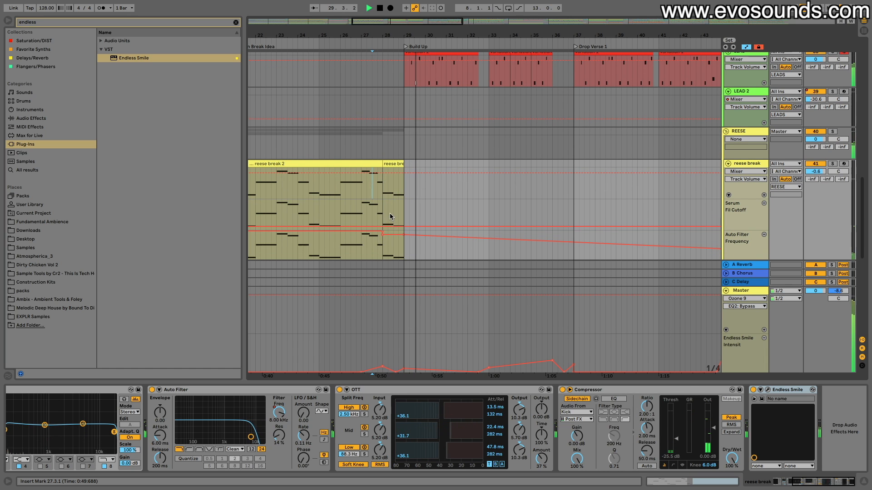
pyautogui.press('space')
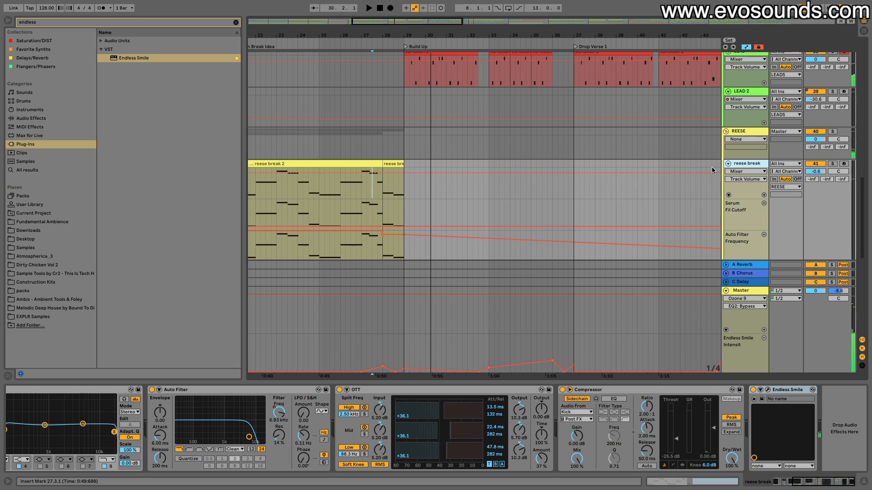
pyautogui.press('Up')
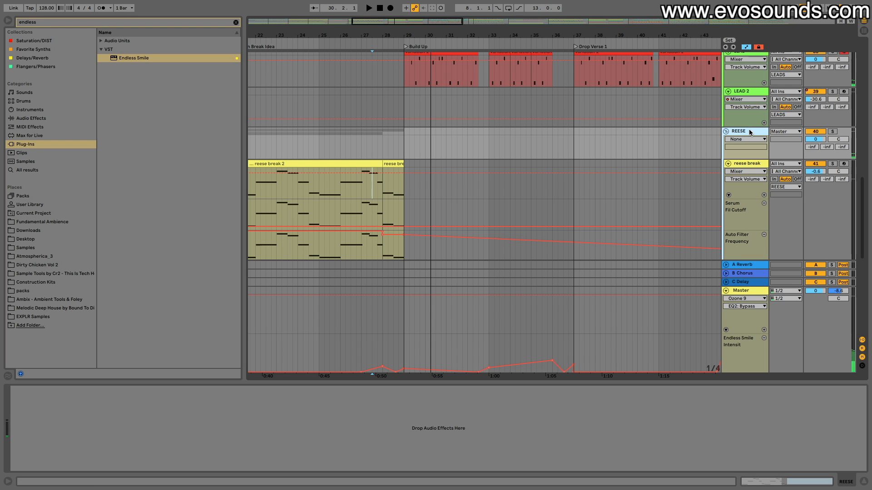
pyautogui.press('space')
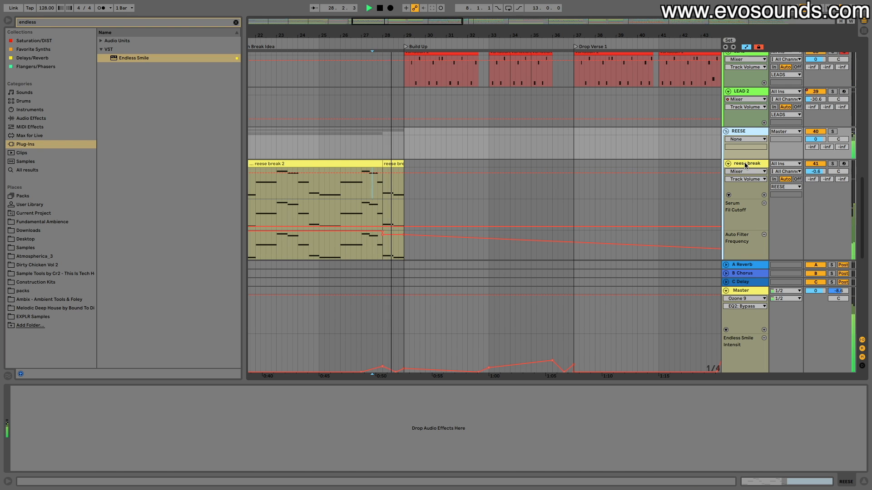
# Examine the Master's Auto Filter Frequency automation around the Build Up while the transition plays.
pyautogui.press('Down')
pyautogui.scroll(-5, 525, 187)
pyautogui.click(722, 301)
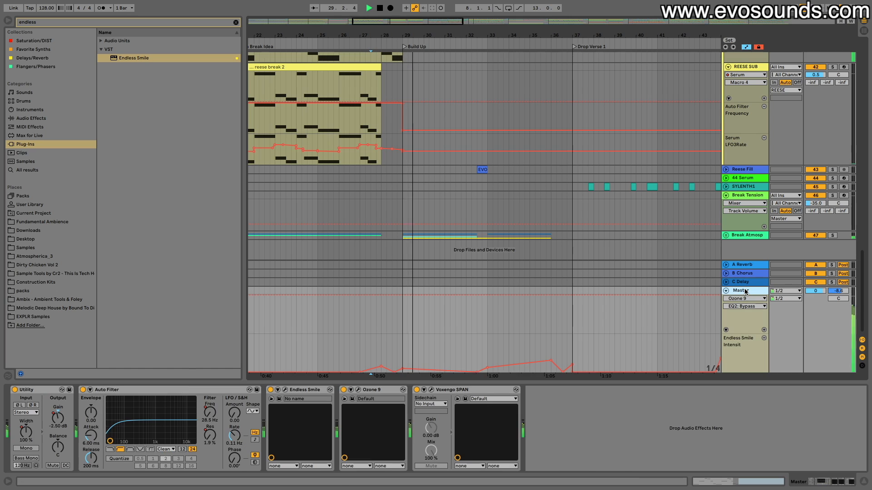
pyautogui.click(186, 423)
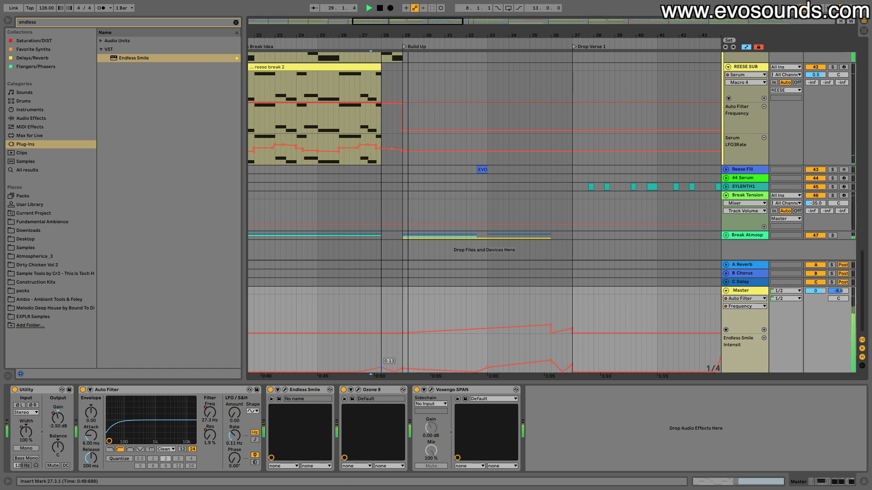
pyautogui.scroll(4, 754, 106)
pyautogui.scroll(5, 480, 112)
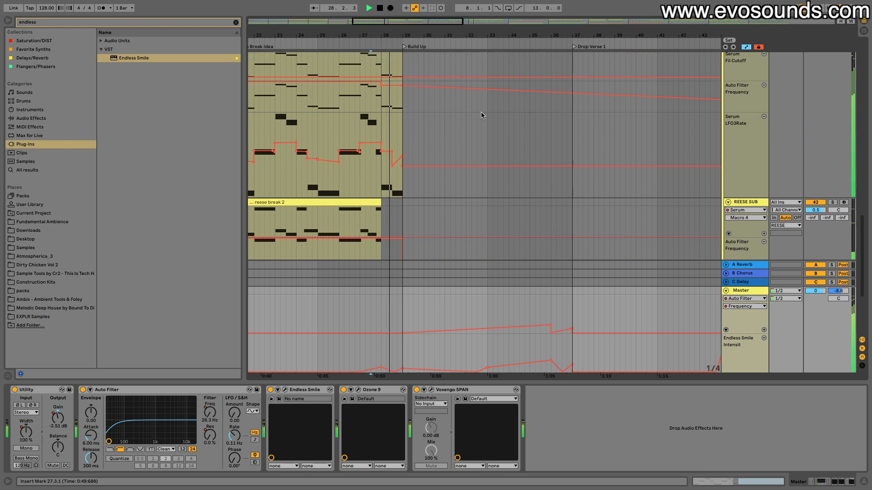
# Show the Endless Smile Intensity automation on the reese break track by touching its control.
pyautogui.click(744, 89)
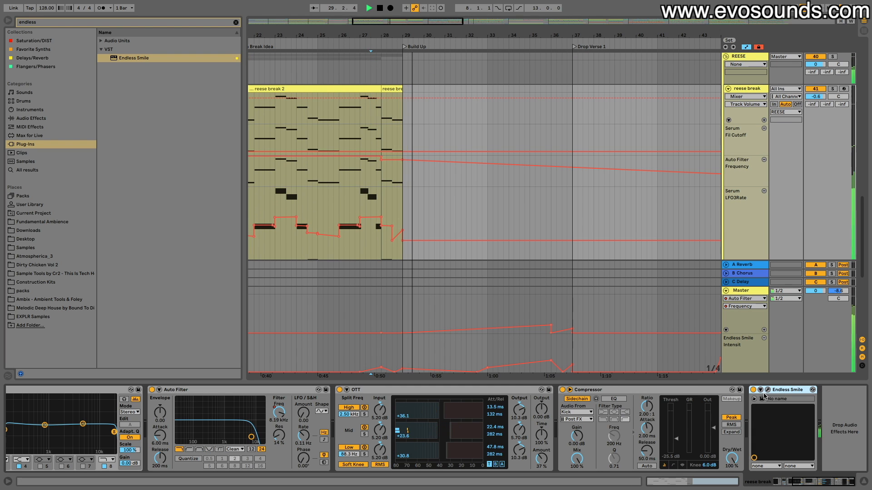
pyautogui.click(465, 25)
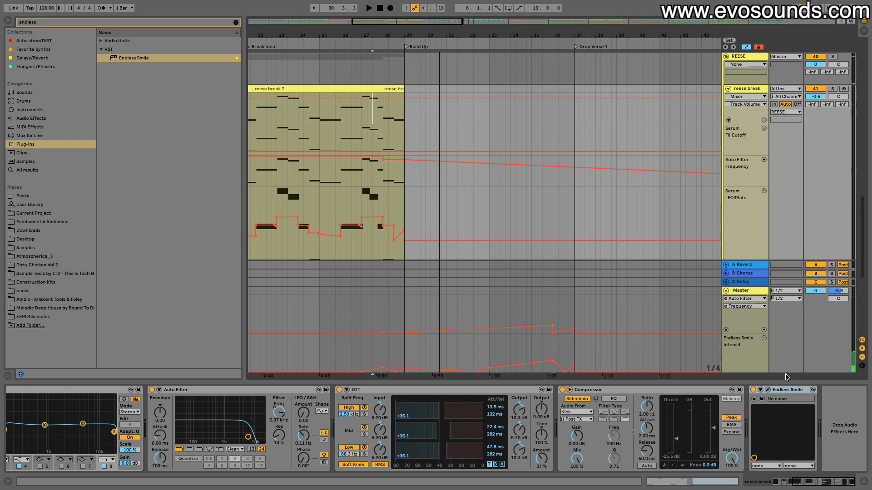
pyautogui.click(768, 390)
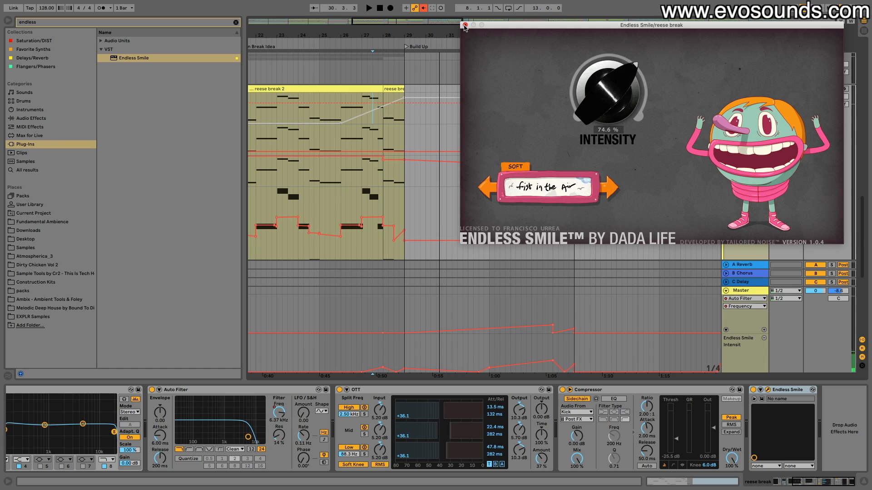
pyautogui.click(465, 25)
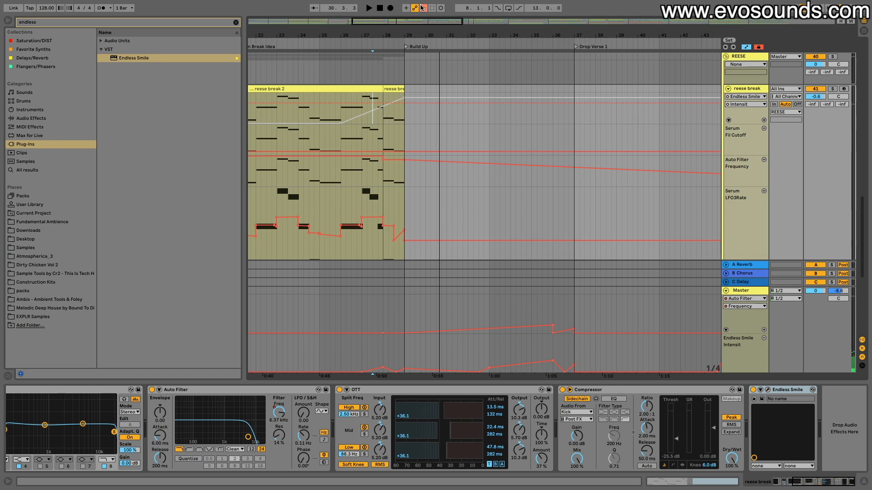
# Re-enable the overridden automation and lower the peak of the reese break's Intensity ramp at the Build Up marker.
pyautogui.click(384, 109)
pyautogui.press('space')
pyautogui.click(375, 107)
pyautogui.press('space')
pyautogui.press('space')
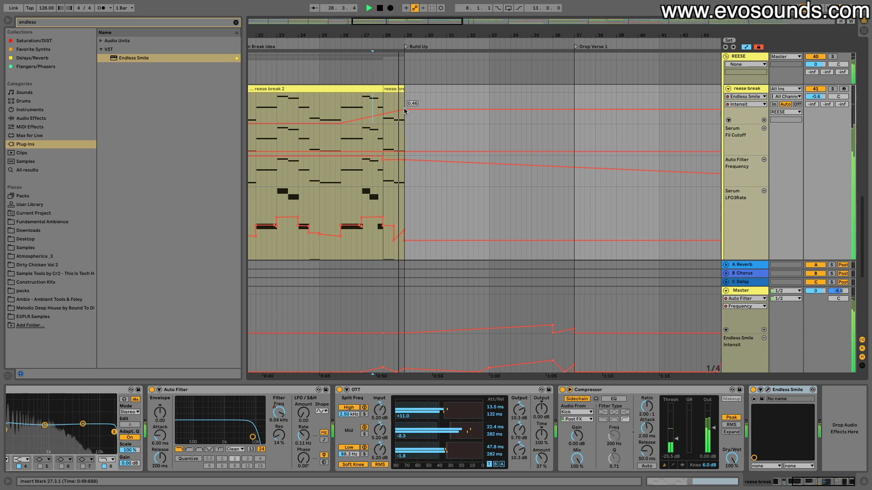
pyautogui.moveTo(404, 108); pyautogui.dragTo(408, 112)
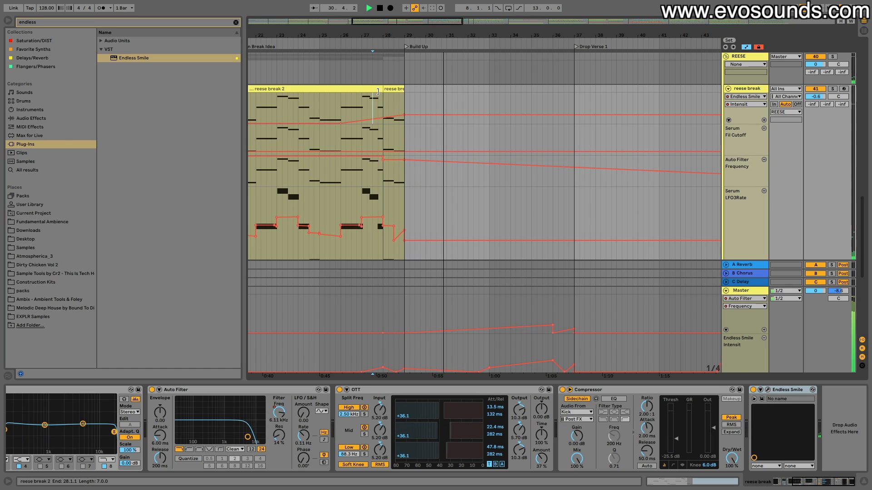
# Replay the transition from bar 27.4 into the Build Up and look over the other tracks.
pyautogui.click(379, 118)
pyautogui.press('space')
pyautogui.press('space')
pyautogui.scroll(-5, 386, 127)
pyautogui.scroll(-3, 427, 214)
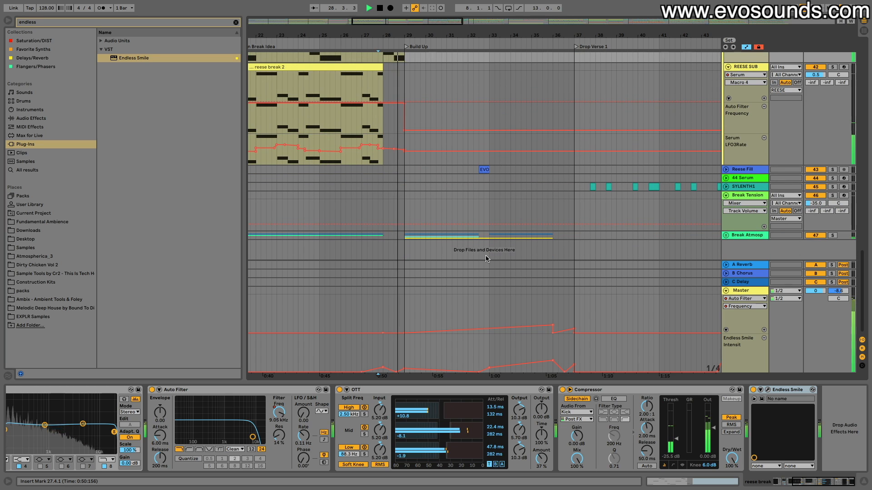
pyautogui.scroll(6, 676, 236)
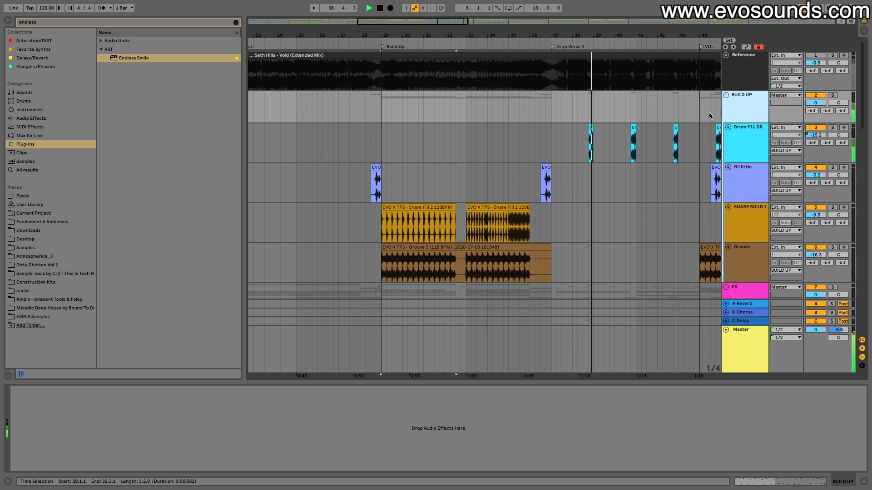
# Fold the BUILD UP and FX groups to compact the arrangement.
pyautogui.scroll(-1, 710, 113)
pyautogui.click(730, 93)
pyautogui.click(725, 75)
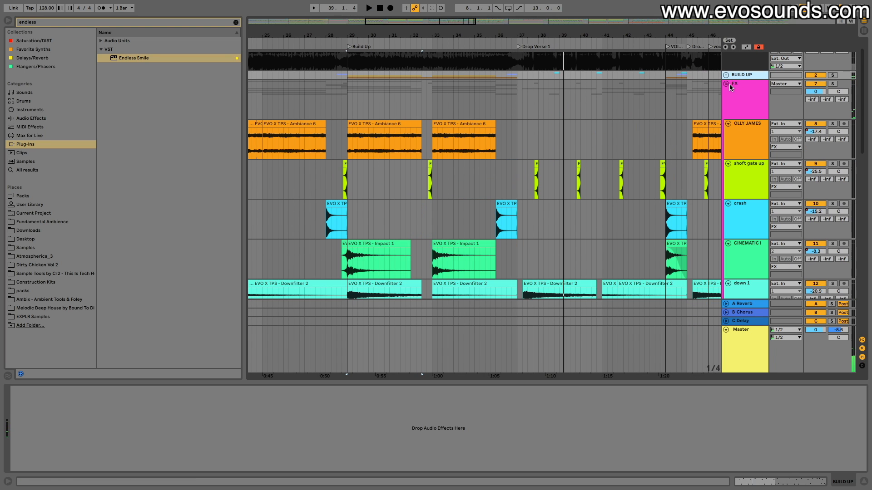
pyautogui.click(737, 76)
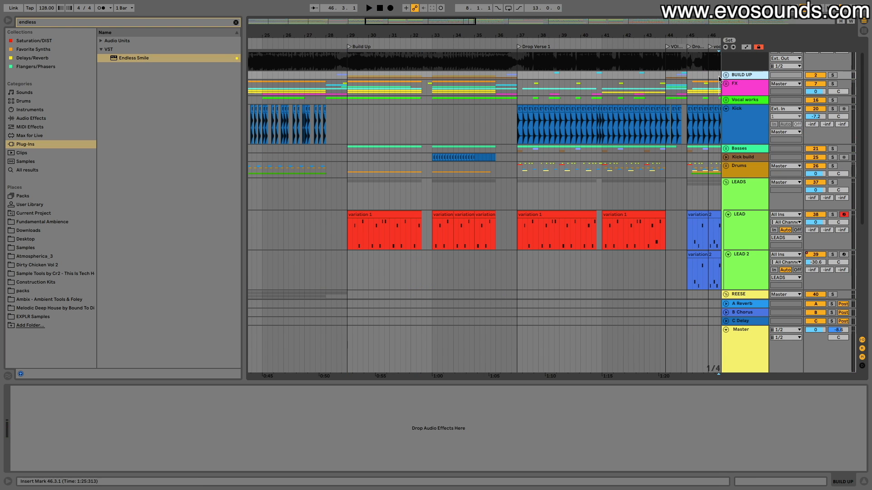
# Unfold and solo the BUILD UP group, and play the Groove clip at bar 44.
pyautogui.click(725, 75)
pyautogui.click(832, 75)
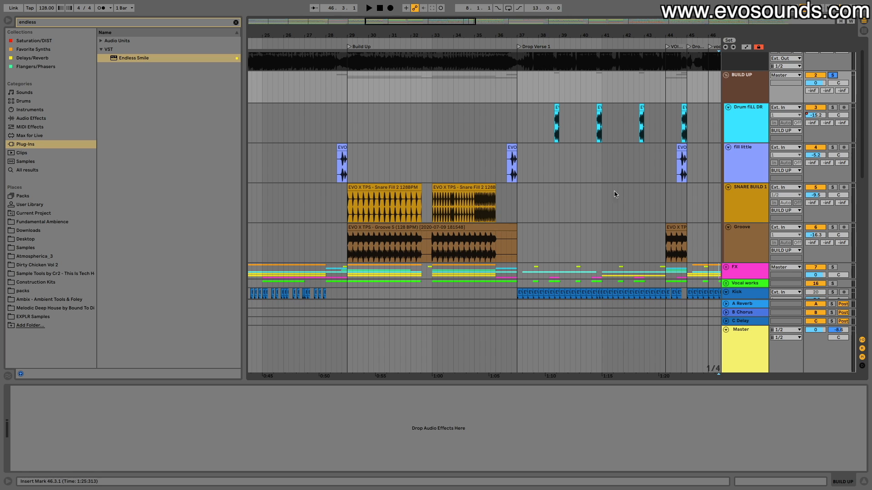
pyautogui.click(676, 245)
pyautogui.press('space')
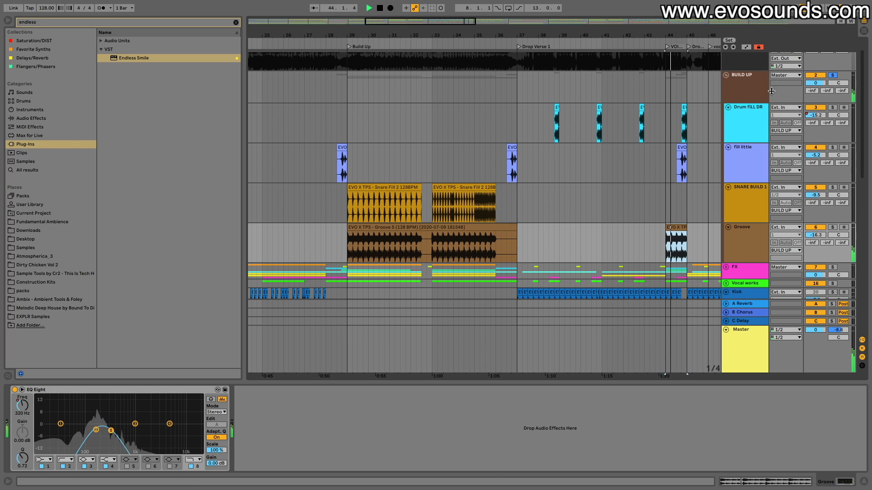
# Unsolo and fold the BUILD UP group, and move it into the Drums group.
pyautogui.click(833, 76)
pyautogui.click(726, 76)
pyautogui.click(737, 77)
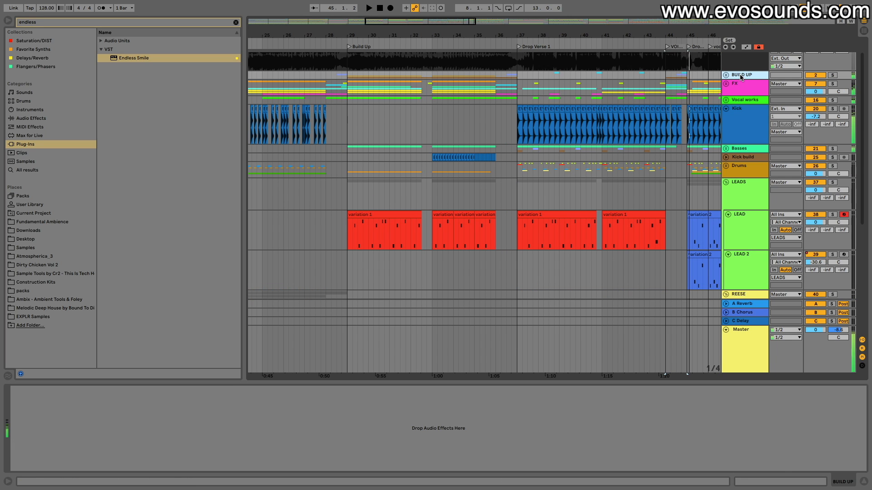
pyautogui.moveTo(741, 77)
pyautogui.mouseDown()
pyautogui.moveTo(747, 155)
pyautogui.moveTo(745, 114)
pyautogui.moveTo(766, 147)
pyautogui.moveTo(727, 171)
pyautogui.mouseUp()
# Play the Build Up from bar 32 and examine the unfolded FX group's tracks leading into Drop Verse 1.
pyautogui.click(327, 117)
pyautogui.press('space')
pyautogui.press('space')
pyautogui.click(740, 155)
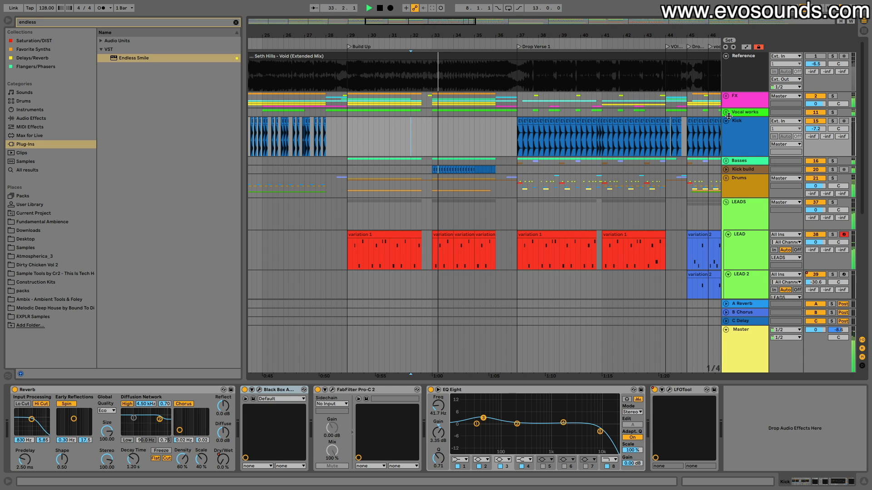
pyautogui.scroll(10, 527, 158)
pyautogui.scroll(-12, 530, 180)
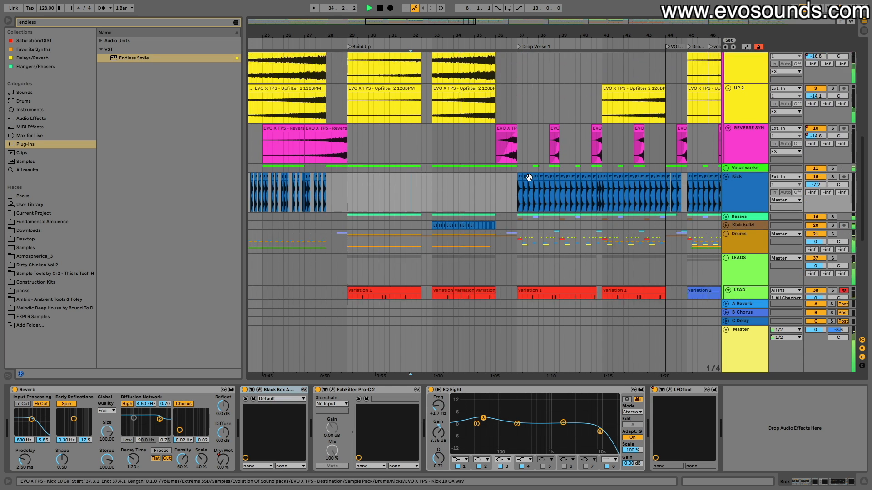
pyautogui.scroll(10, 530, 179)
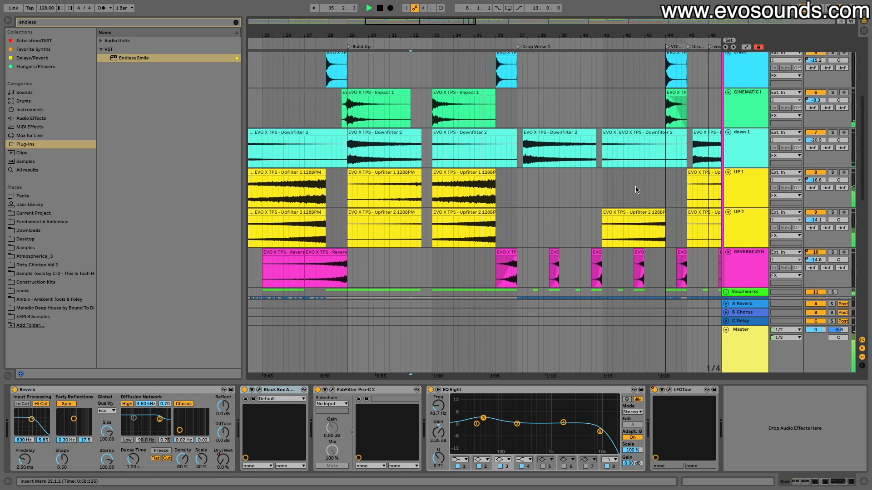
pyautogui.scroll(-3, 635, 190)
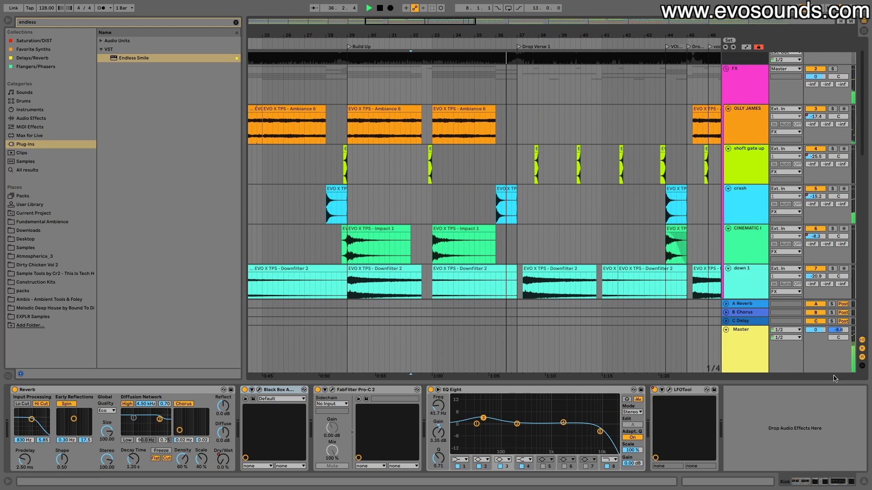
# Show the Master's automation and reshape its Utility Gain curve between bars 36 and 37 so it dips just before Drop Verse 1.
pyautogui.click(749, 345)
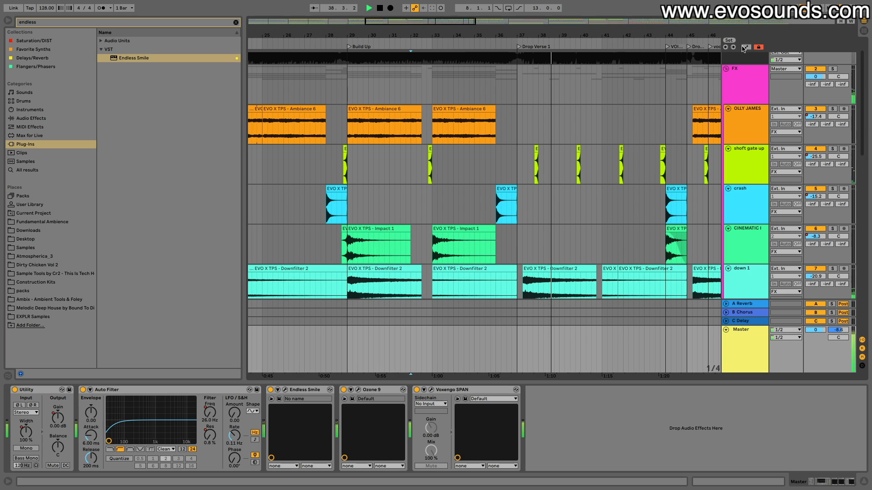
pyautogui.press('a')
pyautogui.scroll(-3, 502, 311)
pyautogui.click(433, 314)
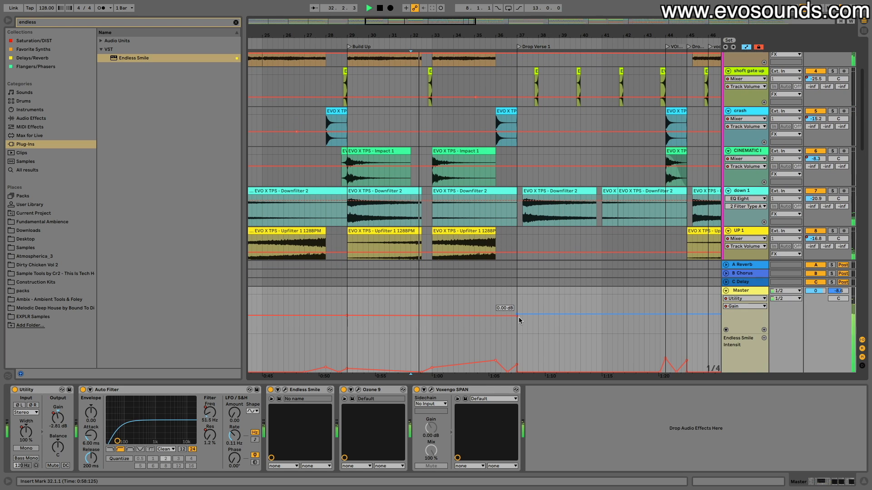
pyautogui.moveTo(517, 318); pyautogui.dragTo(516, 316)
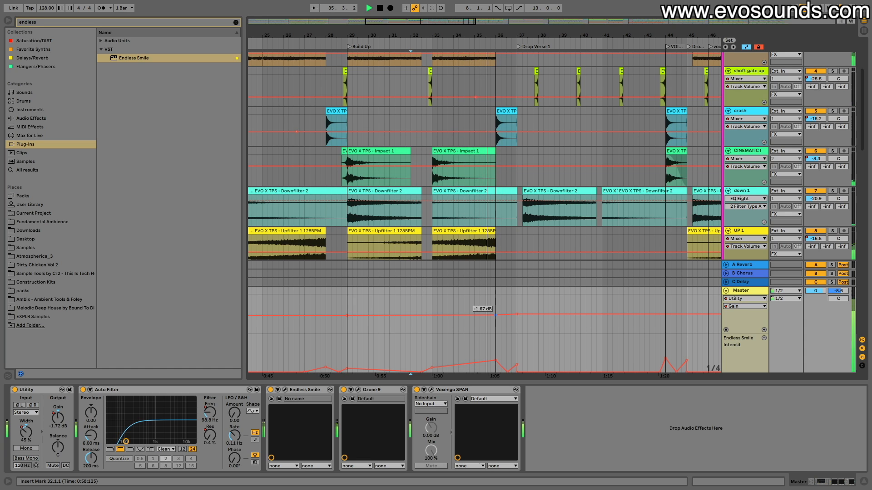
pyautogui.click(495, 315)
pyautogui.moveTo(502, 314); pyautogui.dragTo(505, 315)
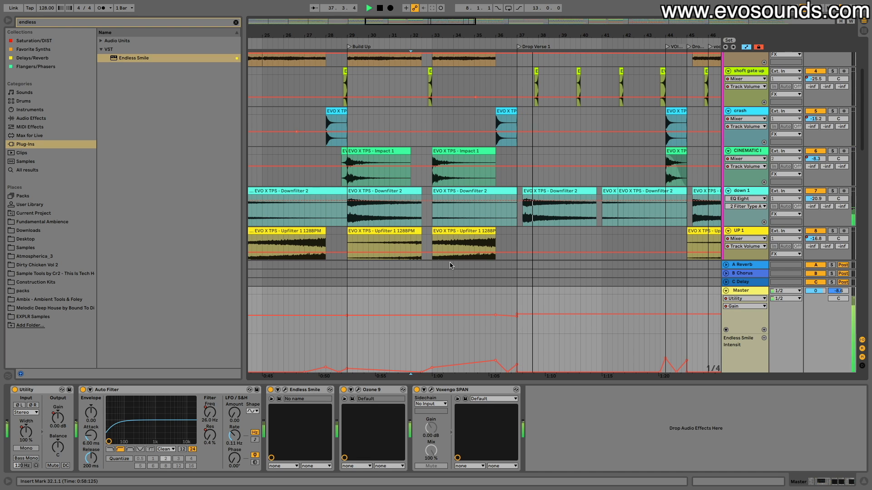
# Enlarge the arrangement by hiding the device view, and solo the OLLY JAMES ambience track while playing from the Build Up.
pyautogui.scroll(5, 427, 130)
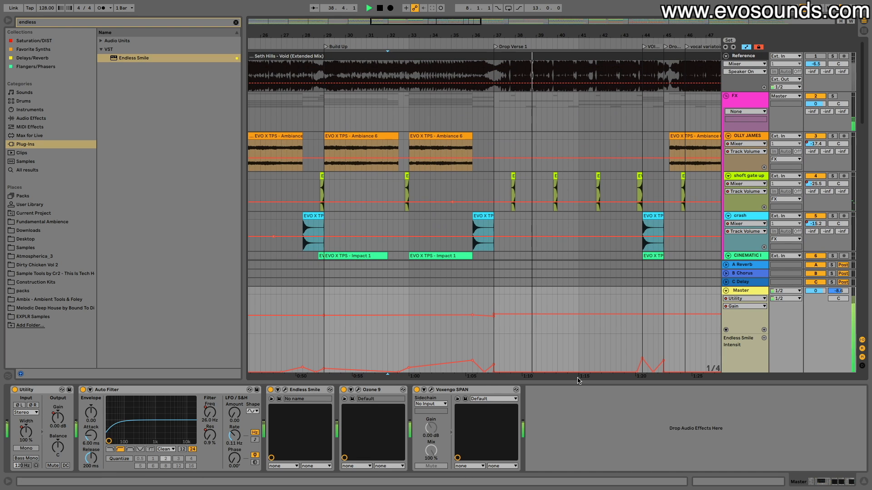
pyautogui.moveTo(576, 379); pyautogui.dragTo(576, 472)
pyautogui.click(314, 127)
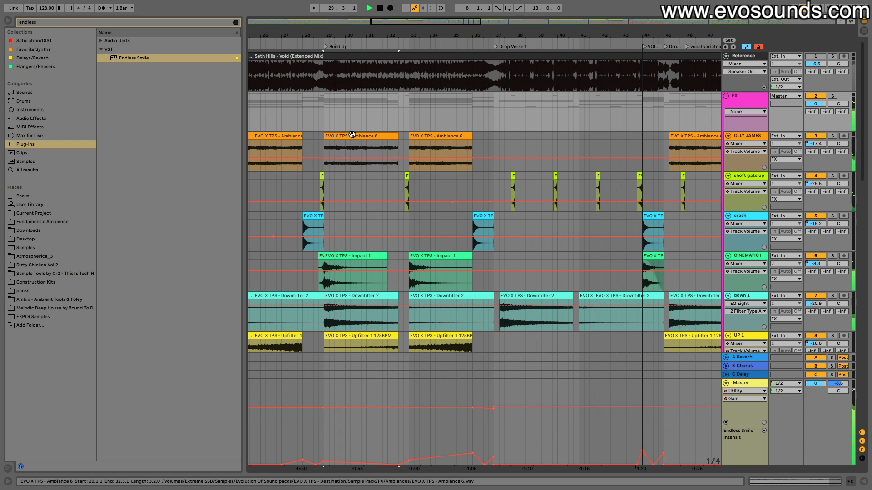
pyautogui.click(813, 139)
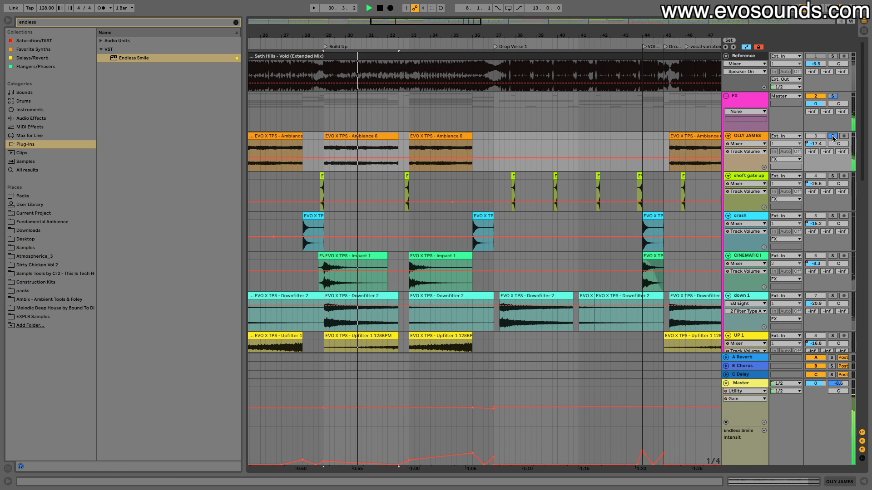
# Play on through the Build Up and examine the clips and automation of the FX, lead and reese tracks.
pyautogui.scroll(-5, 479, 239)
pyautogui.scroll(-2, 479, 239)
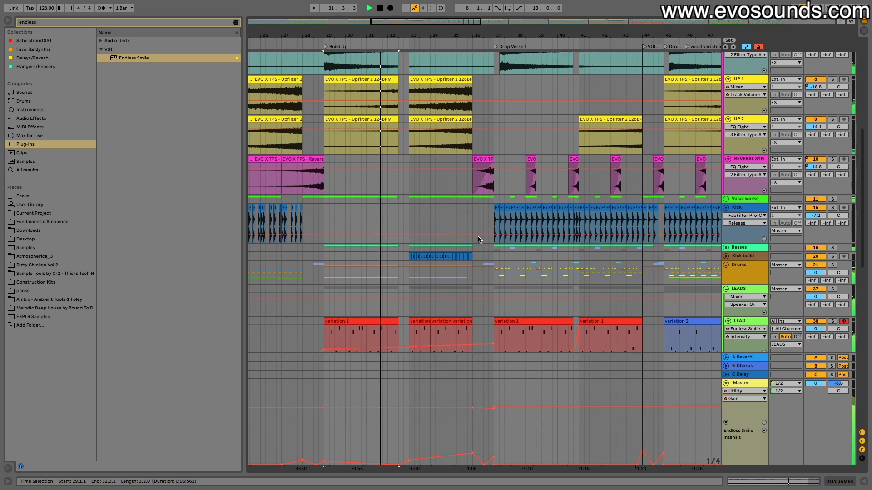
pyautogui.scroll(4, 479, 239)
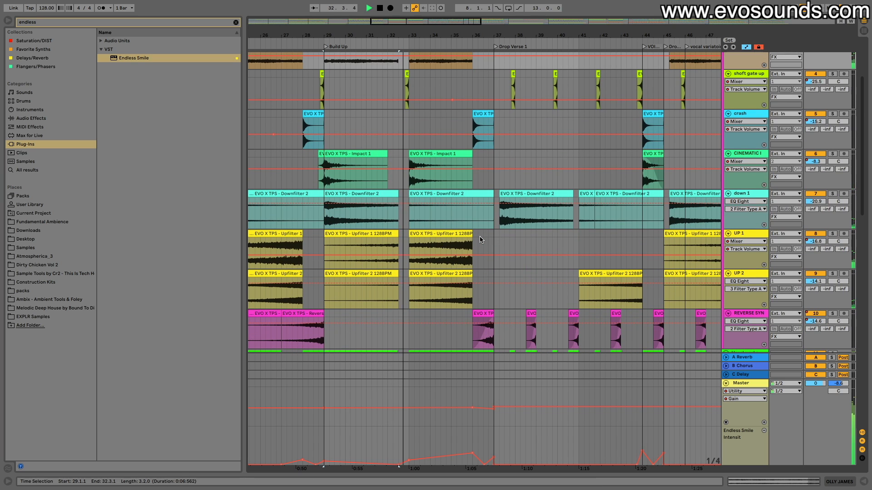
pyautogui.scroll(-8, 479, 239)
pyautogui.scroll(-1, 480, 240)
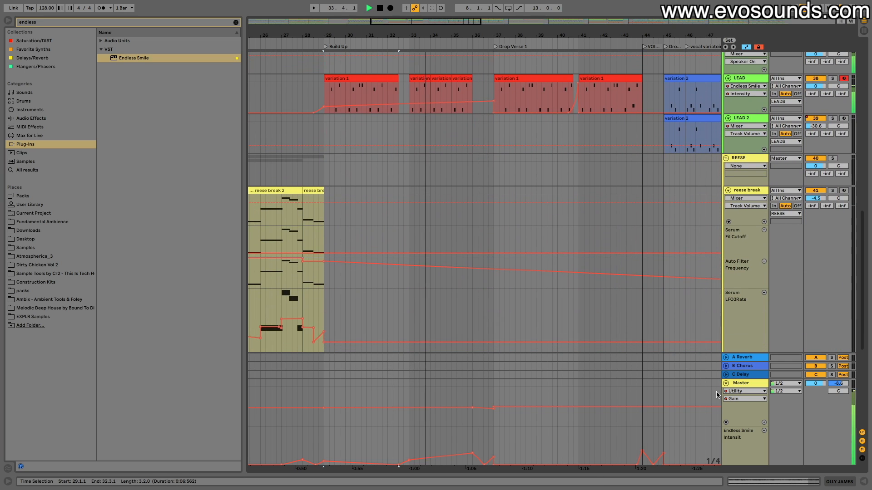
pyautogui.scroll(7, 417, 250)
pyautogui.scroll(3, 418, 251)
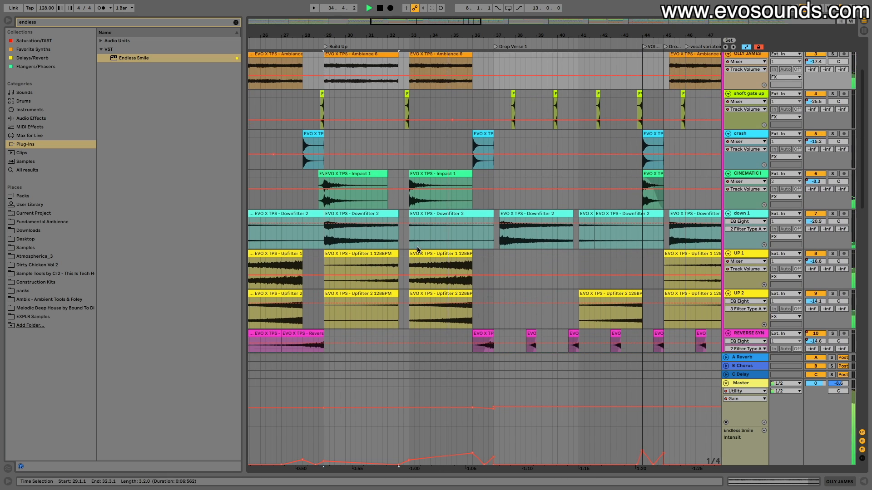
# Unfold the Kick build track to show its waveform and volume automation.
pyautogui.scroll(-6, 418, 250)
pyautogui.click(732, 247)
pyautogui.doubleClick(732, 247)
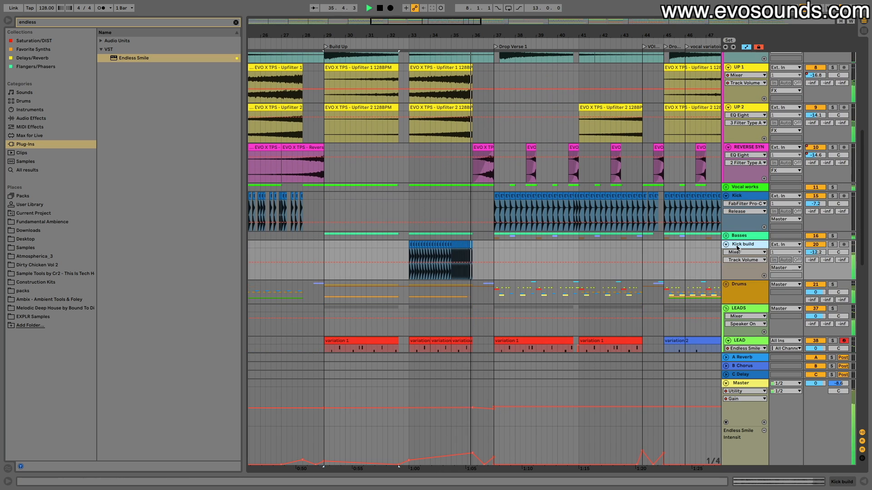
# Search the plug-ins for "PRO L" and insert FabFilter Pro-L 2 on the Master between Ozone 9 and Voxengo SPAN.
pyautogui.press('BackSpace')
pyautogui.press('BackSpace')
pyautogui.press('BackSpace')
pyautogui.press('BackSpace')
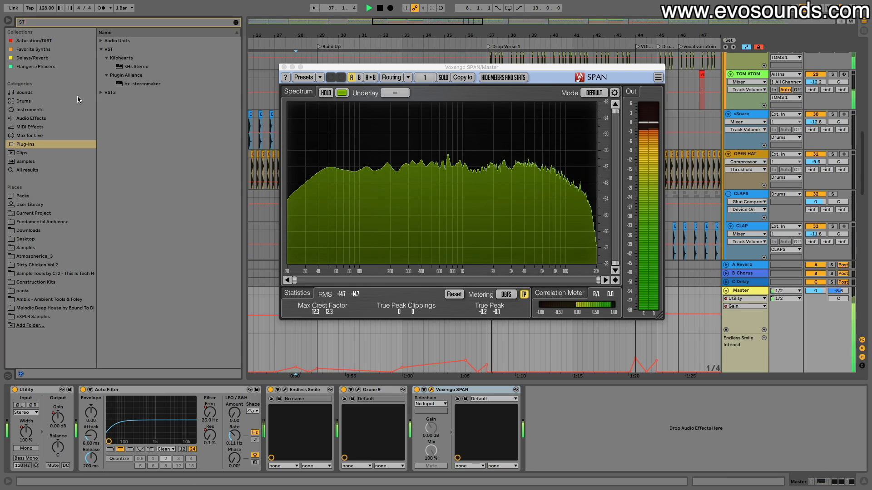
pyautogui.write('PRO L')
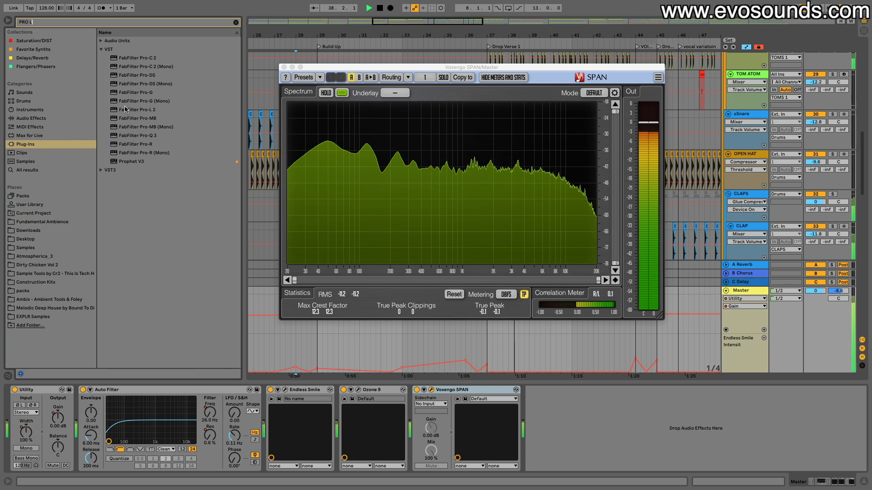
pyautogui.moveTo(136, 109)
pyautogui.mouseDown()
pyautogui.moveTo(522, 427)
pyautogui.moveTo(413, 416)
pyautogui.mouseUp()
pyautogui.moveTo(351, 257); pyautogui.dragTo(405, 211)
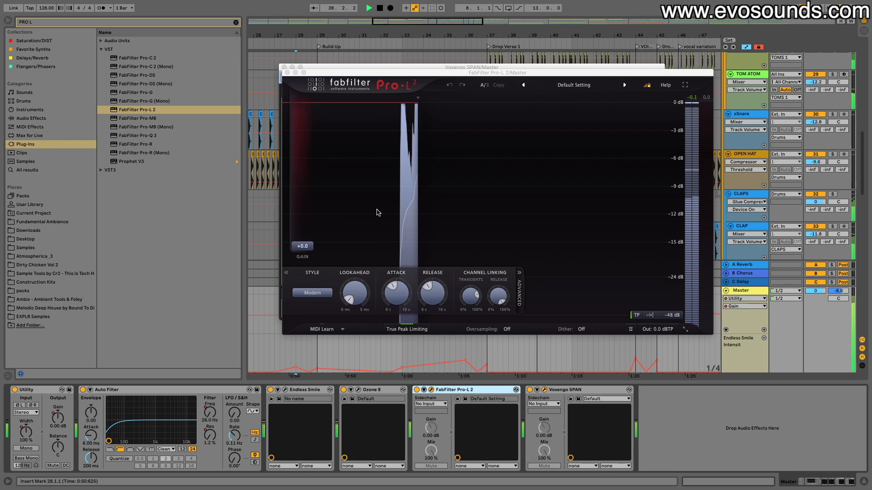
# Raise the Pro-L 2 limiter's gain to about +3.1 dB and close its window.
pyautogui.moveTo(302, 254); pyautogui.dragTo(318, 150)
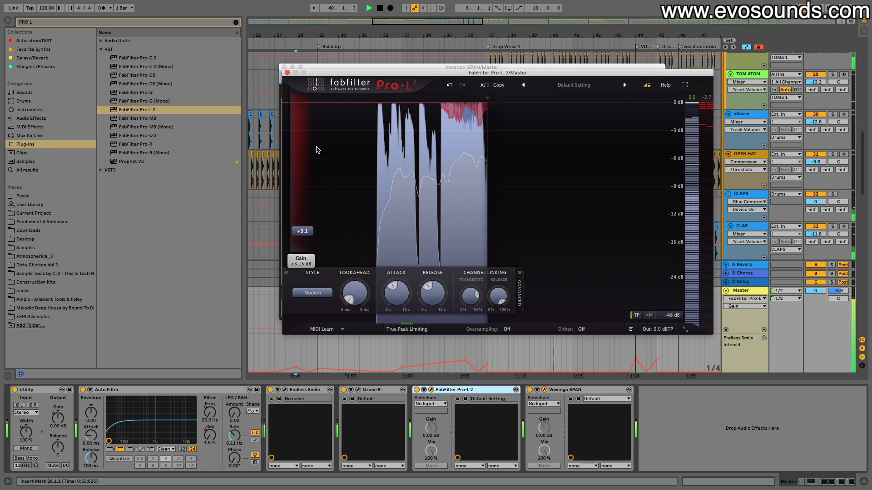
pyautogui.click(287, 73)
pyautogui.scroll(3, 410, 143)
pyautogui.scroll(10, 405, 145)
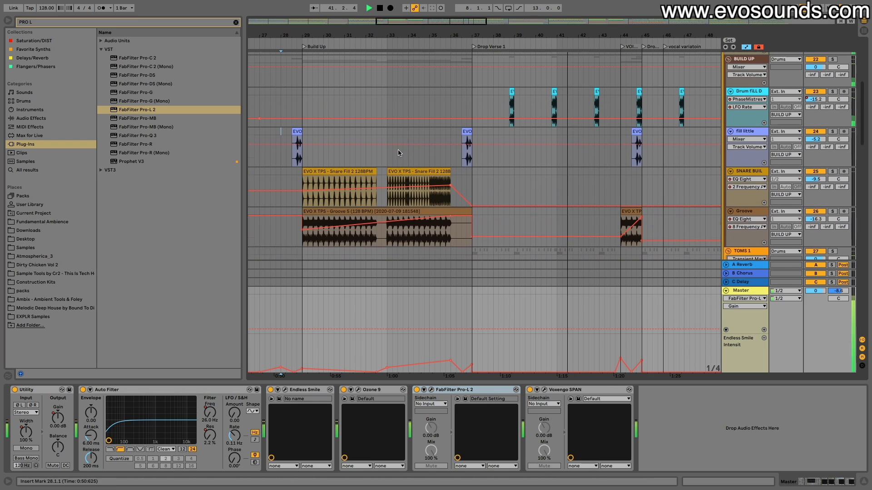
# Search the plug-ins for "plugin" and look through the Plugin Alliance VST plug-ins.
pyautogui.click(235, 23)
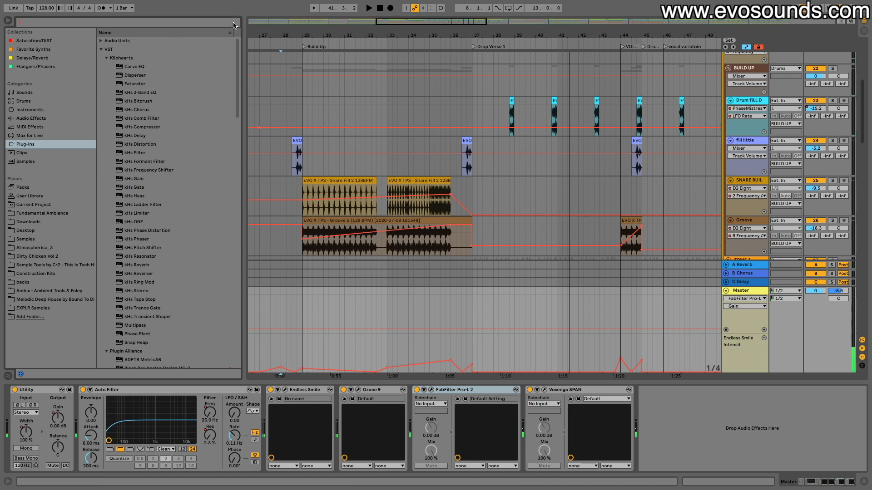
pyautogui.write('plugin')
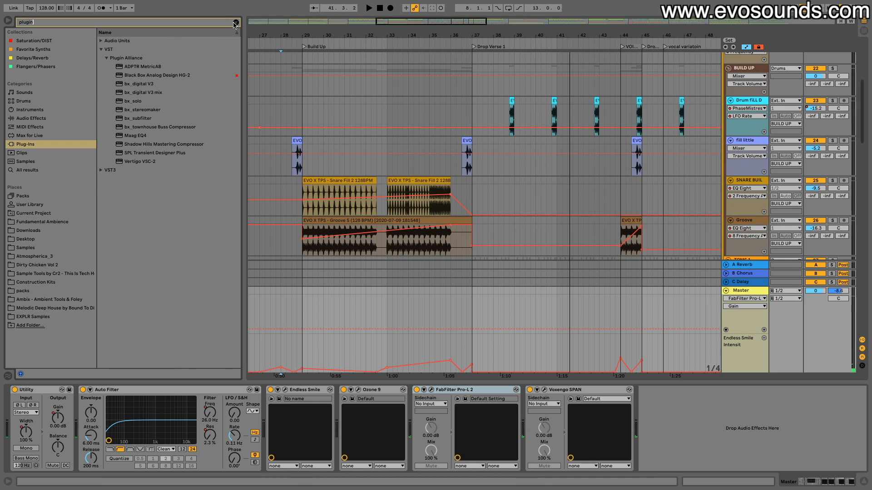
pyautogui.click(133, 94)
pyautogui.click(156, 127)
pyautogui.click(155, 135)
pyautogui.click(154, 144)
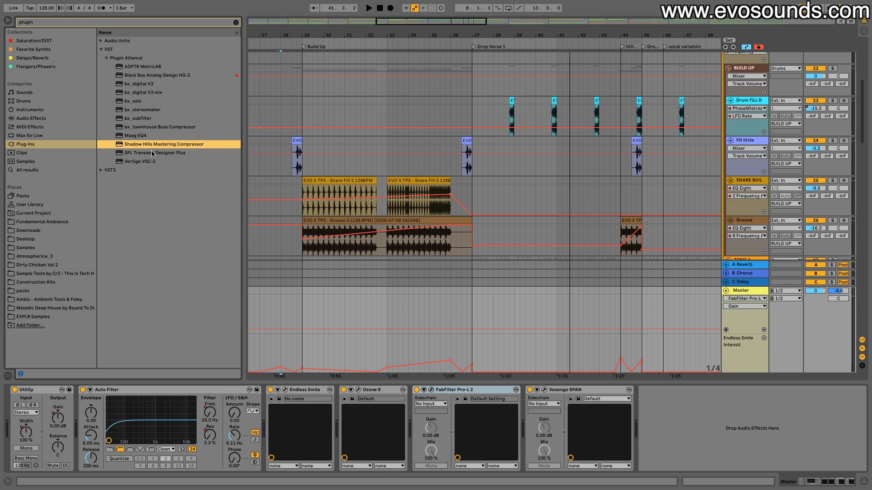
pyautogui.click(101, 49)
pyautogui.click(100, 49)
pyautogui.click(101, 50)
pyautogui.click(101, 41)
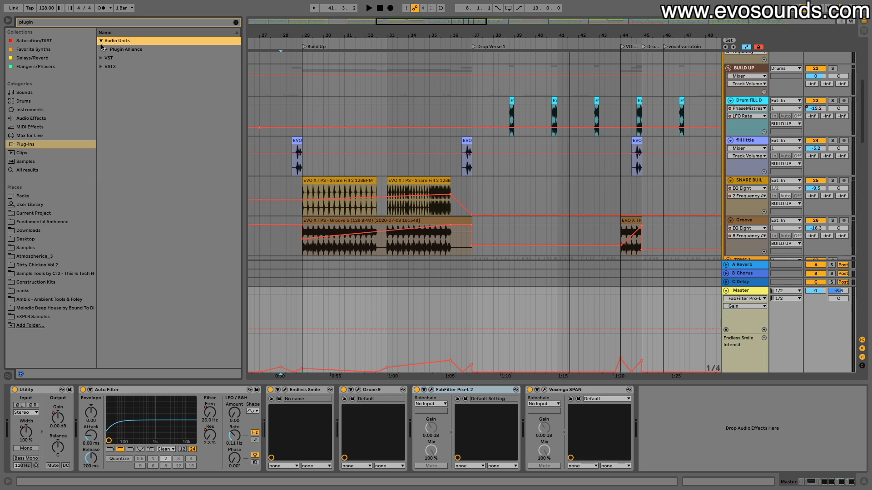
pyautogui.click(106, 50)
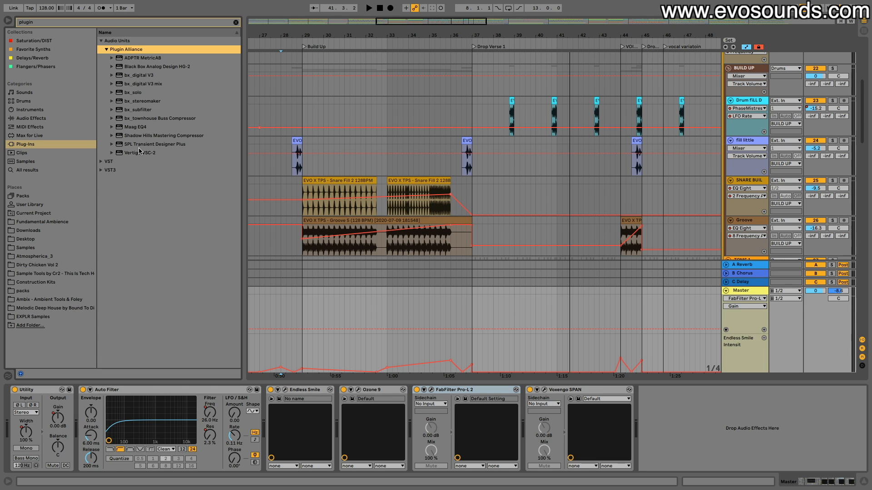
pyautogui.moveTo(127, 60); pyautogui.dragTo(687, 424)
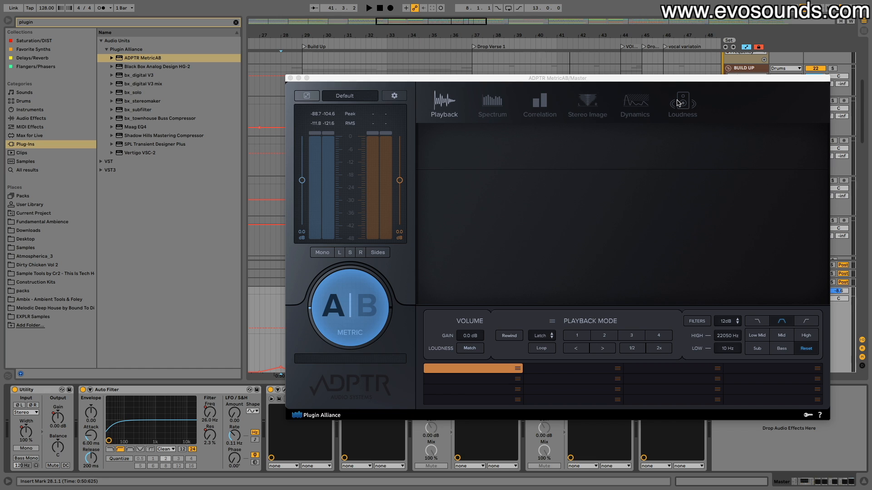
# Show MetricAB's Loudness meters, reposition its window and measure the loudness while playing the Build Up.
pyautogui.click(677, 103)
pyautogui.moveTo(647, 82); pyautogui.dragTo(419, 205)
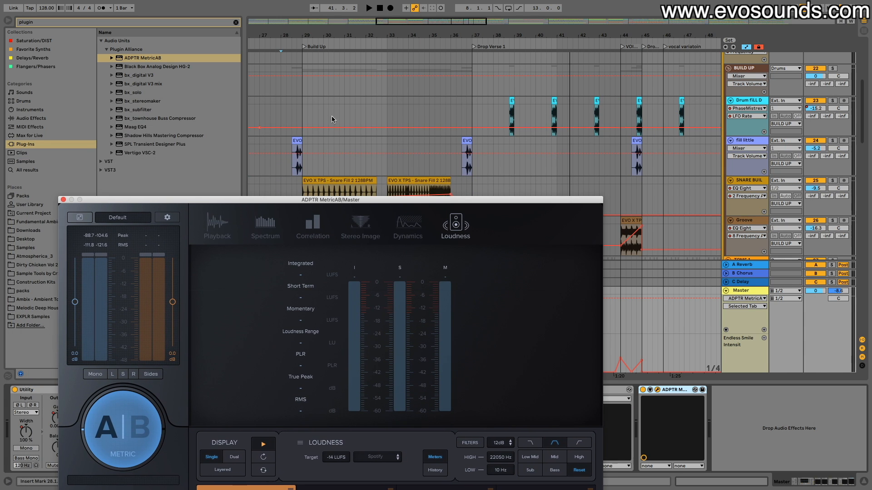
pyautogui.click(323, 101)
pyautogui.press('space')
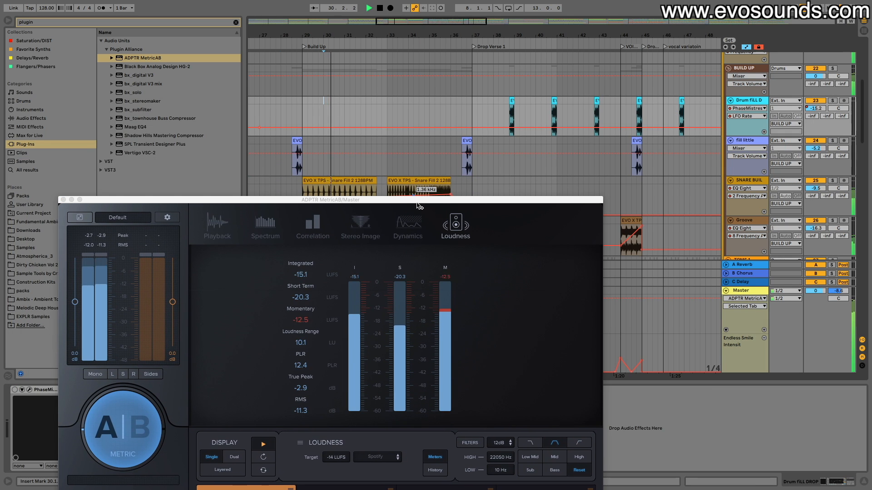
pyautogui.click(424, 110)
pyautogui.moveTo(449, 203); pyautogui.dragTo(395, 34)
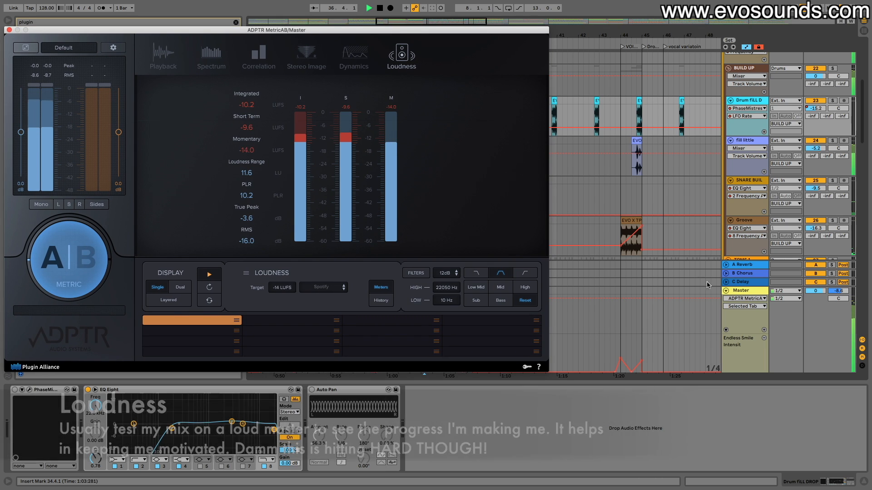
# Reopen Pro-L 2 on the Master, raise its gain to about +4.2 dB and close its window.
pyautogui.click(751, 296)
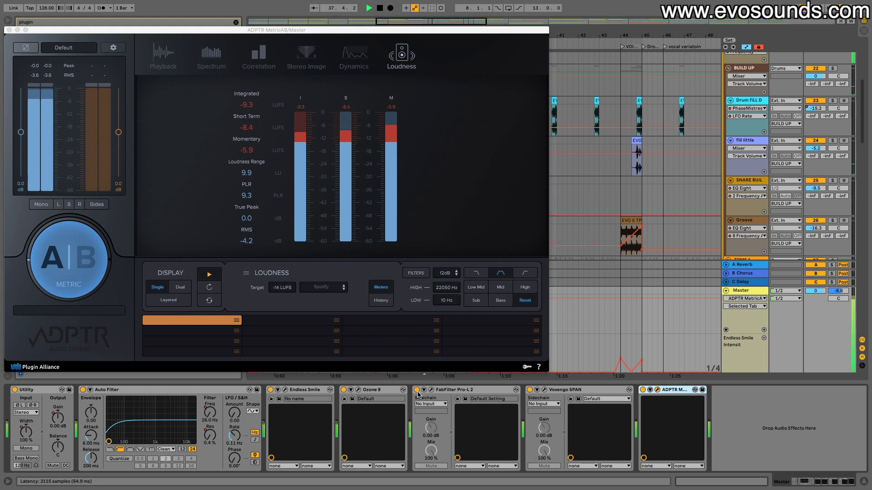
pyautogui.click(430, 390)
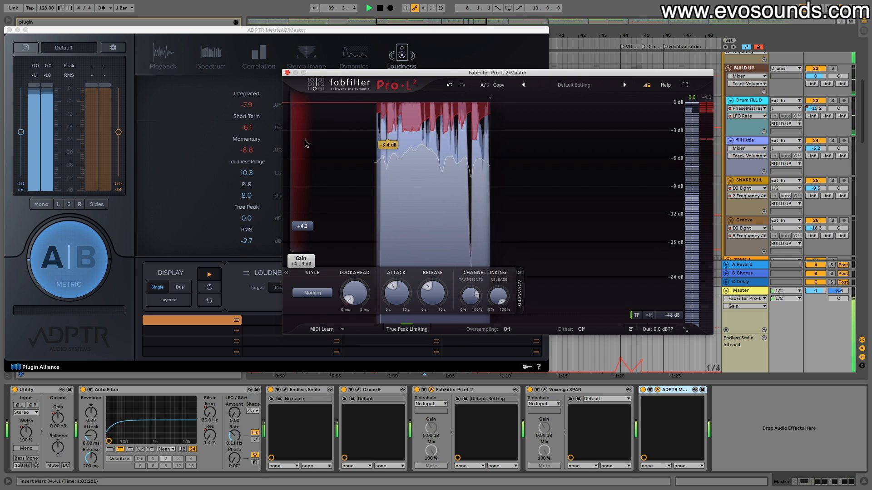
pyautogui.click(287, 73)
pyautogui.scroll(4, 577, 192)
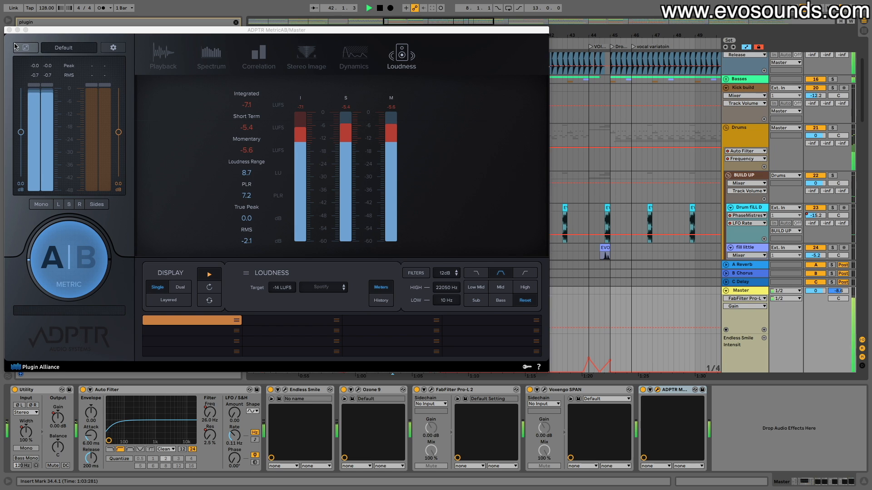
# Close MetricAB, check the Master's spectrum in Voxengo SPAN and look over the drum tracks during playback.
pyautogui.click(10, 30)
pyautogui.click(544, 390)
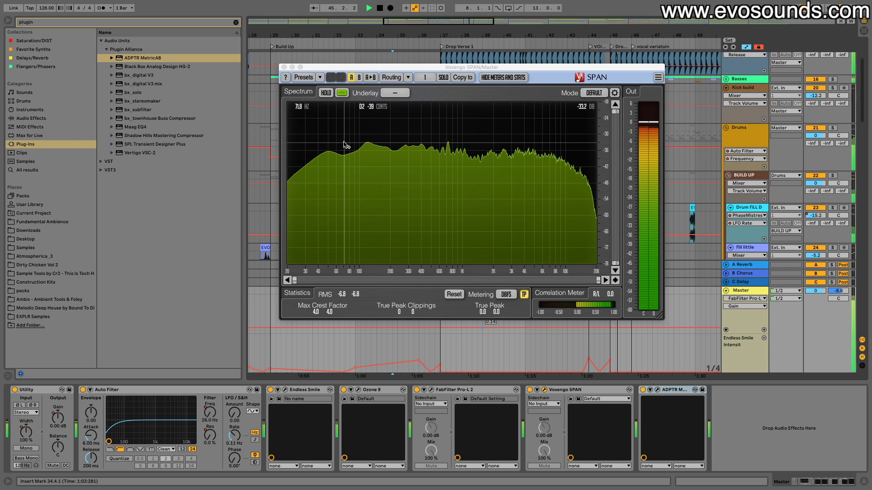
pyautogui.click(285, 67)
pyautogui.scroll(-3, 360, 104)
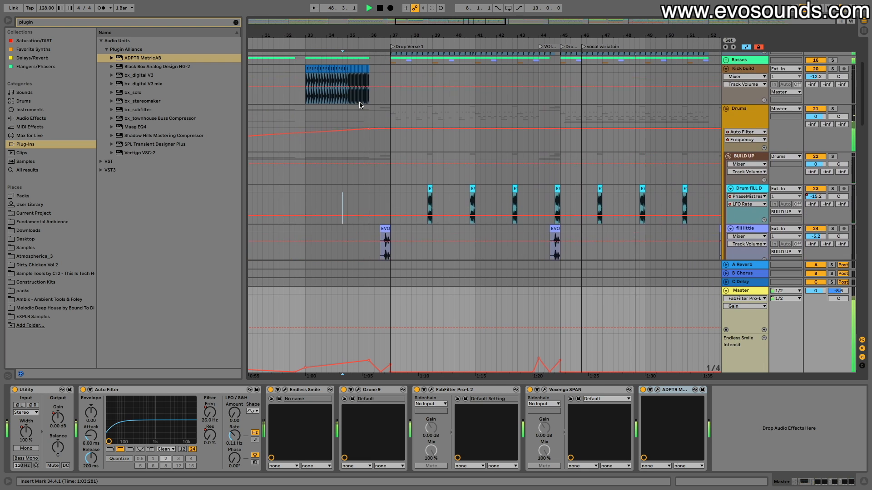
pyautogui.scroll(-5, 360, 104)
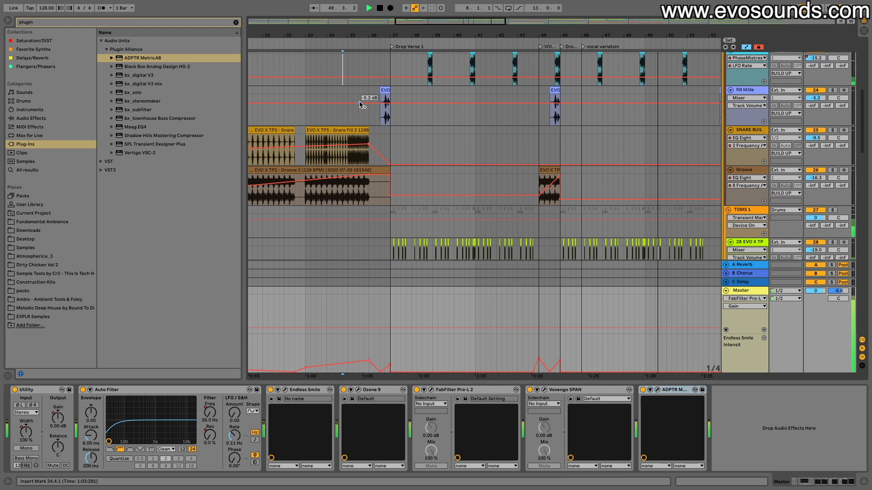
# Solo the FX group and play it from the Build Up at bar 29 before stopping playback.
pyautogui.press('space')
pyautogui.hscroll(-6, 360, 104)
pyautogui.scroll(5, 363, 107)
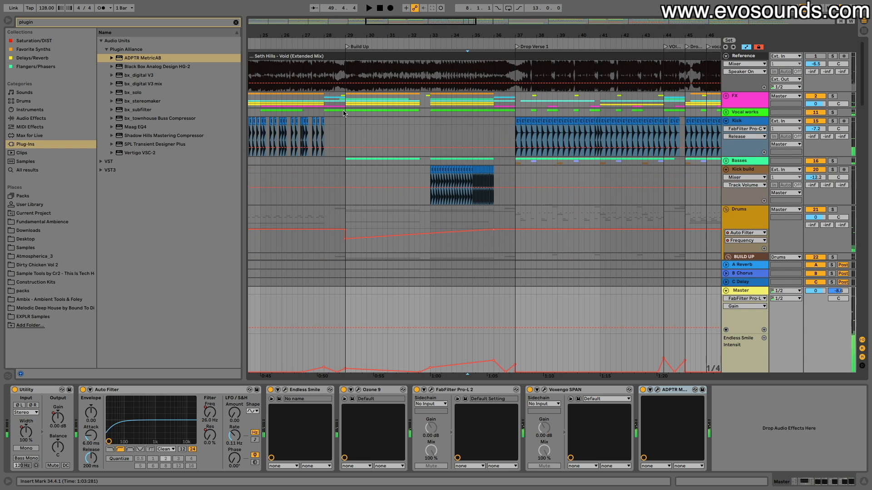
pyautogui.click(344, 114)
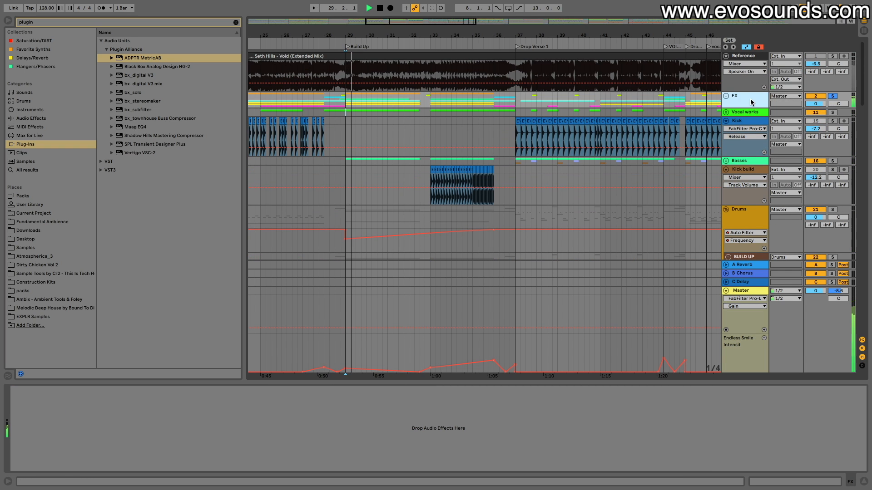
pyautogui.press('space')
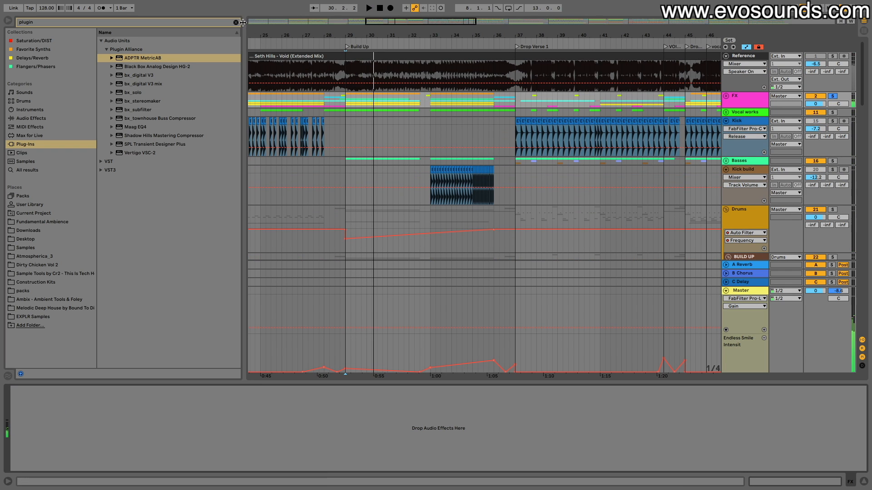
# Search the audio effects for "glue" and add a Glue Compressor to the FX group.
pyautogui.click(235, 22)
pyautogui.write('glue')
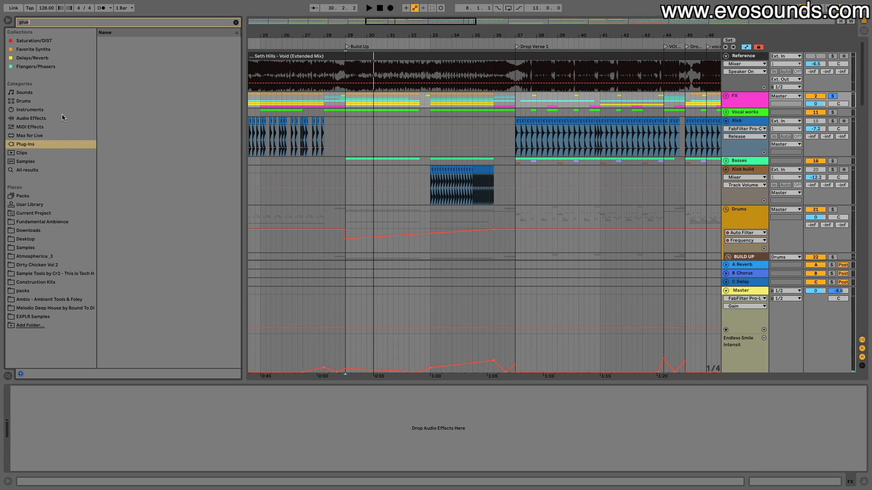
pyautogui.click(31, 118)
pyautogui.moveTo(131, 40); pyautogui.dragTo(653, 101)
pyautogui.moveTo(737, 96); pyautogui.dragTo(736, 96)
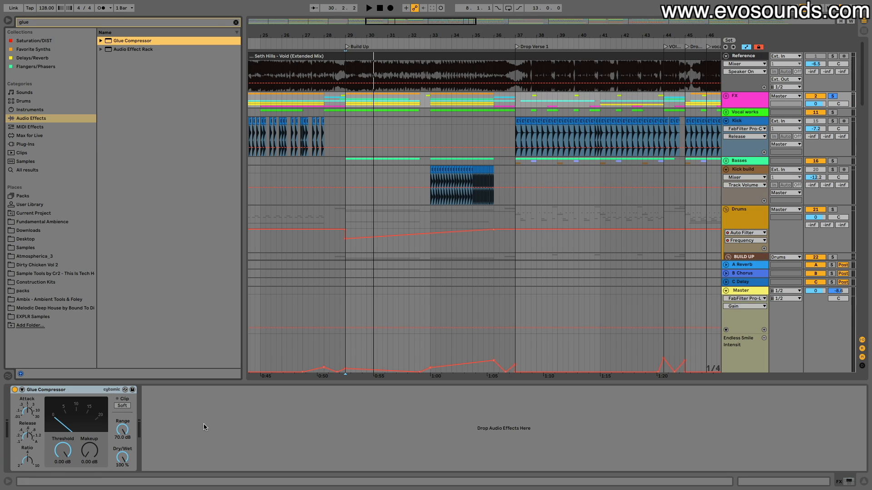
# Lower the Glue Compressor's threshold to -21.9 dB while playing the soloed FX group through the Build Up.
pyautogui.moveTo(62, 450); pyautogui.dragTo(62, 463)
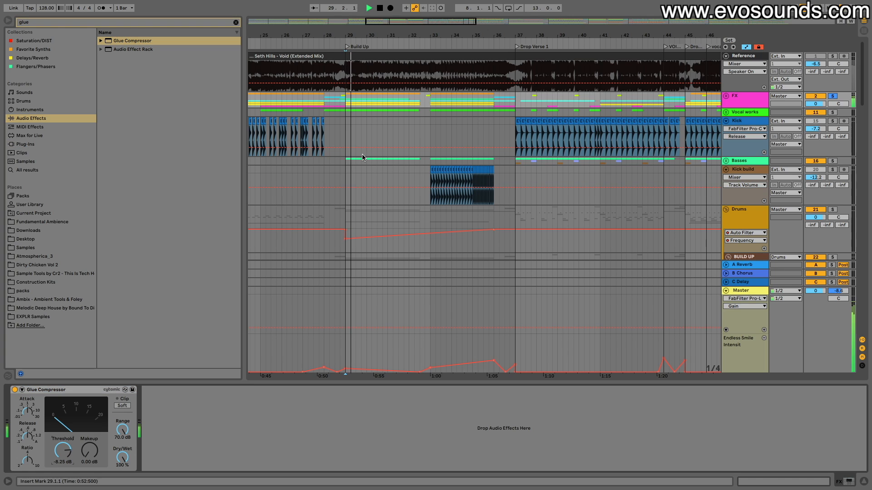
pyautogui.click(456, 101)
pyautogui.moveTo(67, 464); pyautogui.dragTo(67, 474)
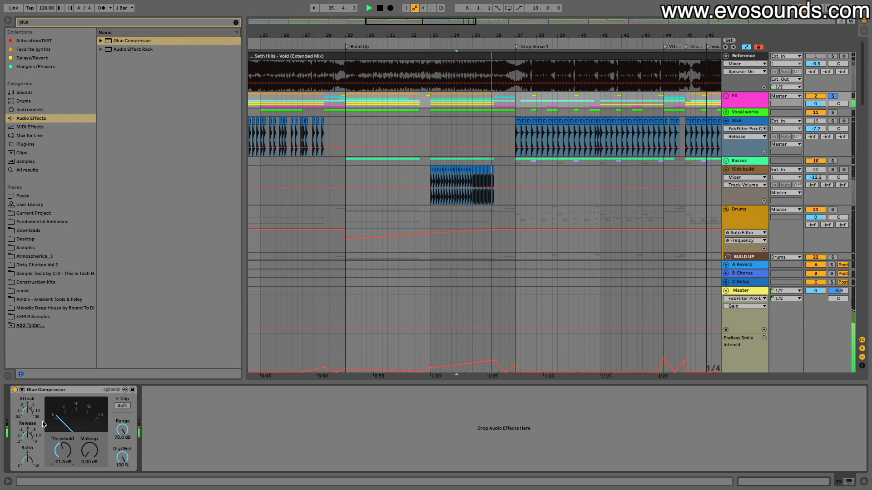
pyautogui.press('space')
pyautogui.press('space')
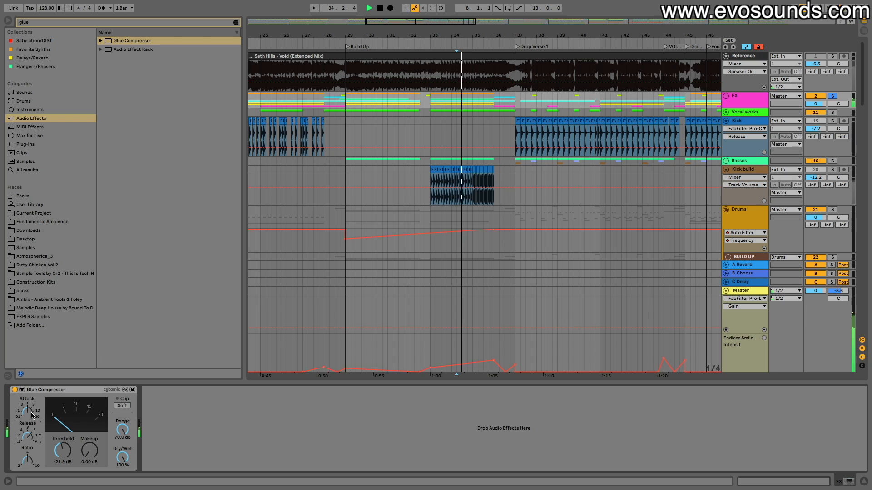
# Raise the Glue Compressor's makeup gain to 3.17 dB, unsolo the FX group and play the full mix from bar 27.
pyautogui.click(344, 113)
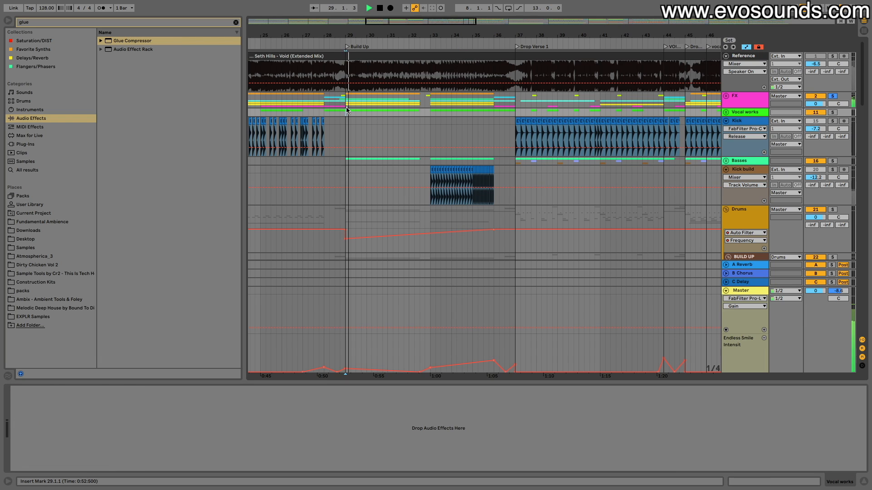
pyautogui.click(749, 103)
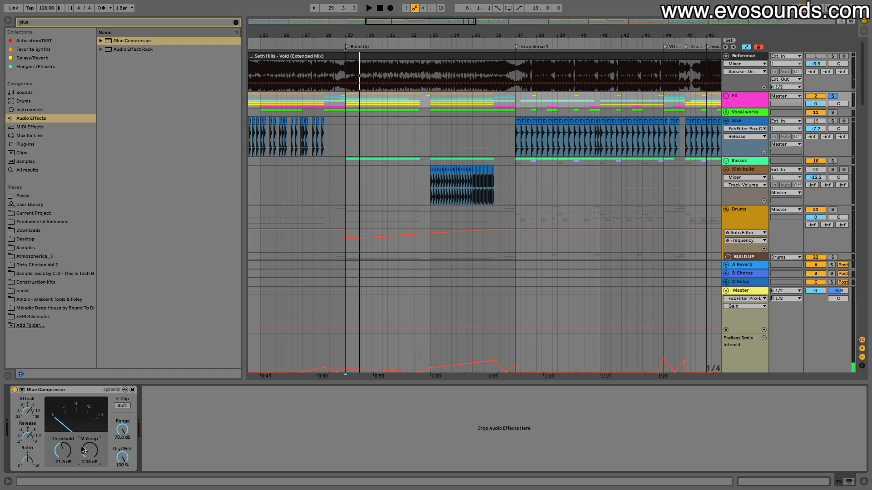
pyautogui.moveTo(84, 449); pyautogui.dragTo(84, 442)
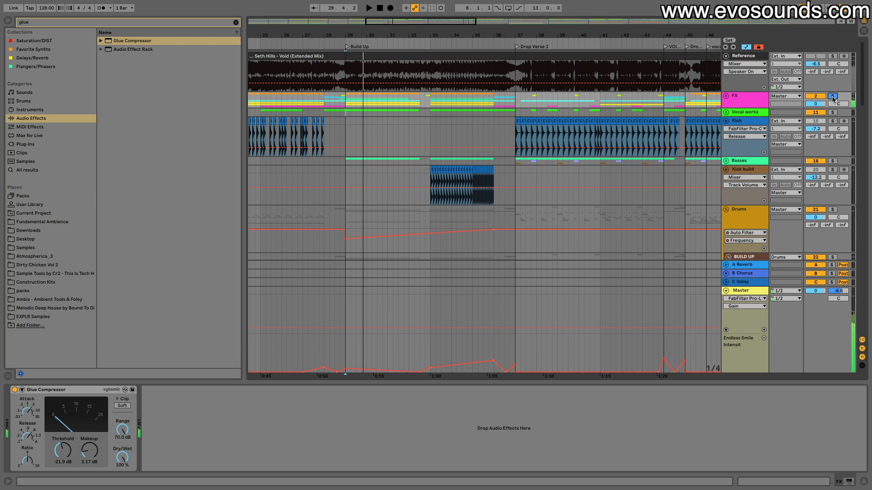
pyautogui.click(319, 108)
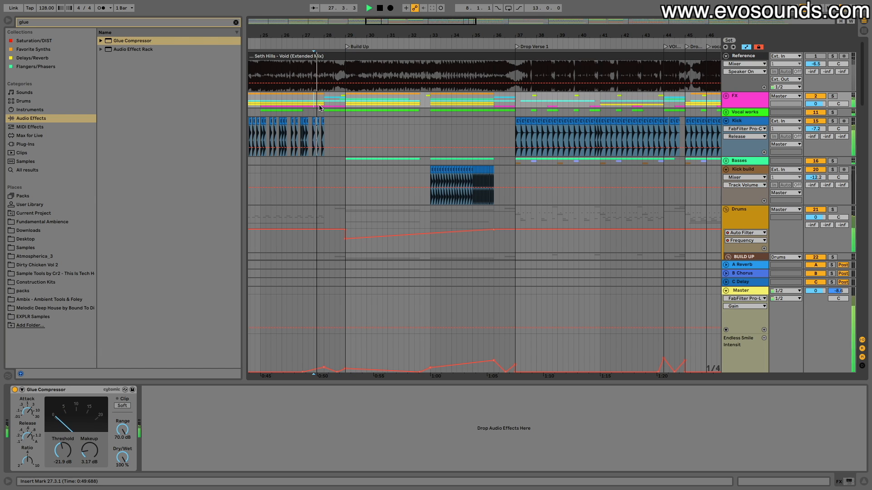
# Unfold the FX group, solo its down 1 track and play it from the Build Up at bar 29.
pyautogui.click(725, 95)
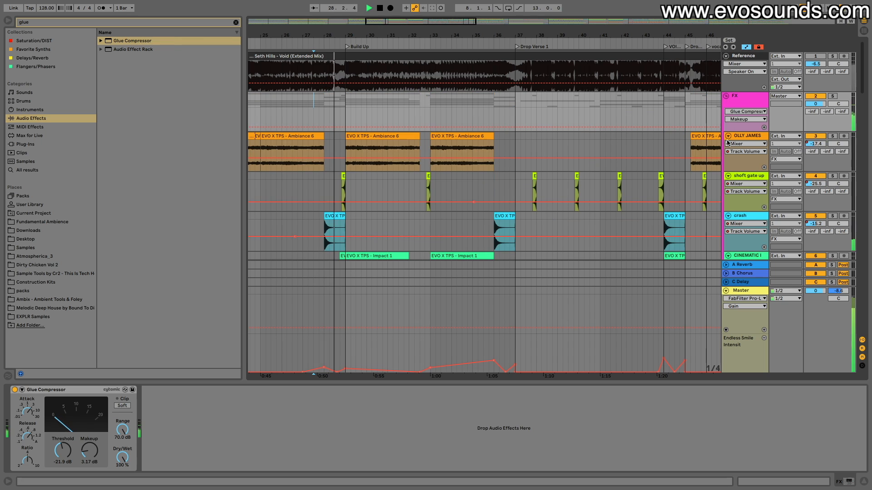
pyautogui.click(751, 136)
pyautogui.scroll(-5, 815, 170)
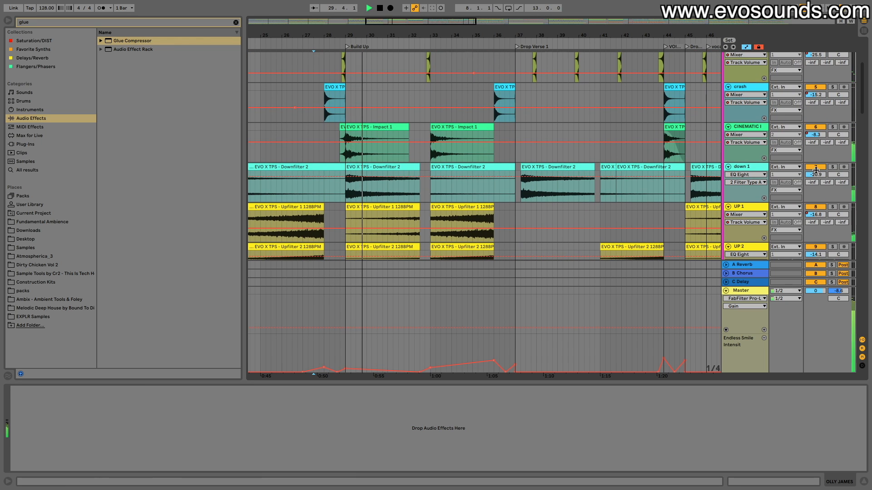
pyautogui.click(832, 167)
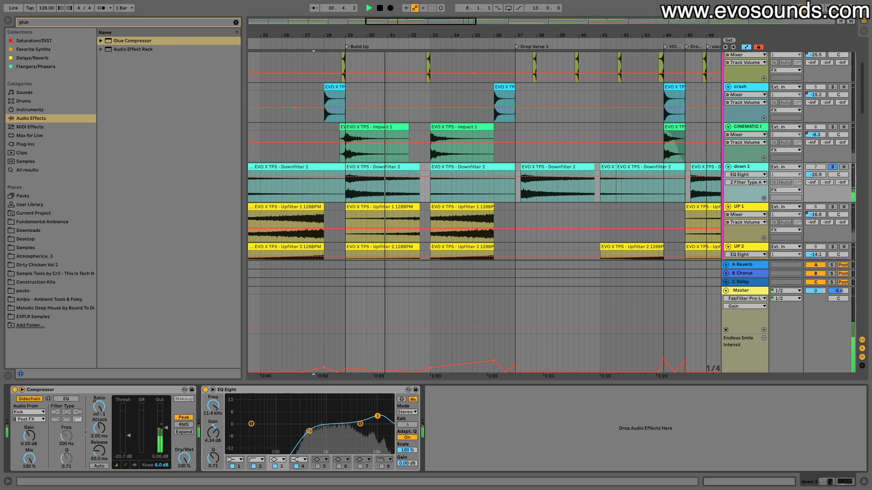
pyautogui.click(345, 197)
pyautogui.press('space')
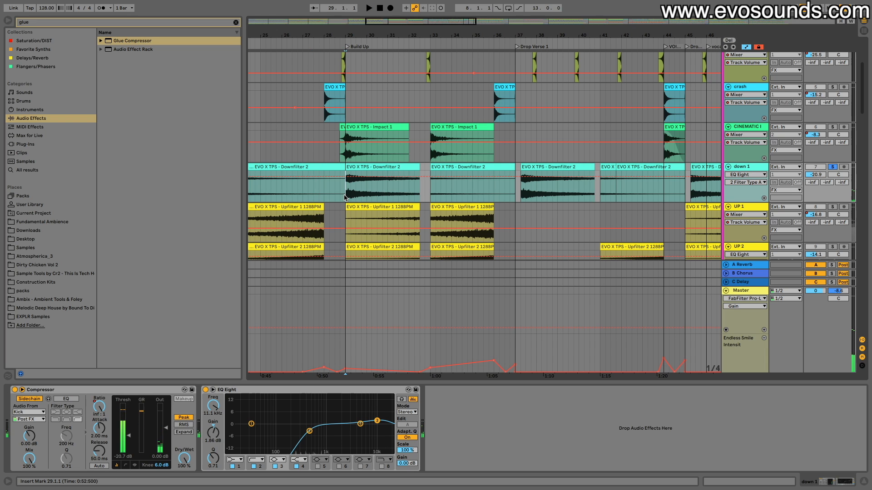
pyautogui.press('space')
# Unfold the Vocal works group, clear the down 1 solo and play the full mix from the Build Up at bar 29.
pyautogui.scroll(-10, 366, 196)
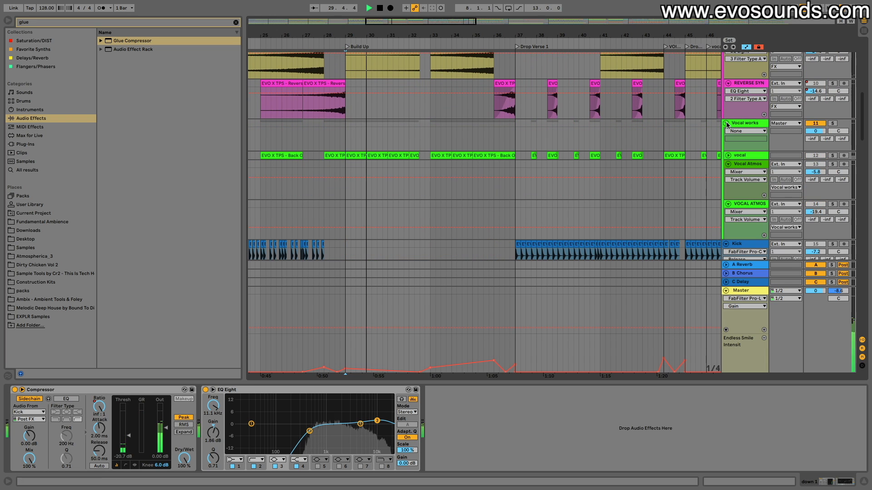
pyautogui.click(785, 127)
pyautogui.click(832, 123)
pyautogui.press('space')
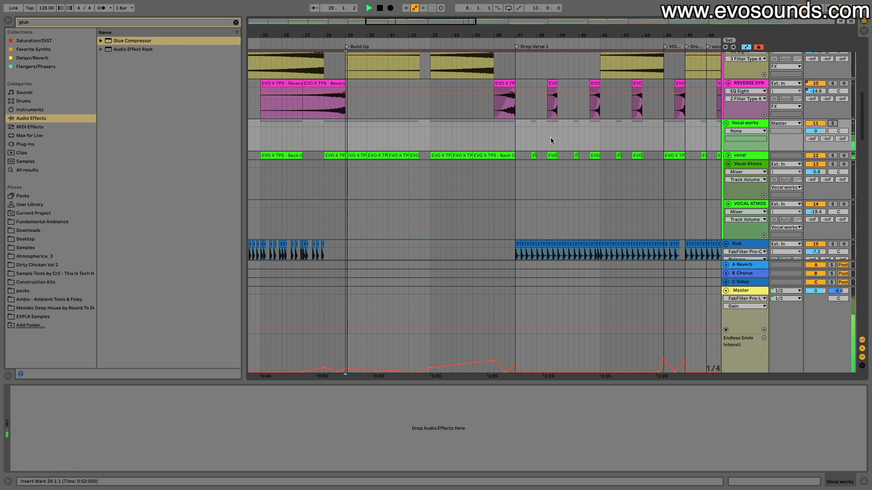
# Expand the vocal track, play from bar 27.4 and look at its Endless Smile plug-in before closing the plug-in window.
pyautogui.click(728, 156)
pyautogui.click(319, 175)
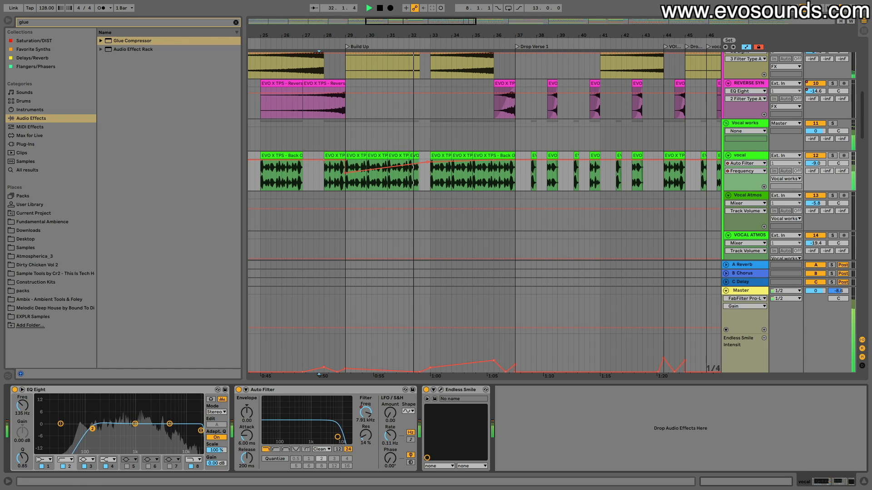
pyautogui.click(440, 390)
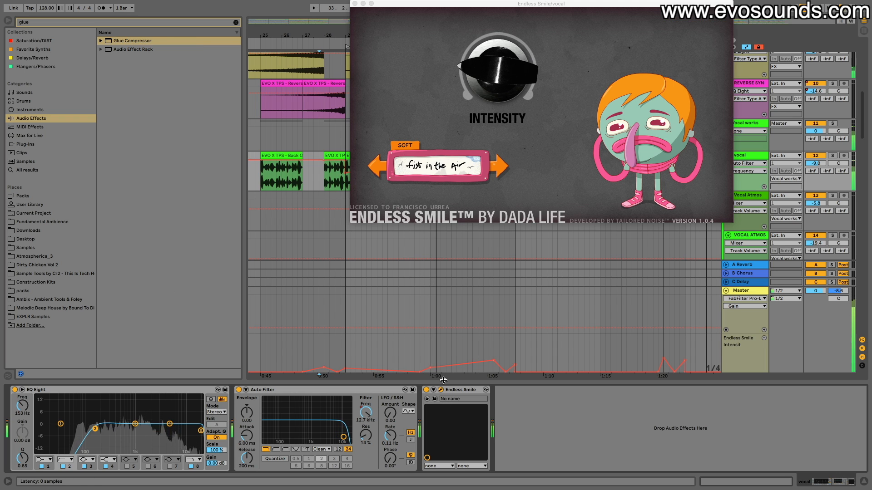
pyautogui.click(355, 3)
# Search the plug-ins for "CLA", look through the VST and VST3 results and clear the search.
pyautogui.click(236, 22)
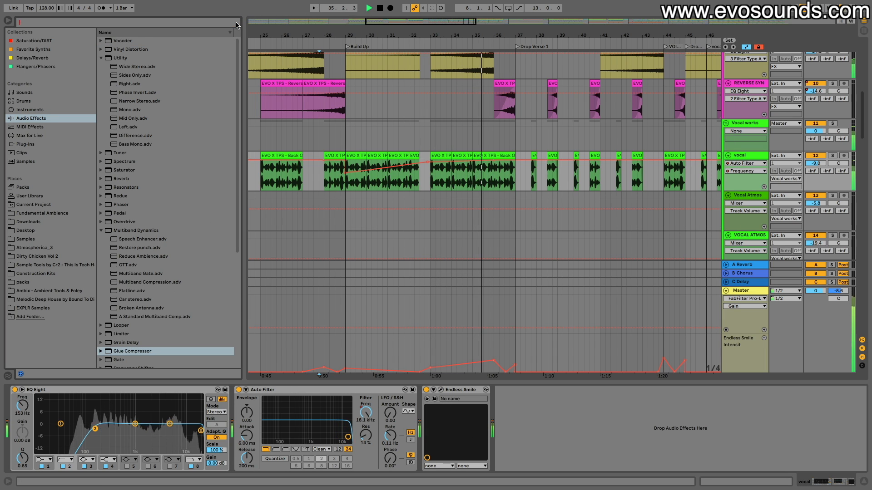
pyautogui.write('CLA')
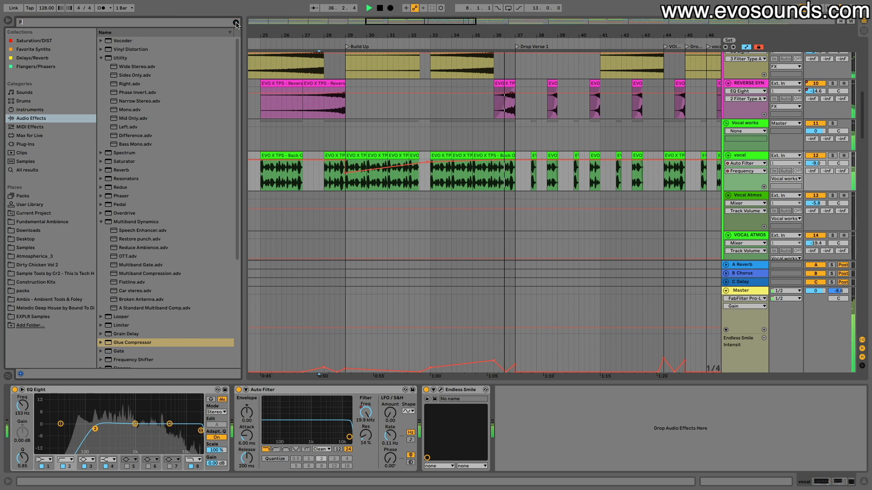
pyautogui.click(56, 144)
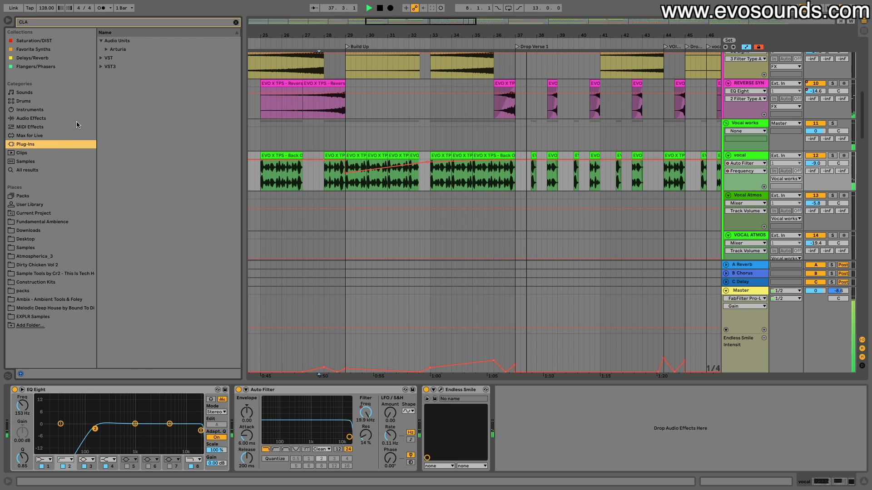
pyautogui.click(106, 49)
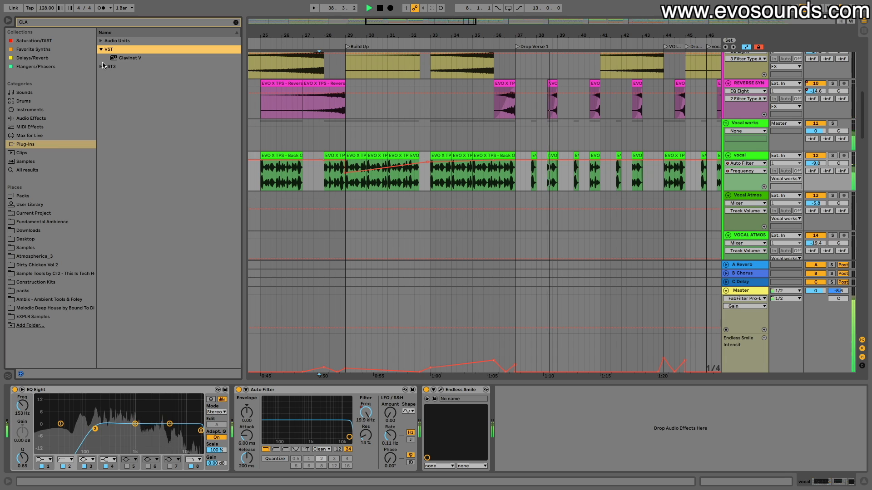
pyautogui.click(109, 75)
pyautogui.click(118, 67)
pyautogui.click(119, 77)
pyautogui.click(107, 66)
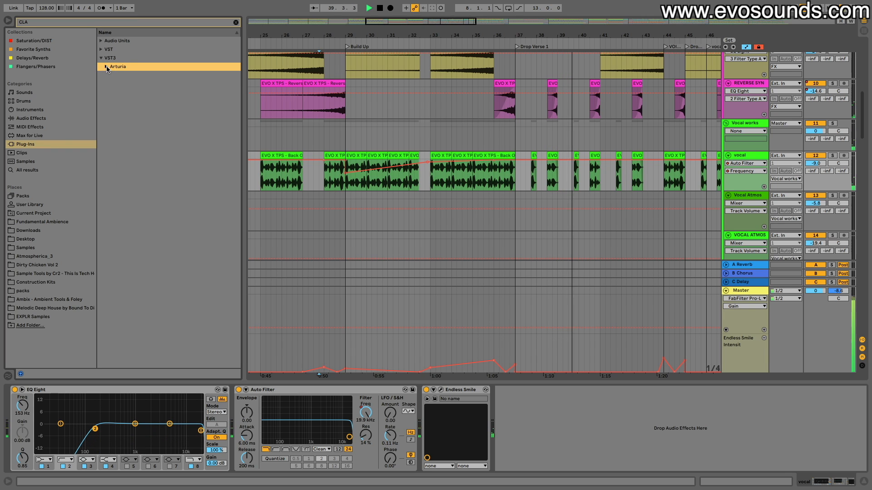
pyautogui.click(101, 58)
pyautogui.click(100, 50)
pyautogui.click(235, 24)
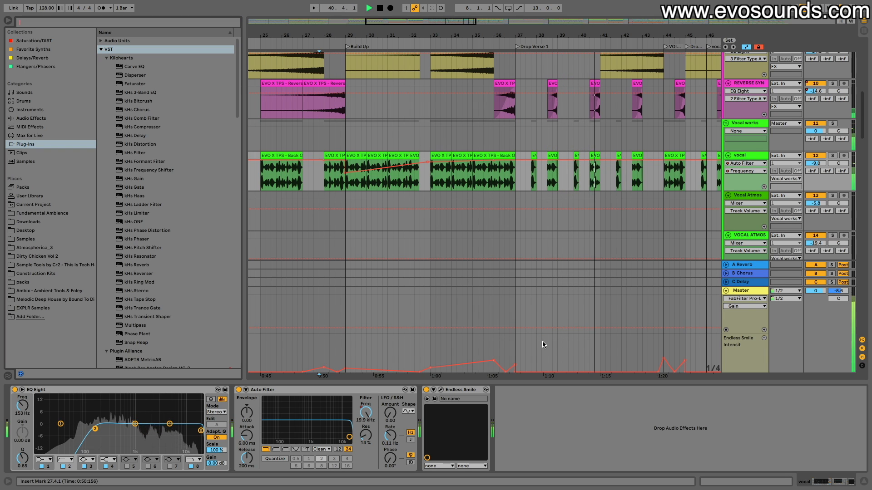
# Stop playback, repeat the plug-in search with "cla" and "lwa", and clear the search.
pyautogui.click(103, 22)
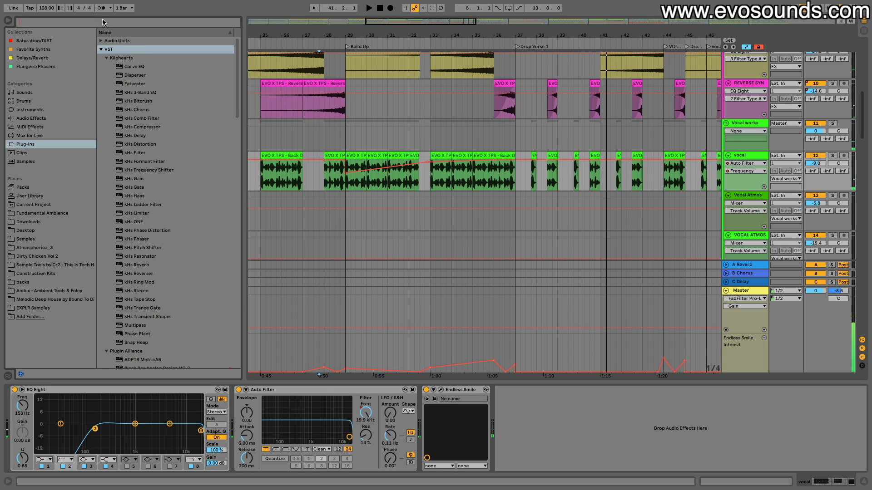
pyautogui.write('cla')
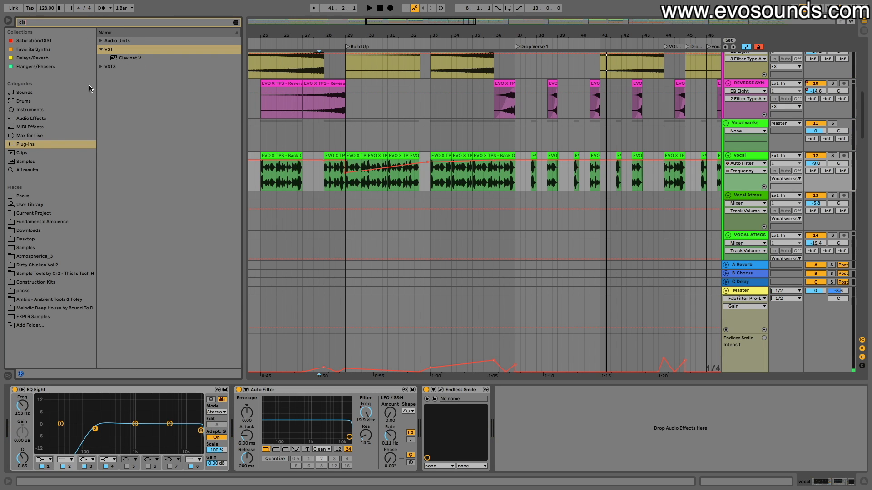
pyautogui.click(102, 66)
pyautogui.click(234, 22)
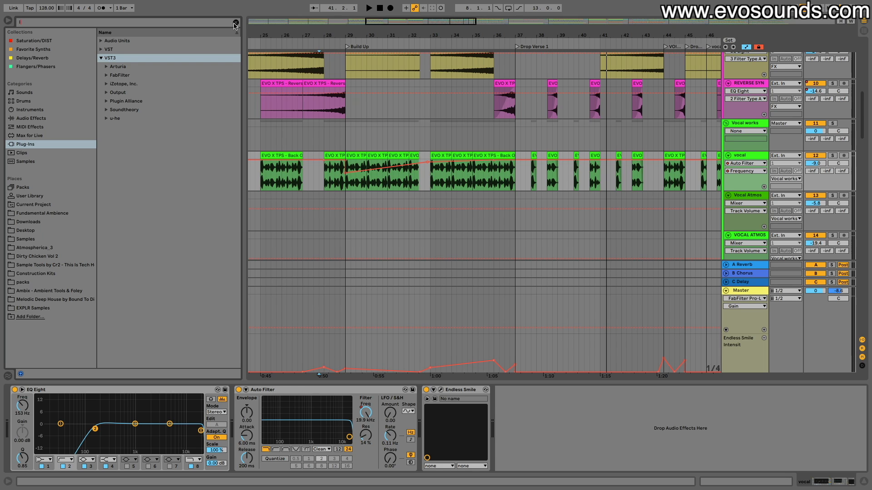
pyautogui.write('lwa')
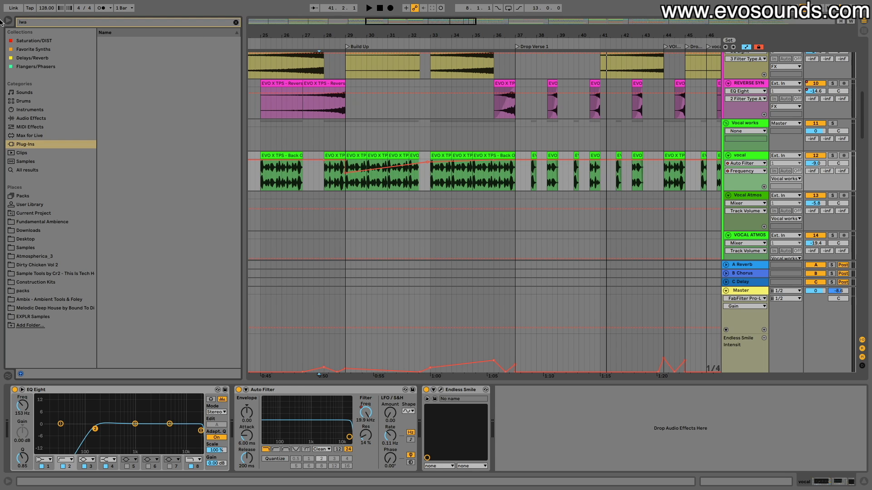
pyautogui.press('BackSpace')
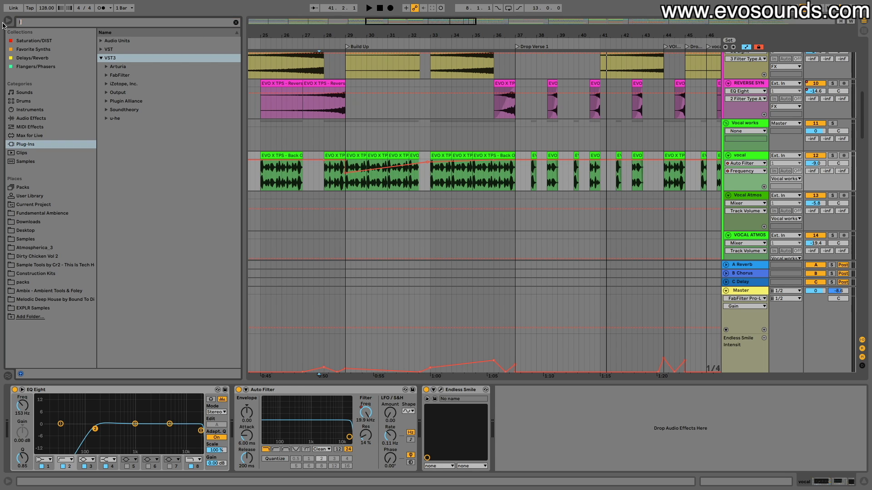
# Add the VC 2A compressor from the Native Instruments Audio Units after Endless Smile on the vocal track.
pyautogui.click(110, 101)
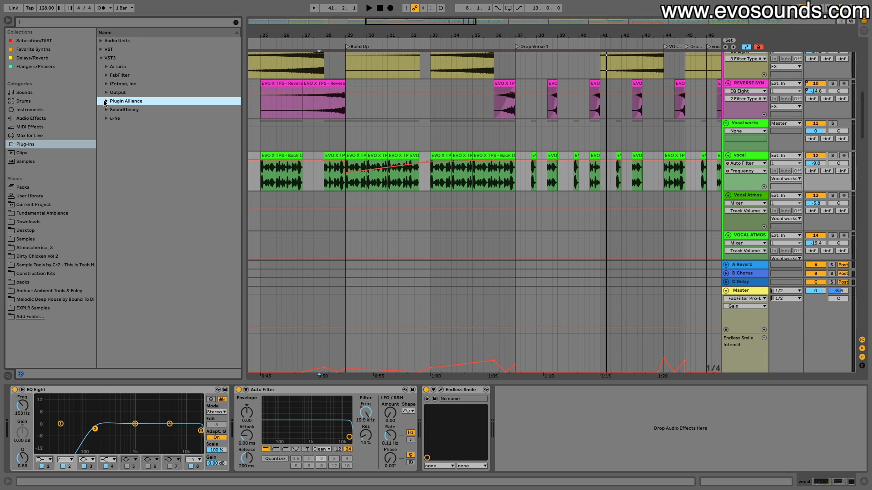
pyautogui.click(101, 58)
pyautogui.click(101, 50)
pyautogui.click(101, 41)
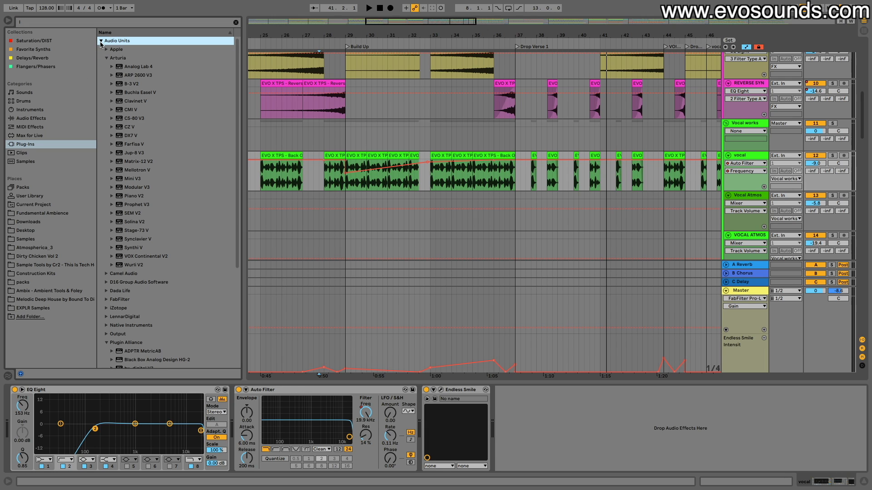
pyautogui.click(105, 57)
pyautogui.click(105, 135)
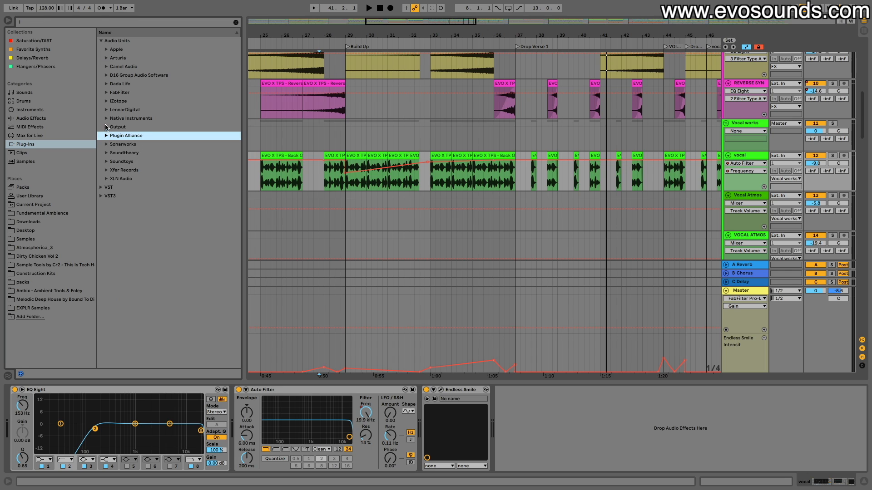
pyautogui.click(105, 119)
pyautogui.moveTo(132, 242); pyautogui.dragTo(516, 430)
pyautogui.moveTo(462, 398); pyautogui.dragTo(463, 398)
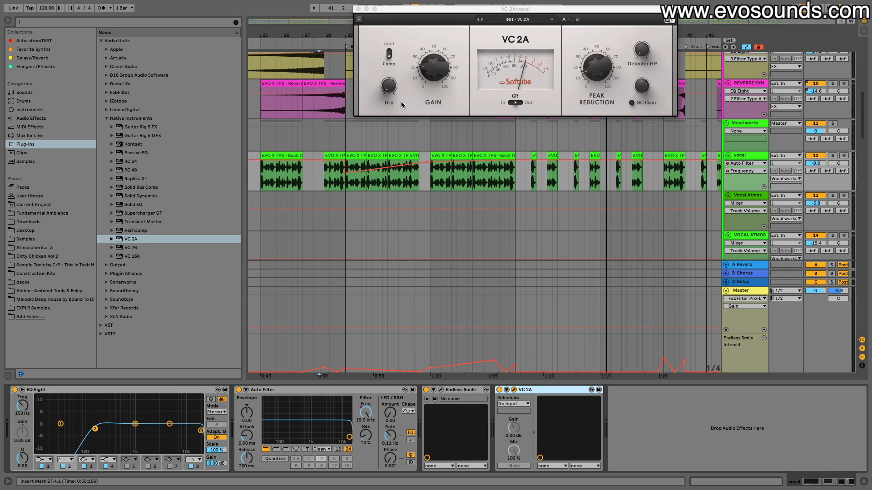
# Reposition the VC 2A window and adjust its Peak Reduction while playing the soloed vocal track from bar 27.4.
pyautogui.moveTo(475, 13); pyautogui.dragTo(391, 100)
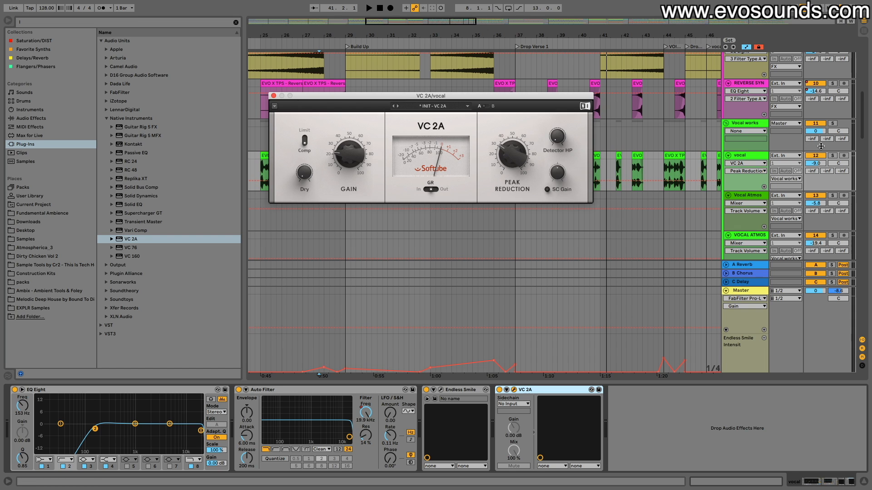
pyautogui.click(832, 156)
pyautogui.click(323, 273)
pyautogui.press('space')
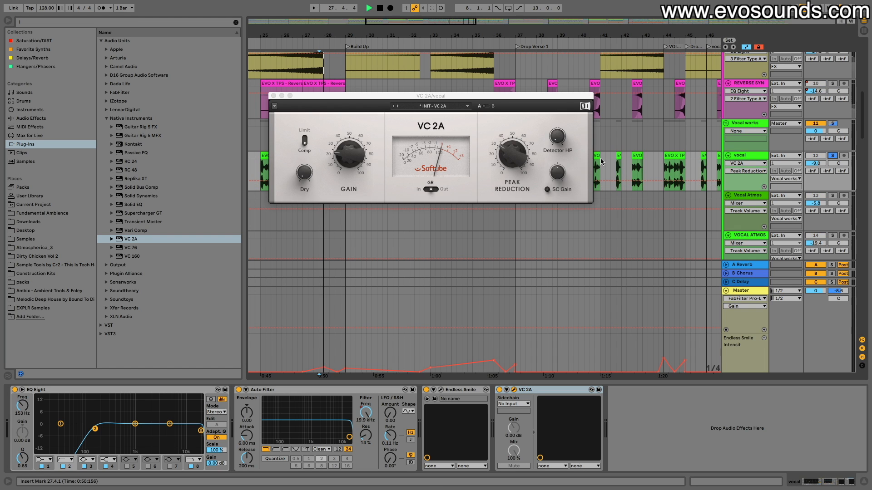
pyautogui.click(512, 166)
pyautogui.press('space')
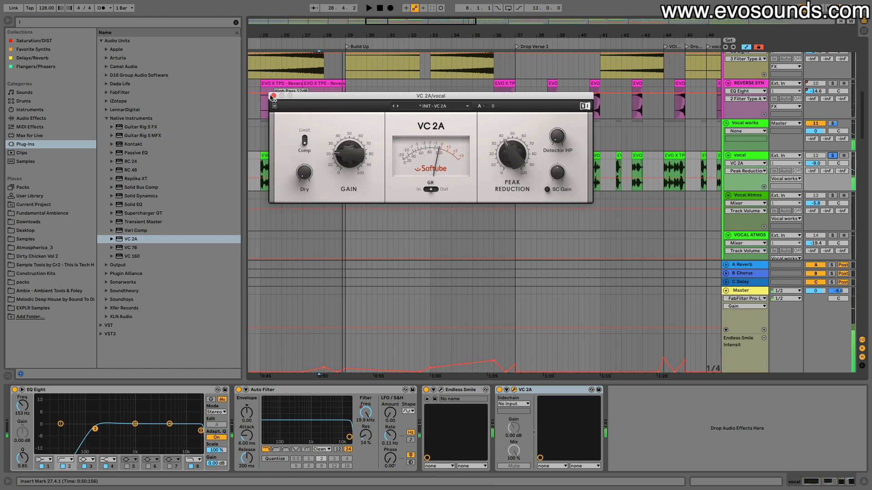
# Close VC 2A and examine the loud and quiet passages of the vocal clips between bars 29 and 31.
pyautogui.click(273, 96)
pyautogui.moveTo(350, 35); pyautogui.dragTo(350, 91)
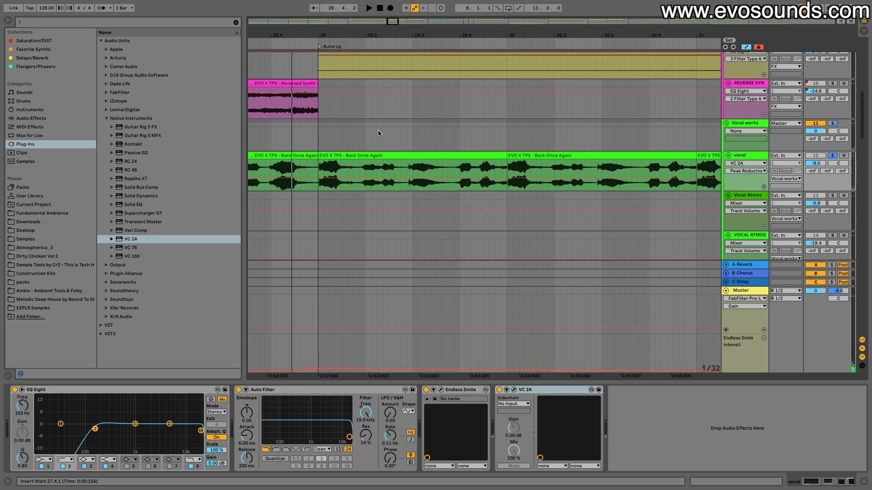
pyautogui.click(318, 169)
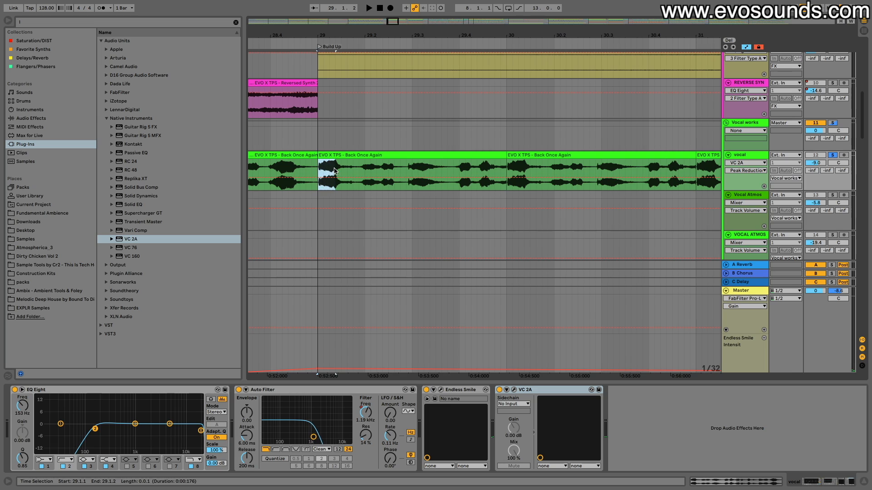
pyautogui.moveTo(362, 169); pyautogui.dragTo(404, 168)
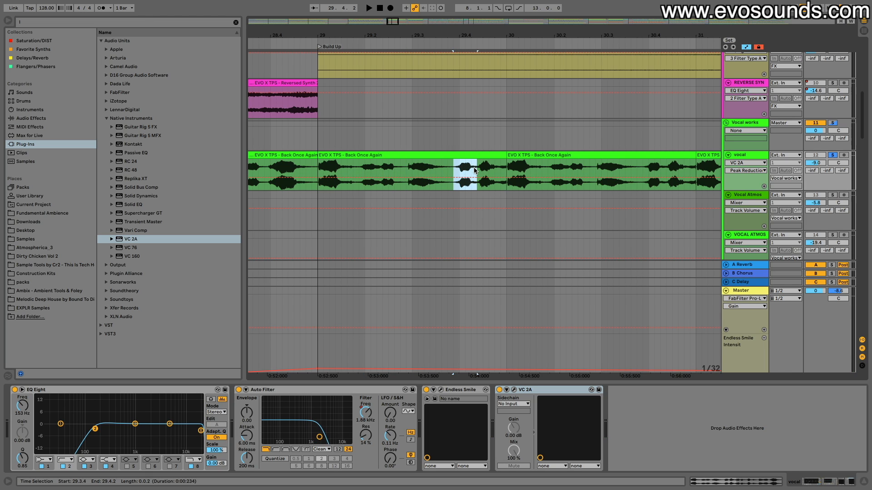
pyautogui.moveTo(478, 171); pyautogui.dragTo(560, 170)
pyautogui.hscroll(5, 455, 156)
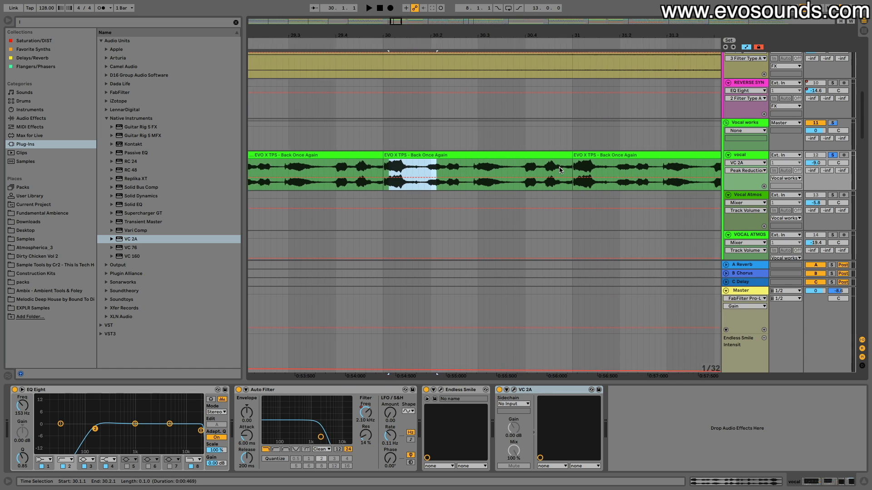
pyautogui.click(456, 156)
pyautogui.hscroll(-4, 455, 182)
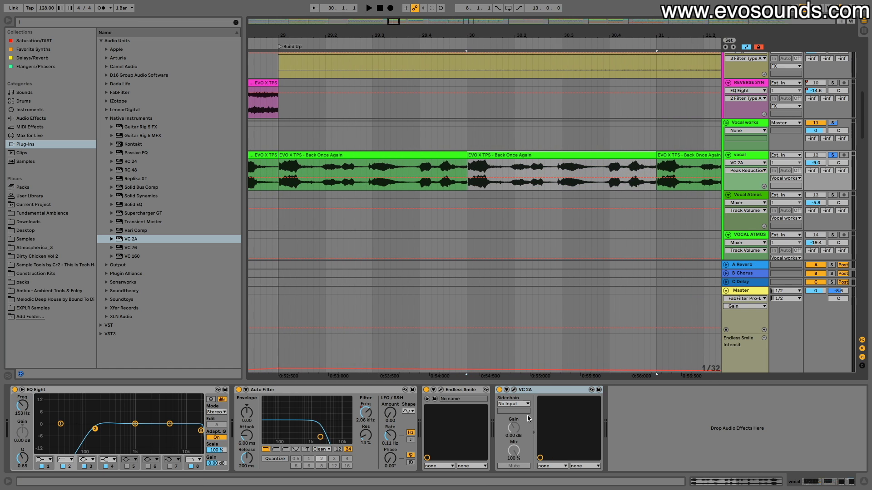
# Reopen VC 2A, increase its Peak Reduction and set the Gain to 27.5 % while playing the vocal from bar 30, and close its window.
pyautogui.click(514, 390)
pyautogui.press('space')
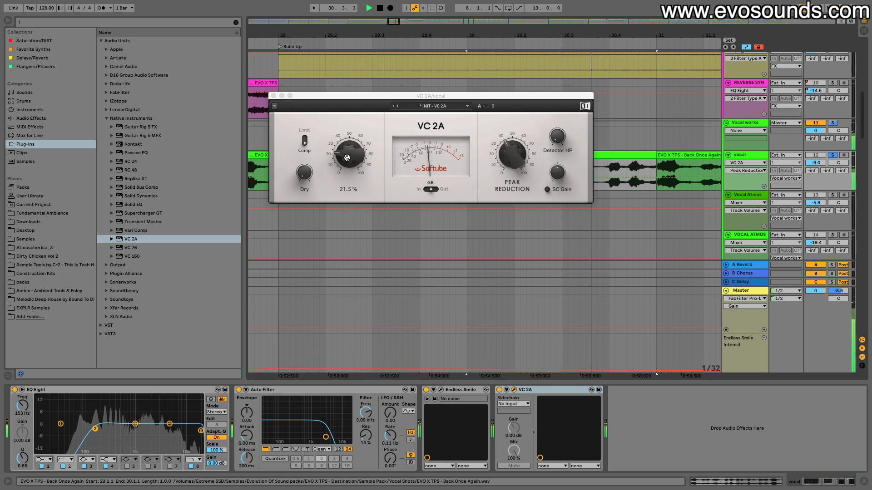
pyautogui.click(452, 251)
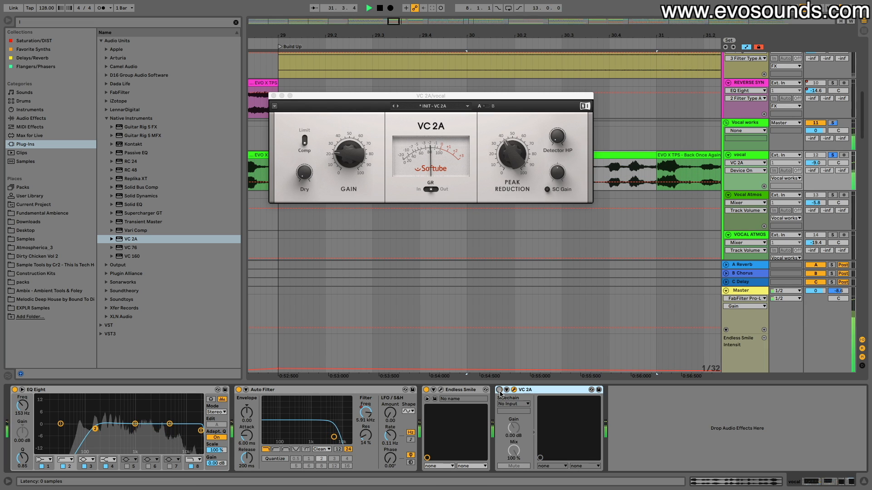
pyautogui.moveTo(512, 155); pyautogui.dragTo(507, 136)
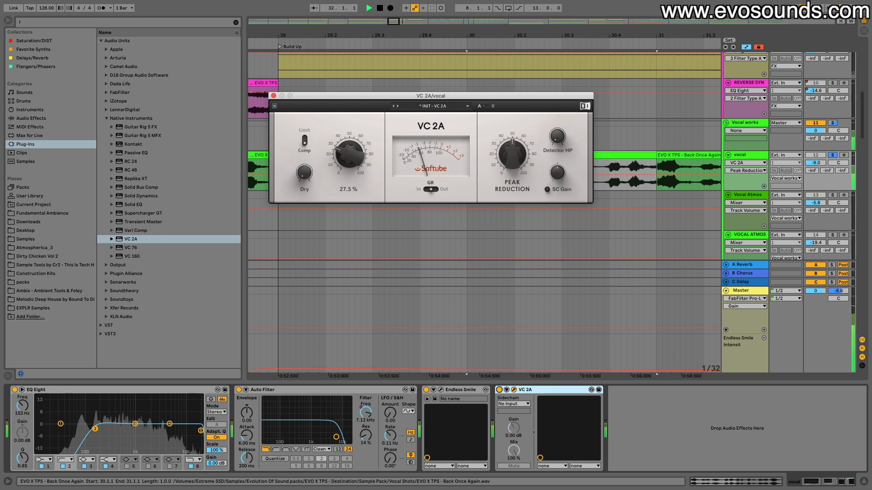
pyautogui.press('space')
pyautogui.press('space')
pyautogui.click(274, 96)
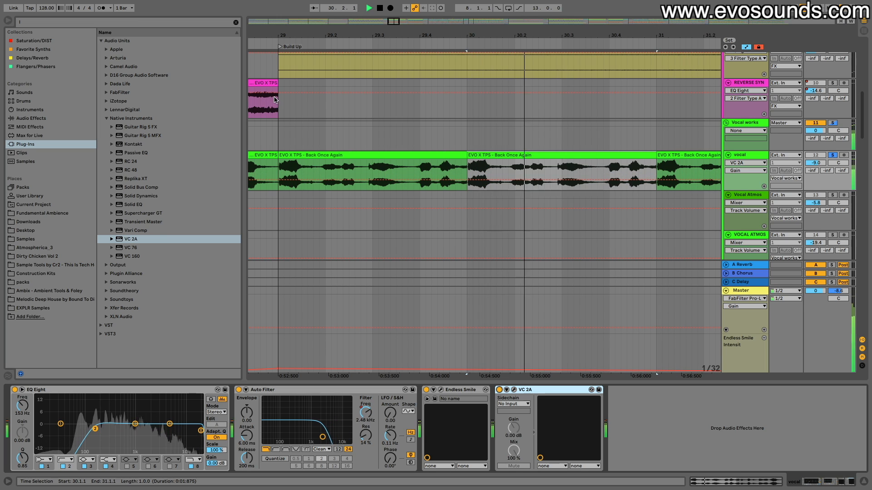
# With the Session mixer shown, refine VC 2A's Peak Reduction, set its Gain to 26.5 % and compare the vocal with the compressor bypassed.
pyautogui.click(391, 20)
pyautogui.press('Tab')
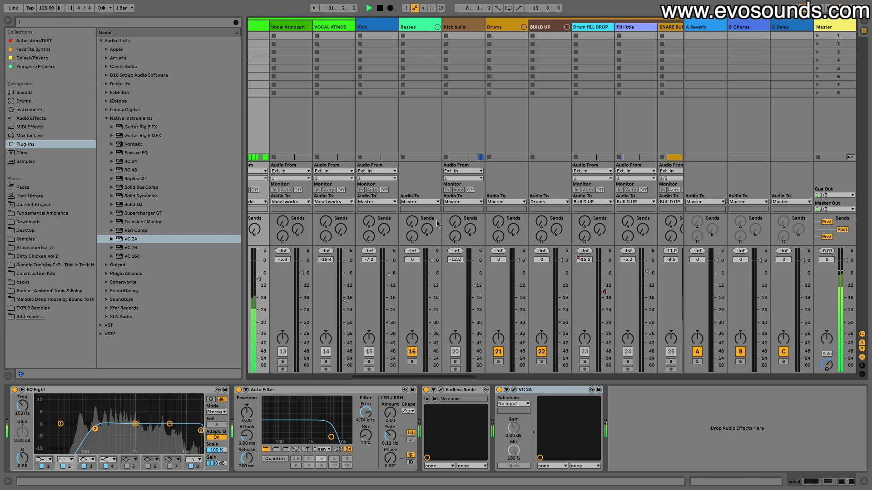
pyautogui.press('space')
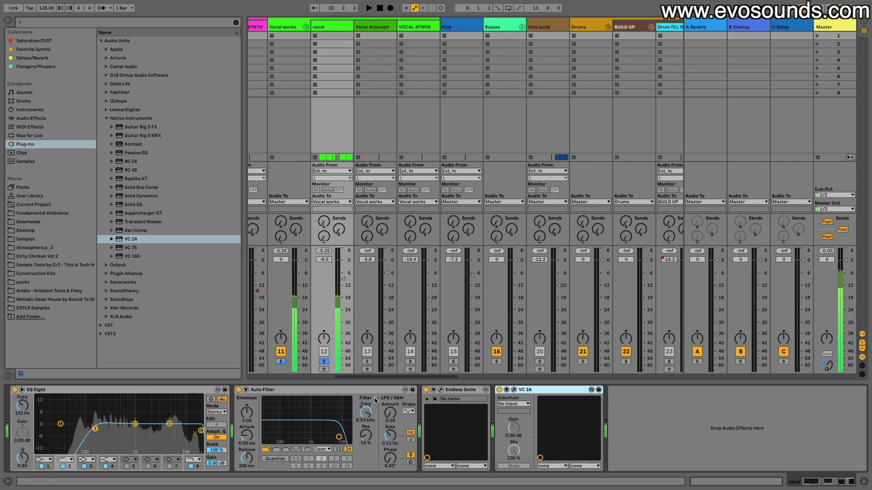
pyautogui.click(513, 391)
pyautogui.click(499, 390)
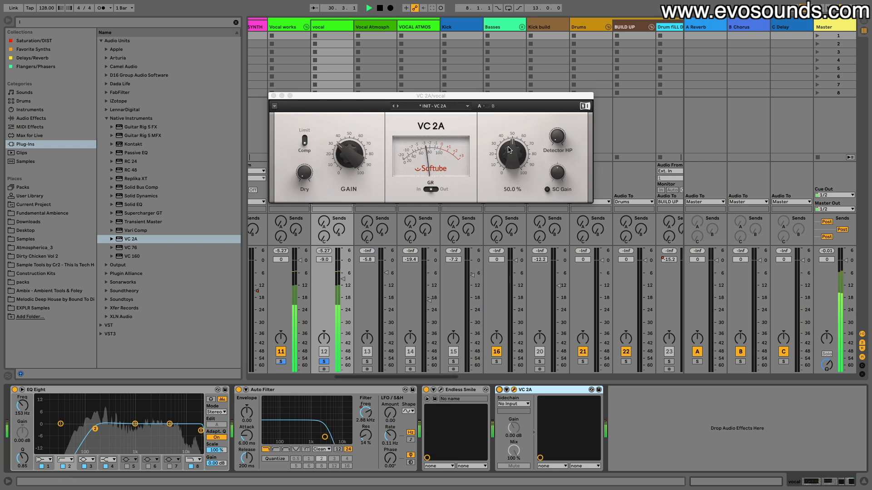
pyautogui.moveTo(509, 149); pyautogui.dragTo(509, 146)
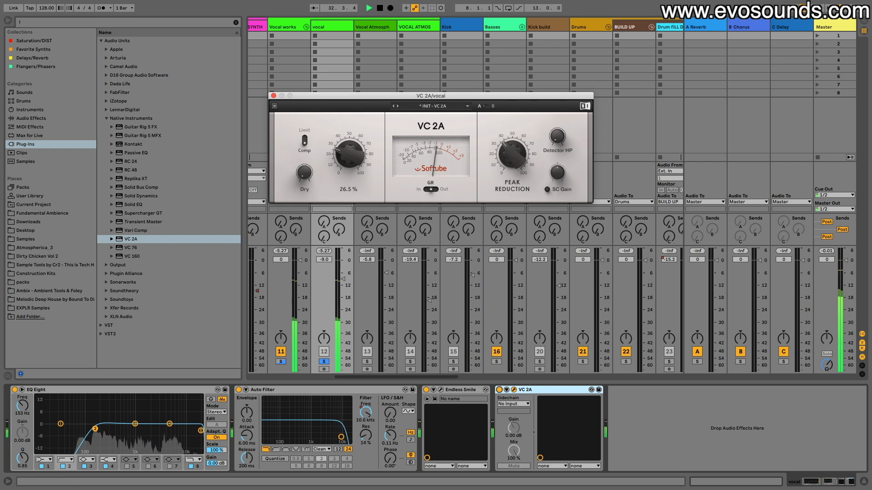
pyautogui.click(499, 390)
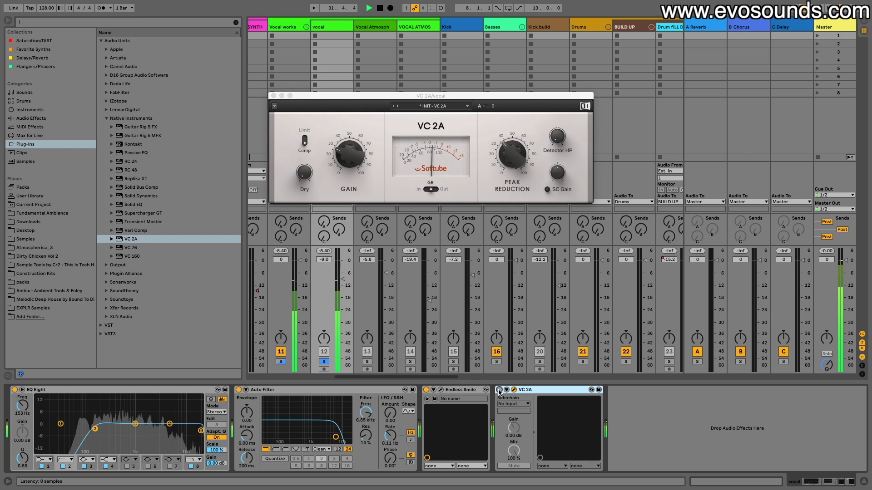
pyautogui.click(498, 390)
# Move VC 2A before Endless Smile, switch Endless Smile off and compare the vocal with and without the compressor.
pyautogui.moveTo(533, 392); pyautogui.dragTo(433, 394)
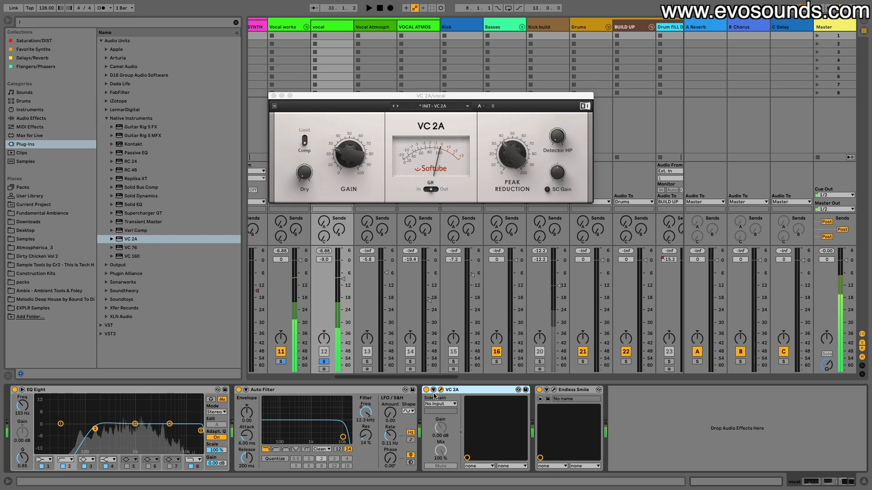
pyautogui.click(546, 389)
pyautogui.click(539, 389)
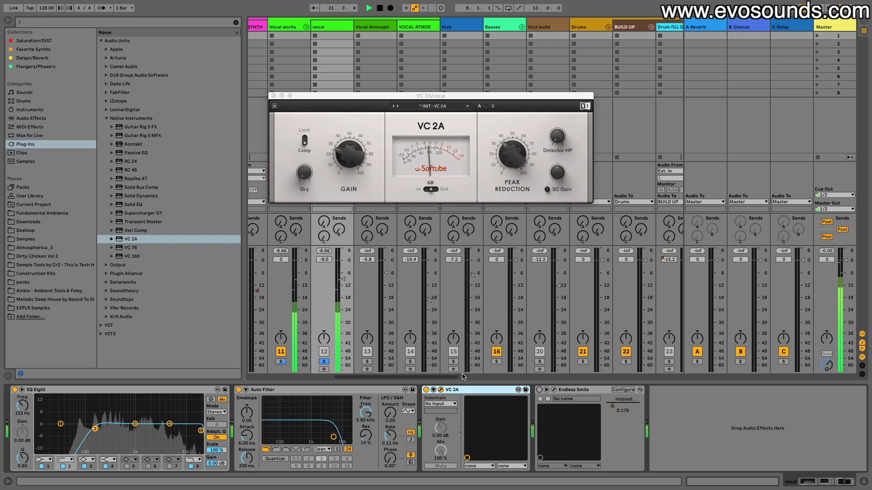
pyautogui.click(427, 390)
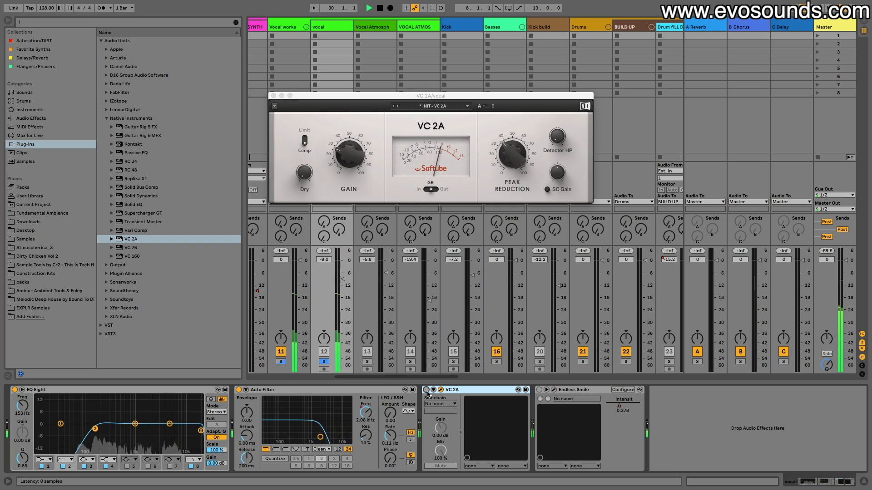
pyautogui.click(426, 390)
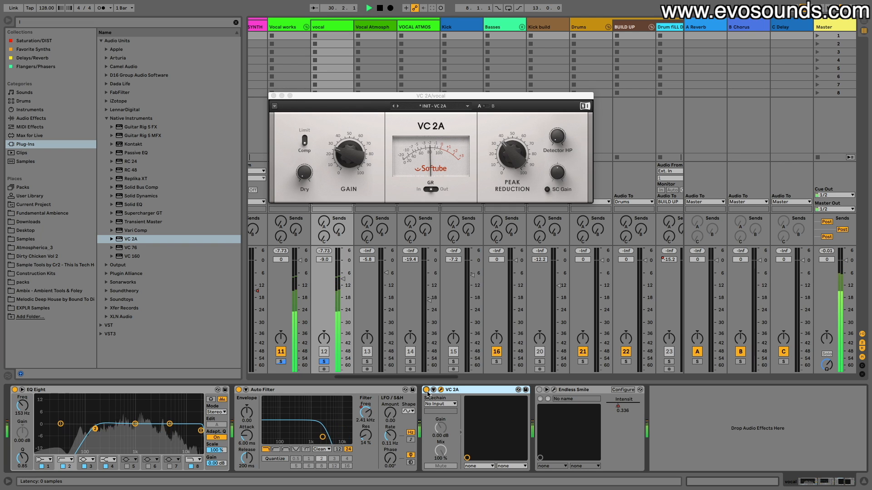
# Switch off the vocal's Auto Filter, restart playback and compare the levels with VC 2A off and on.
pyautogui.click(238, 389)
pyautogui.press('space')
pyautogui.press('space')
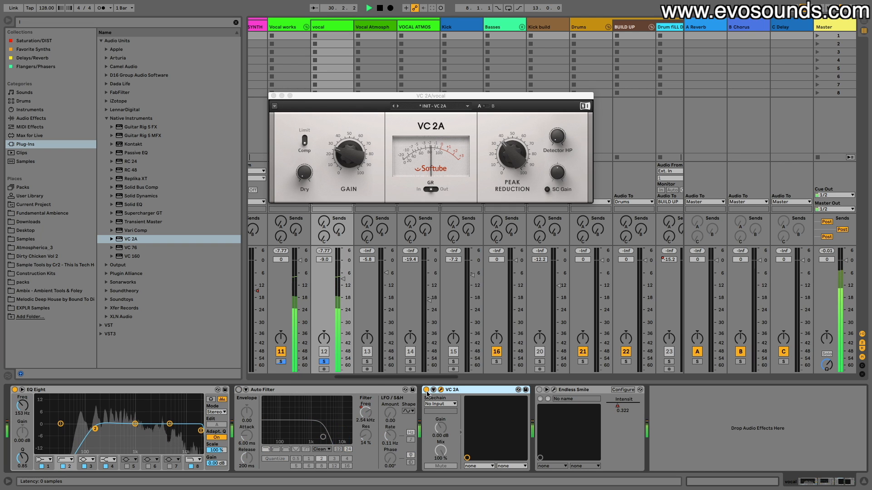
pyautogui.click(427, 392)
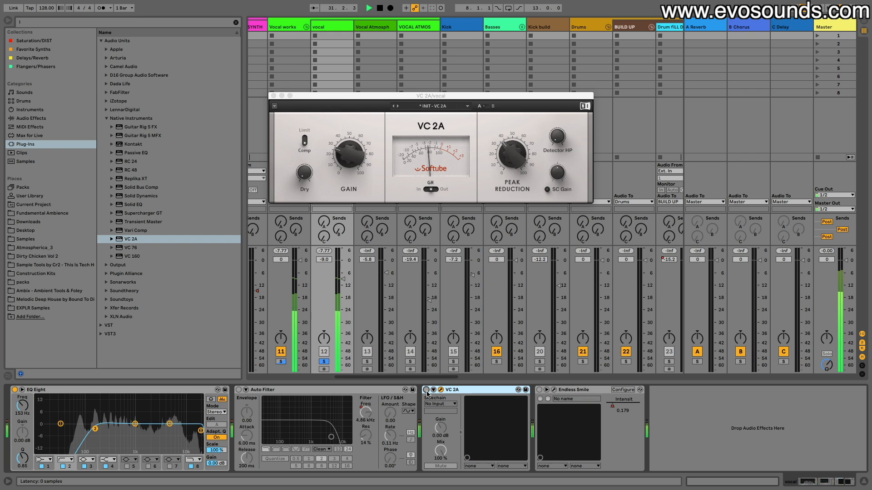
pyautogui.click(426, 390)
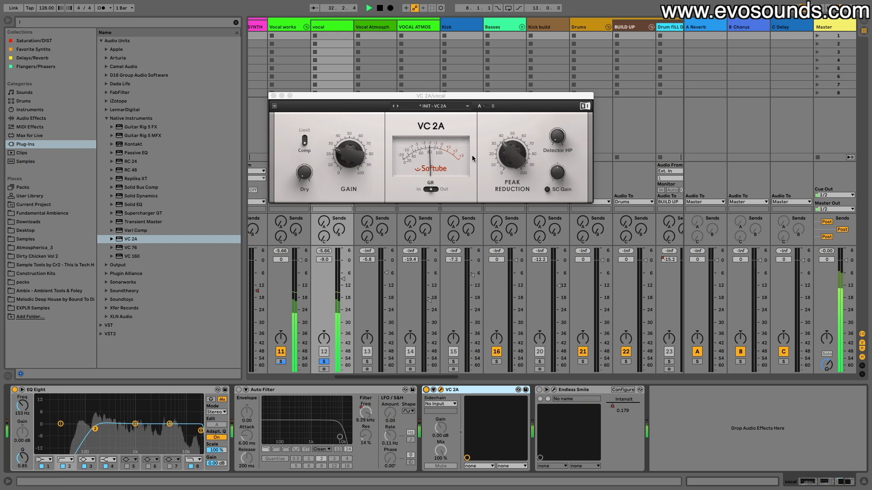
# Increase VC 2A's Peak Reduction slightly, replay the soloed vocal and bypass the compressor to compare.
pyautogui.press('space')
pyautogui.moveTo(512, 154); pyautogui.dragTo(512, 148)
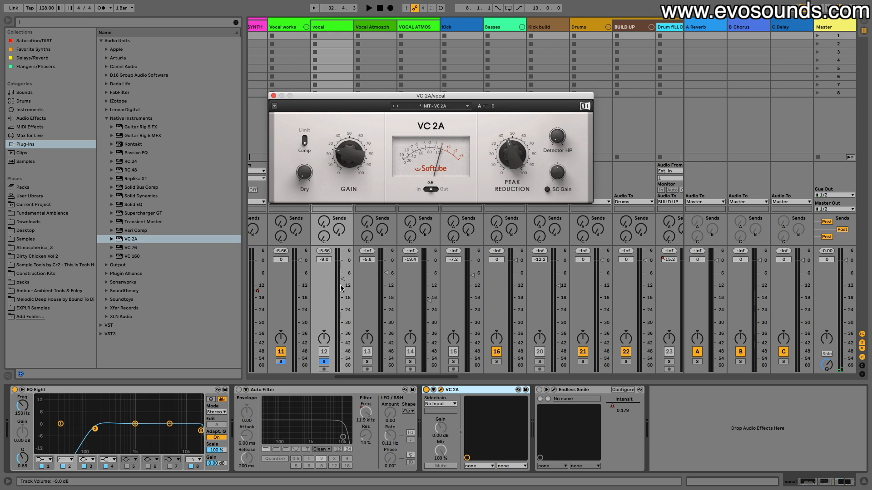
pyautogui.press('space')
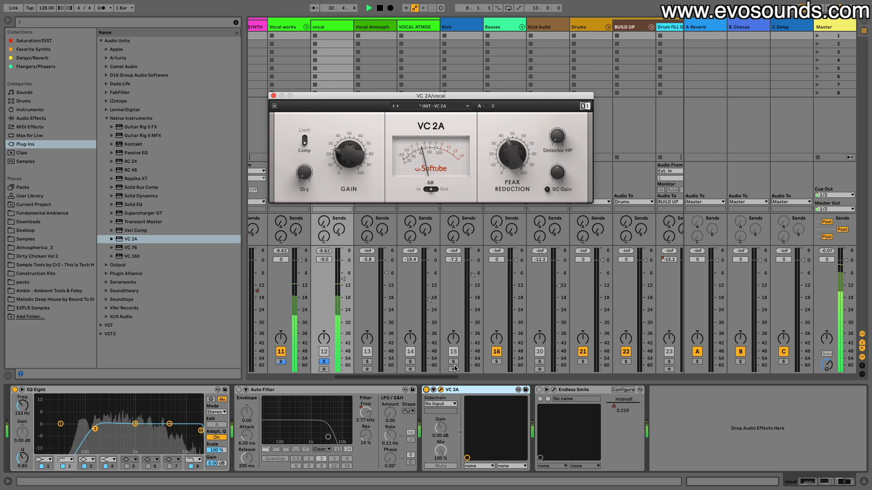
pyautogui.click(428, 392)
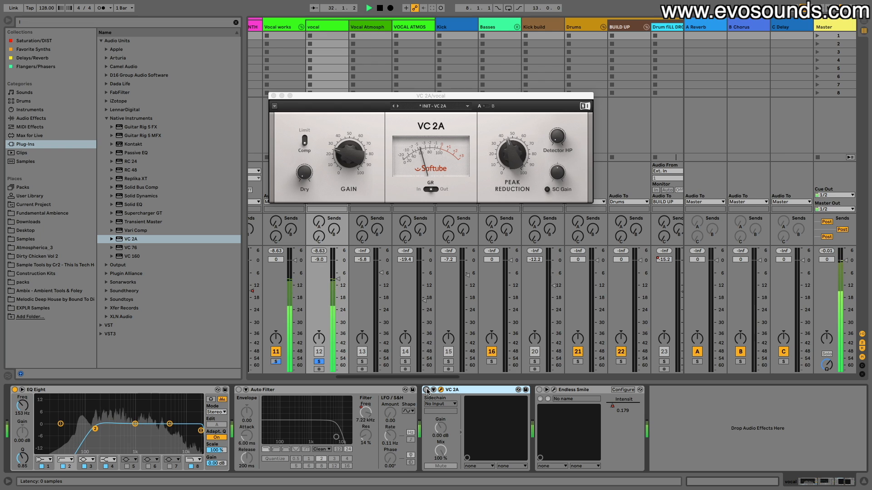
# Return to the Arrangement, play the full mix from bar 21 and raise the vocal track volume to -5.4 dB.
pyautogui.press('Tab')
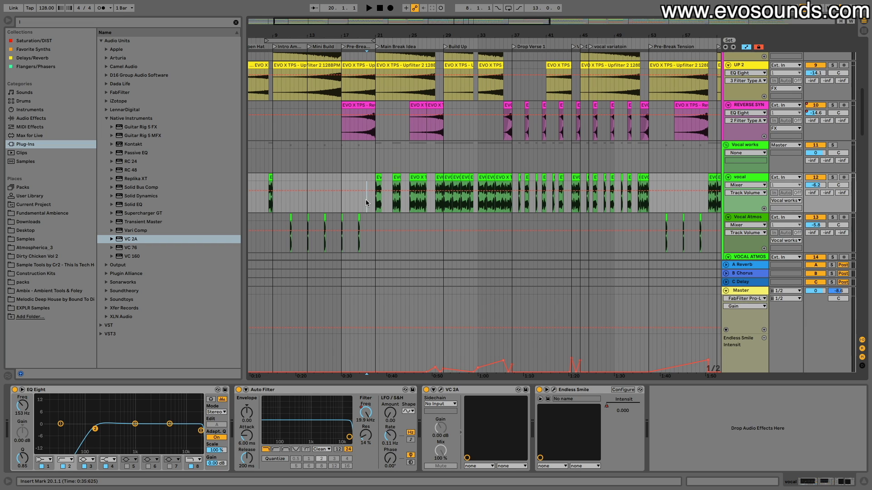
pyautogui.click(366, 200)
pyautogui.press('space')
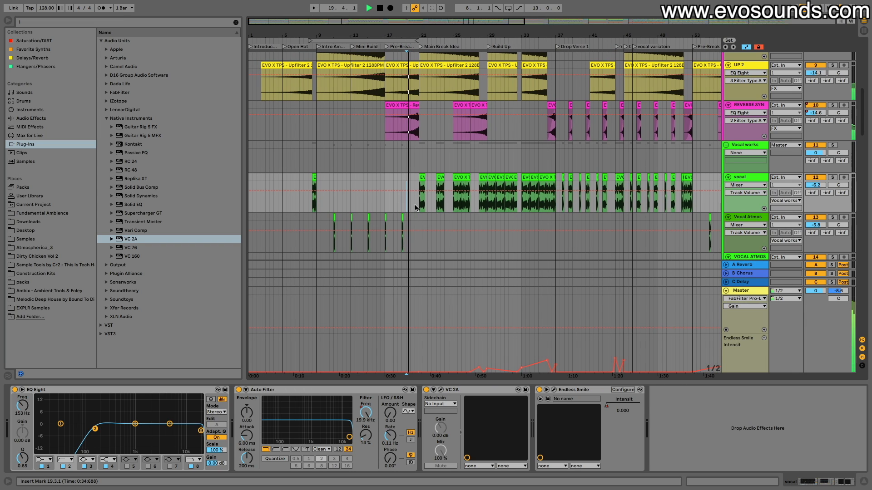
pyautogui.click(419, 204)
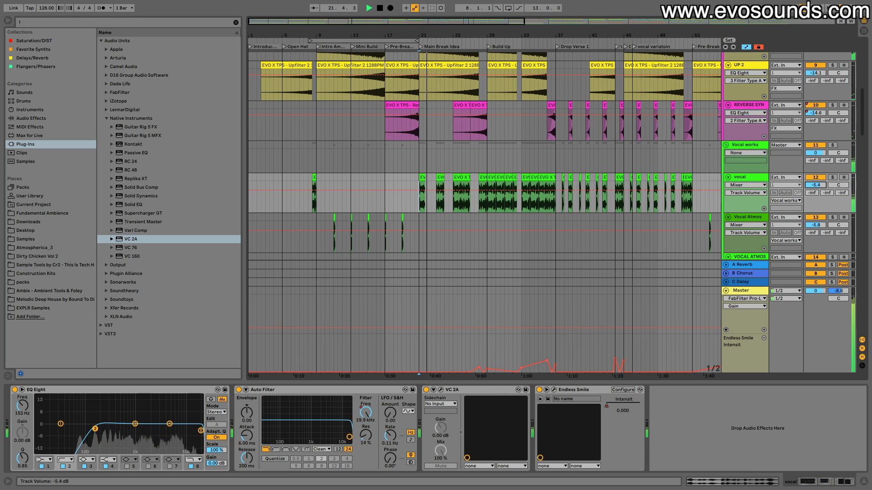
# Reopen VC 2A, lower its Peak Reduction and set its Gain to 27.5 % while the full mix plays.
pyautogui.click(440, 389)
pyautogui.click(512, 155)
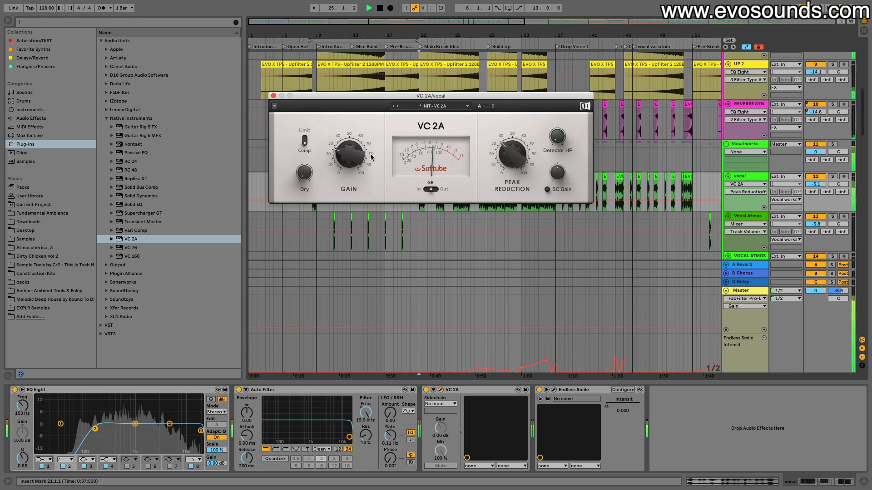
pyautogui.moveTo(343, 153)
pyautogui.moveTo(343, 153); pyautogui.dragTo(343, 150)
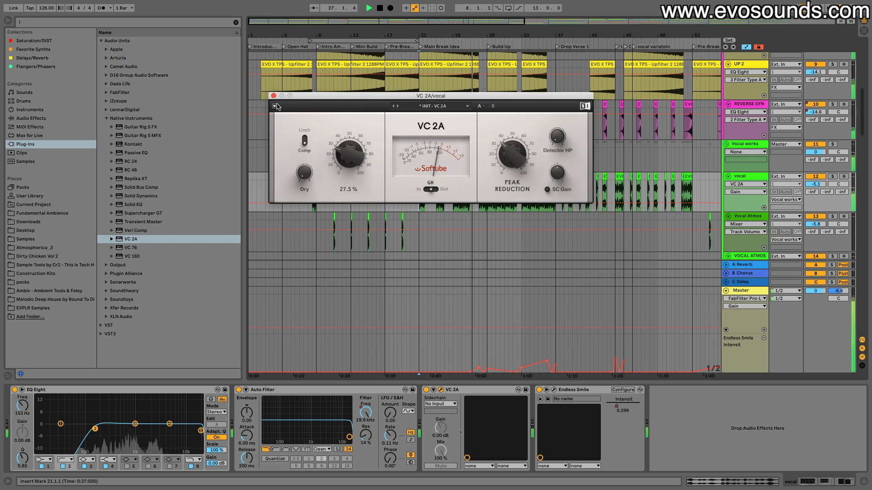
# Hide the plug-in window, move Endless Smile back before VC 2A and re-enable the overridden automation.
pyautogui.press('super+alt+p')
pyautogui.click(621, 407)
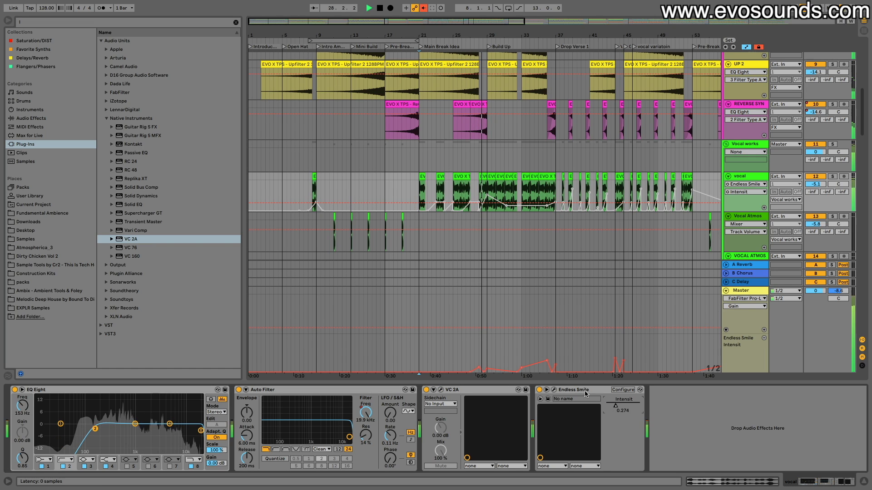
pyautogui.moveTo(576, 390); pyautogui.dragTo(449, 392)
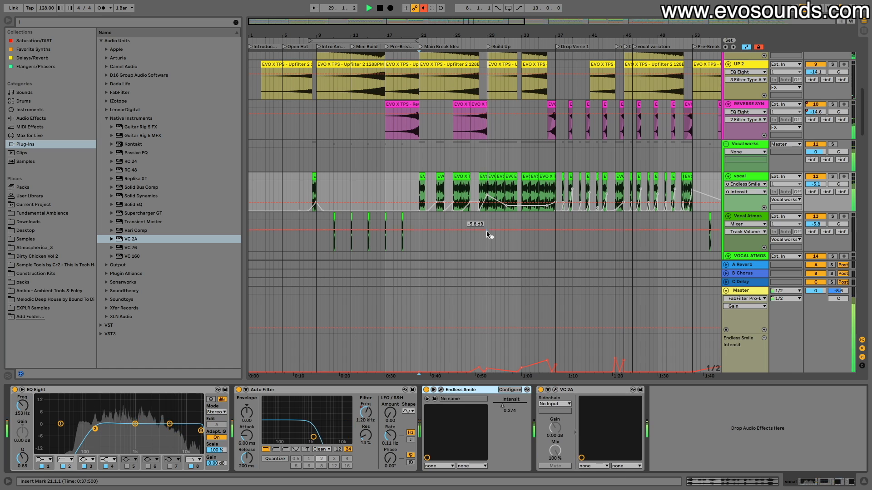
pyautogui.click(424, 8)
pyautogui.press('+')
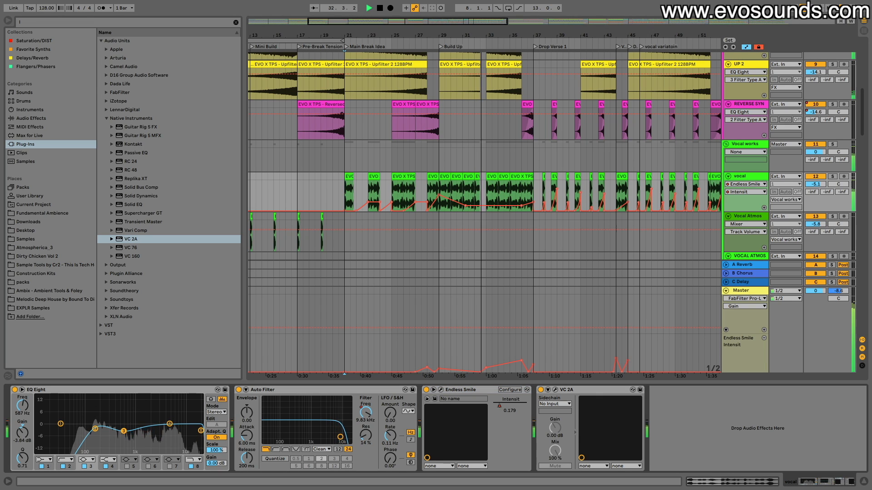
# Dip the low mids and set band 2 to 141 Hz in the vocal's EQ Eight, and lower the vocal track volume to -6.4 dB.
pyautogui.moveTo(134, 425); pyautogui.dragTo(94, 428)
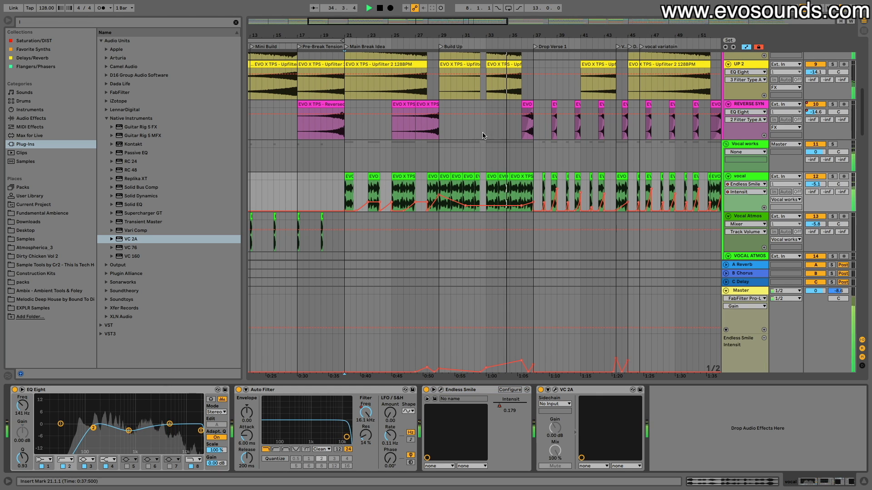
pyautogui.click(752, 296)
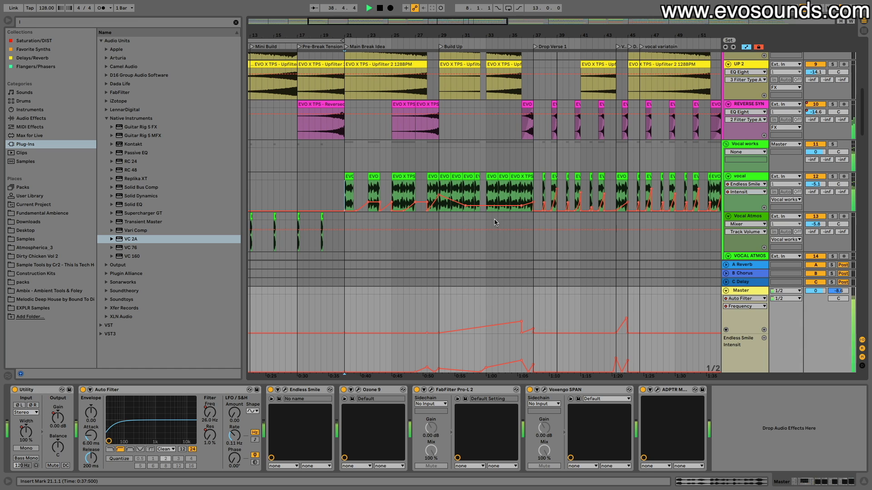
pyautogui.moveTo(815, 184); pyautogui.dragTo(815, 189)
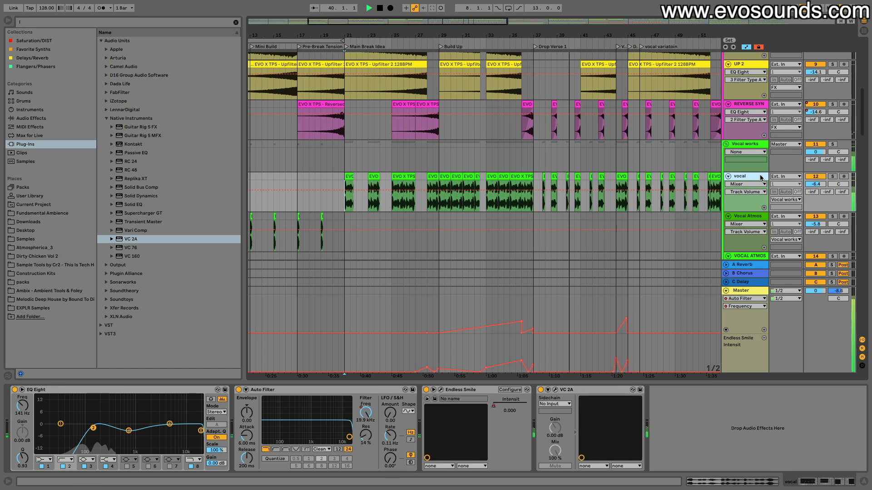
# Stop playback and look through the arrangement's FX, vocal and drum tracks from the introduction to the second drop.
pyautogui.click(746, 176)
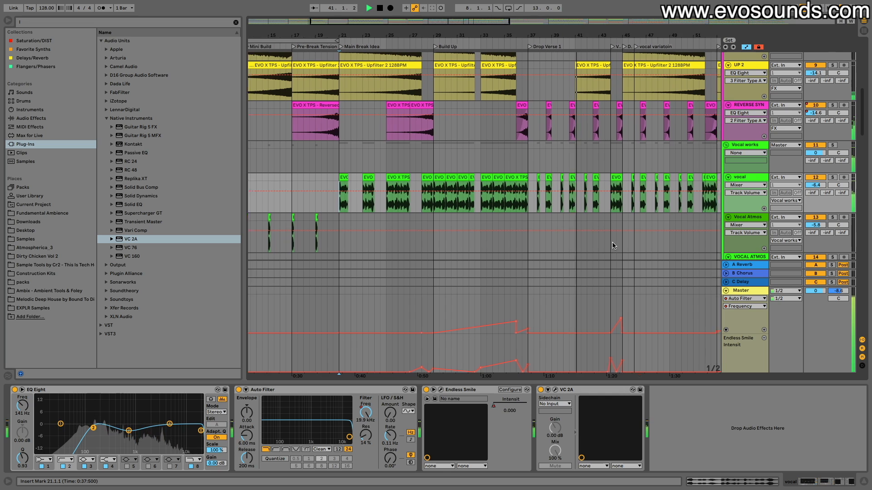
pyautogui.scroll(1, 608, 246)
pyautogui.scroll(8, 545, 229)
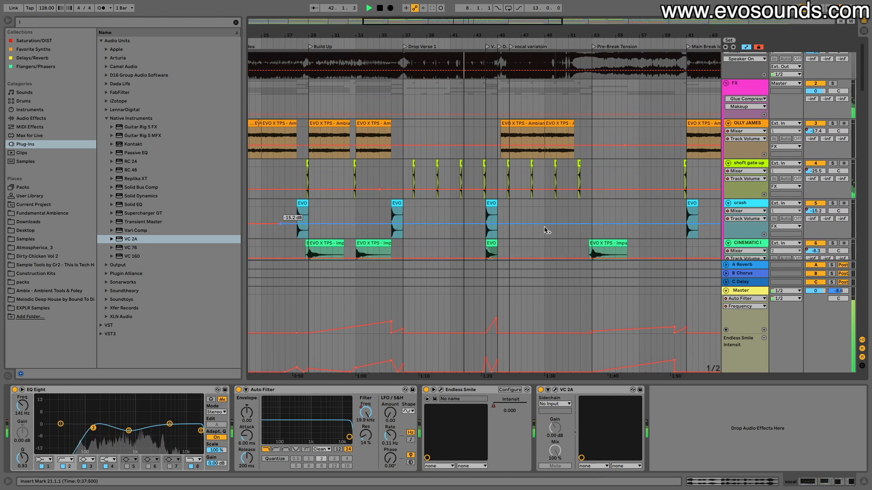
pyautogui.hscroll(-5, 545, 227)
pyautogui.scroll(-15, 545, 228)
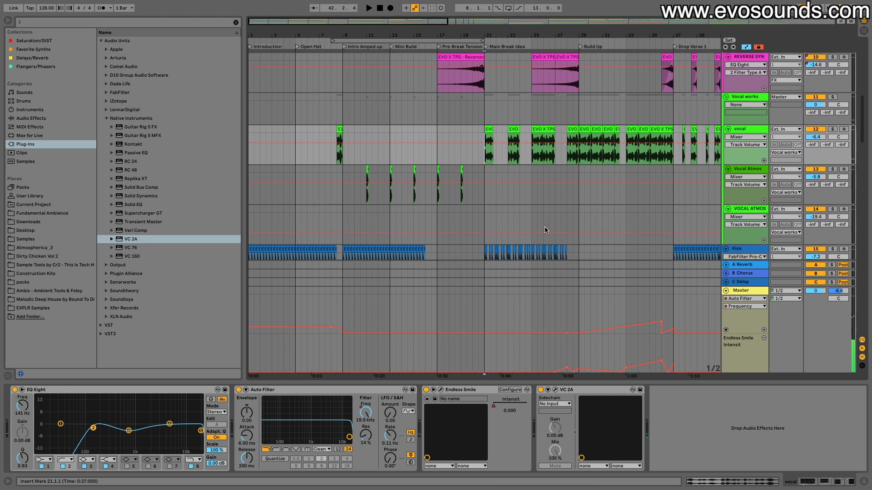
pyautogui.scroll(-2, 545, 229)
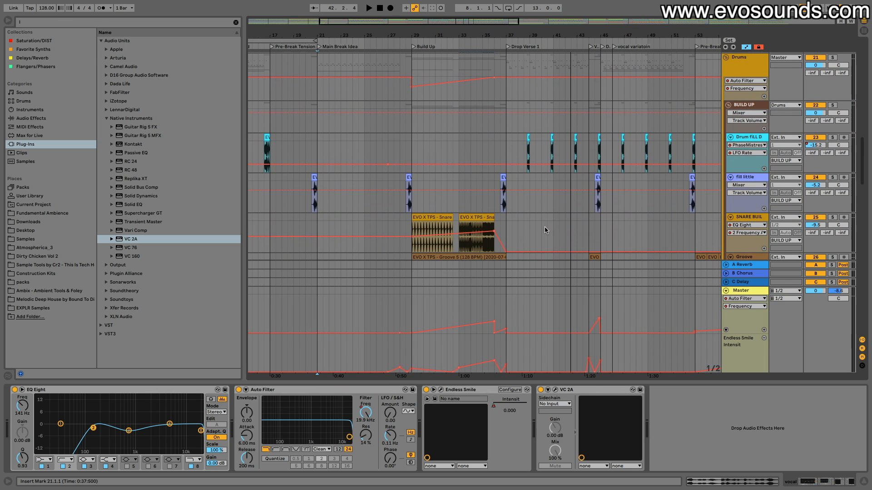
pyautogui.hscroll(10, 545, 229)
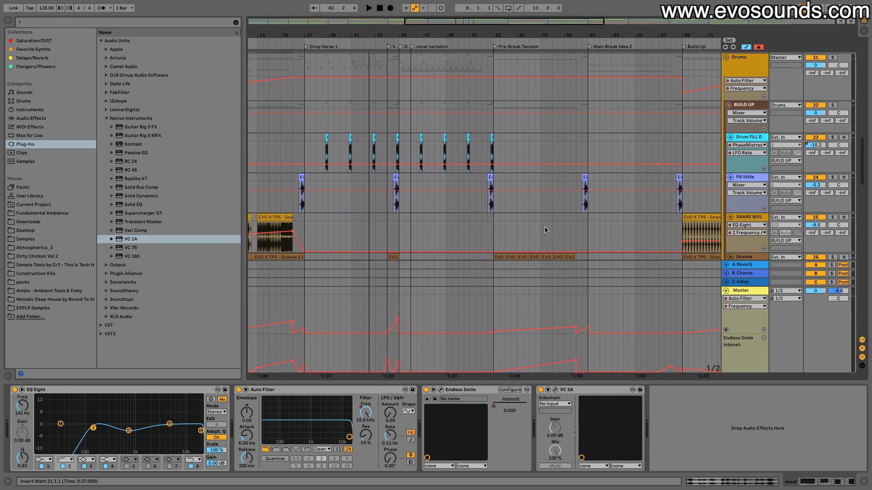
pyautogui.scroll(20, 545, 229)
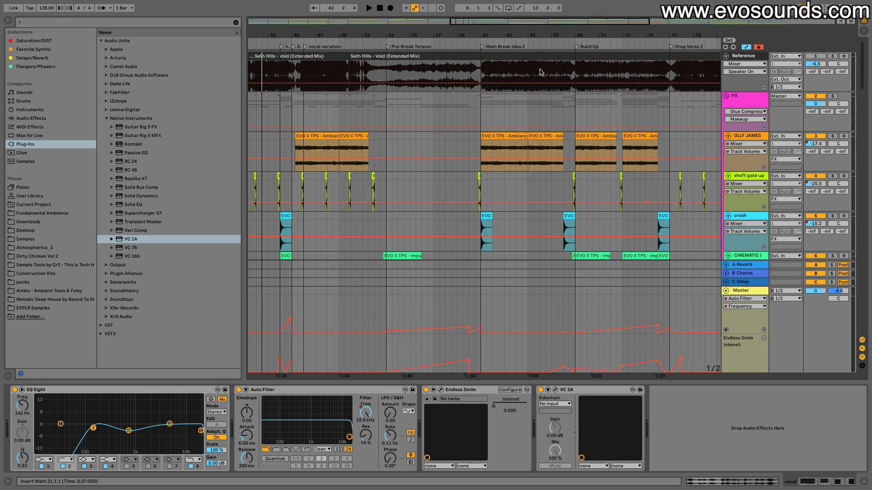
pyautogui.moveTo(536, 35); pyautogui.dragTo(539, 24)
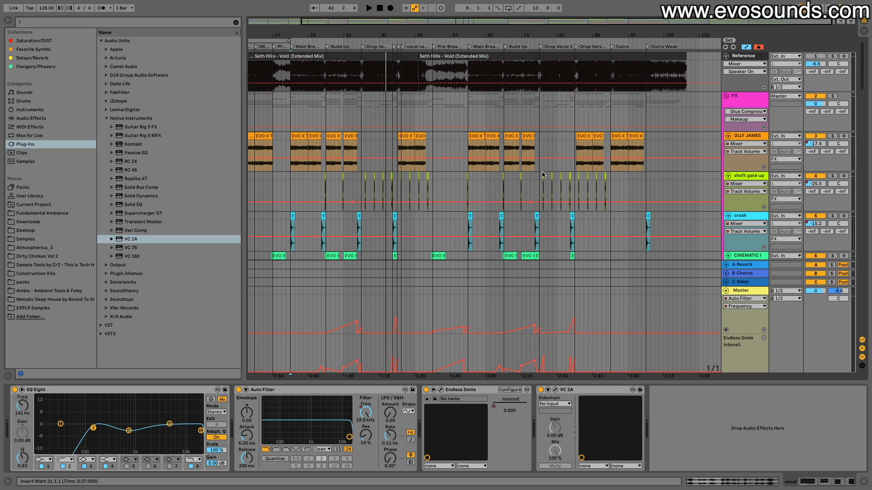
# Fit the arrangement to the window width and collapse the Vocal works, Kick, Kick build and Drums tracks.
pyautogui.press('w')
pyautogui.scroll(-5, 545, 177)
pyautogui.scroll(-15, 574, 176)
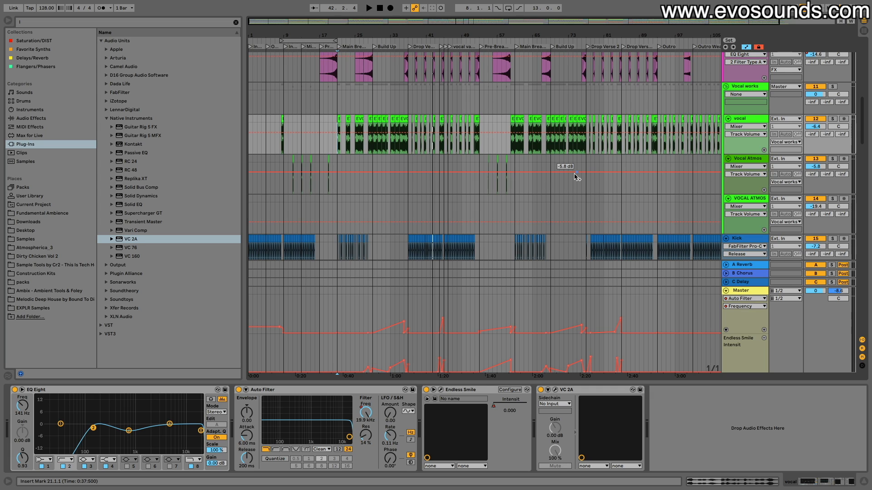
pyautogui.click(725, 87)
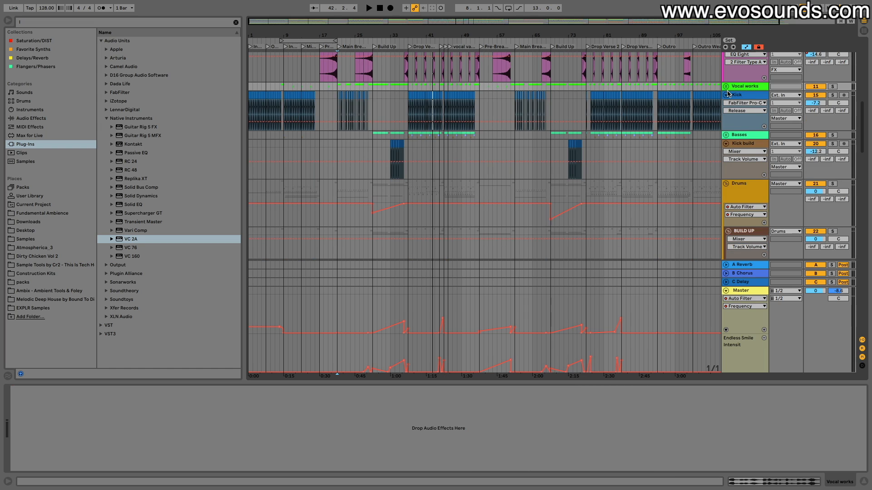
pyautogui.click(726, 94)
pyautogui.click(726, 104)
pyautogui.click(726, 104)
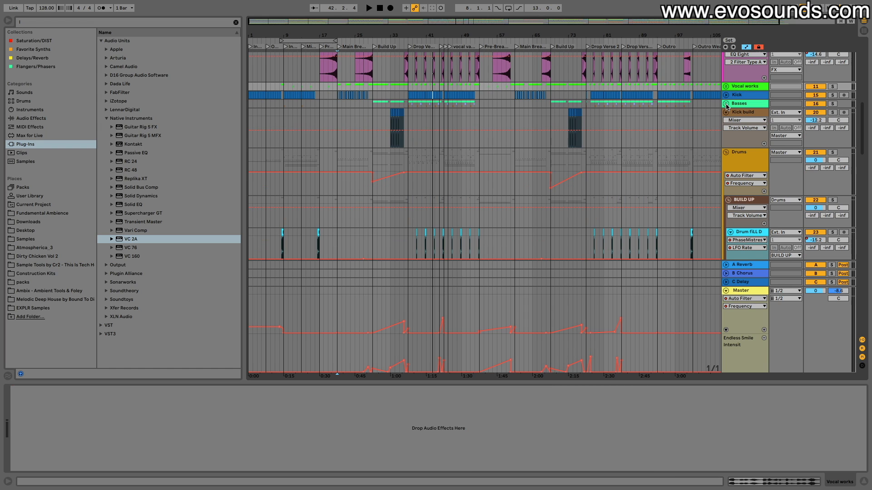
pyautogui.click(726, 113)
pyautogui.click(726, 121)
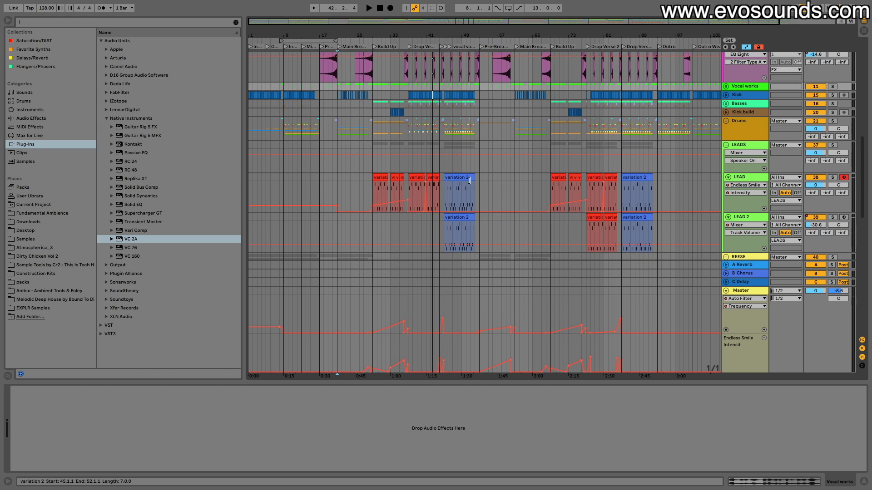
# Collapse the LEADS group, the Reese Fill track and the FX group.
pyautogui.click(726, 145)
pyautogui.click(726, 153)
pyautogui.click(726, 154)
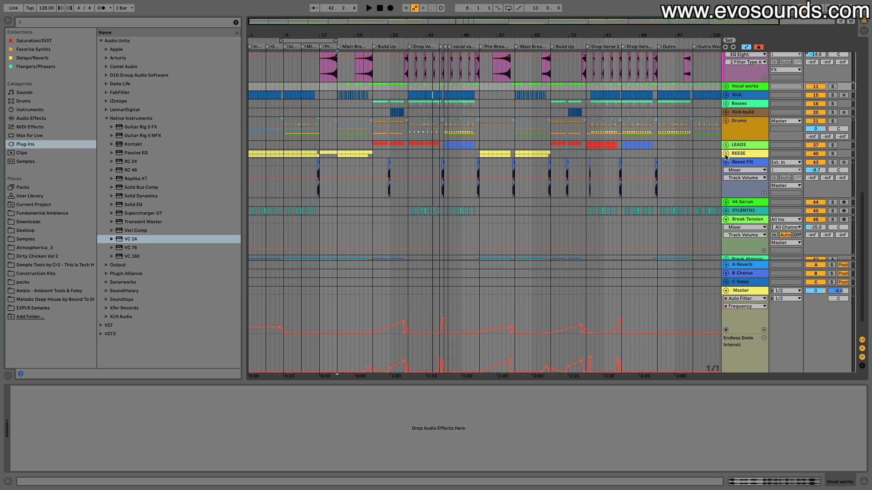
pyautogui.click(726, 162)
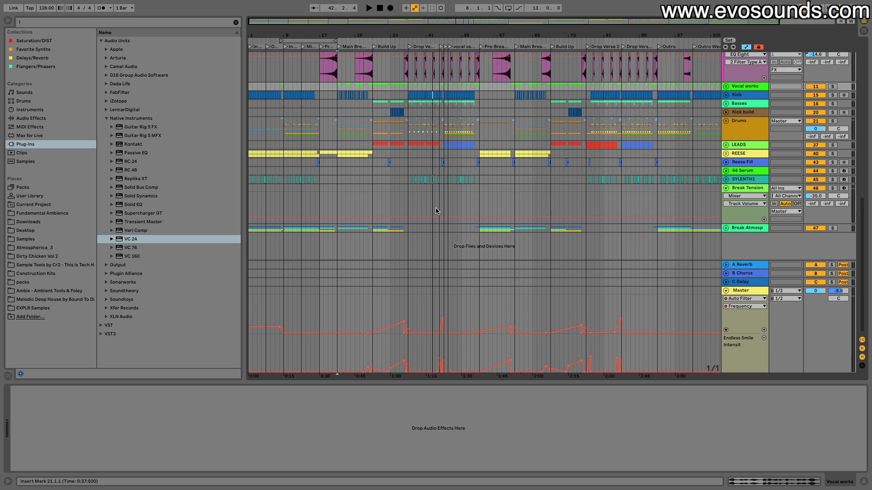
pyautogui.scroll(8, 436, 210)
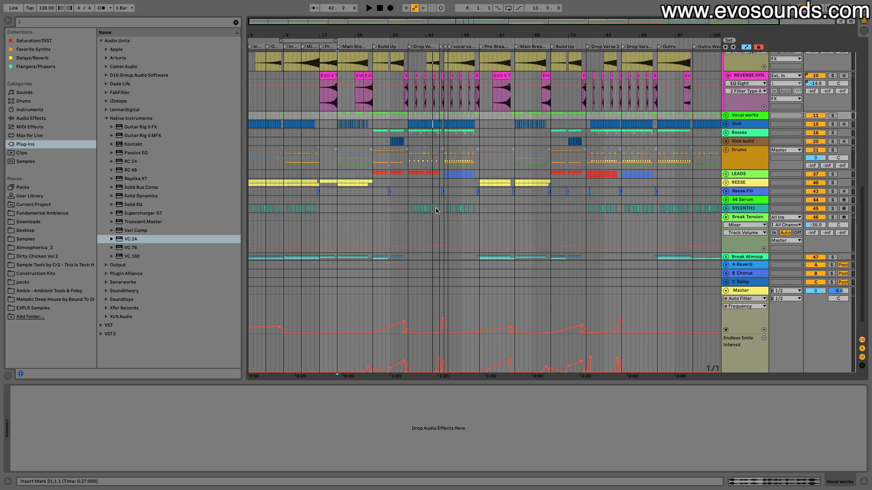
pyautogui.click(725, 96)
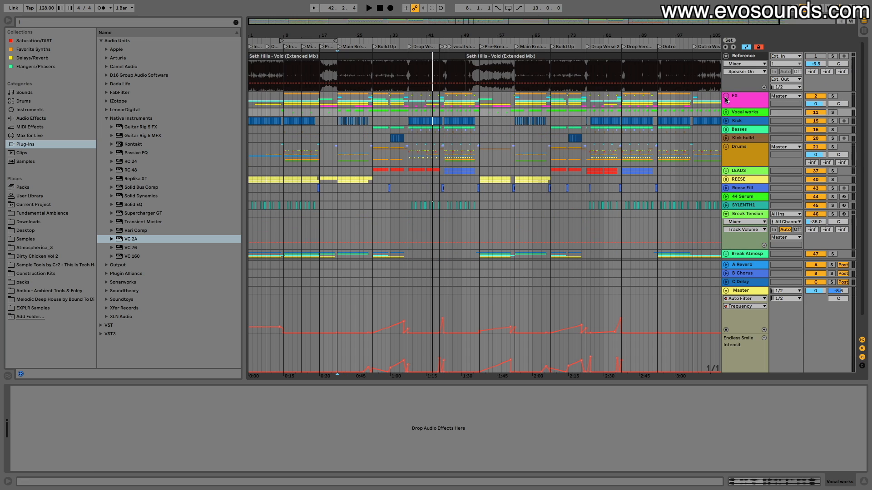
pyautogui.scroll(-2, 570, 139)
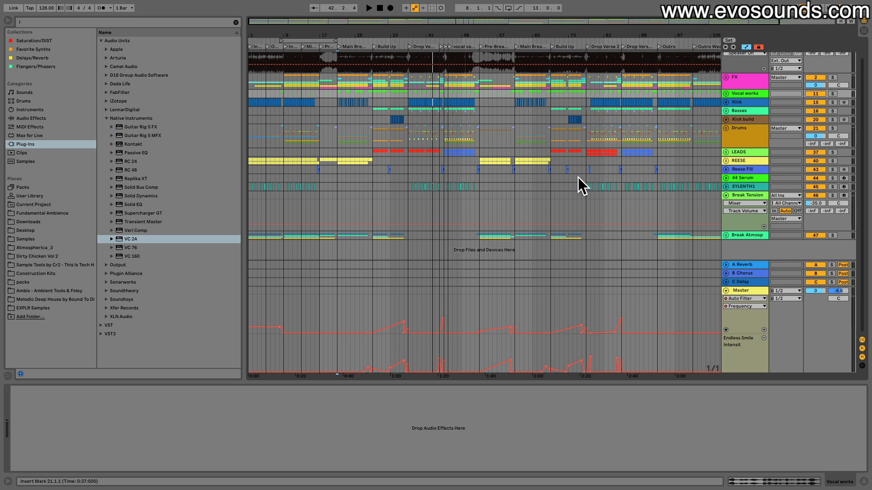
pyautogui.scroll(2, 578, 178)
pyautogui.scroll(-2, 574, 180)
pyautogui.hscroll(2, 573, 180)
pyautogui.hscroll(-2, 573, 180)
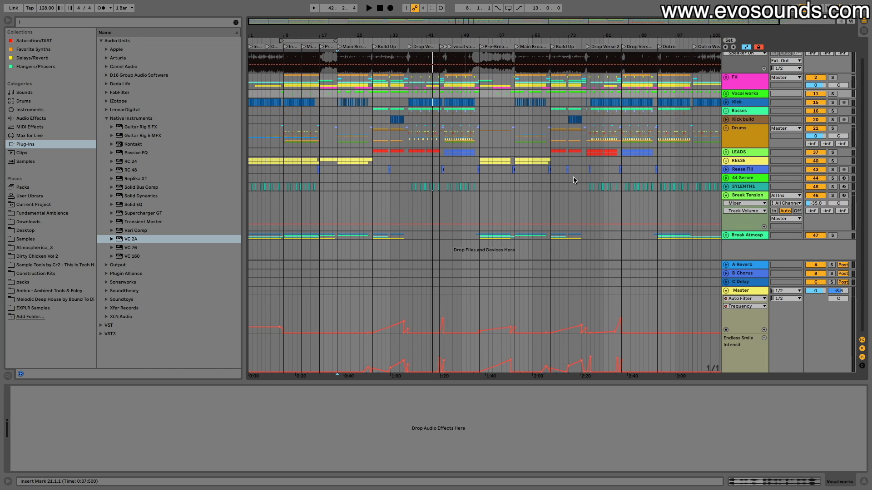